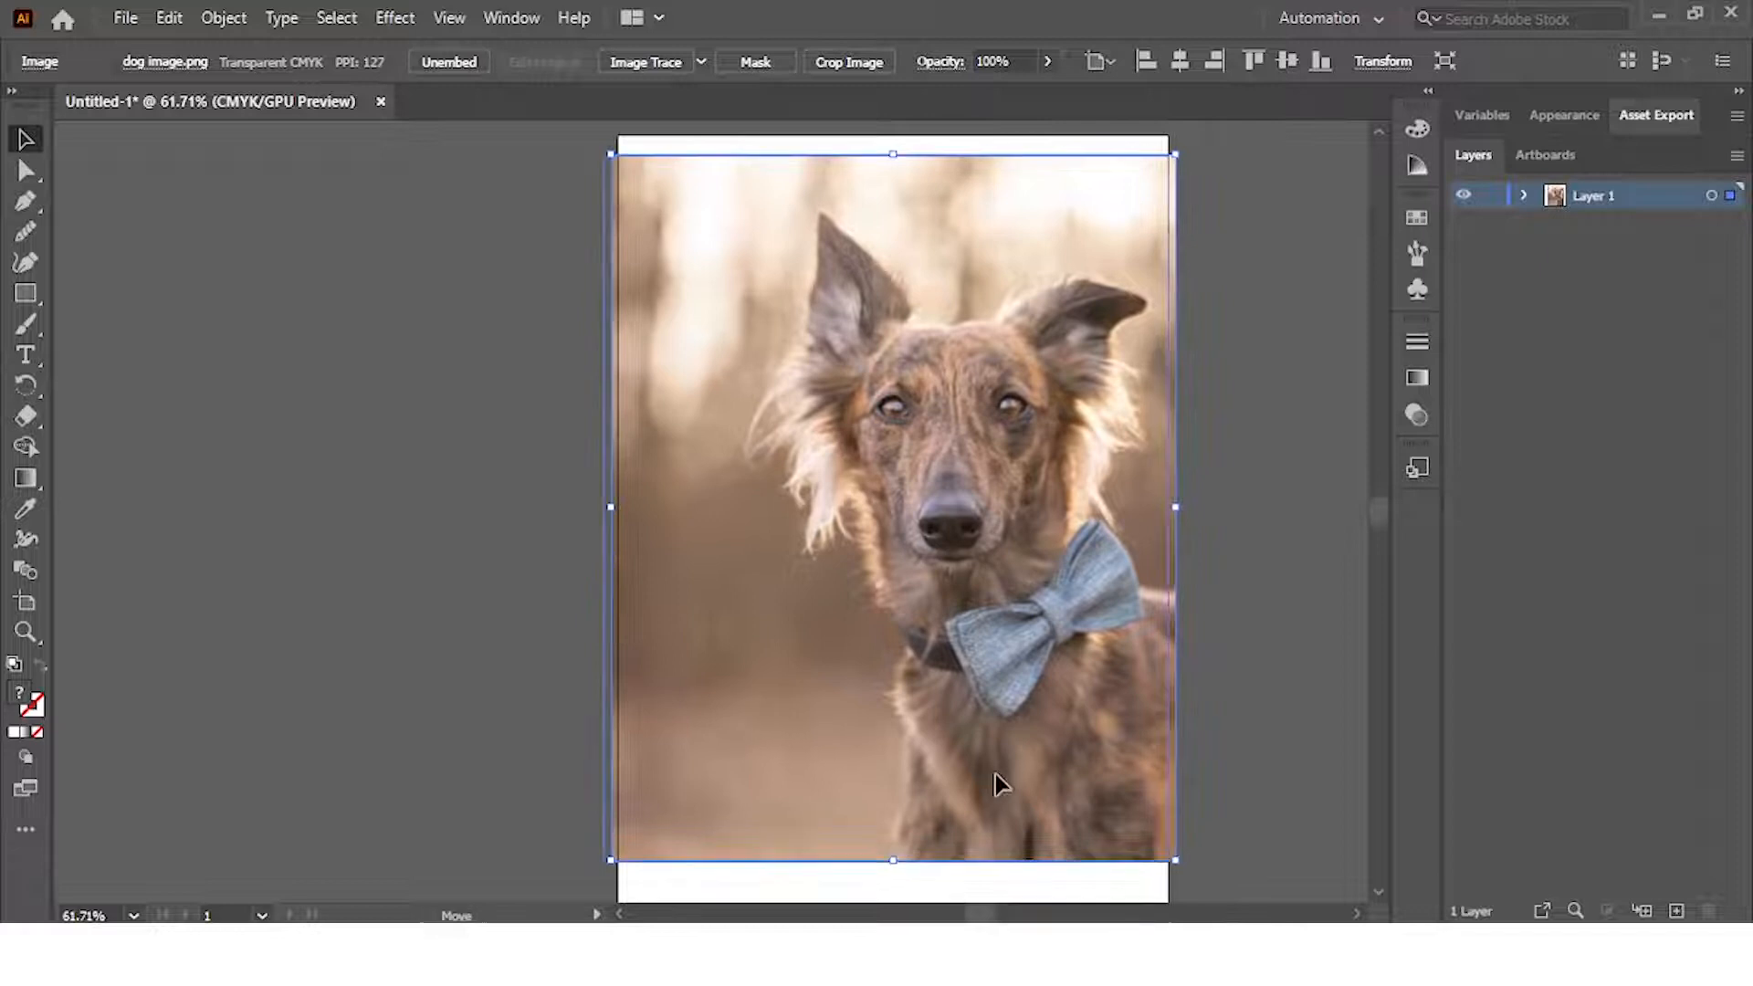
Align the dog photo with the artboard's right edge and add a new layer above its locked layer
drag(995, 774, 986, 780)
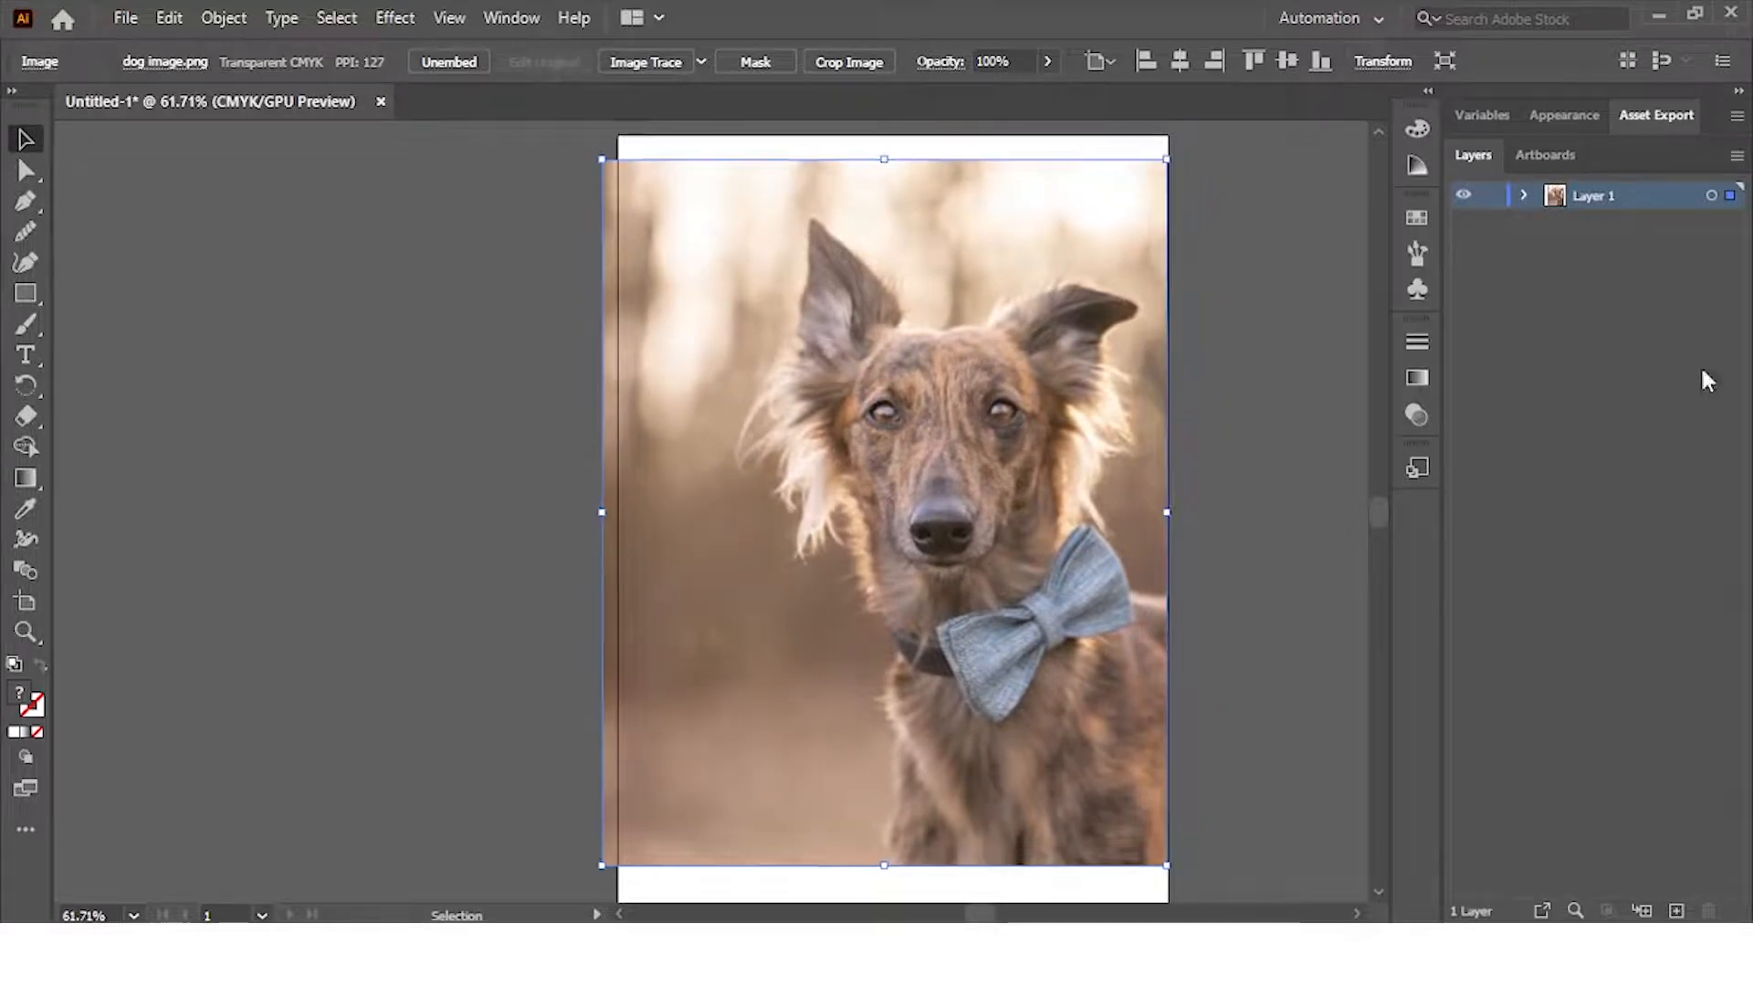
click(1491, 197)
click(1676, 911)
Draw a looping freehand Pencil line from the lower-left background to the dog's collar, with a white stroke and no fill
scroll(783, 548, up, 3)
scroll(909, 533, down, 3)
scroll(909, 533, right, 6)
scroll(681, 708, down, 2)
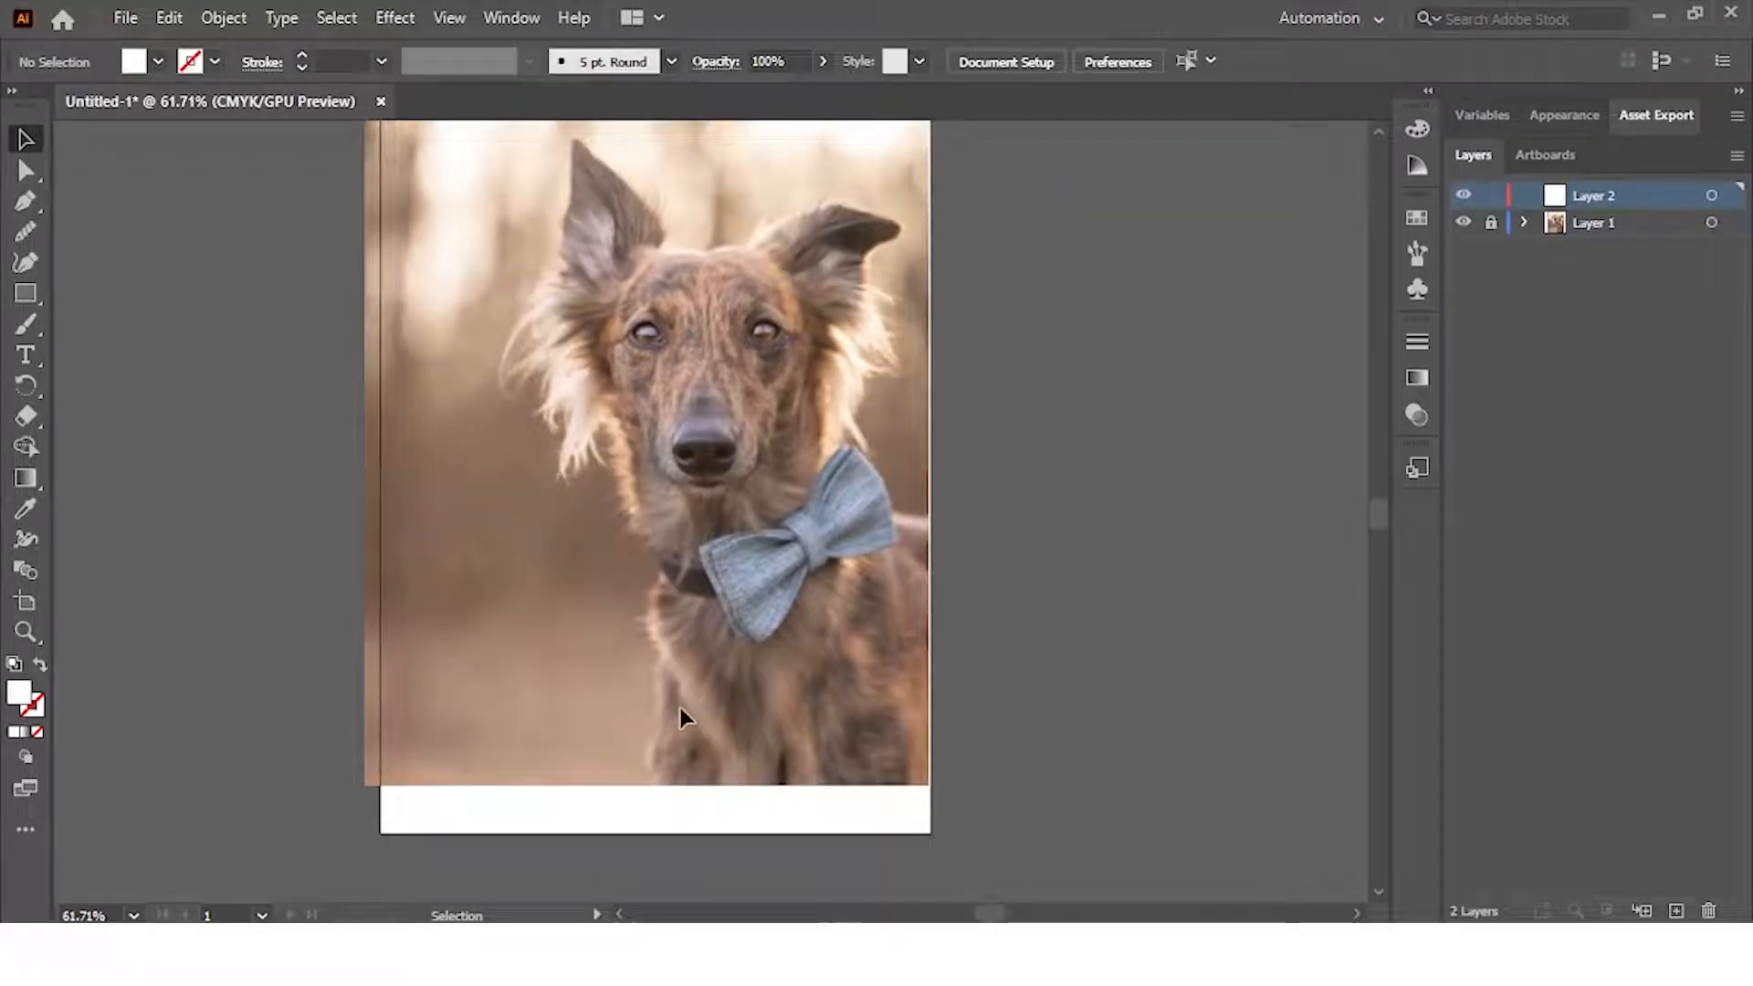
scroll(681, 709, up, 1)
drag(25, 324, 117, 375)
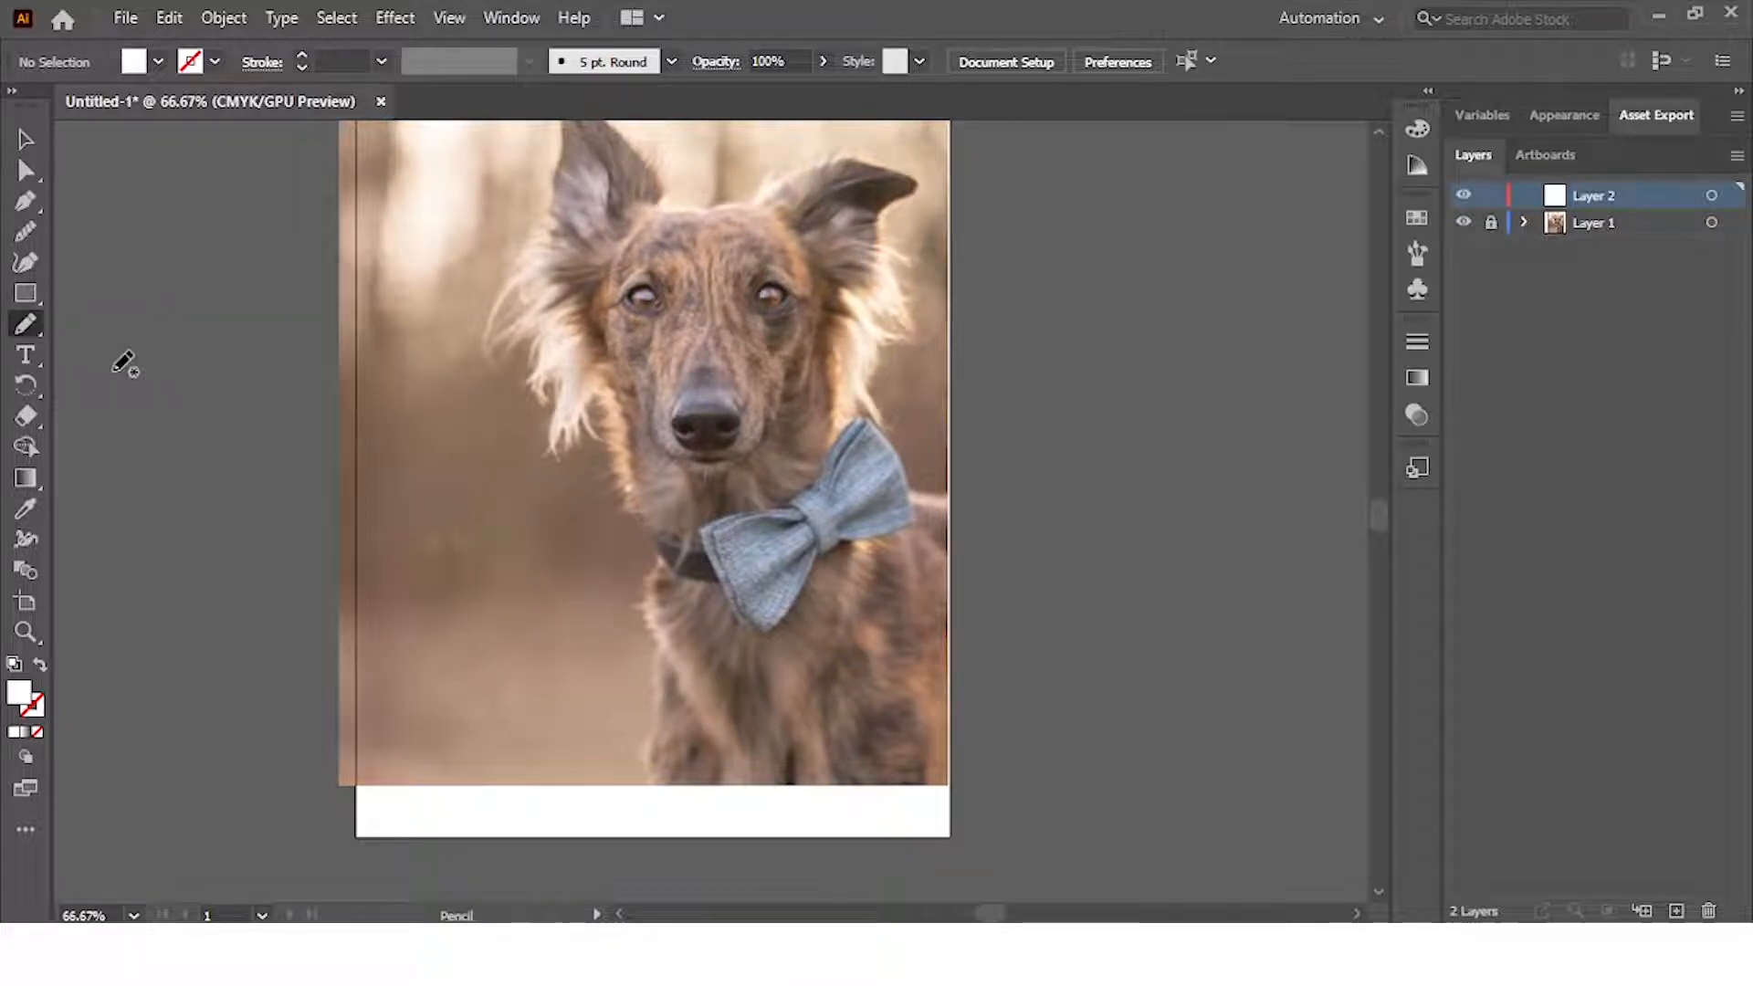
mouse_move(430, 627)
mouse_down()
mouse_move(466, 547)
mouse_move(517, 743)
mouse_move(608, 776)
mouse_move(656, 666)
mouse_move(709, 784)
mouse_move(680, 754)
mouse_move(669, 561)
mouse_up()
key(shift+x)
scroll(648, 555, up, 3)
scroll(648, 555, down, 3)
scroll(669, 559, up, 1)
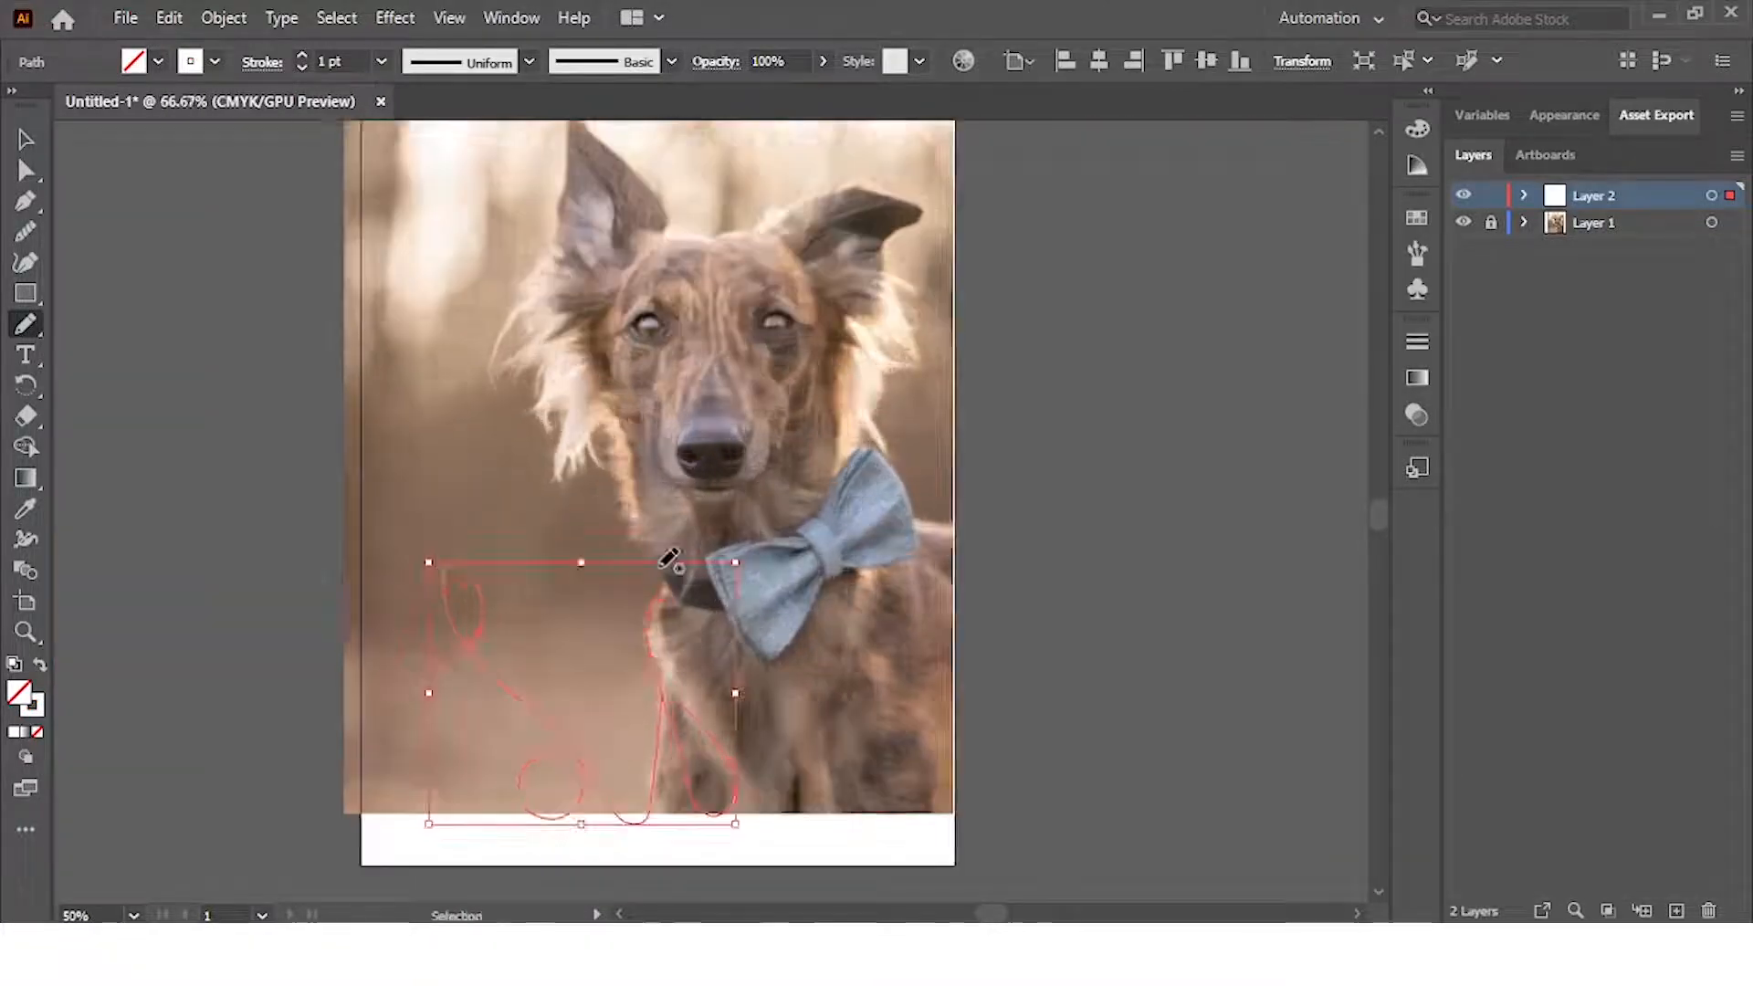
Continue the pencil line along the lower edge of the collar to the bow tie
scroll(670, 559, up, 5)
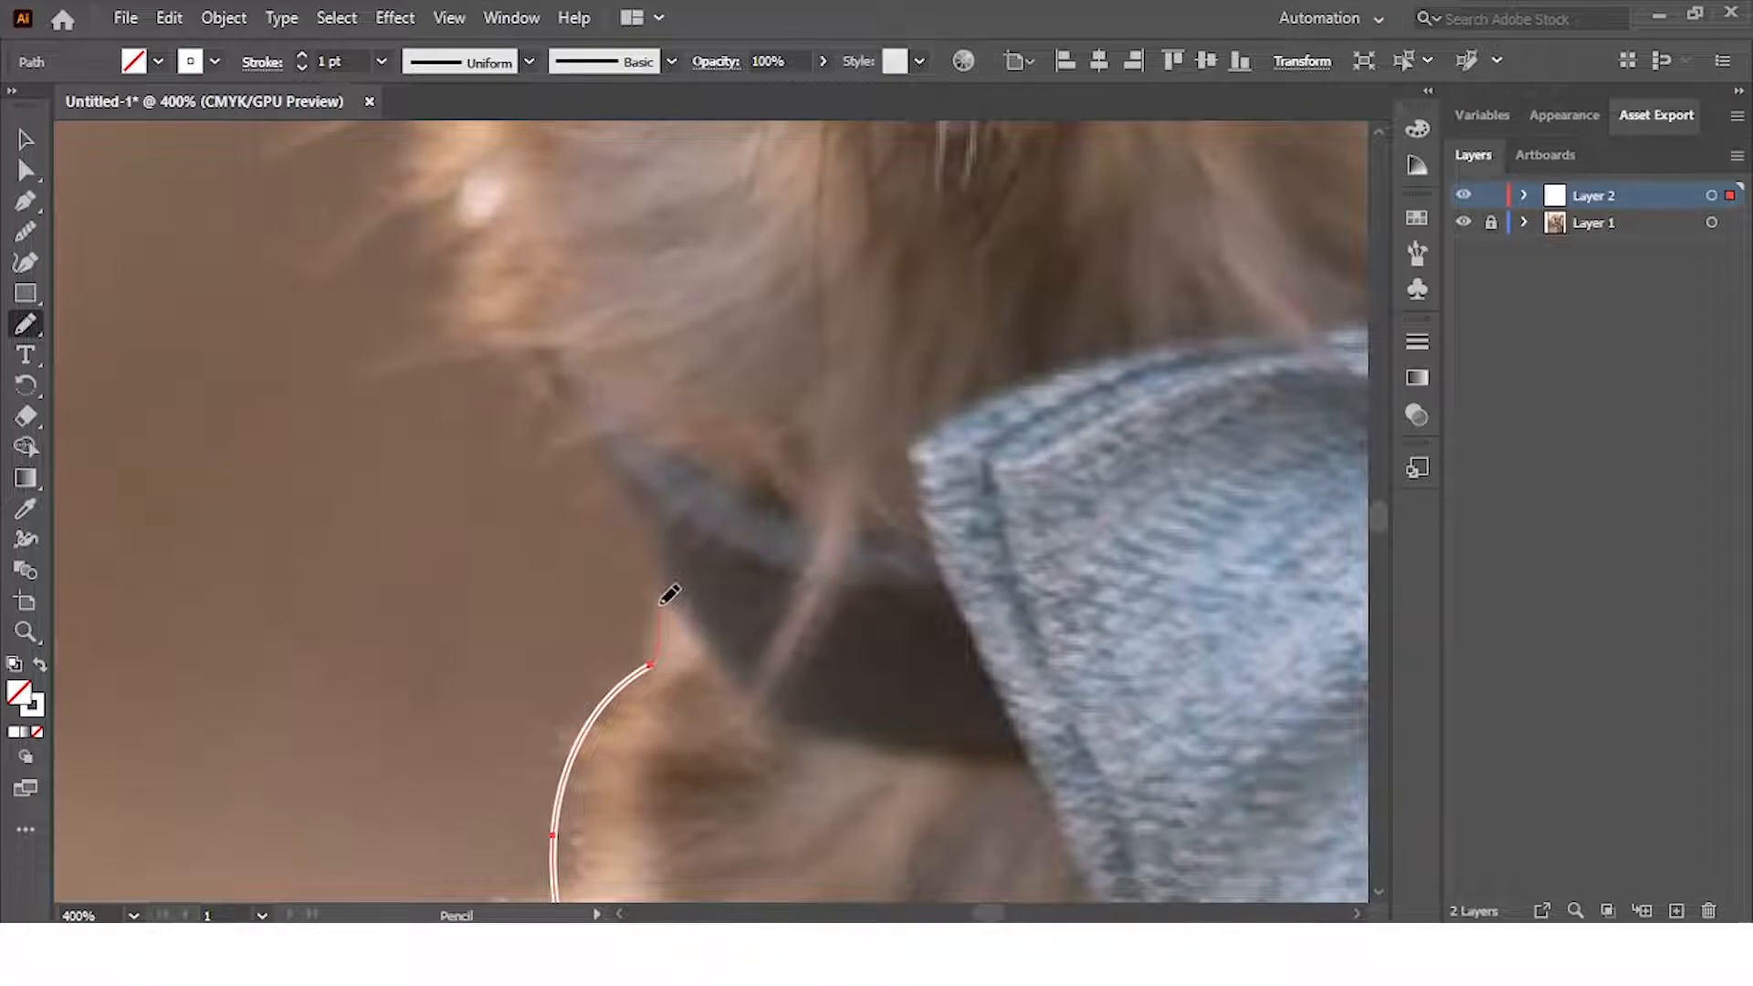
mouse_move(746, 705)
mouse_down()
mouse_move(899, 762)
mouse_move(1015, 759)
mouse_up()
scroll(1018, 748, down, 4)
scroll(974, 592, down, 1)
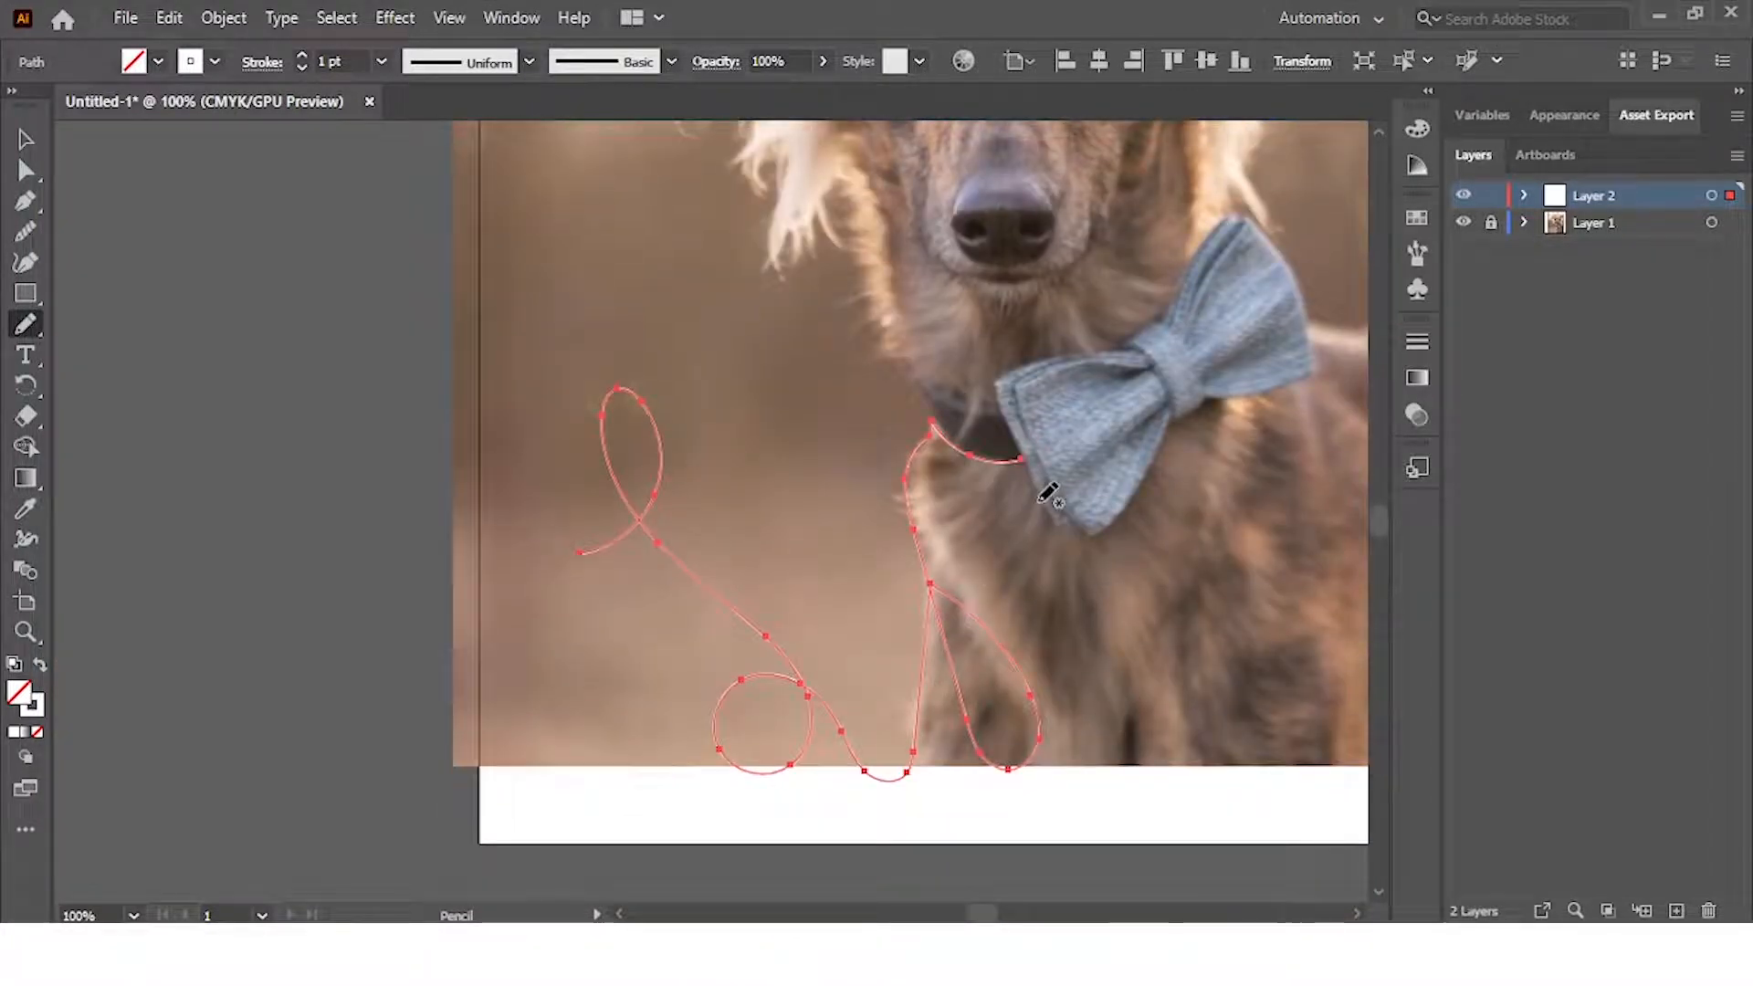
key(ctrl+=)
scroll(765, 406, down, 3)
scroll(786, 400, up, 3)
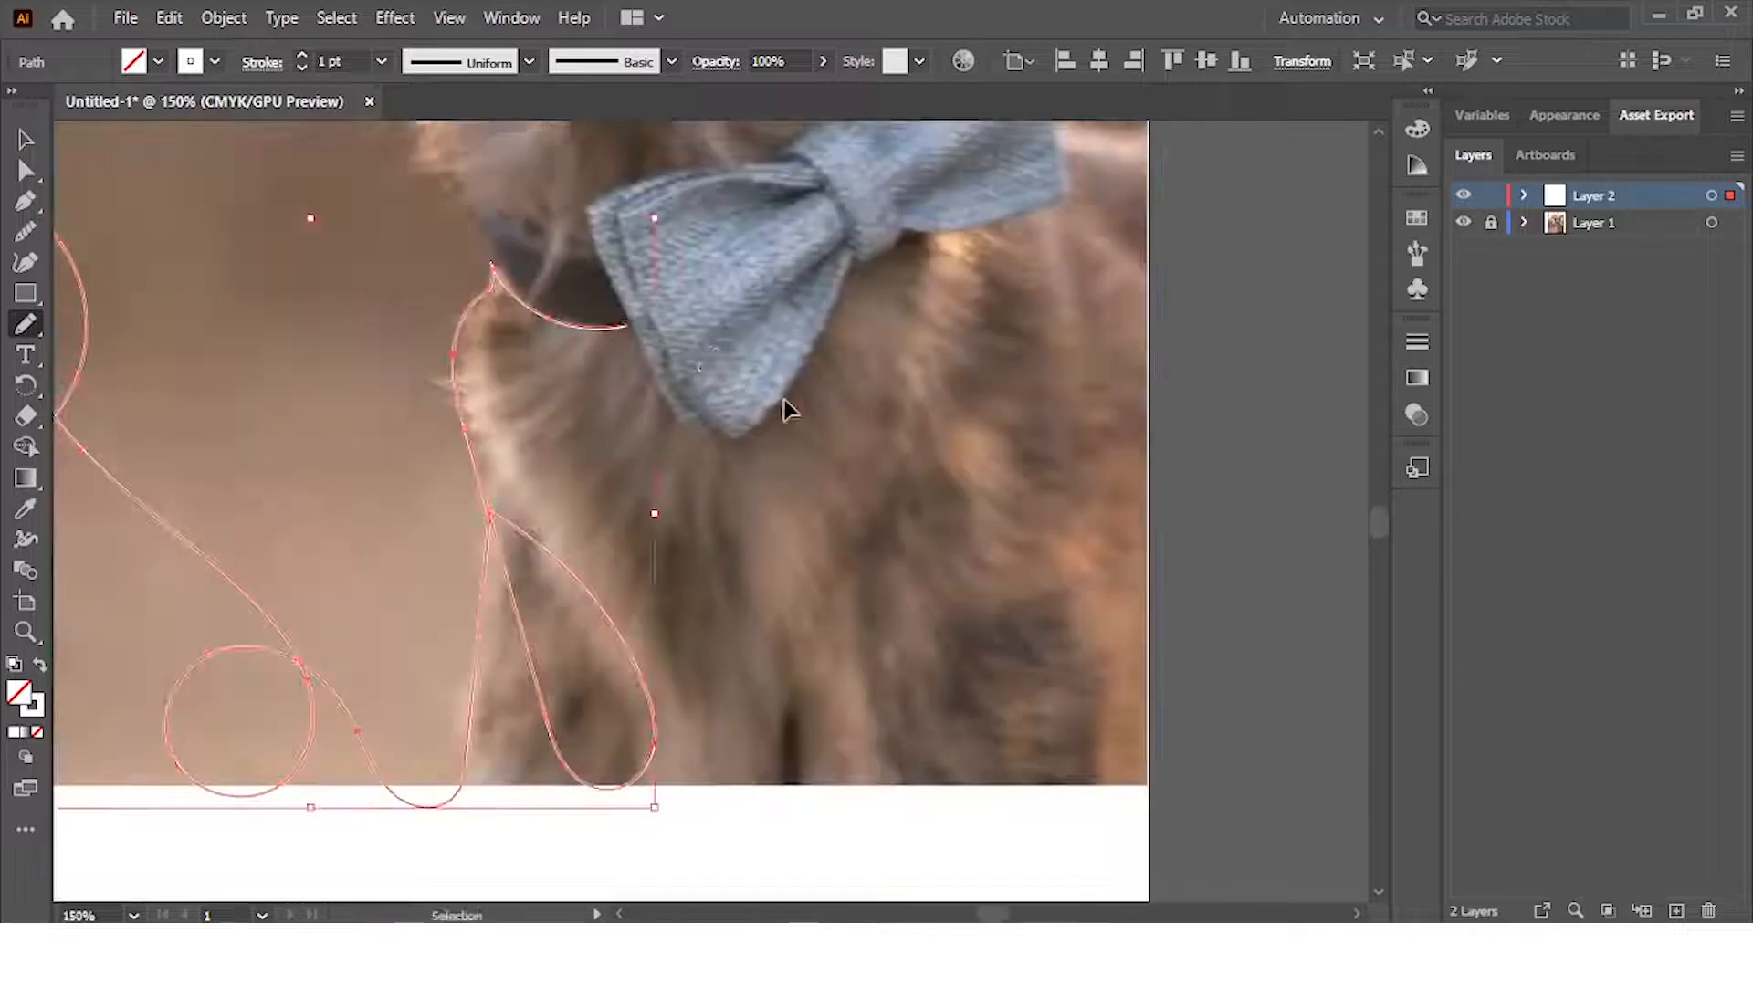
scroll(691, 382, up, 1)
drag(605, 312, 711, 444)
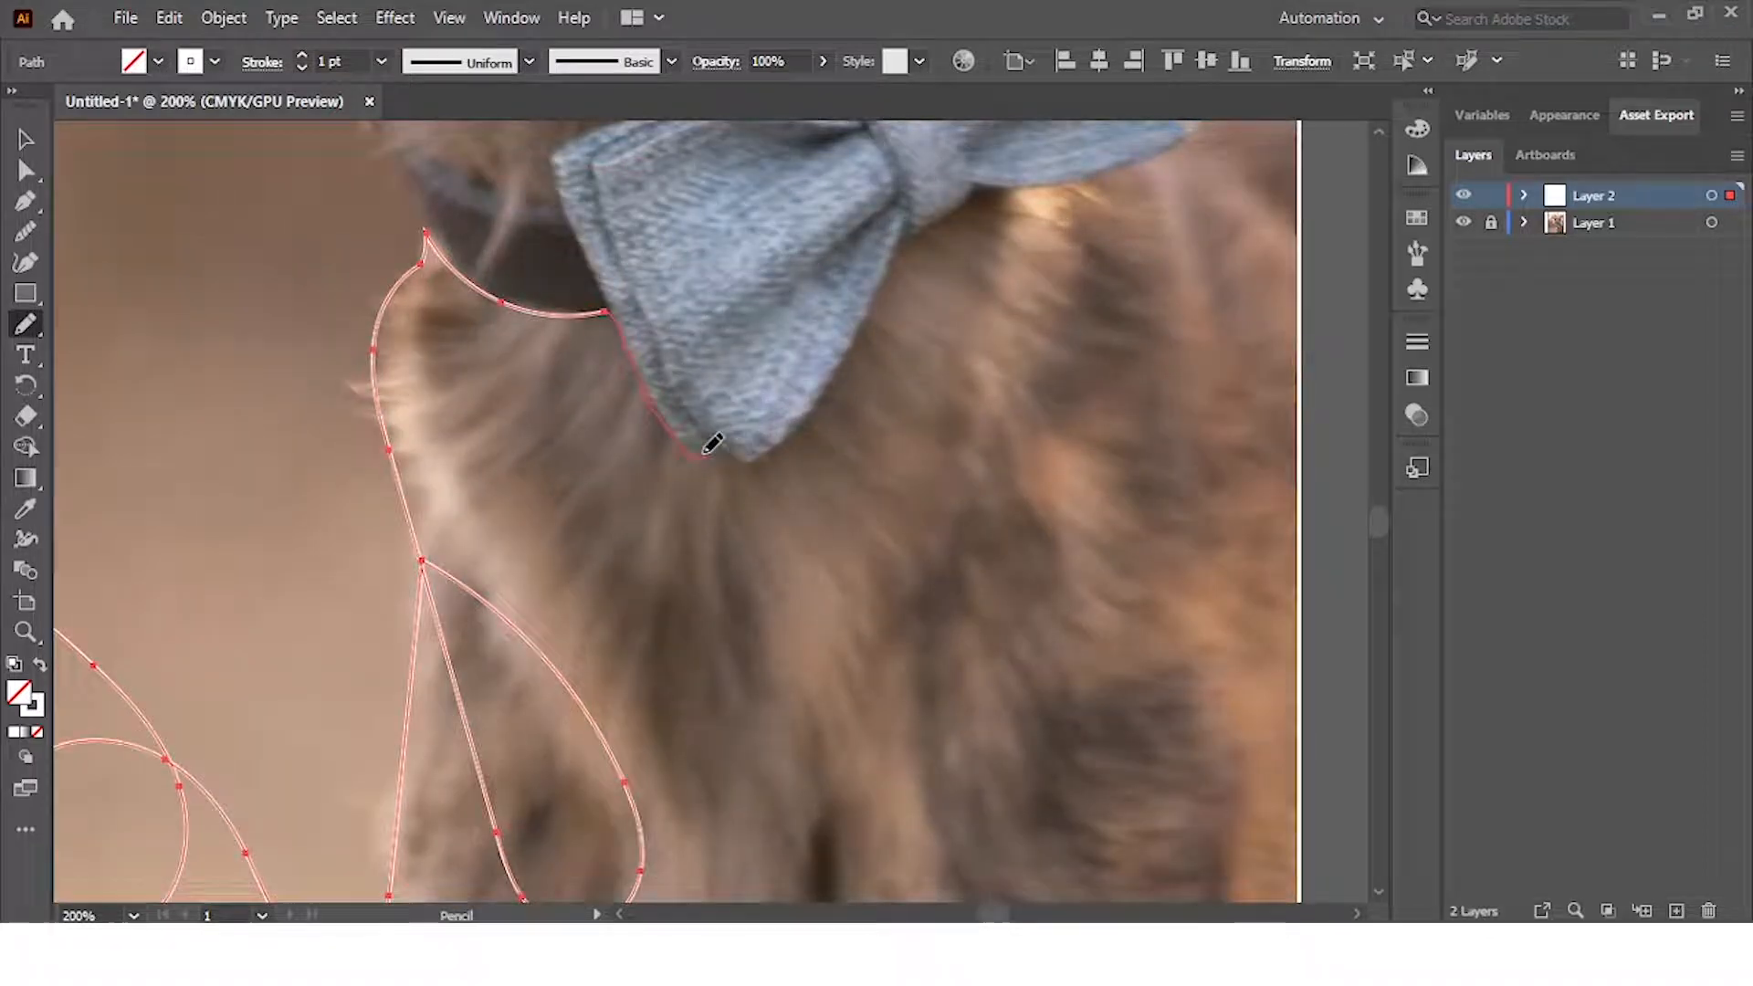
drag(618, 217, 603, 178)
drag(714, 324, 693, 430)
key(ctrl+z)
Extend the line around the left half of the bow tie, including its inner border and looping fold lines
mouse_move(583, 420)
mouse_down()
mouse_move(638, 532)
mouse_move(678, 560)
mouse_move(630, 423)
mouse_up()
drag(601, 248, 694, 220)
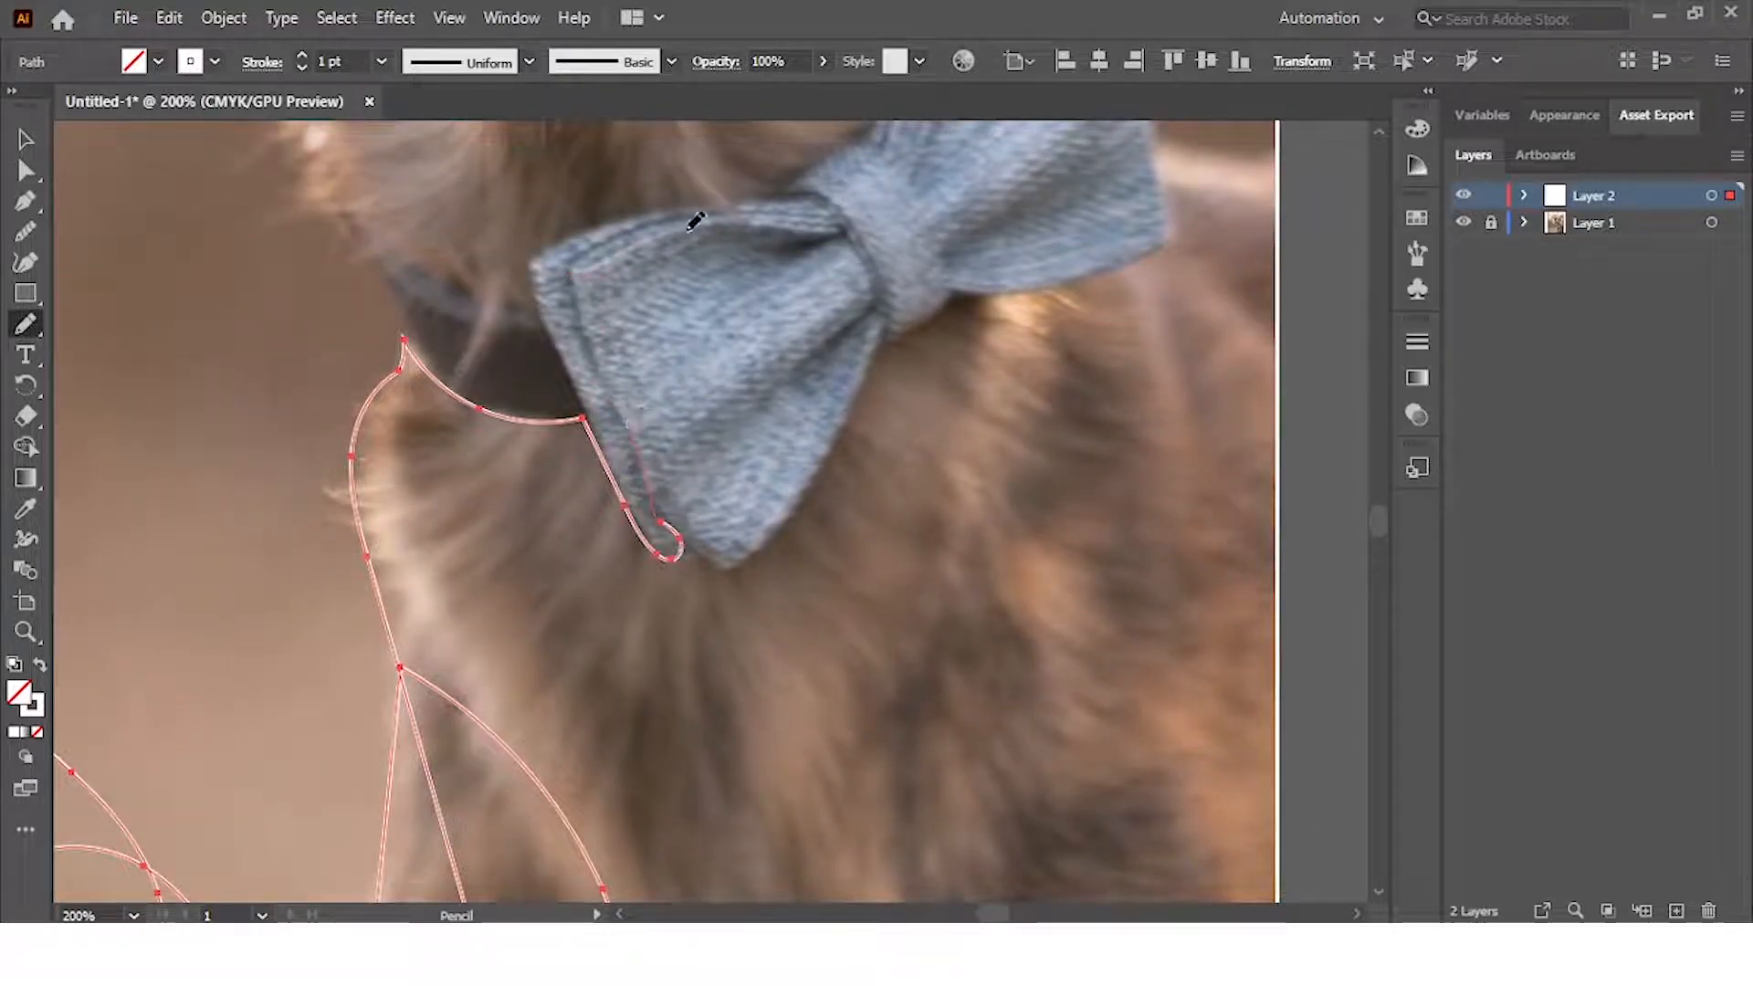
mouse_move(830, 198)
mouse_down()
mouse_move(579, 235)
mouse_move(599, 395)
mouse_move(797, 499)
mouse_up()
drag(701, 418, 666, 399)
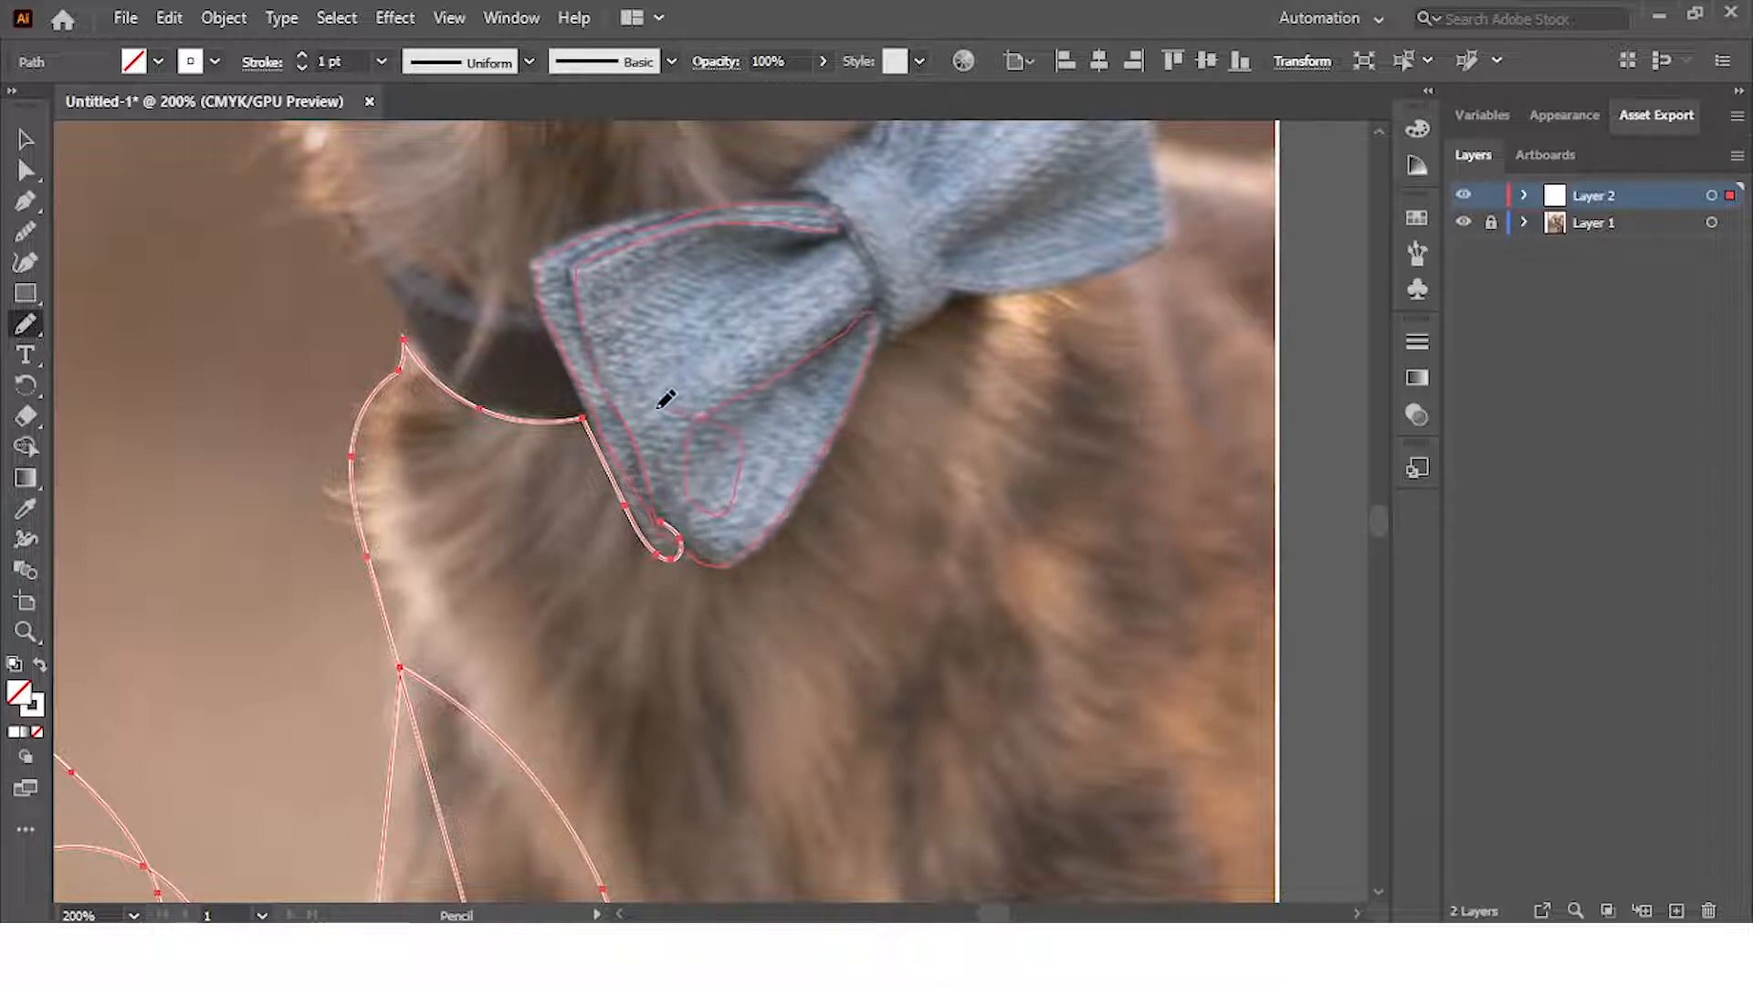
drag(659, 267, 872, 252)
Continue the line around the bow tie's knot and along the lower edge of its right half
scroll(981, 340, up, 1)
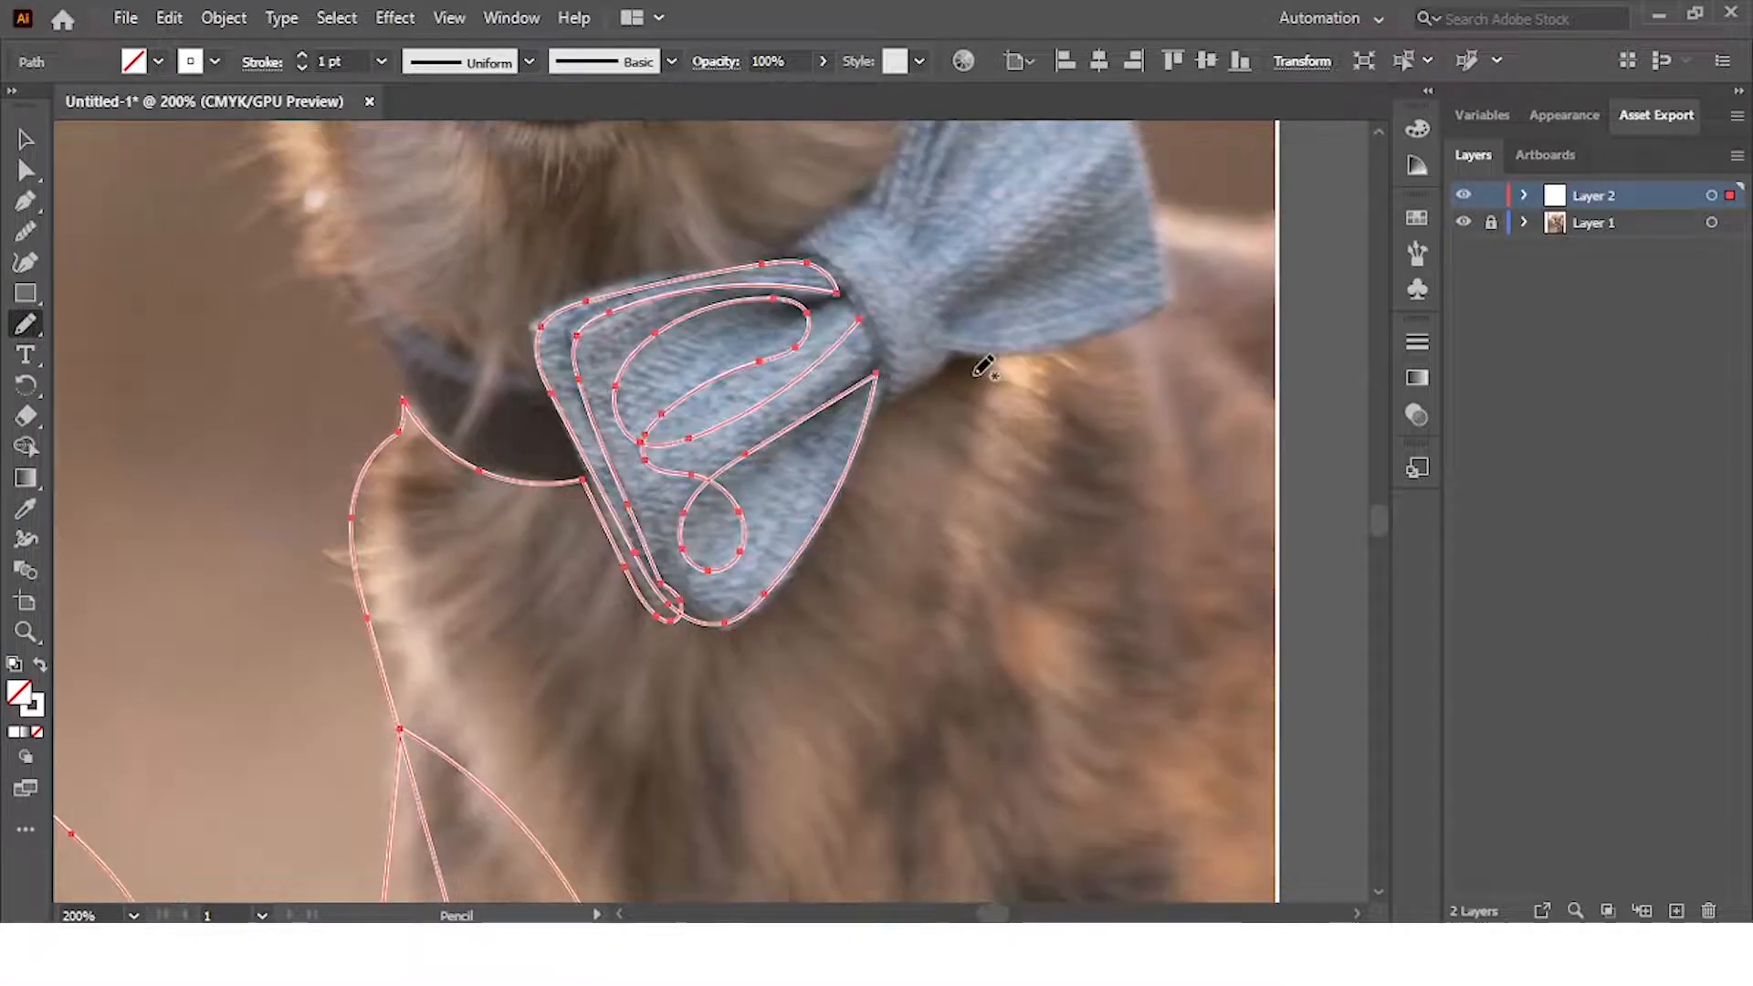
scroll(958, 379, up, 2)
mouse_move(791, 445)
mouse_down()
mouse_move(751, 356)
mouse_move(758, 218)
mouse_up()
mouse_move(960, 459)
mouse_down()
mouse_move(846, 535)
mouse_move(838, 465)
mouse_move(903, 429)
mouse_move(1125, 508)
mouse_up()
scroll(1121, 470, down, 4)
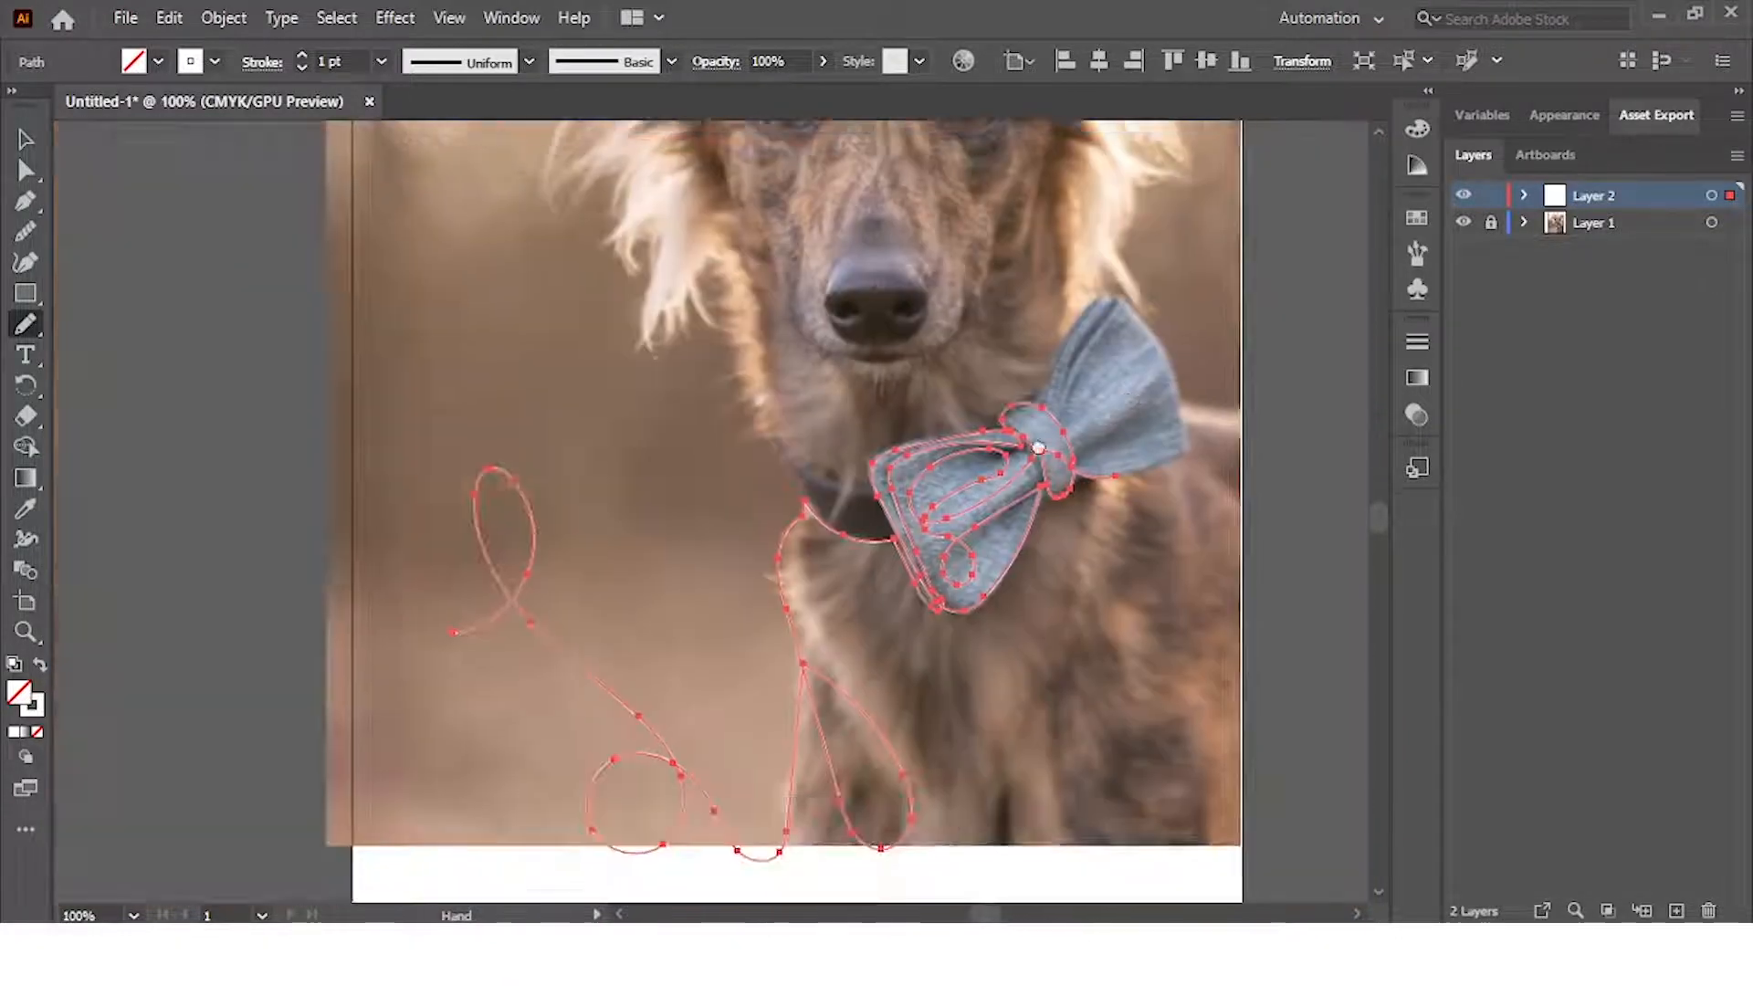
Trace the right half of the bow tie with looping inner folds, finishing at its upper tip
drag(1038, 447, 752, 517)
scroll(742, 522, up, 3)
mouse_move(740, 709)
mouse_down()
mouse_move(815, 695)
mouse_move(901, 433)
mouse_move(853, 274)
mouse_move(611, 477)
mouse_move(731, 298)
mouse_move(636, 439)
mouse_move(706, 170)
mouse_up()
Trace the pointed fur tufts from the bow tie's upper tip up toward the dog's folded ear
scroll(740, 352, down, 3)
scroll(735, 379, up, 3)
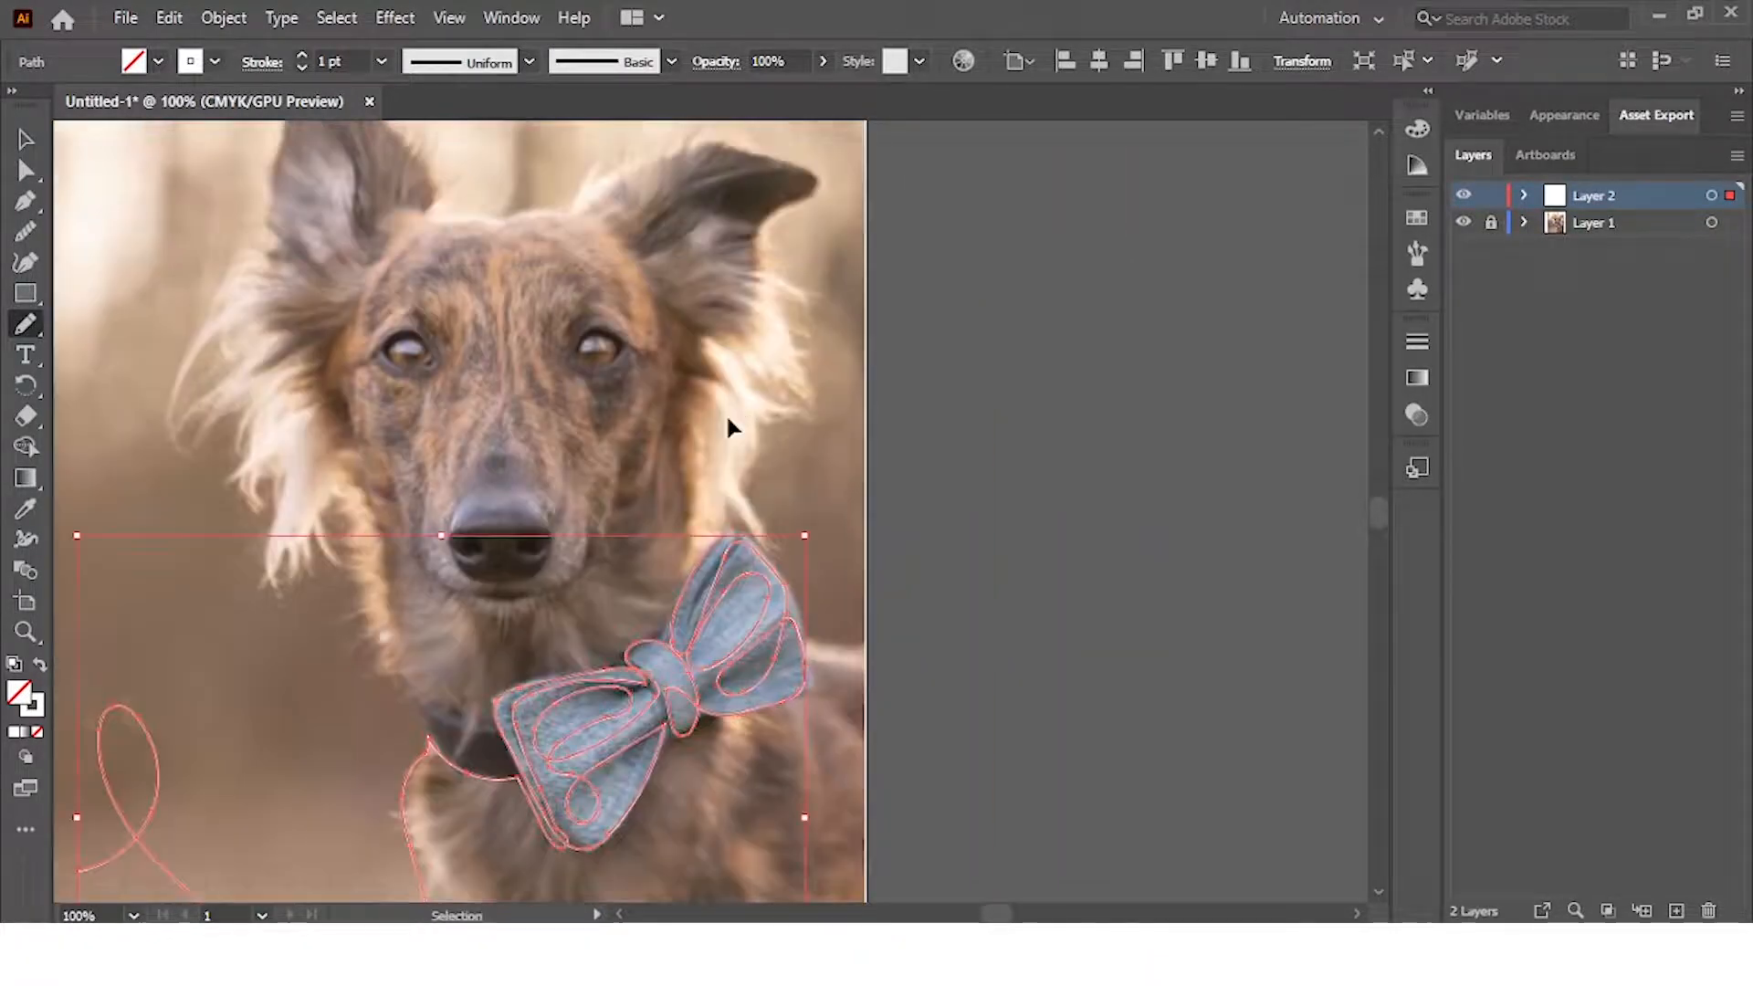
scroll(726, 413, down, 1)
scroll(735, 503, up, 5)
mouse_move(703, 414)
mouse_down()
mouse_move(785, 344)
mouse_move(942, 482)
mouse_move(880, 450)
mouse_move(730, 211)
mouse_up()
scroll(791, 359, up, 3)
scroll(781, 388, down, 7)
scroll(782, 398, up, 7)
scroll(783, 409, down, 2)
mouse_move(810, 496)
mouse_down()
mouse_move(842, 402)
mouse_move(729, 288)
mouse_move(827, 349)
mouse_move(792, 235)
mouse_move(934, 358)
mouse_move(781, 208)
mouse_move(889, 294)
mouse_move(904, 282)
mouse_move(977, 331)
mouse_move(943, 226)
mouse_move(858, 146)
mouse_up()
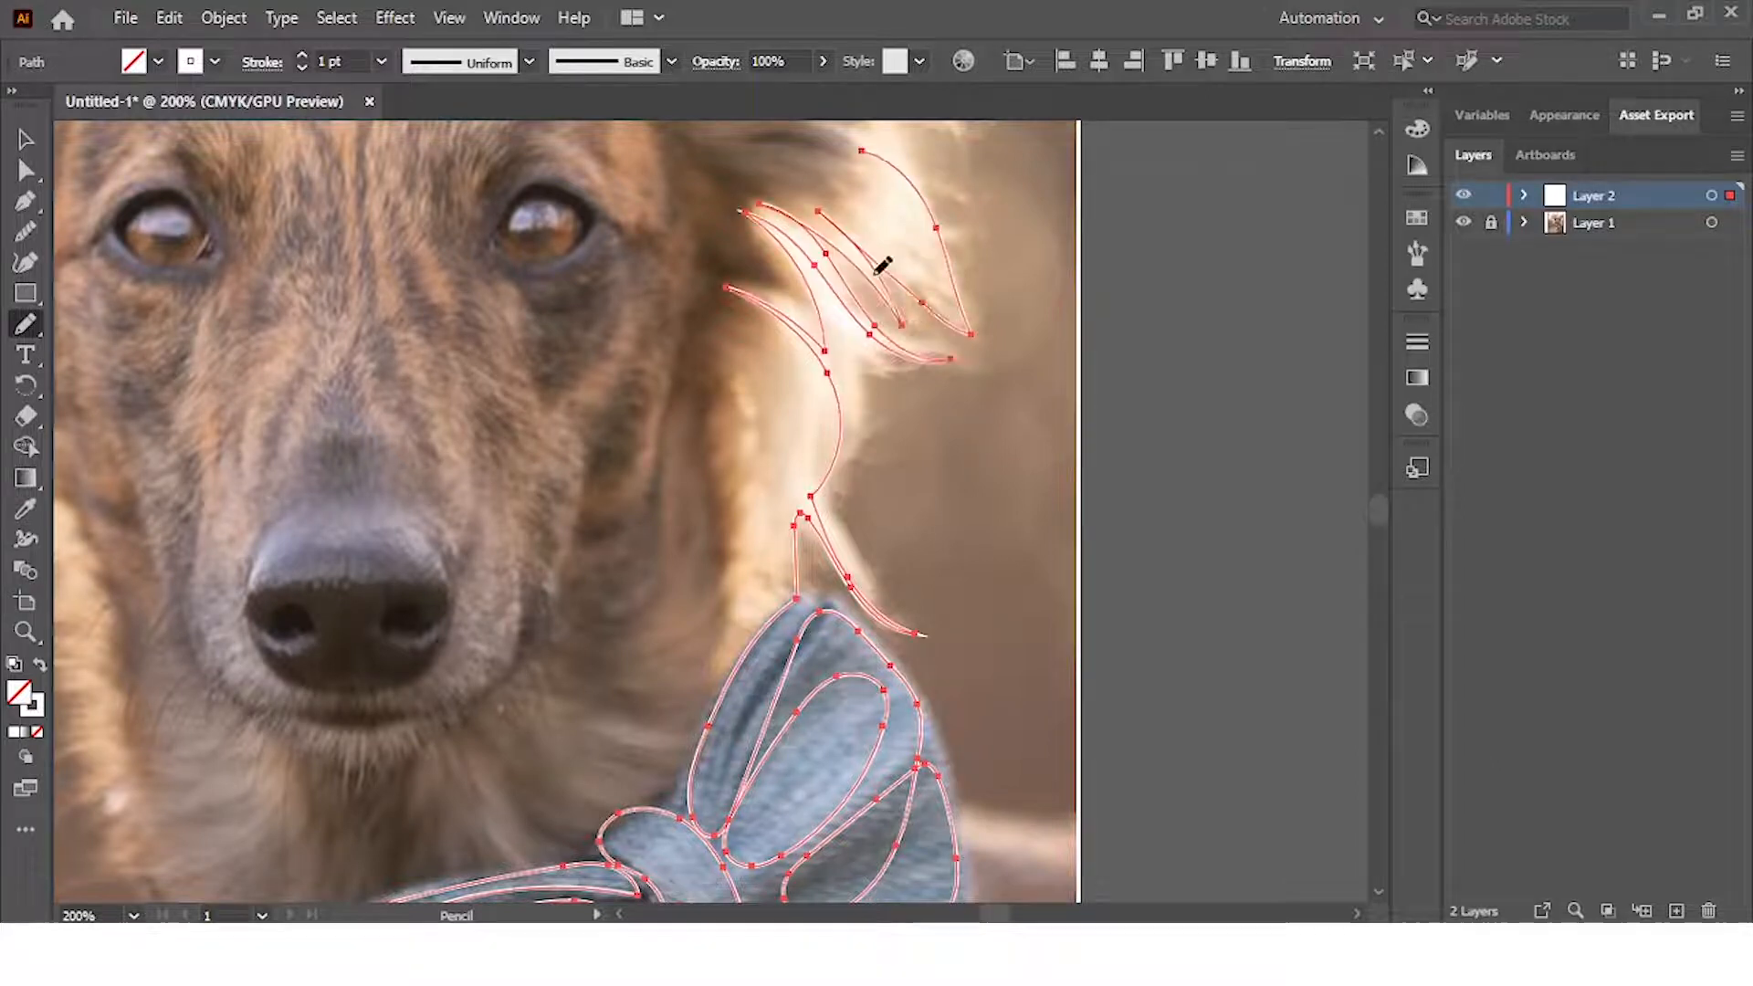
Continue the line around the folded ear and across the top of the head to the upright ear's base
scroll(871, 267, up, 4)
scroll(856, 560, up, 3)
scroll(856, 562, down, 3)
drag(856, 559, 980, 312)
scroll(988, 402, up, 2)
mouse_move(981, 384)
mouse_down()
mouse_move(838, 334)
mouse_move(710, 325)
mouse_move(581, 370)
mouse_move(496, 444)
mouse_up()
drag(496, 444, 945, 307)
mouse_move(944, 307)
mouse_down()
mouse_move(728, 315)
mouse_move(661, 288)
mouse_up()
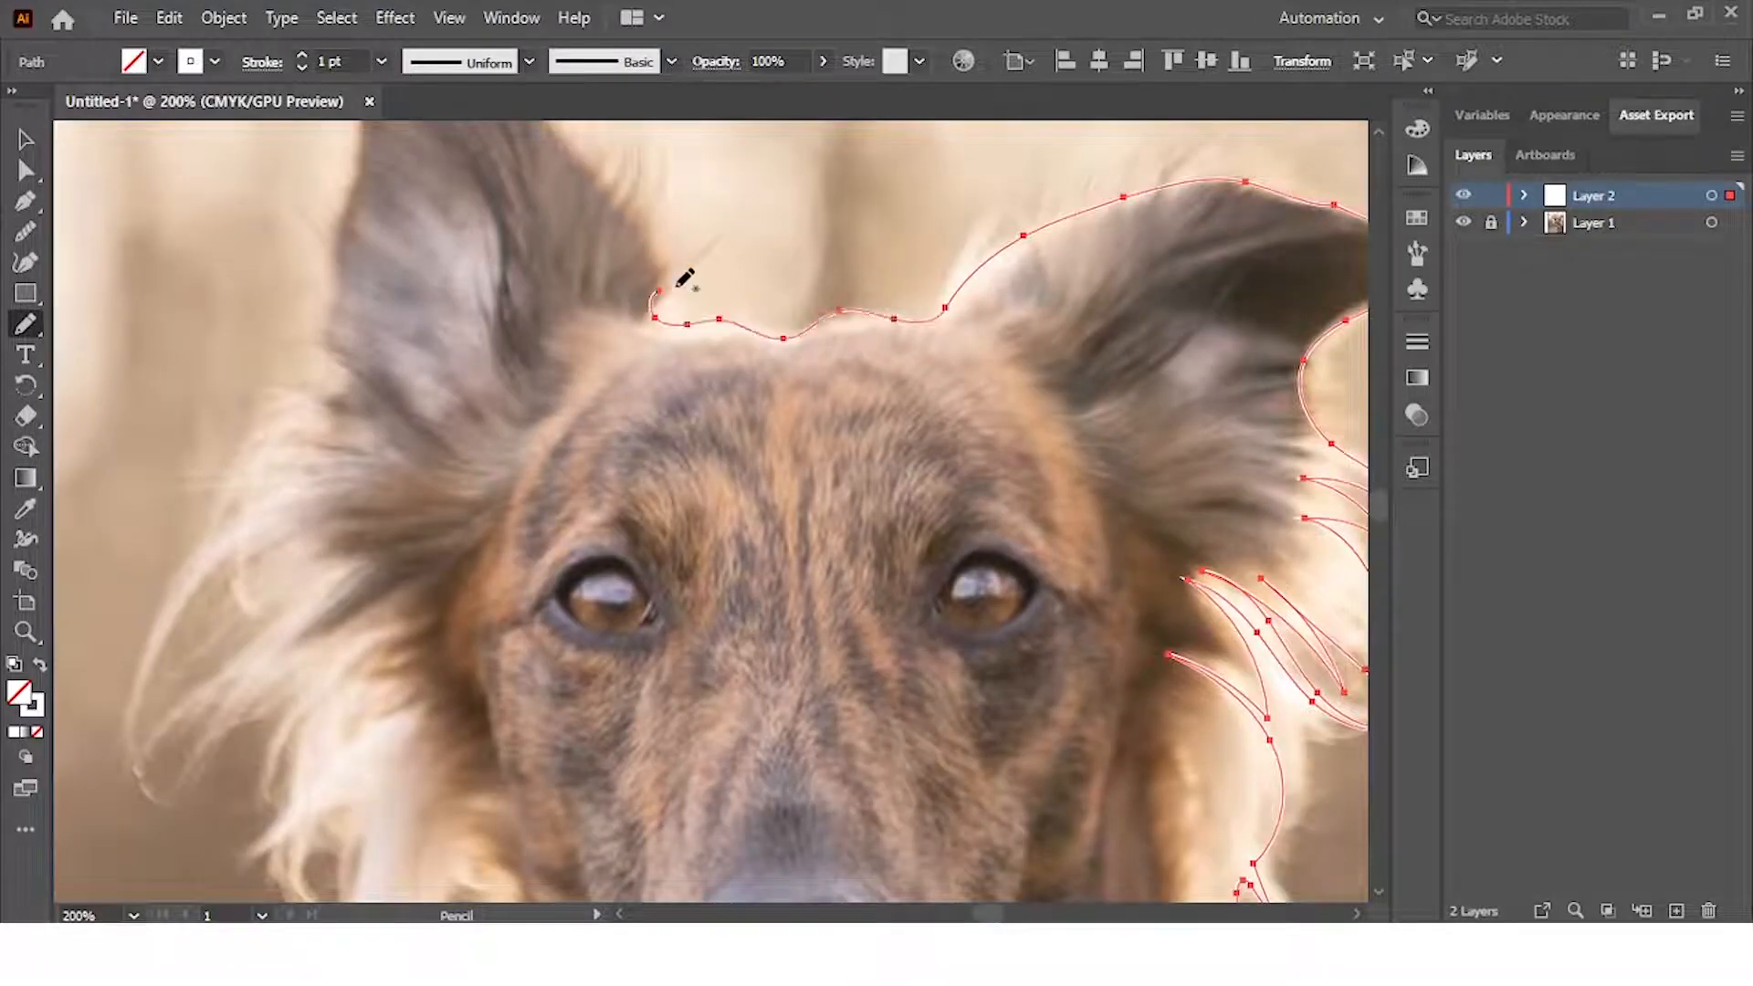
Draw small pointed hair tufts at the inner base of the upright ear
scroll(680, 291, up, 4)
scroll(678, 417, up, 4)
mouse_move(612, 637)
mouse_down()
mouse_move(703, 575)
mouse_move(909, 314)
mouse_move(624, 570)
mouse_move(846, 240)
mouse_move(737, 415)
mouse_move(606, 529)
mouse_move(811, 609)
mouse_move(885, 605)
mouse_up()
scroll(636, 529, down, 3)
mouse_move(858, 539)
mouse_down()
mouse_move(692, 362)
mouse_move(479, 157)
mouse_up()
drag(401, 569, 361, 816)
ctrl+click(481, 713)
key(ctrl+z)
Trace the upright ear's outline up to its tip and down its outer edge to the fur below
mouse_move(874, 588)
mouse_down()
mouse_move(733, 410)
mouse_move(520, 206)
mouse_move(436, 164)
mouse_up()
drag(680, 515, 917, 545)
scroll(917, 545, down, 2)
mouse_move(791, 368)
mouse_down()
mouse_move(755, 640)
mouse_move(753, 685)
mouse_up()
drag(838, 617, 903, 303)
Draw long overlapping fur strands below the upright ear and bring the line back toward the head
scroll(828, 395, up, 2)
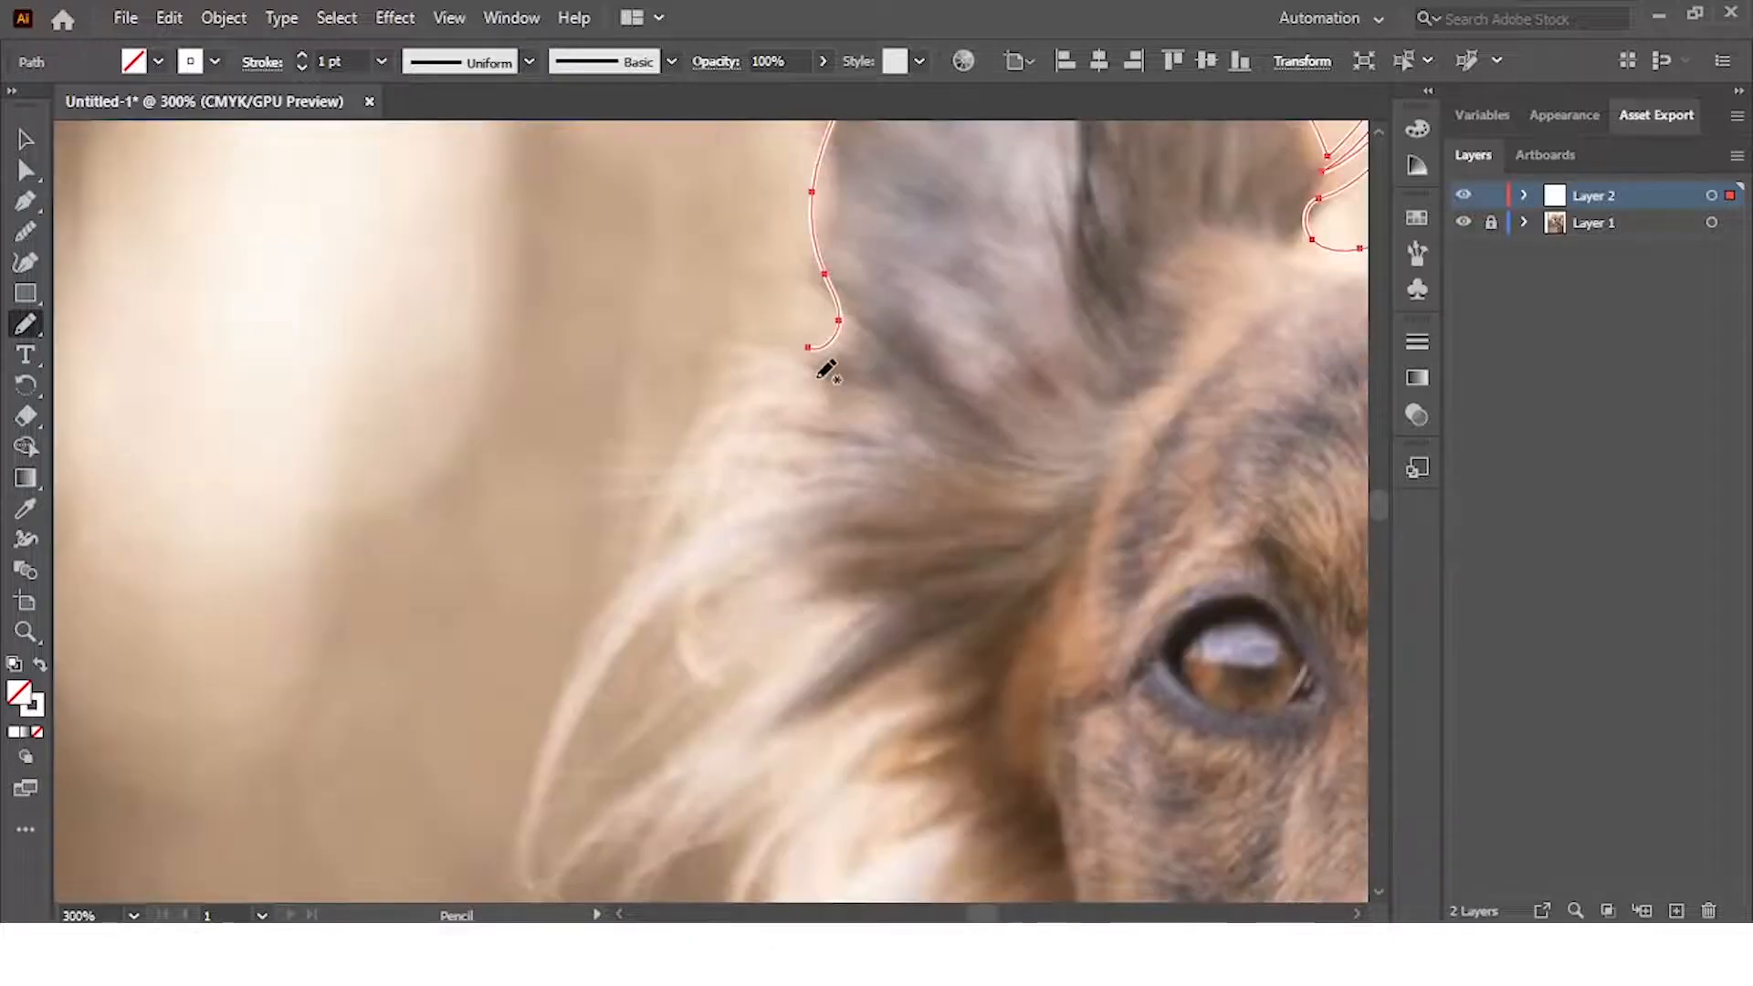
mouse_move(805, 339)
mouse_down()
mouse_move(703, 445)
mouse_move(681, 622)
mouse_move(715, 627)
mouse_move(735, 449)
mouse_move(824, 365)
mouse_move(633, 566)
mouse_move(673, 471)
mouse_move(781, 400)
mouse_move(823, 398)
mouse_move(779, 420)
mouse_move(607, 679)
mouse_move(539, 841)
mouse_up()
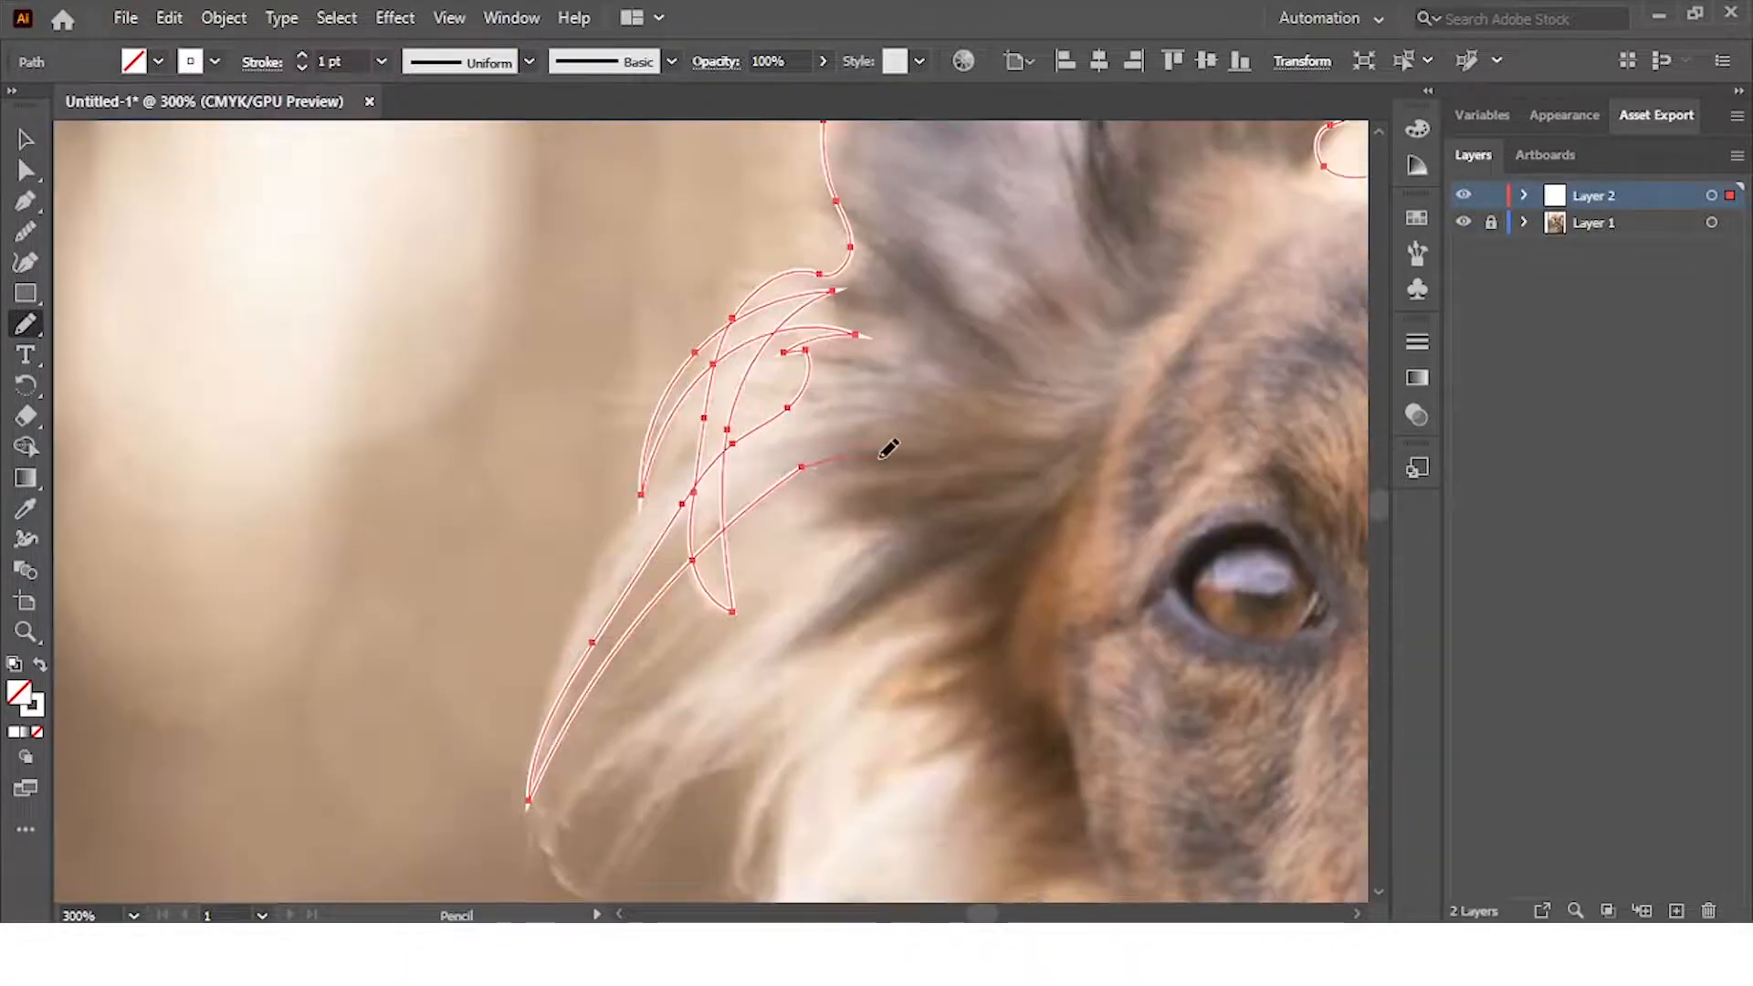
mouse_move(881, 456)
mouse_down()
mouse_move(1037, 468)
mouse_move(1102, 429)
mouse_up()
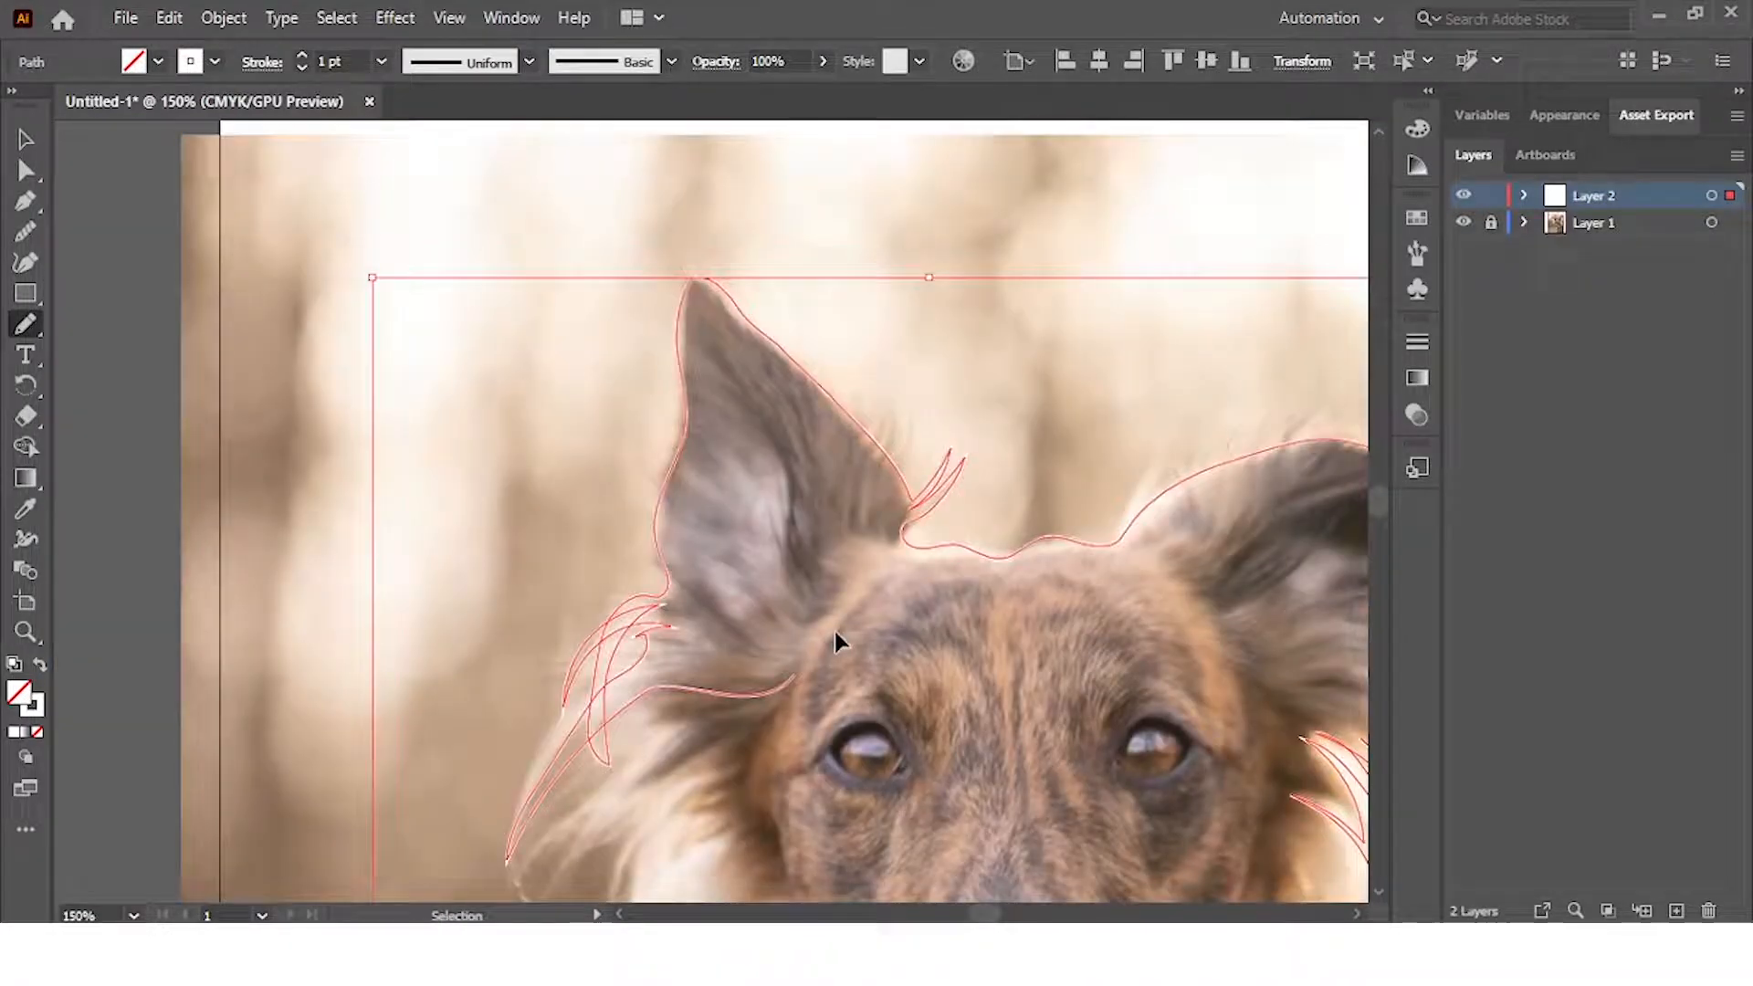
Draw the inner contour of the upright ear and curl the line around its base at the forehead
mouse_move(796, 674)
mouse_down()
mouse_move(712, 584)
mouse_move(744, 553)
mouse_move(730, 349)
mouse_up()
drag(822, 597, 878, 545)
scroll(899, 546, down, 3)
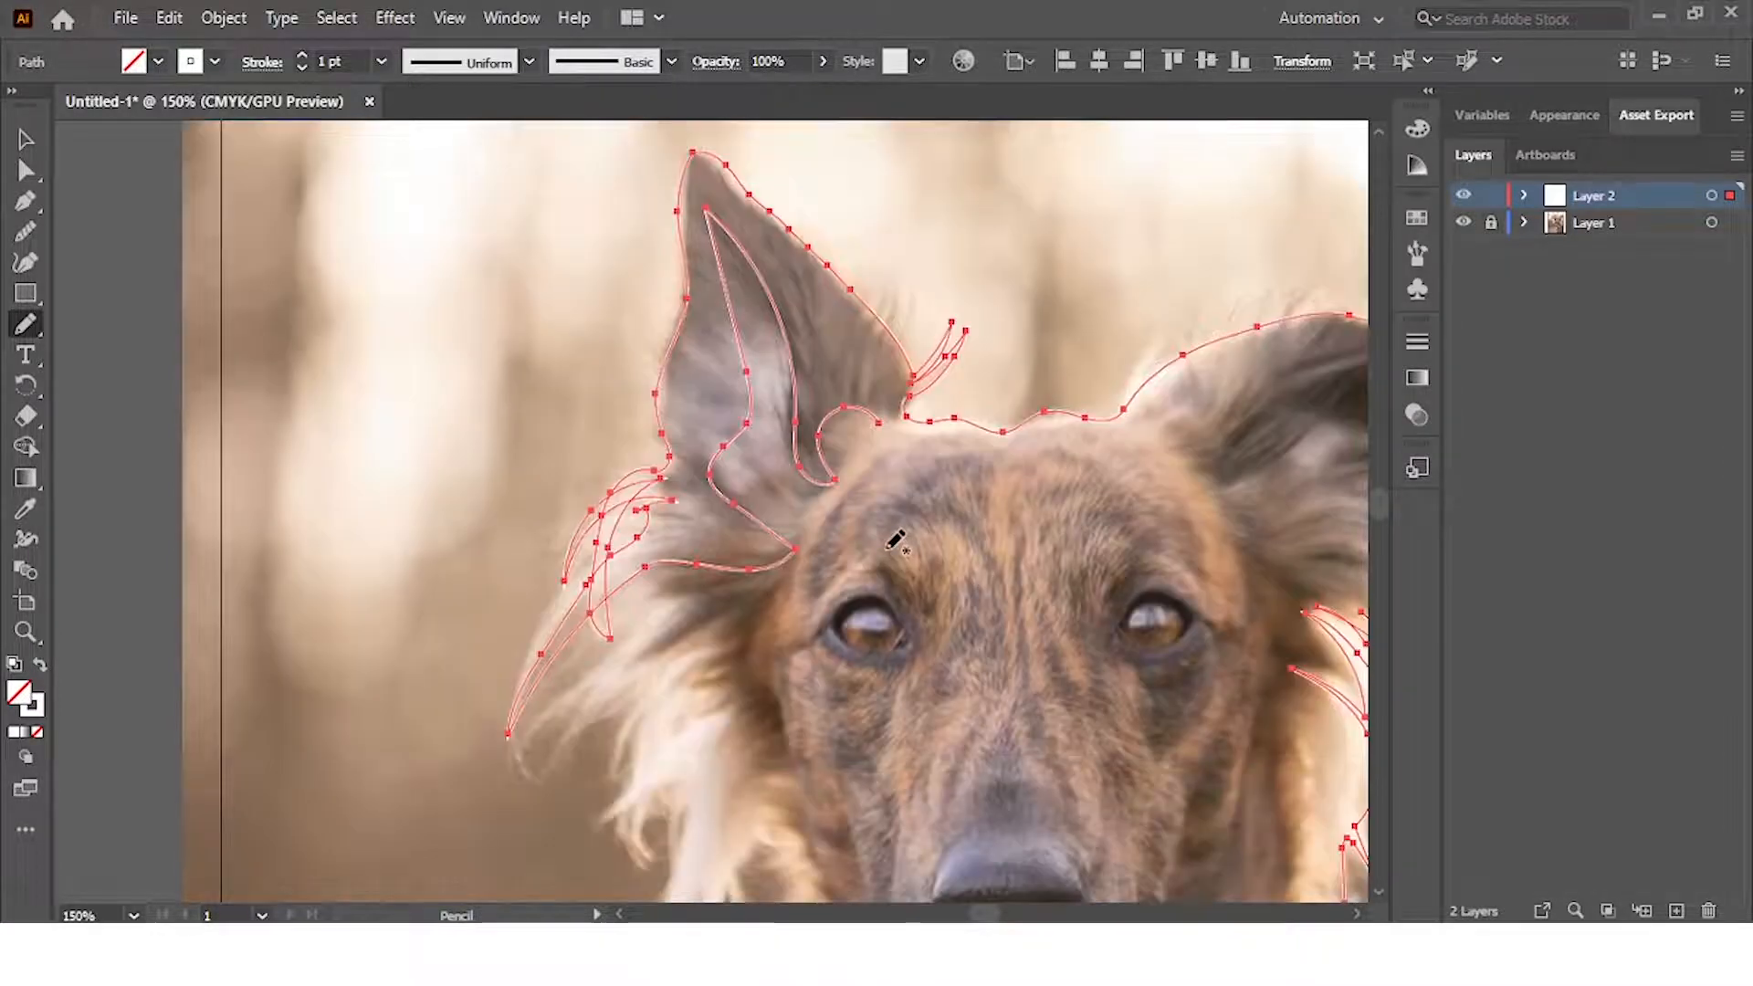
scroll(857, 458, up, 3)
mouse_move(920, 355)
mouse_down()
mouse_move(972, 391)
mouse_move(694, 839)
mouse_up()
mouse_move(798, 772)
mouse_down()
mouse_move(766, 493)
mouse_move(730, 611)
mouse_up()
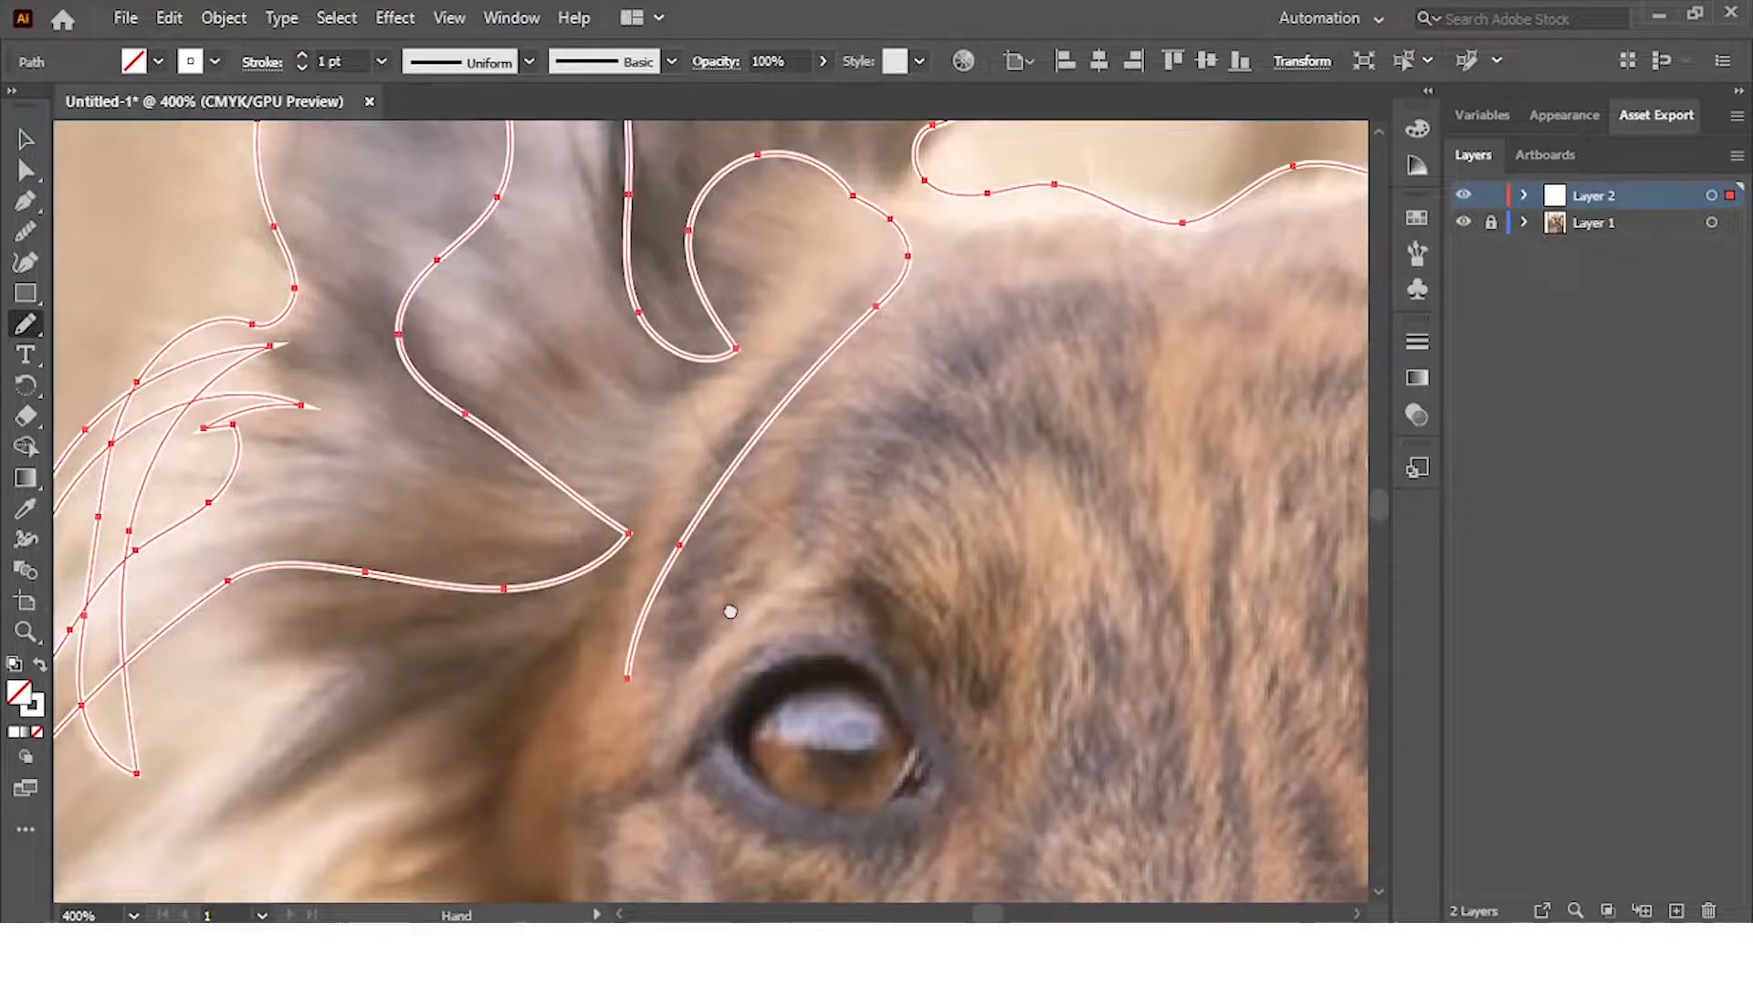
scroll(665, 493, down, 2)
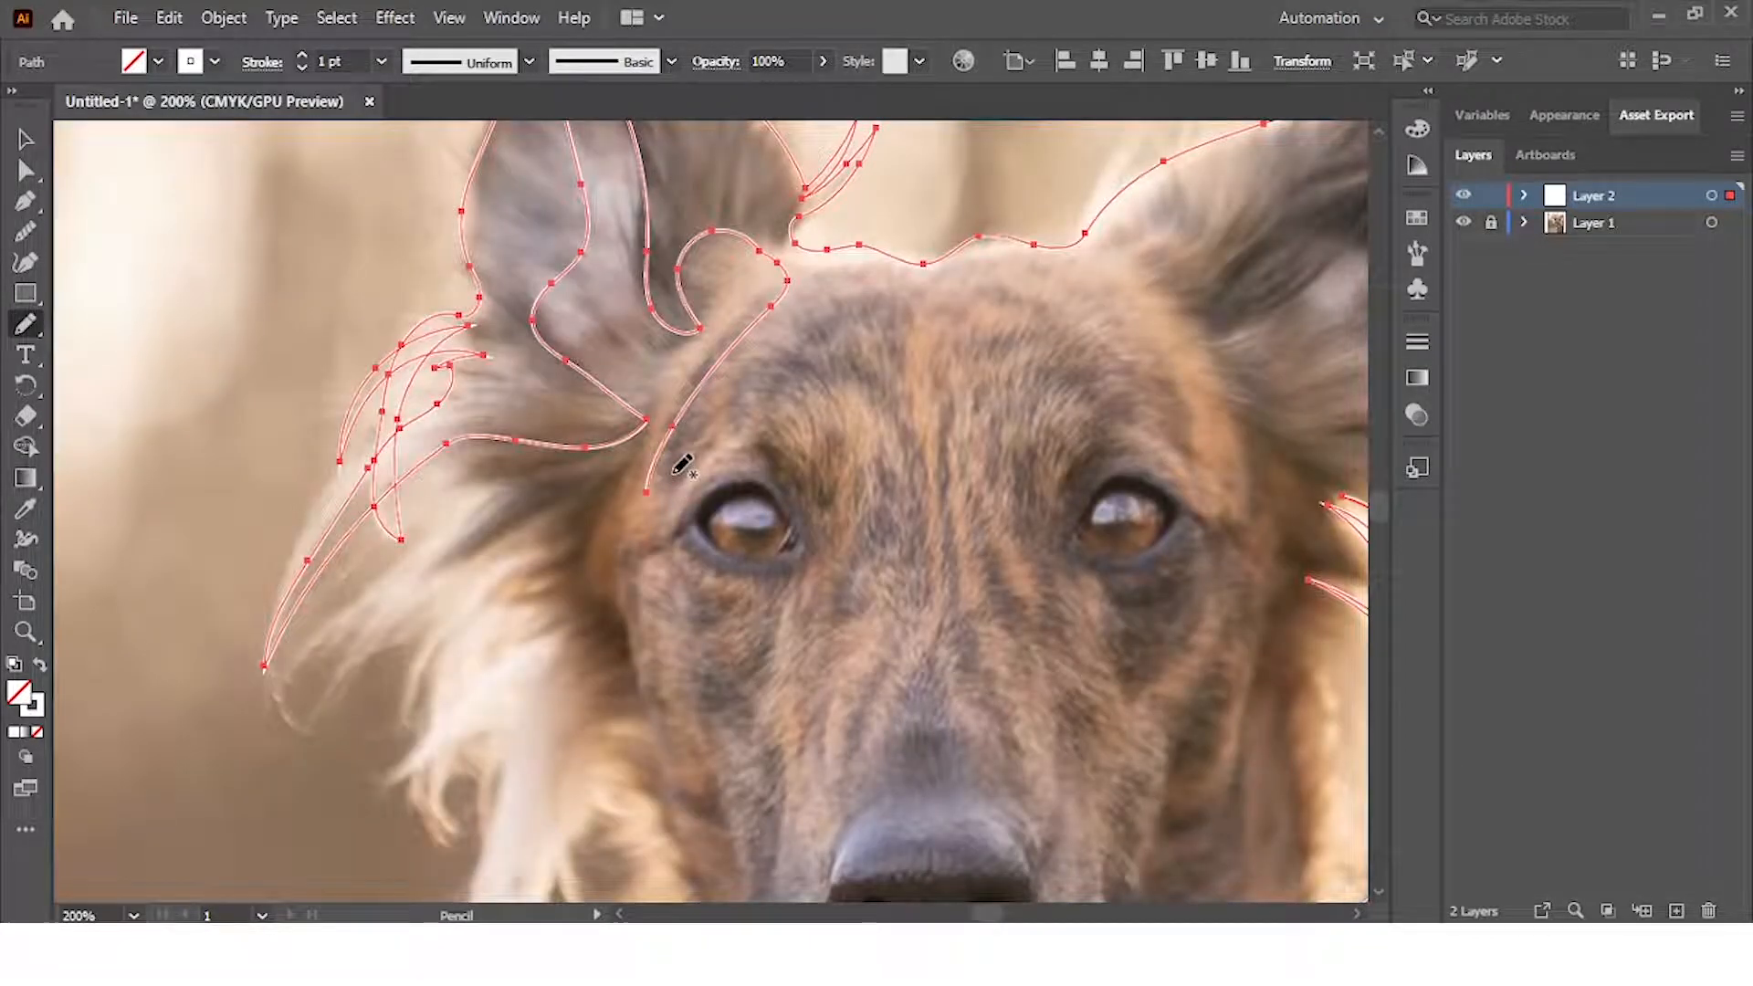
Draw a curve from the upright ear's base down the side of the brow to the left eye's outer corner
drag(759, 251, 764, 313)
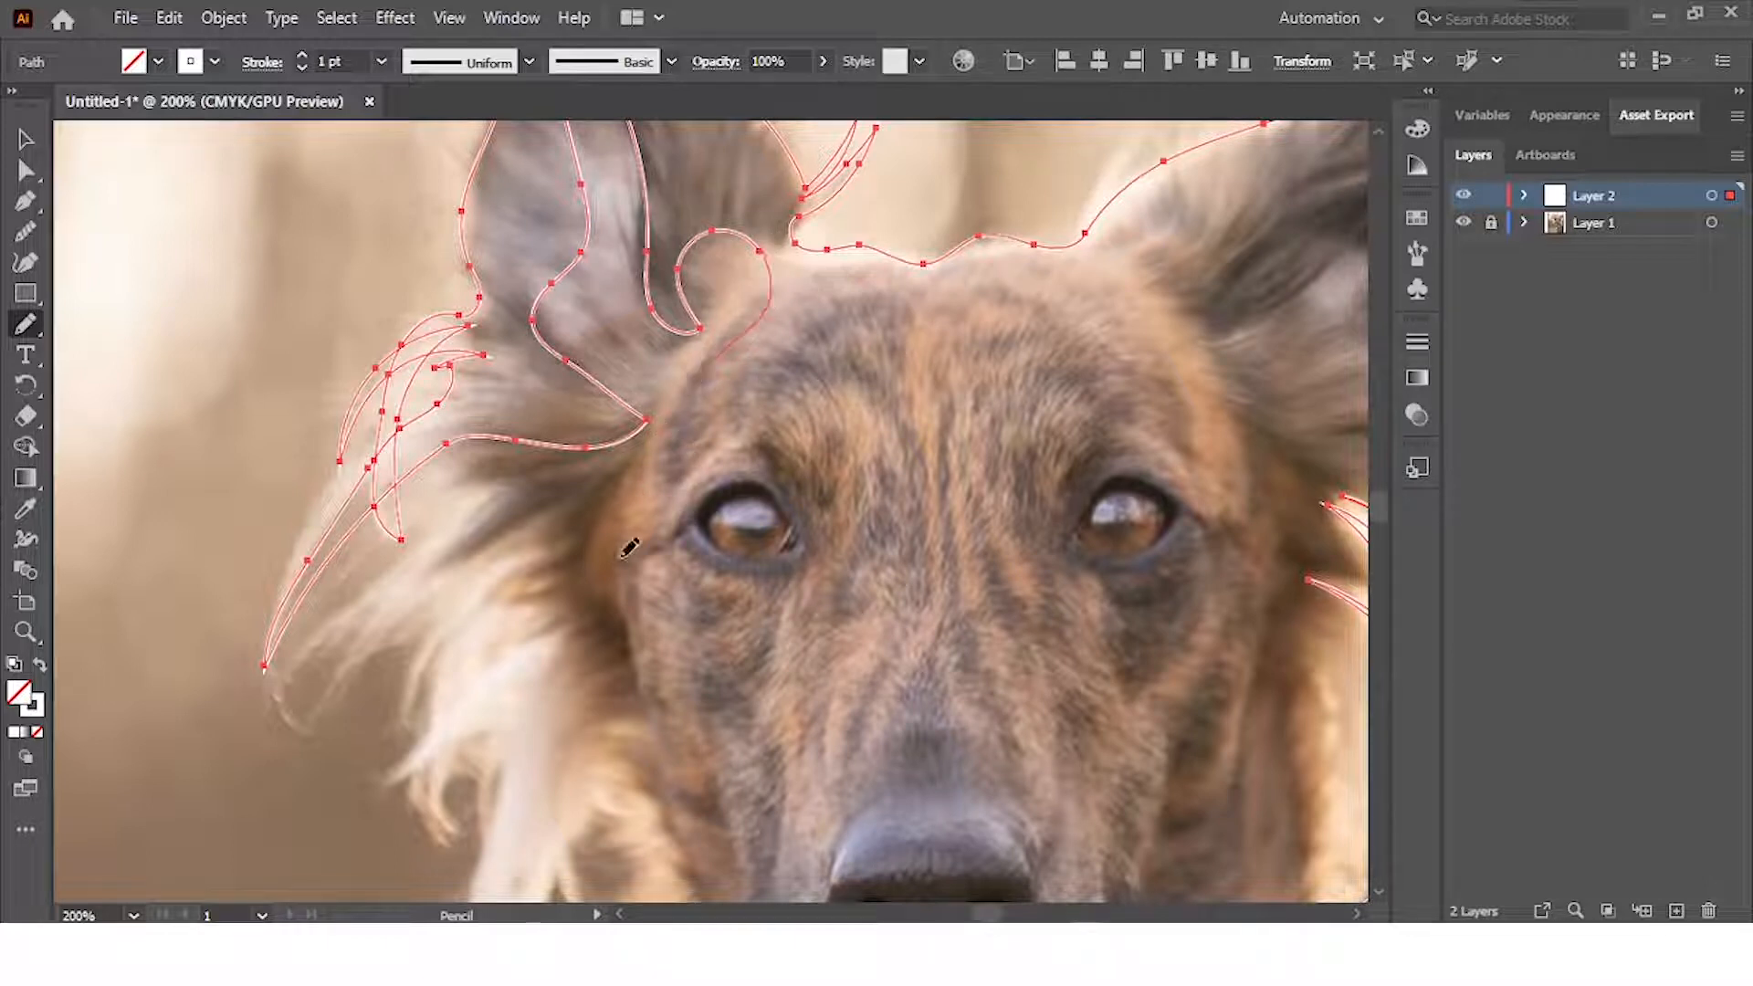
drag(678, 533, 680, 532)
Trace the left eye with the same line, including its outer rim, eyelid, iris and pupil
scroll(710, 520, up, 3)
drag(744, 448, 518, 484)
scroll(528, 490, down, 2)
scroll(528, 516, up, 2)
mouse_move(433, 542)
mouse_down()
mouse_move(454, 471)
mouse_move(501, 410)
mouse_move(679, 387)
mouse_move(723, 420)
mouse_move(866, 606)
mouse_up()
drag(749, 665, 596, 680)
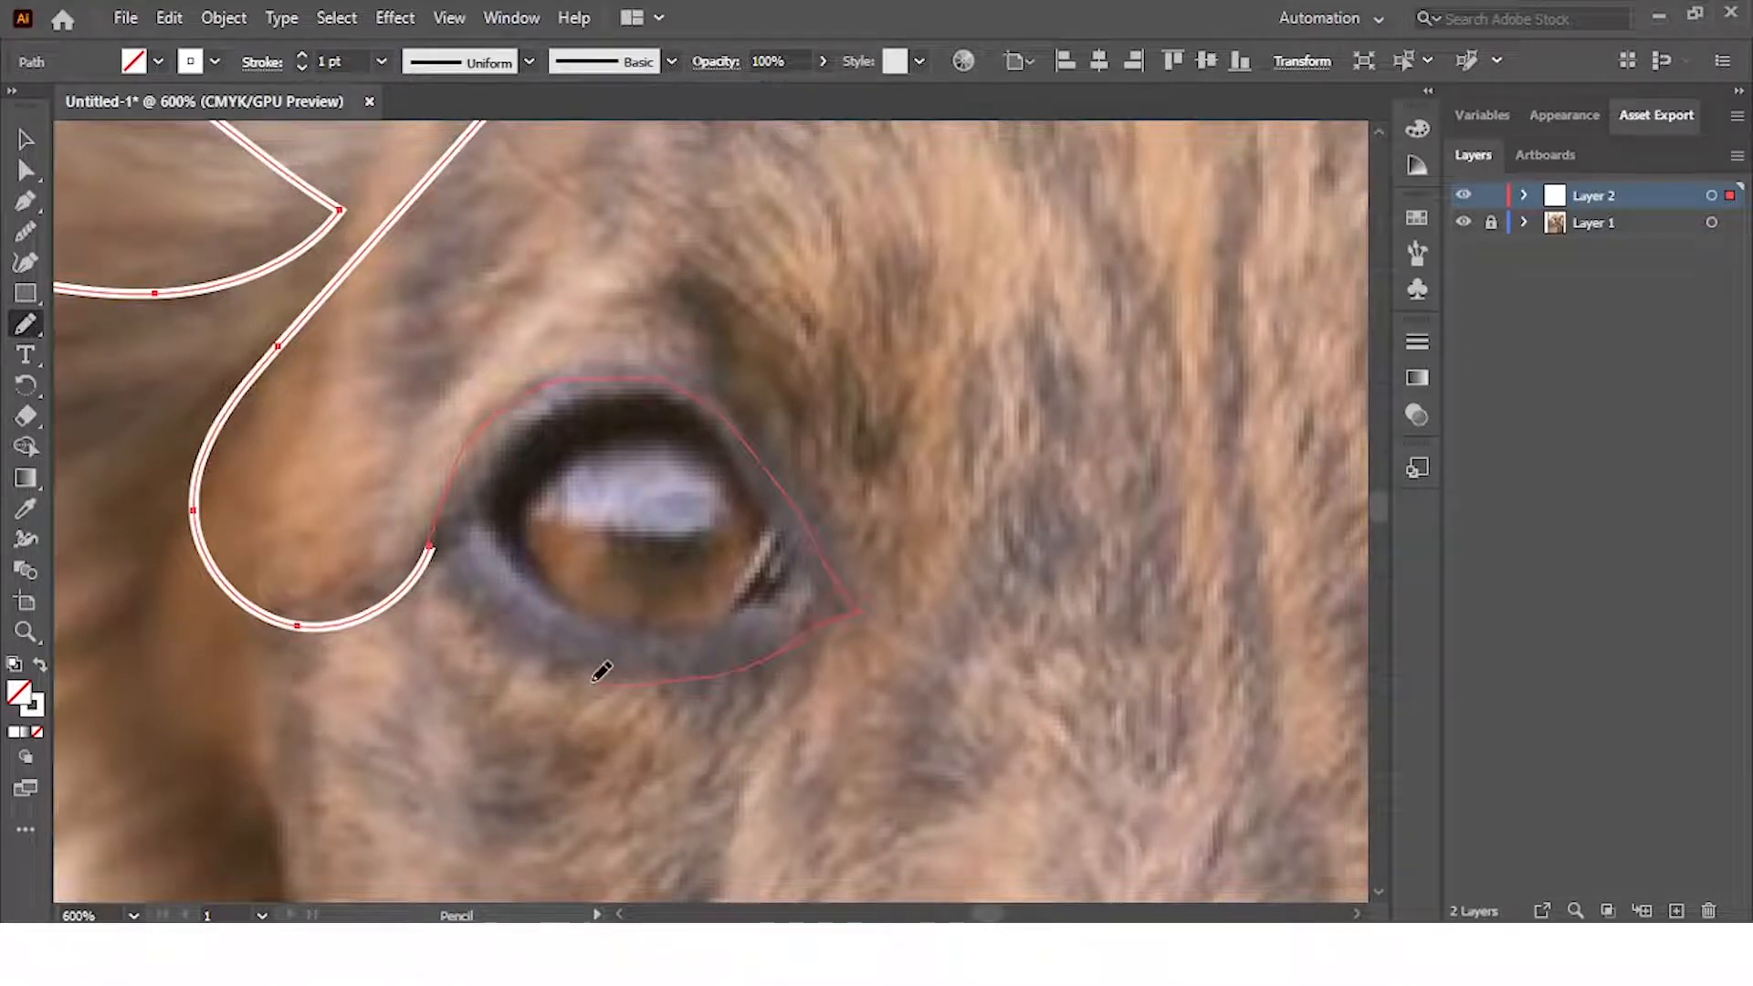
mouse_move(484, 542)
mouse_down()
mouse_move(536, 441)
mouse_move(684, 410)
mouse_move(815, 584)
mouse_up()
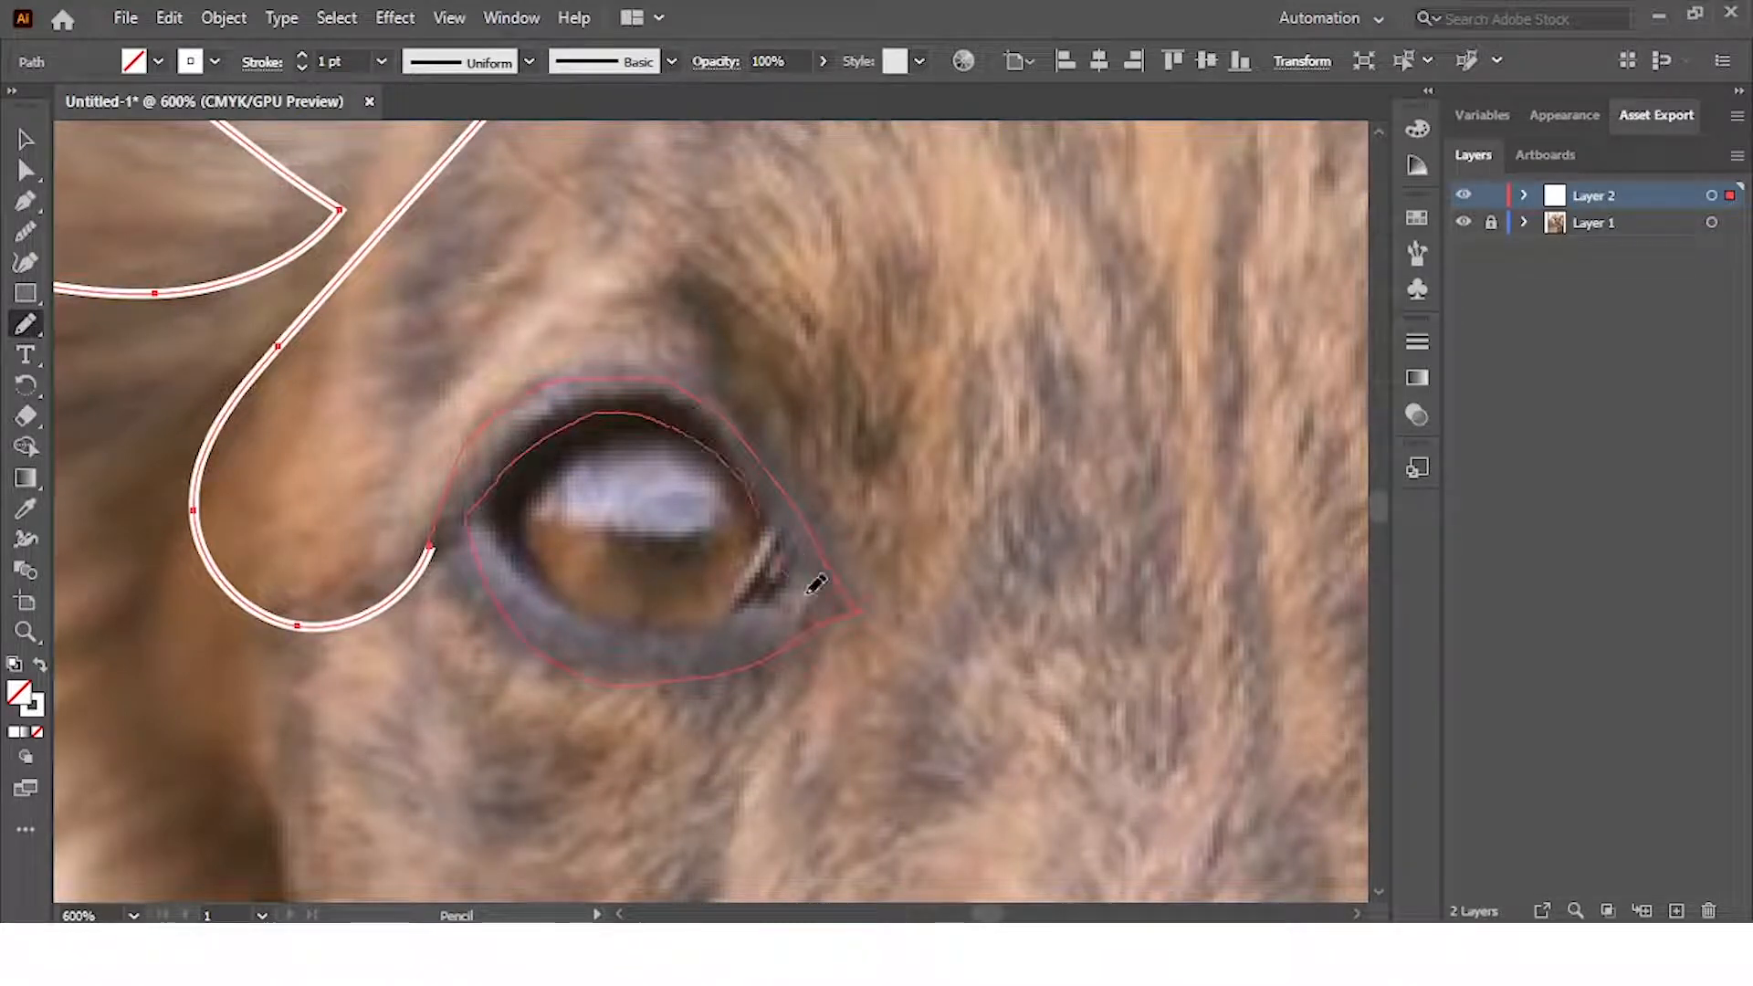
mouse_move(679, 621)
mouse_down()
mouse_move(537, 597)
mouse_move(518, 512)
mouse_up()
mouse_move(702, 465)
mouse_down()
mouse_move(653, 582)
mouse_move(614, 553)
mouse_move(628, 518)
mouse_move(770, 564)
mouse_up()
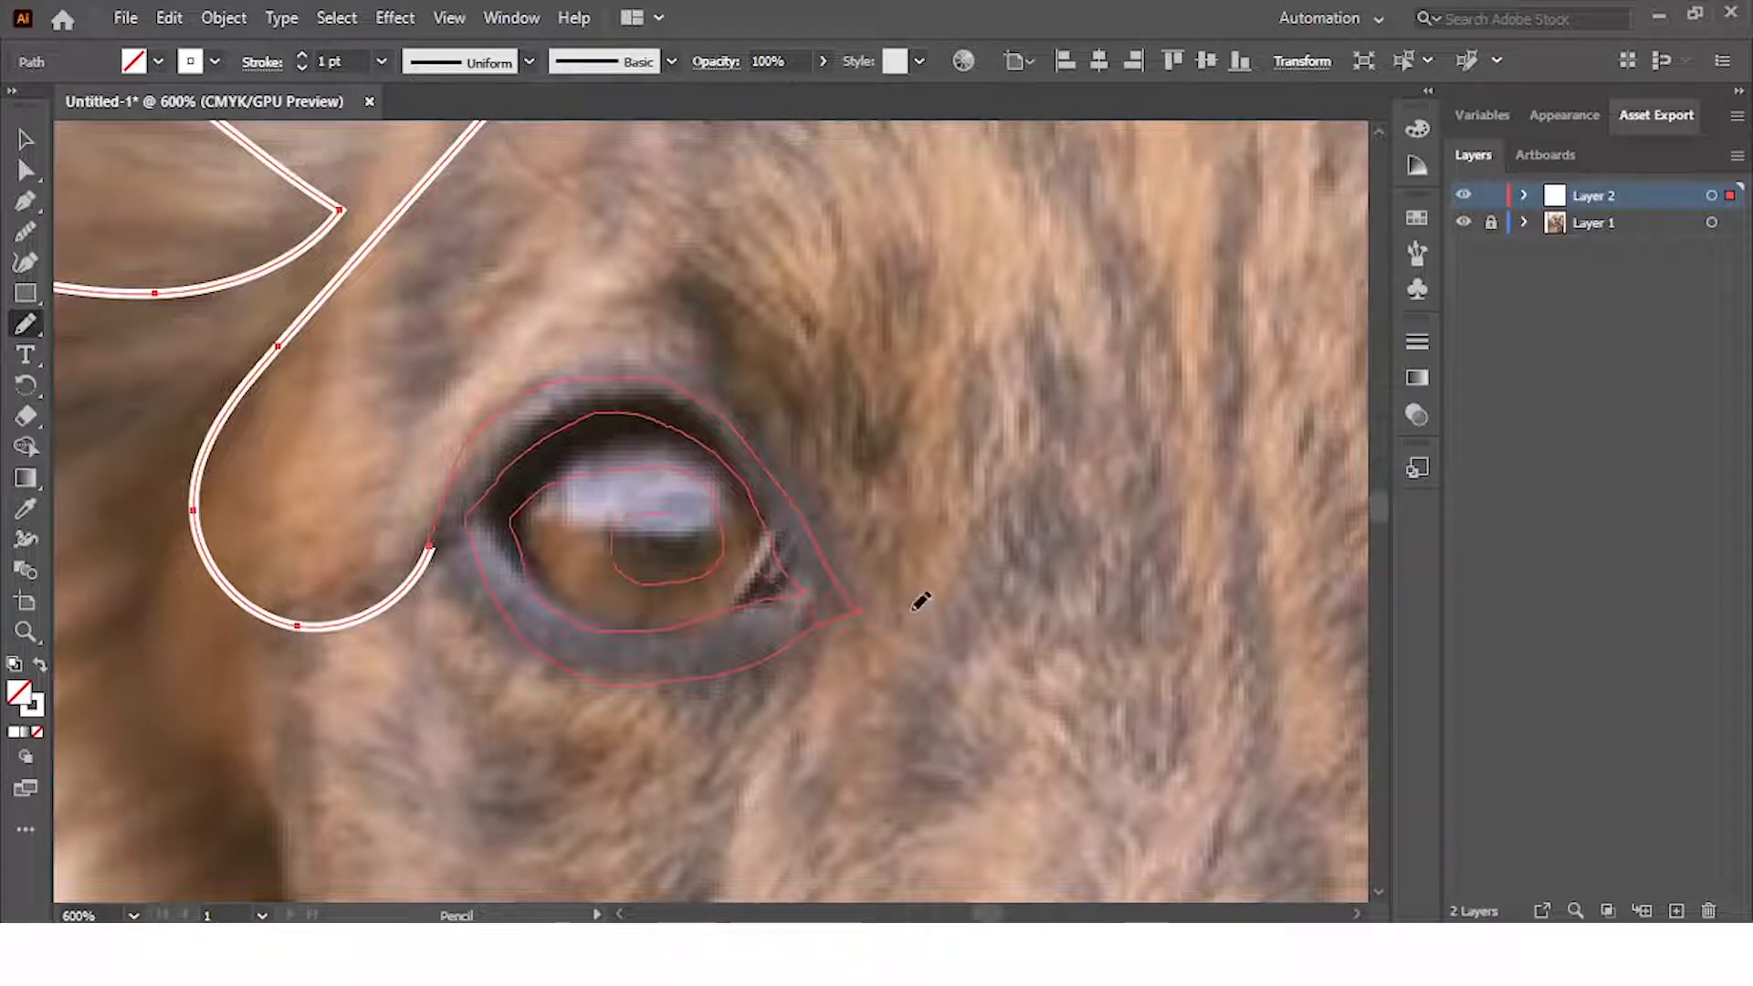
Connect the left eye to the right eye's inner corner with a shallow curve across the nose bridge
scroll(920, 597, down, 6)
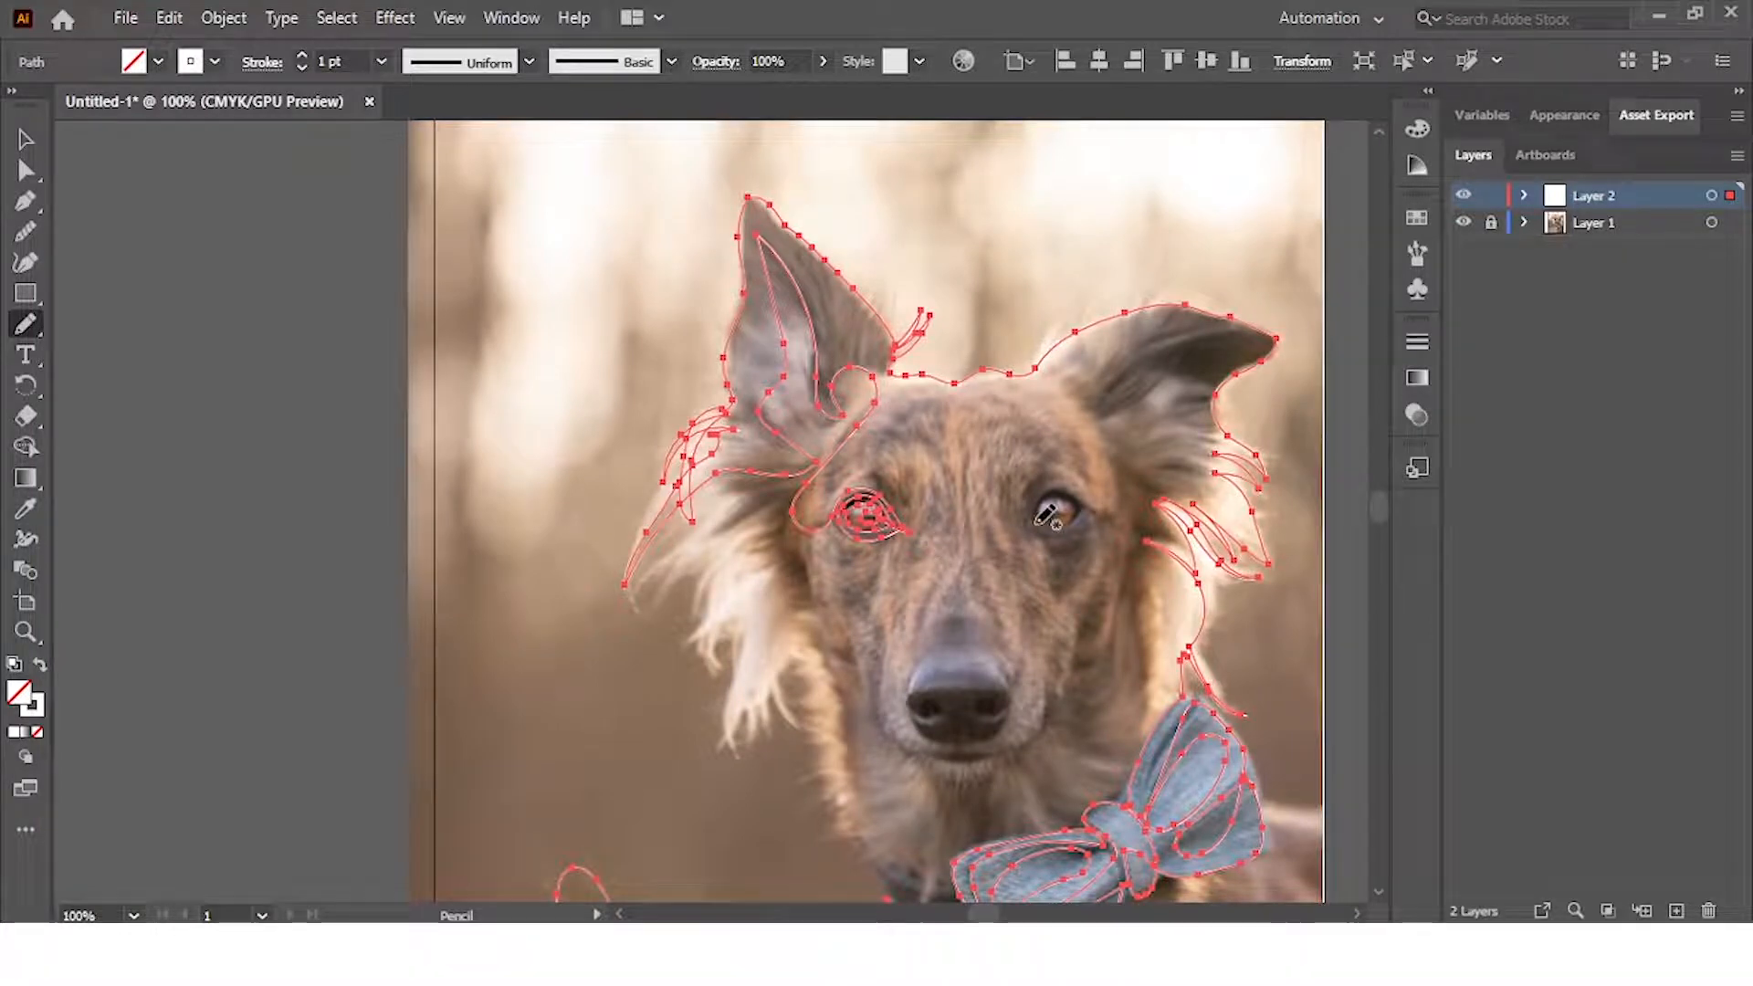
scroll(1009, 510, up, 4)
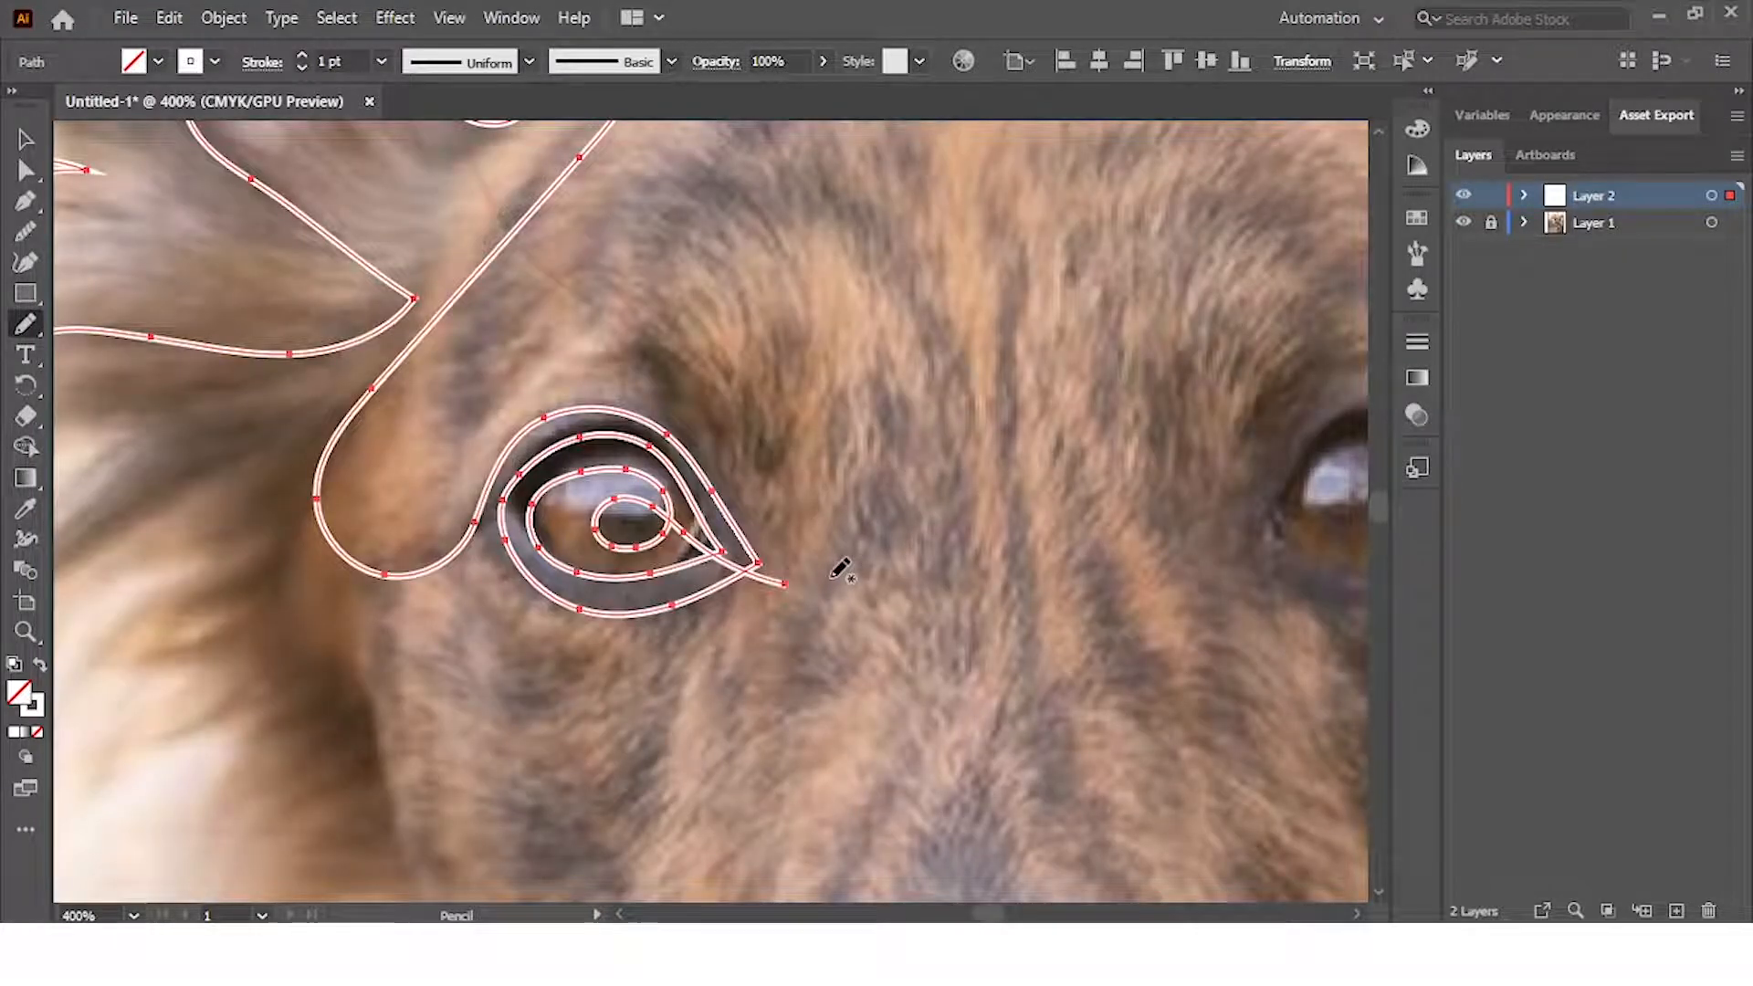
drag(785, 585, 1247, 551)
Trace the right eye's rim, iris and pupil, and lead the line out past its outer corner
mouse_move(1198, 484)
mouse_down()
mouse_move(743, 502)
mouse_move(508, 561)
mouse_up()
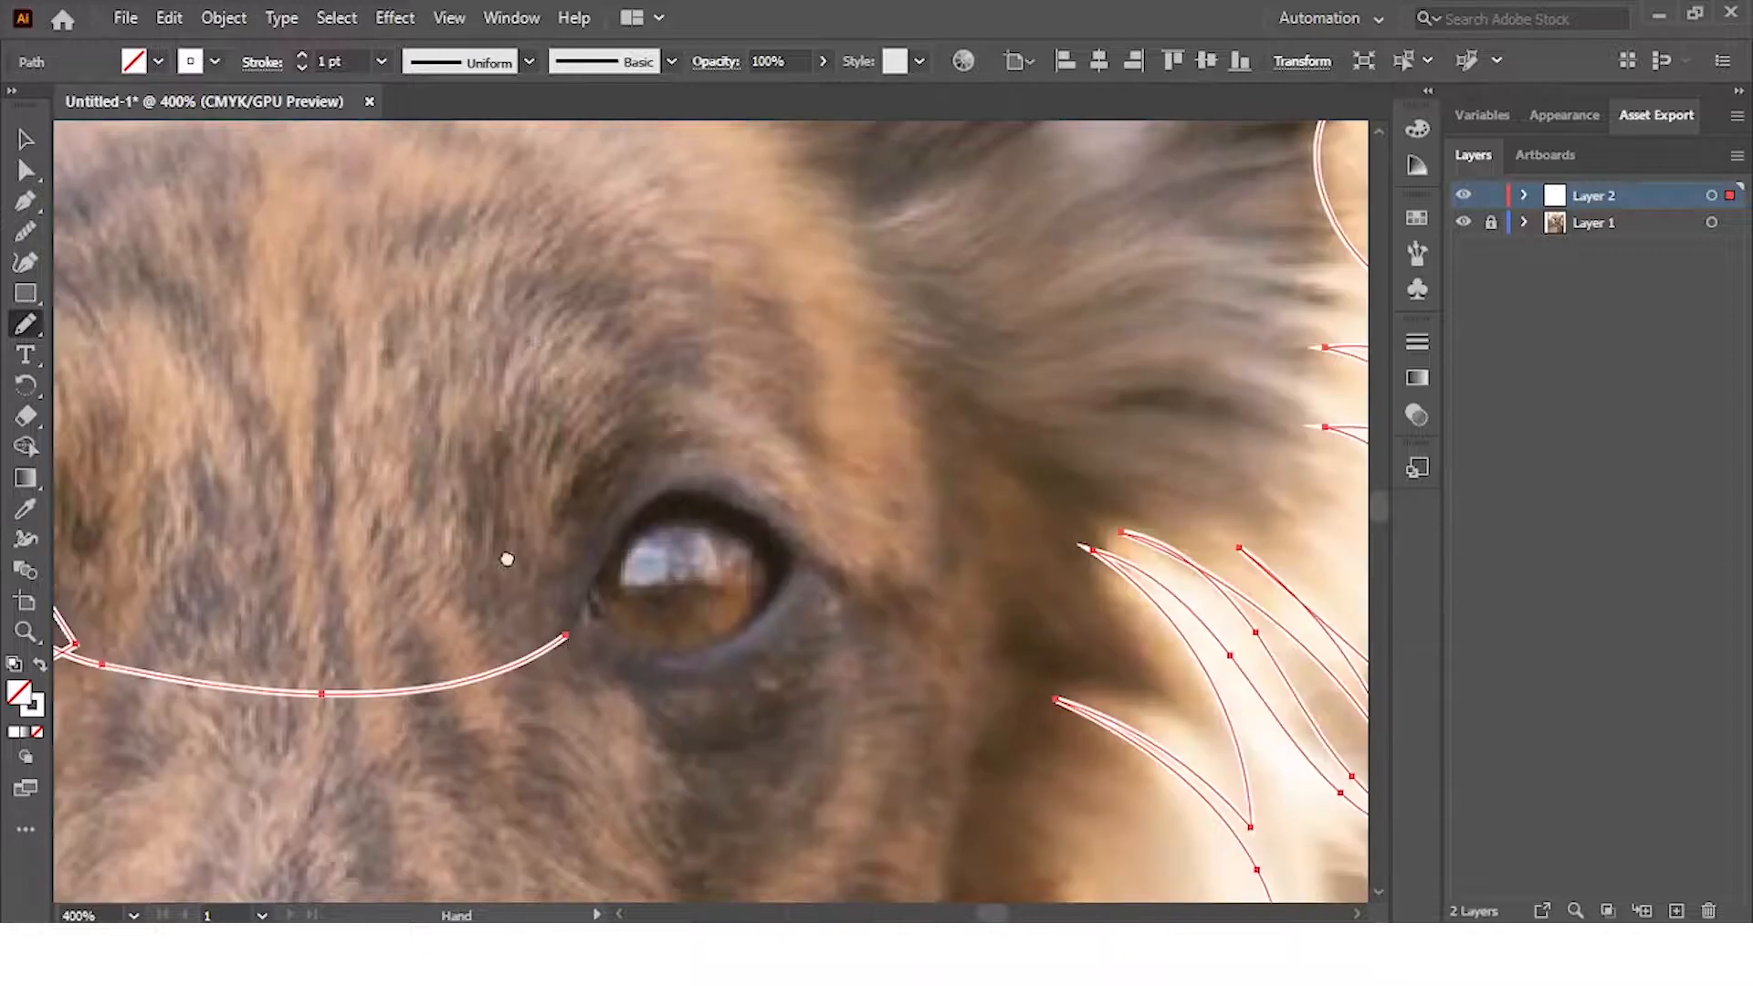
key(ctrl+plus)
key(ctrl+plus)
mouse_move(441, 701)
mouse_down()
mouse_move(510, 560)
mouse_move(604, 441)
mouse_move(776, 452)
mouse_move(735, 727)
mouse_move(502, 626)
mouse_move(731, 474)
mouse_move(817, 656)
mouse_move(521, 637)
mouse_up()
scroll(606, 621, down, 5)
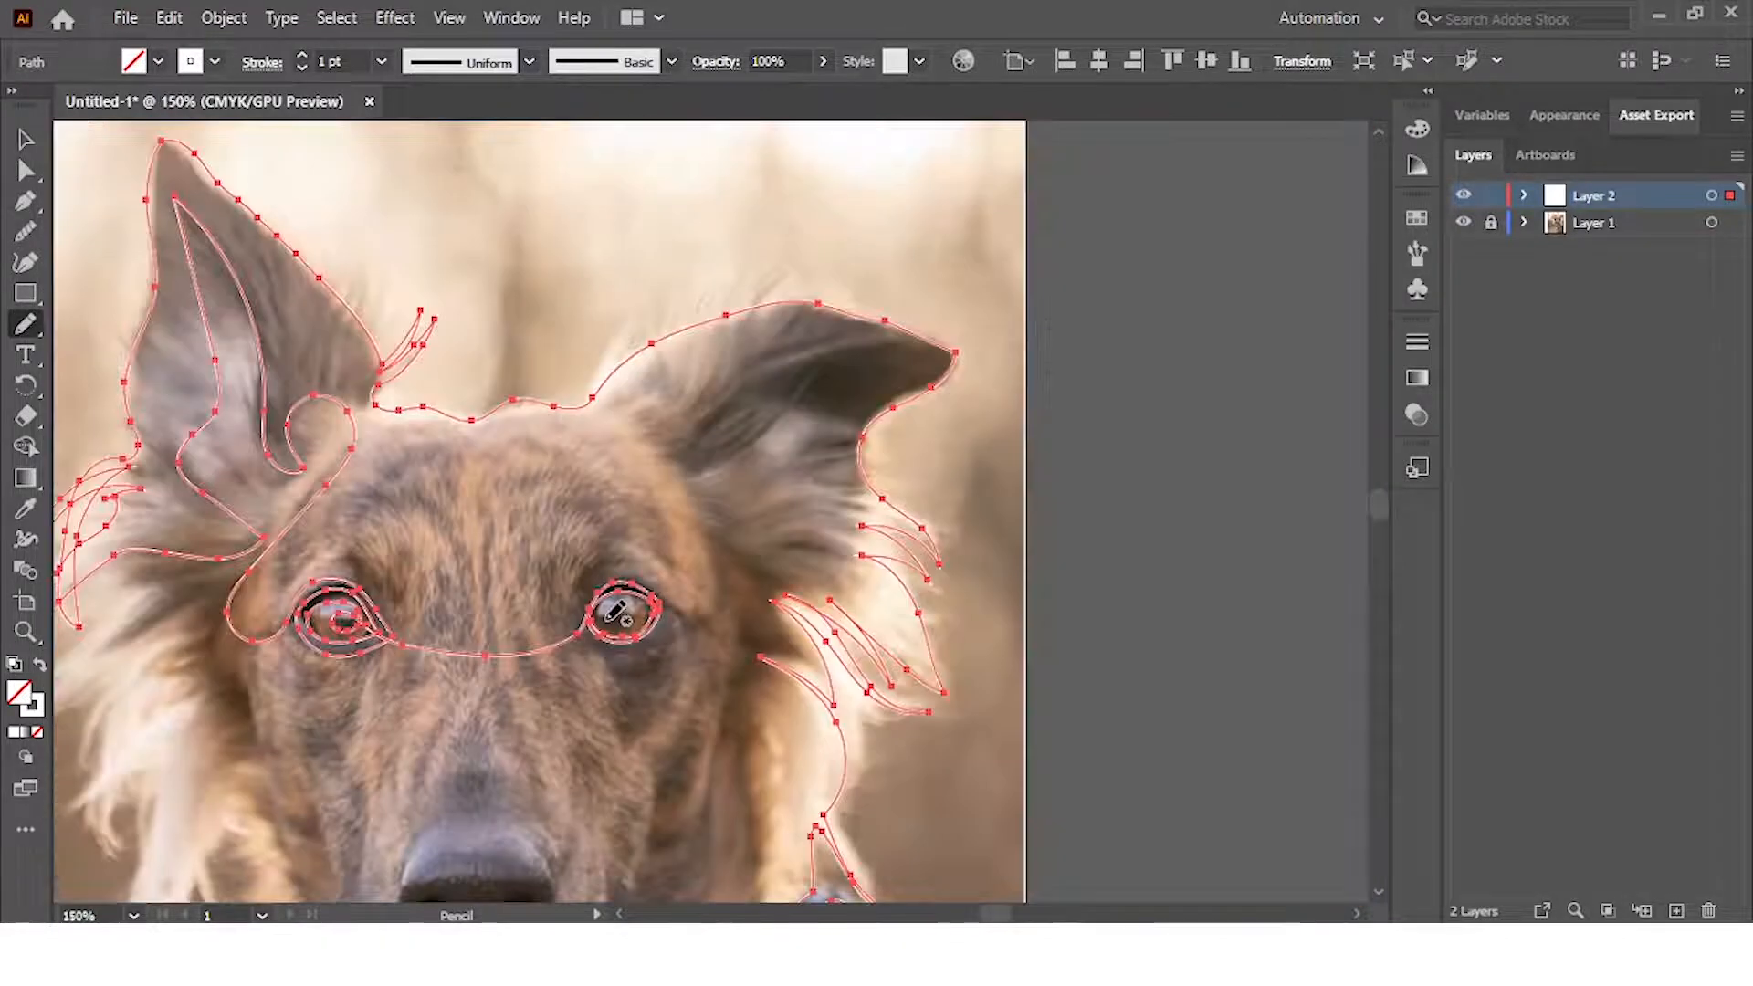
scroll(612, 622, up, 7)
drag(395, 619, 653, 365)
mouse_move(799, 533)
mouse_down()
mouse_move(567, 450)
mouse_move(1037, 462)
mouse_move(1315, 502)
mouse_up()
scroll(1178, 621, down, 3)
drag(1189, 637, 696, 872)
Extend the line from the right eye up the forehead and around the folded ear's inner contour
scroll(683, 772, down, 2)
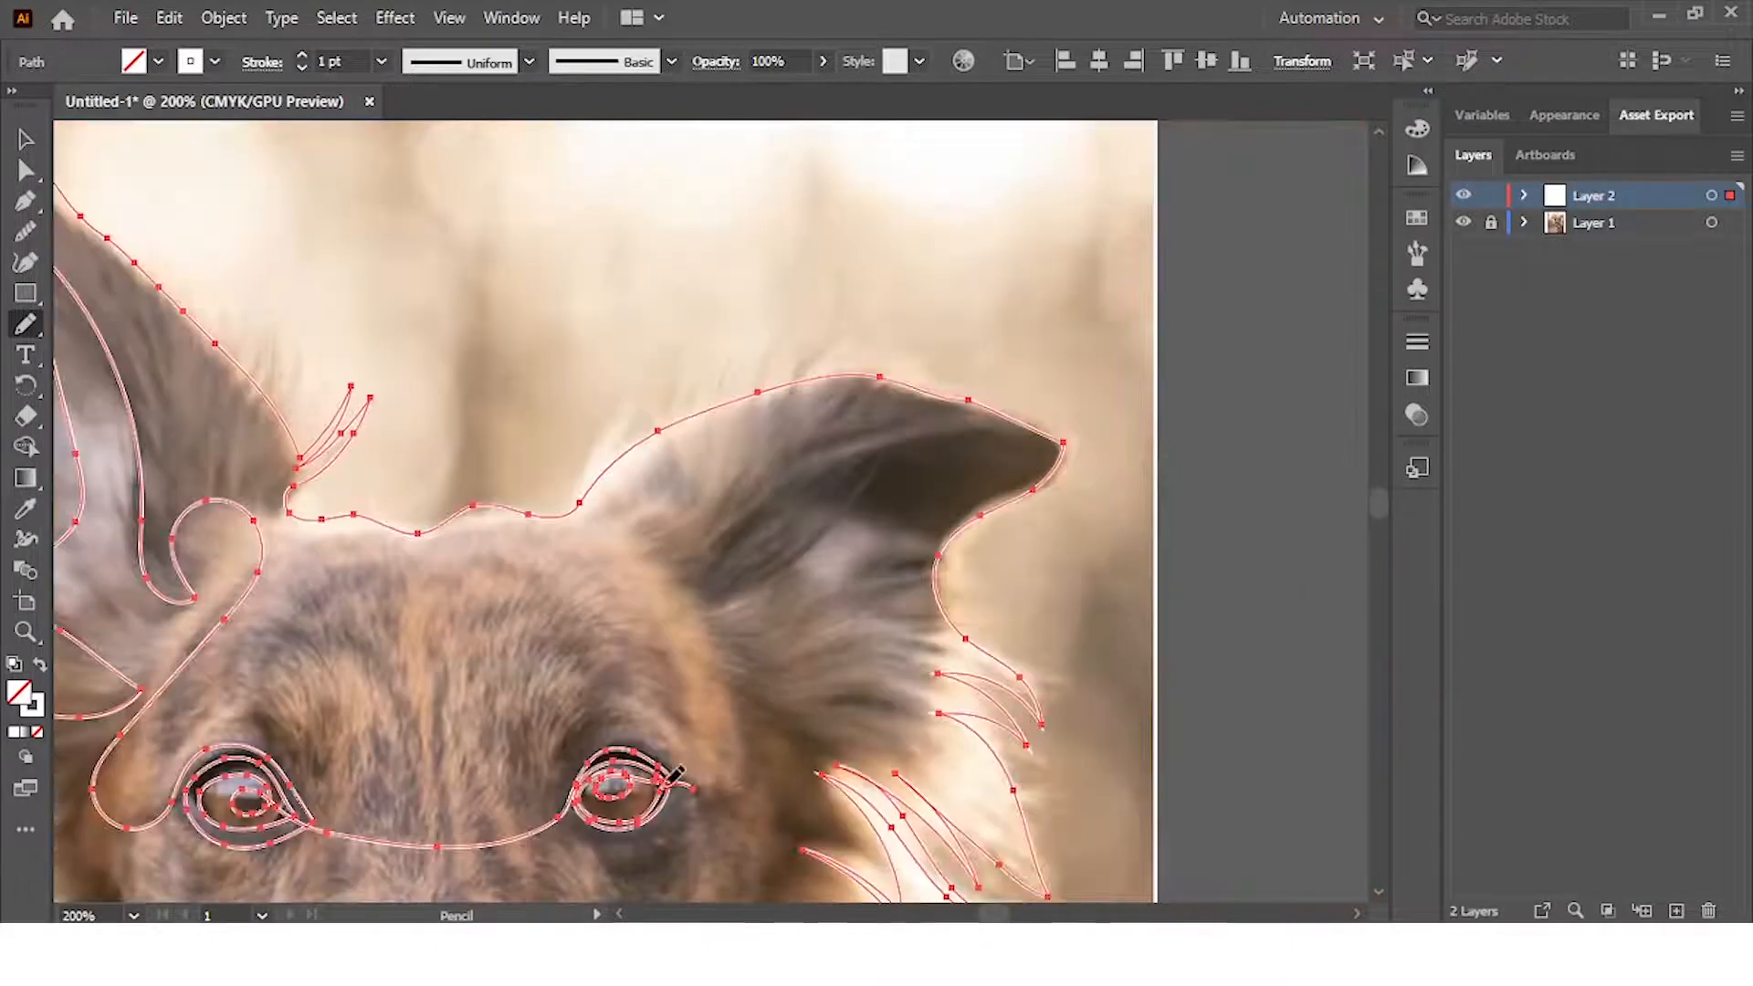
drag(691, 589, 652, 484)
mouse_move(901, 425)
mouse_down()
mouse_move(770, 516)
mouse_move(808, 571)
mouse_move(784, 809)
mouse_up()
Draw the line down the right cheek and back up in a teardrop loop, undoing the stray stroke beside the muzzle
scroll(787, 807, down, 1)
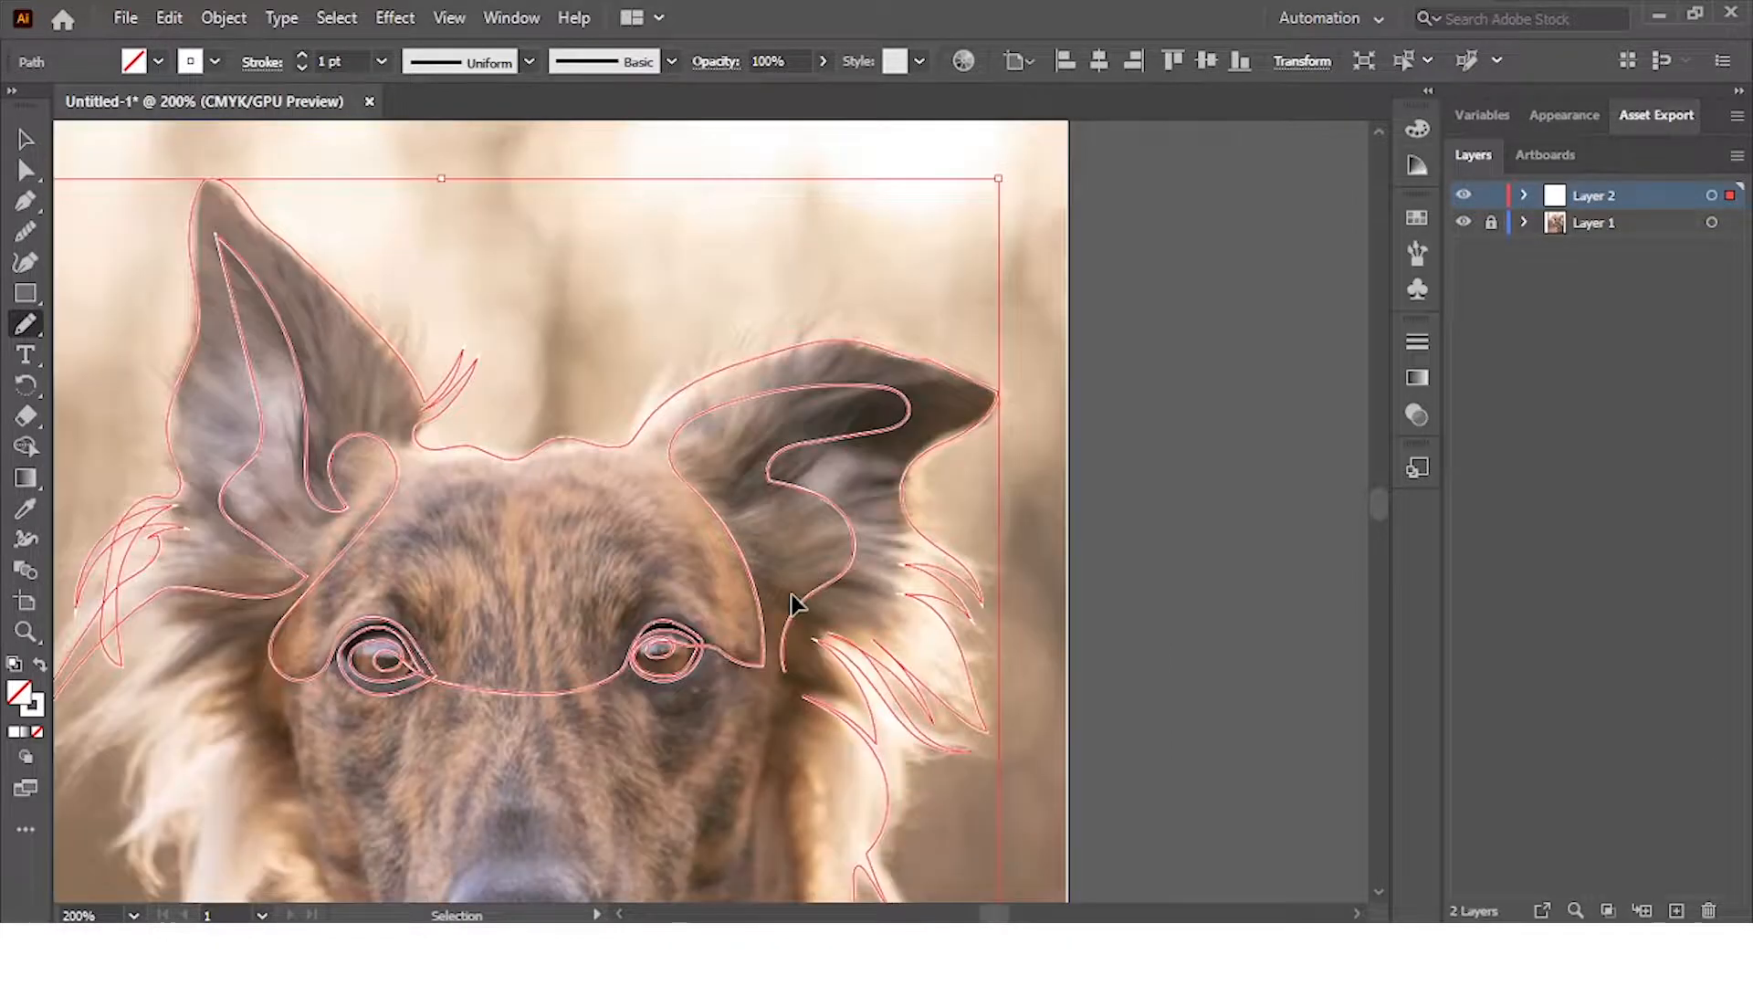
scroll(770, 671, down, 1)
scroll(770, 671, up, 1)
drag(835, 468, 820, 668)
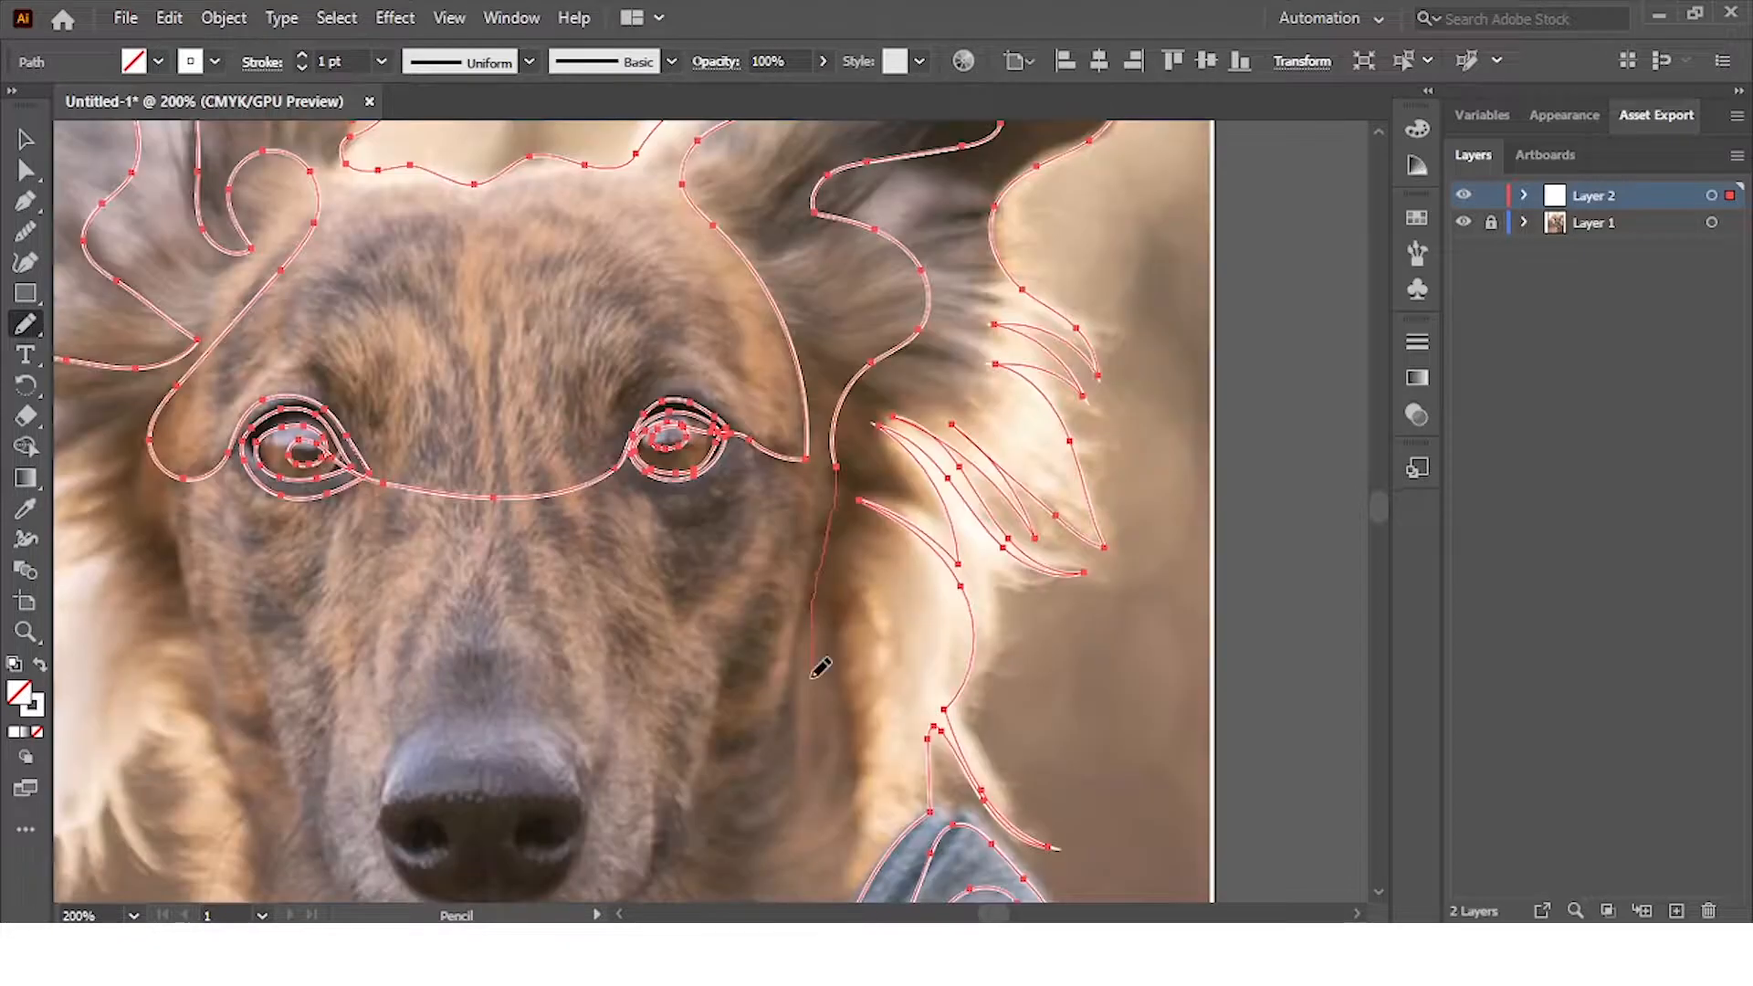
drag(698, 614, 682, 626)
scroll(717, 600, down, 1)
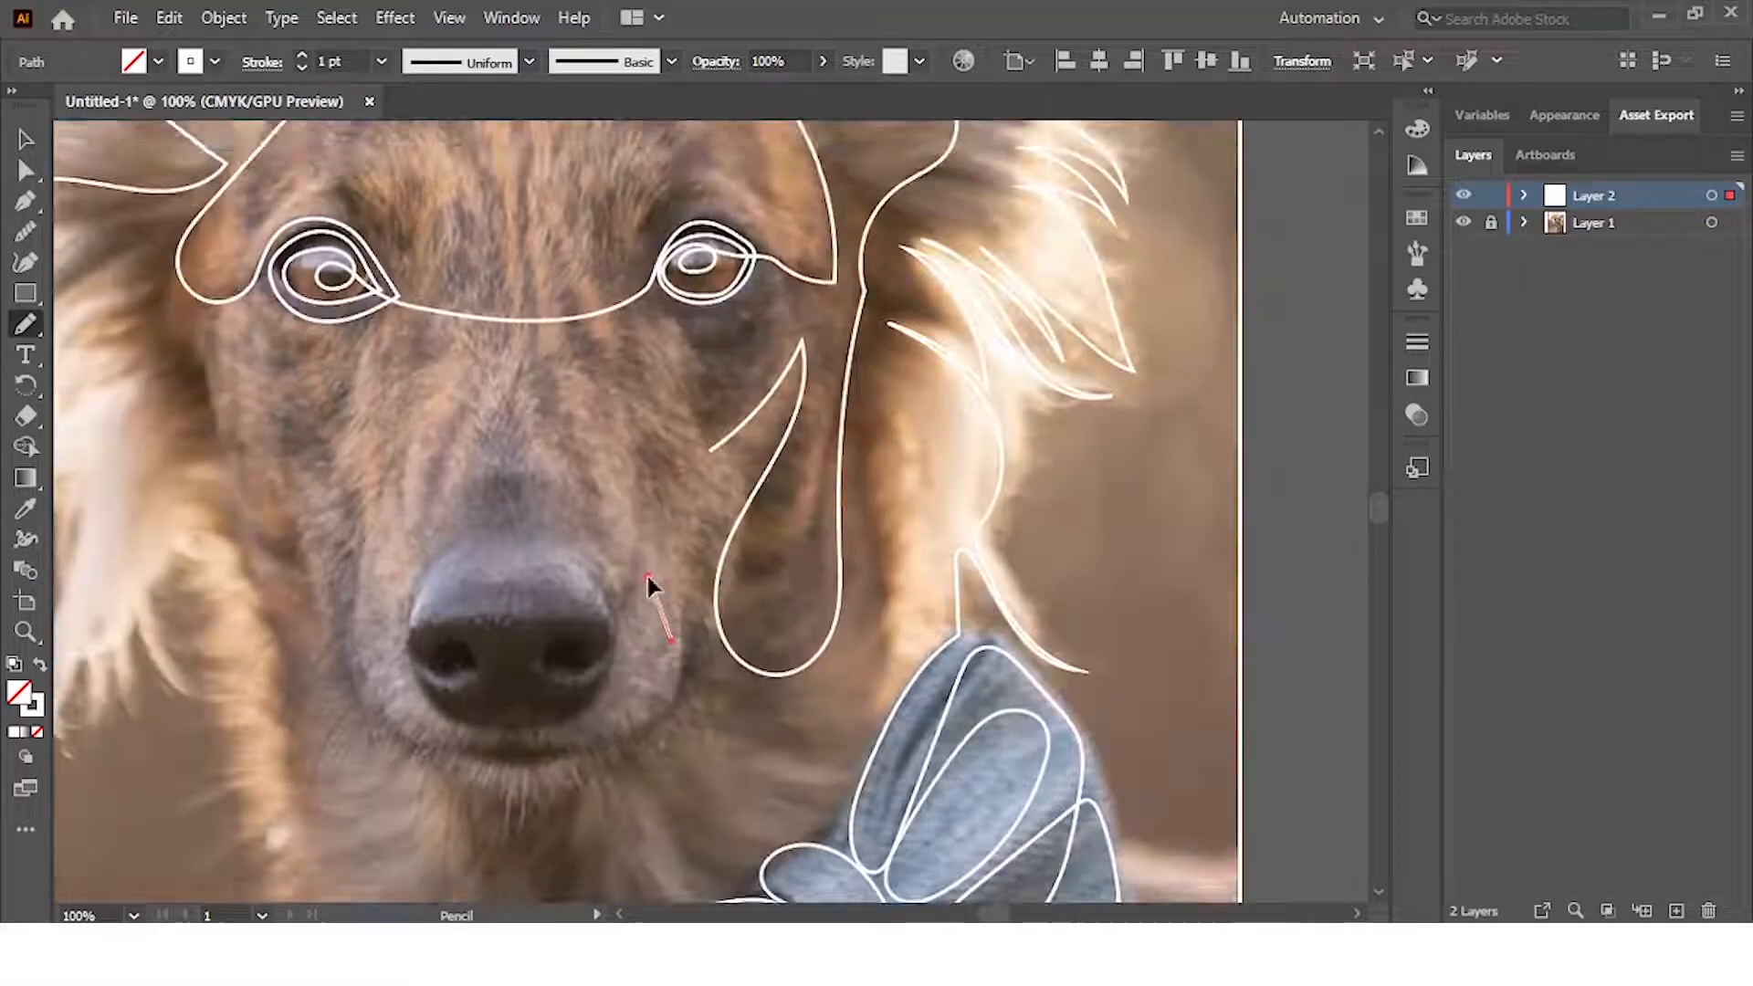
scroll(655, 579, down, 1)
key(ctrl+z)
Continue the line from the cheek loop down the right side of the muzzle and around the chin
scroll(680, 547, up, 2)
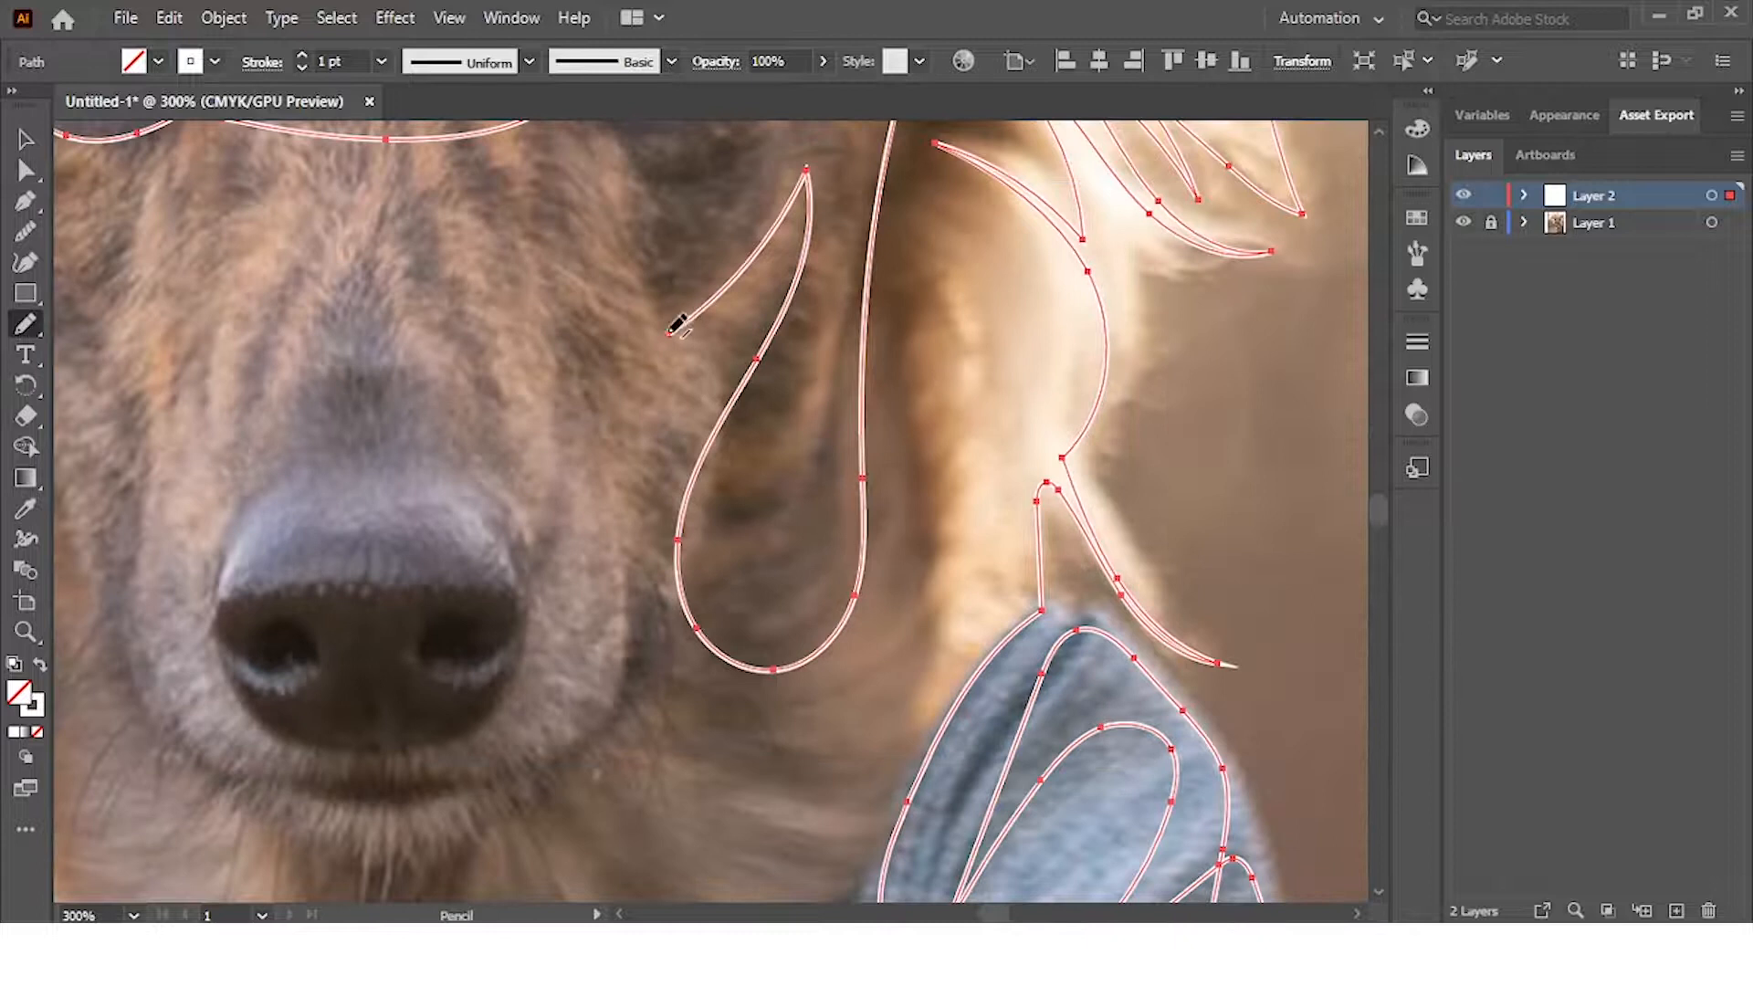
drag(670, 334, 608, 465)
mouse_move(631, 596)
mouse_down()
mouse_move(621, 730)
mouse_move(453, 837)
mouse_move(368, 865)
mouse_move(229, 794)
mouse_up()
drag(147, 852, 478, 836)
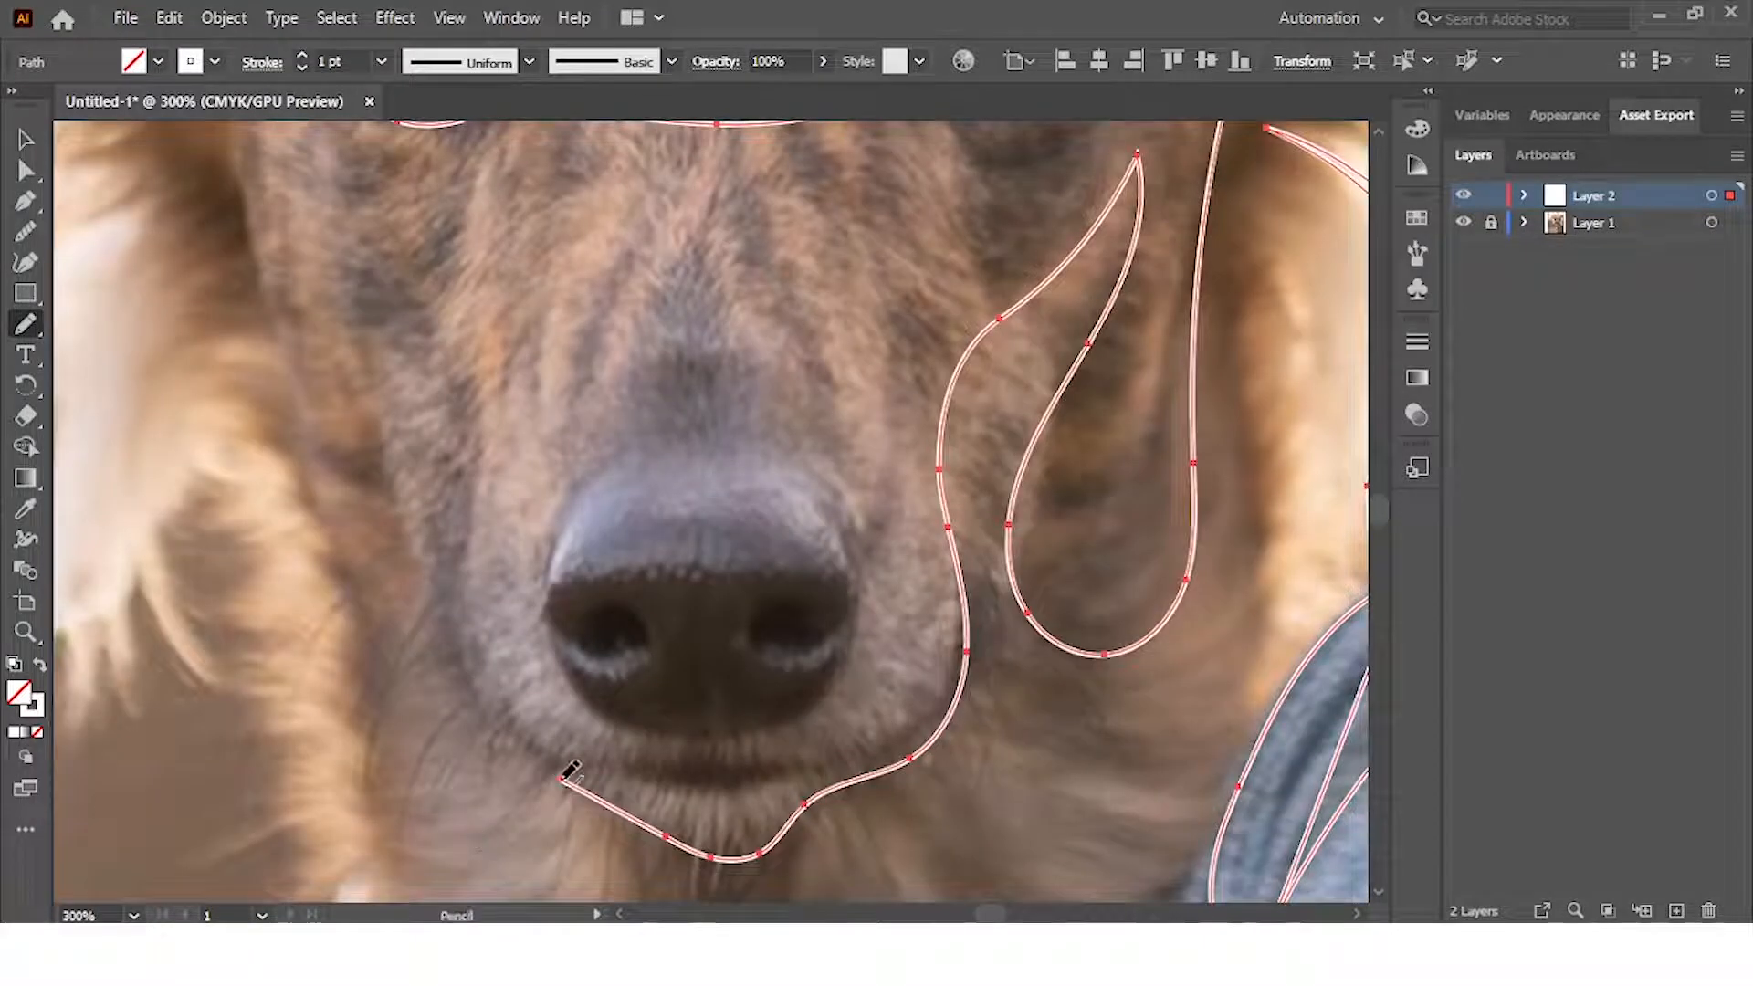
Continue the line up the muzzle's left side, back along the mouth, under the nose and around the left nostril
drag(464, 443, 448, 554)
mouse_move(555, 747)
mouse_down()
mouse_move(699, 758)
mouse_move(709, 728)
mouse_move(499, 718)
mouse_move(324, 459)
mouse_move(360, 513)
mouse_move(422, 410)
mouse_move(396, 458)
mouse_move(286, 355)
mouse_up()
scroll(699, 758, up, 3)
key(ctrl+minus)
scroll(414, 639, up, 3)
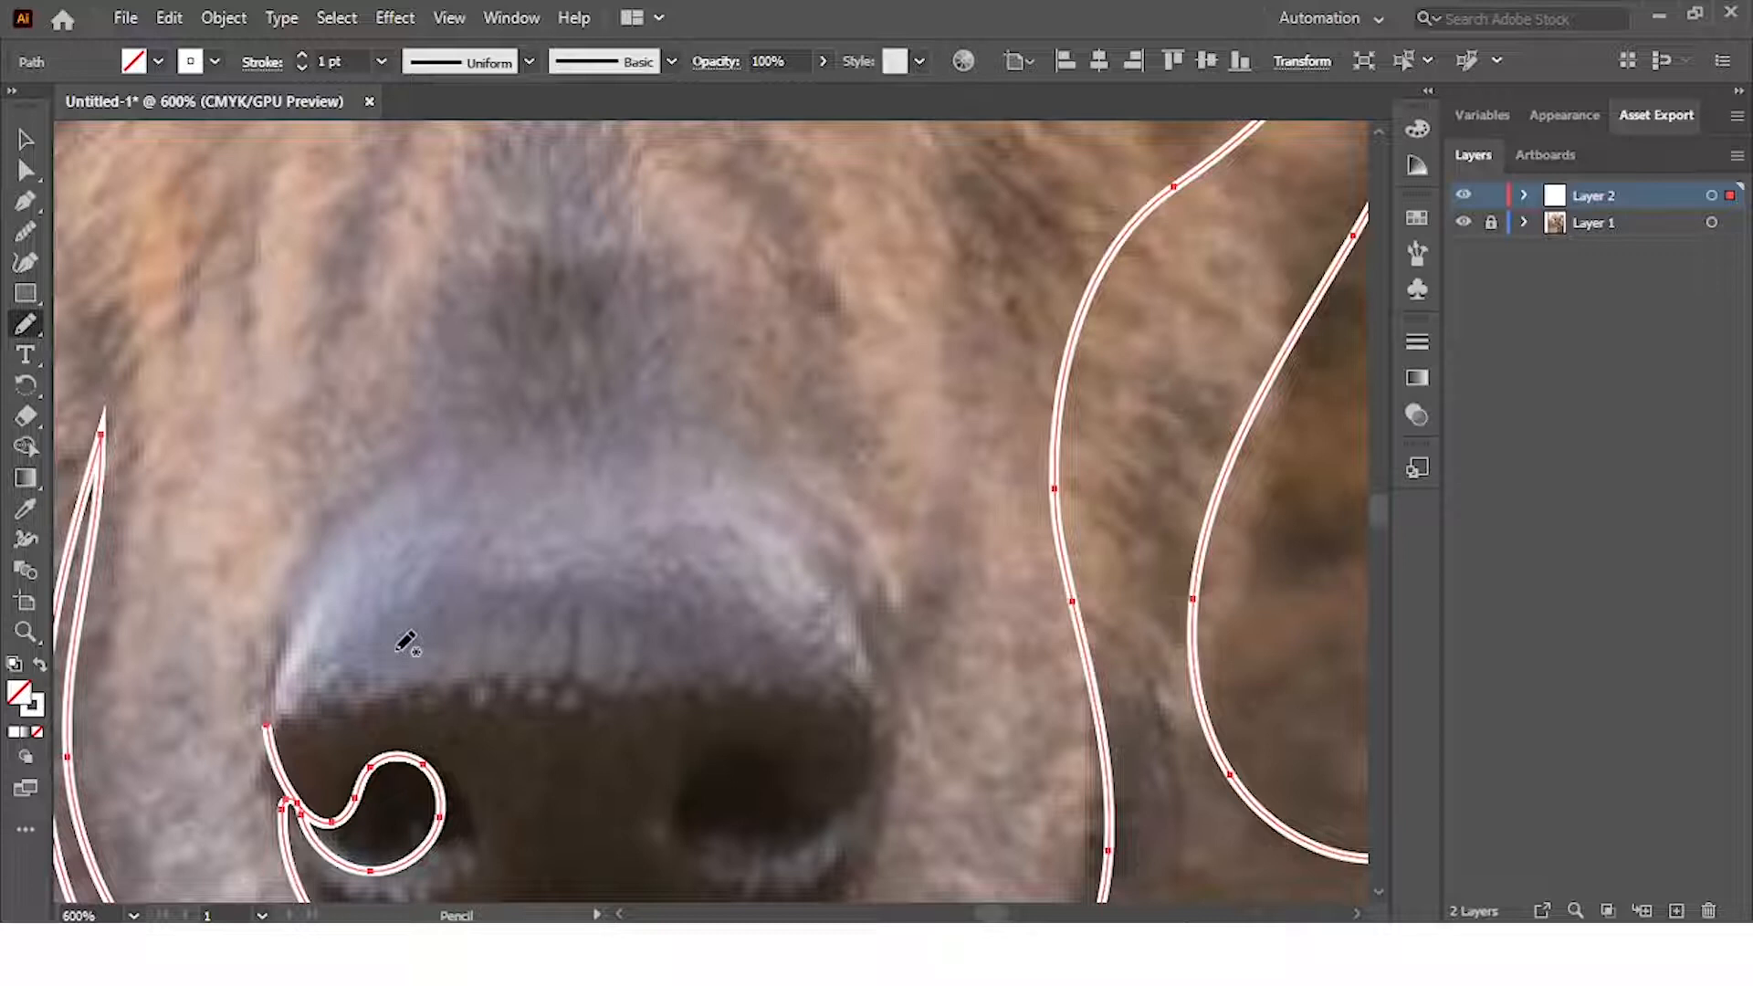
Trace the top of the nose and the right nostril, and lead the line under the nose along the mouth's right side
drag(266, 726, 589, 501)
drag(842, 564, 841, 560)
mouse_move(875, 759)
mouse_down()
mouse_move(761, 745)
mouse_move(868, 882)
mouse_move(861, 487)
mouse_move(614, 634)
mouse_move(1091, 420)
mouse_move(1089, 384)
mouse_up()
scroll(1089, 384, down, 2)
scroll(1086, 409, down, 3)
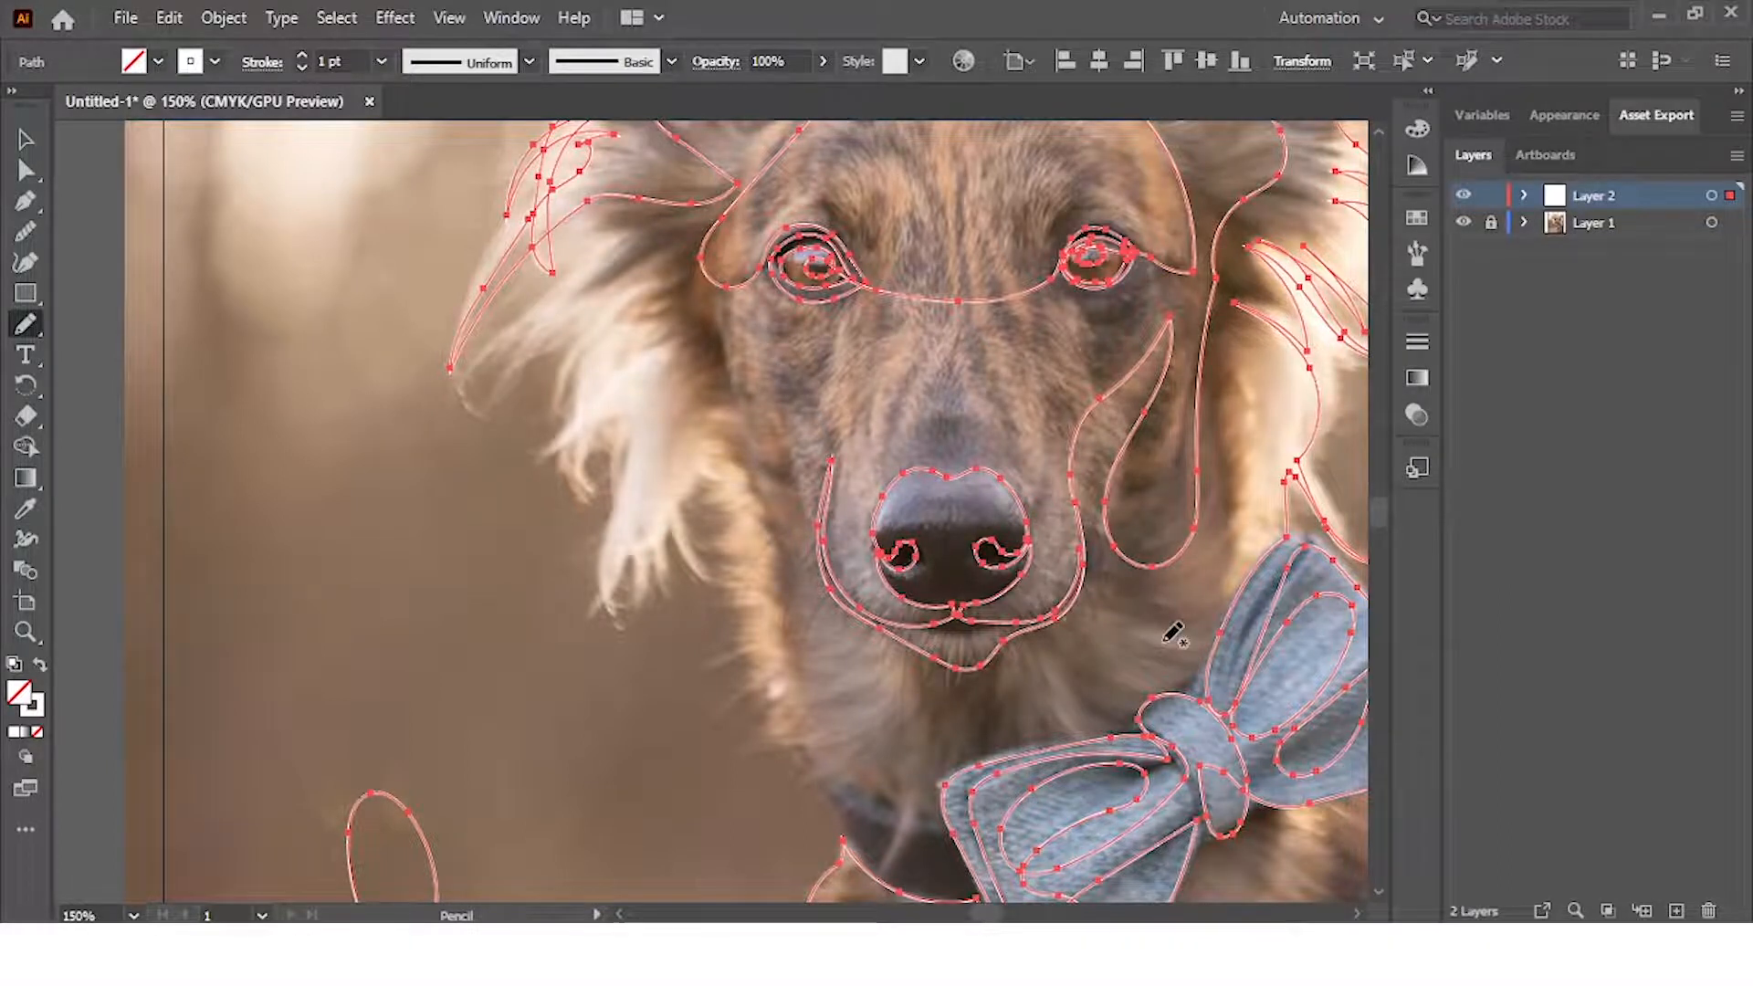
Lead the line from the mouth's right corner down to the bow tie and back across the neck in pointed fur tufts
scroll(1172, 634, down, 2)
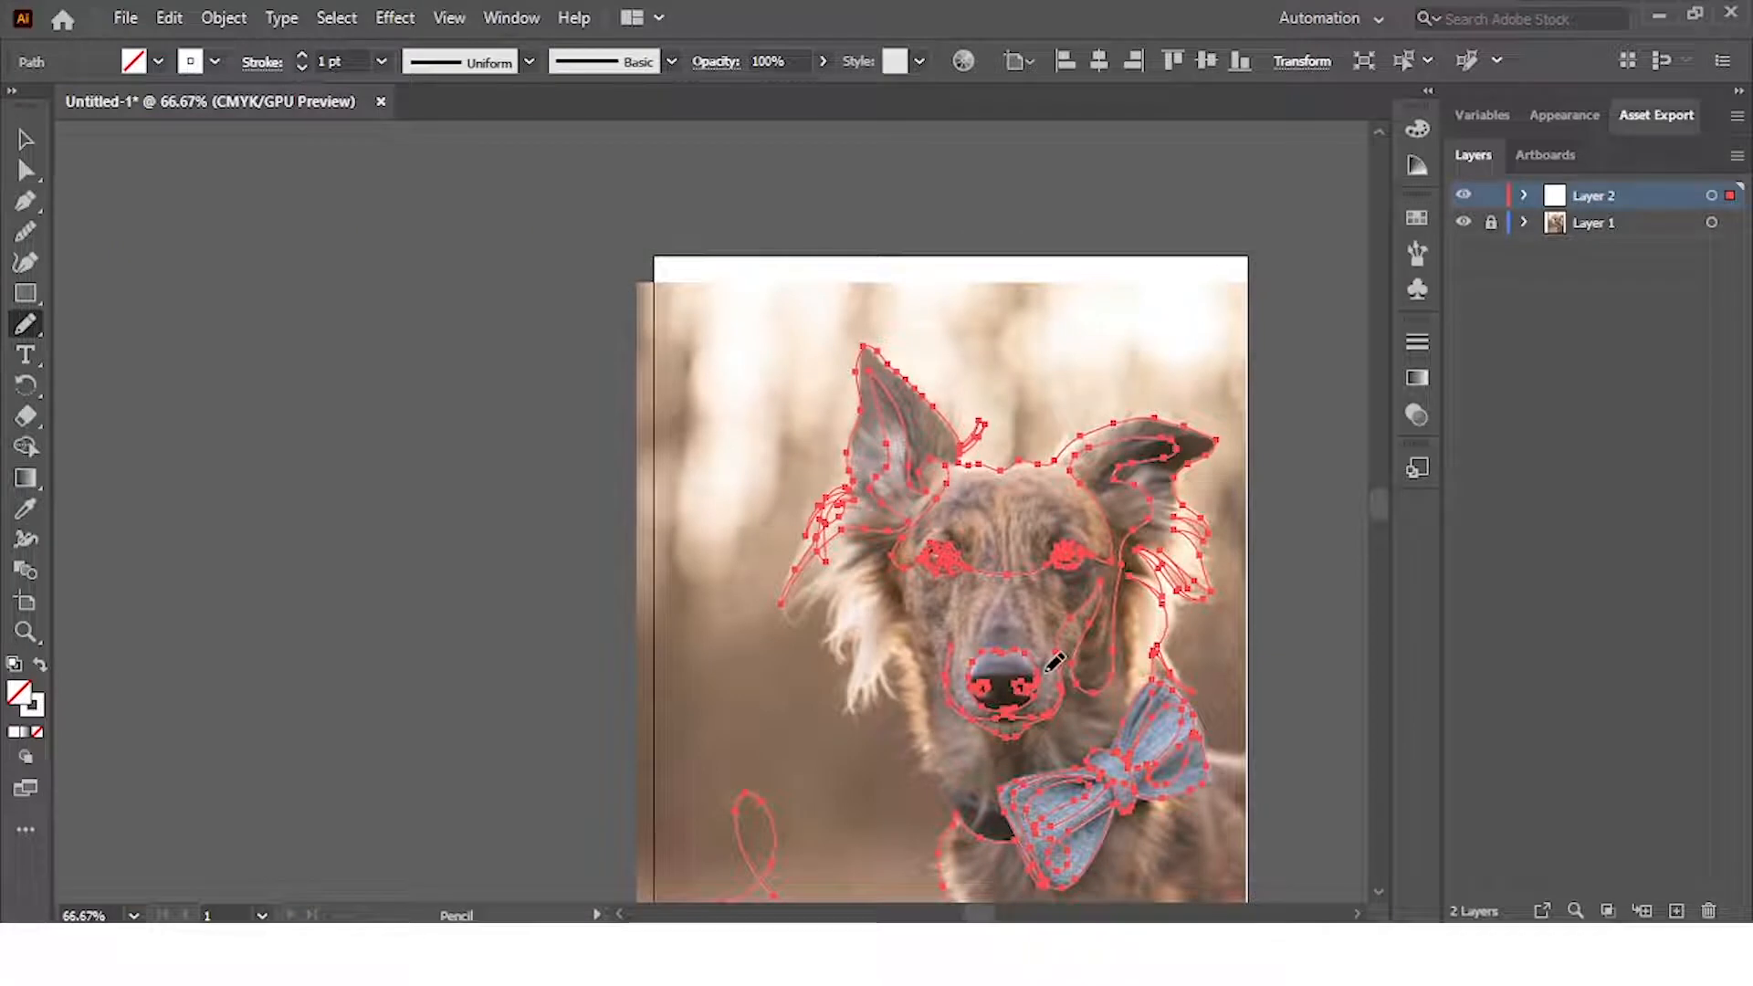
scroll(1054, 662, down, 2)
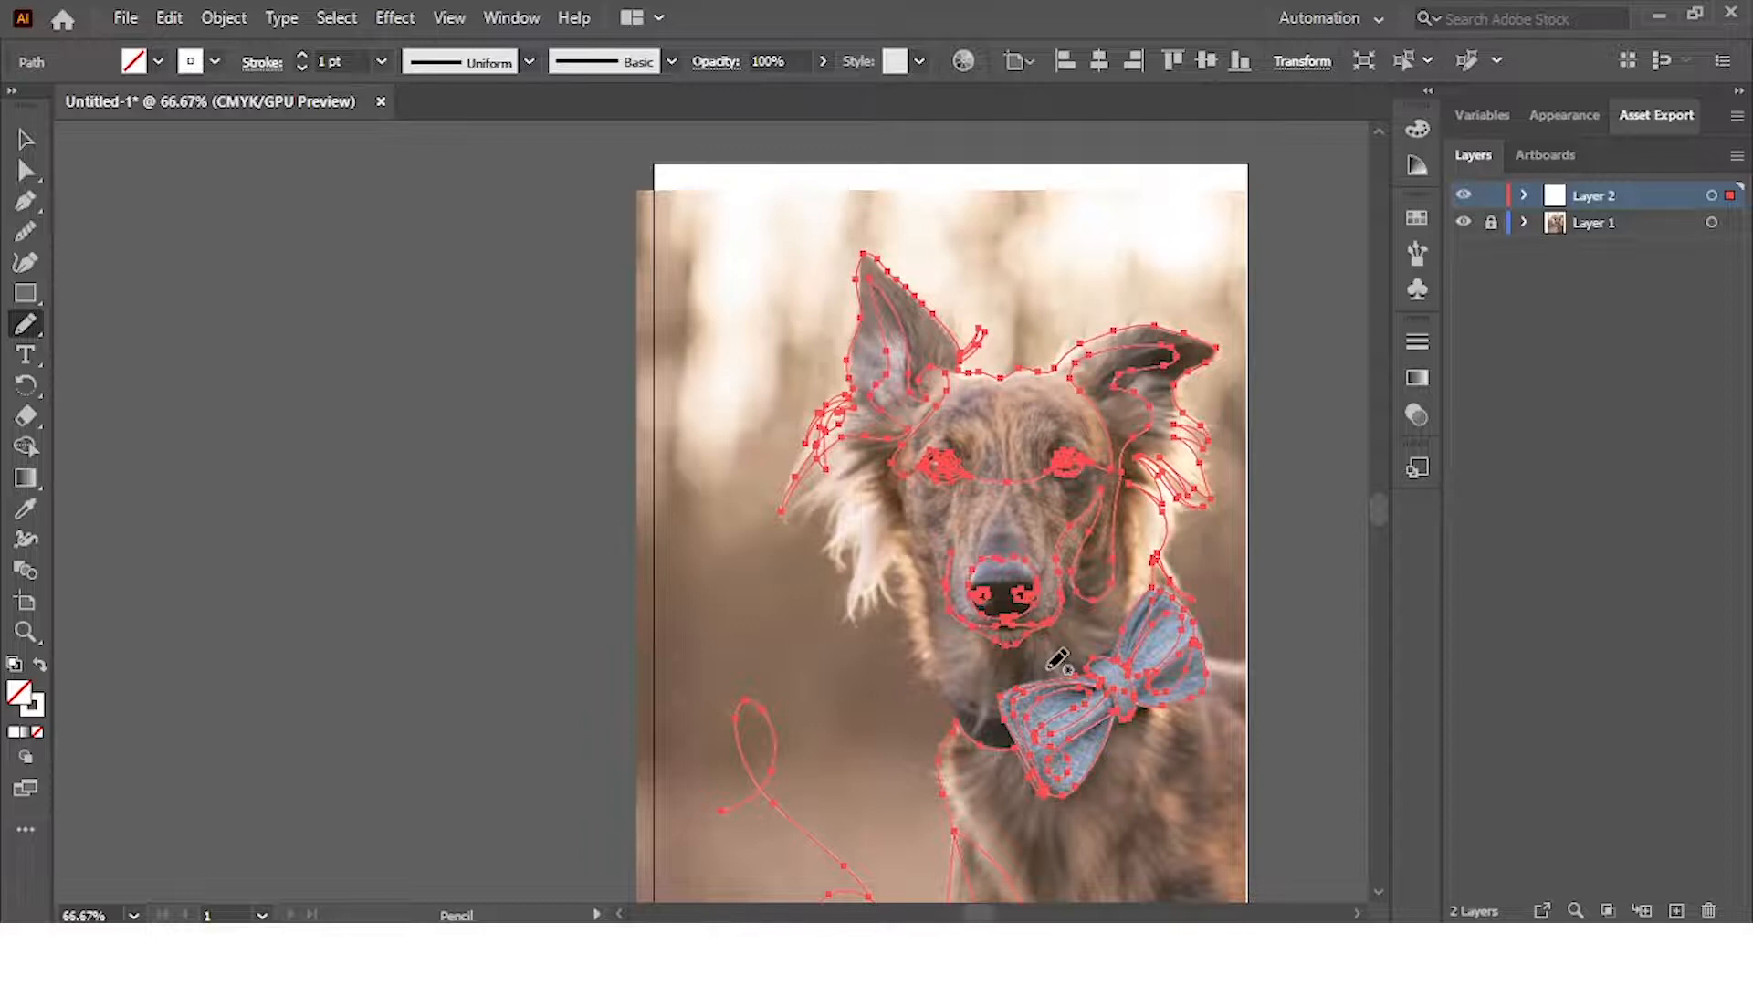
scroll(1049, 576, up, 2)
scroll(1033, 557, up, 2)
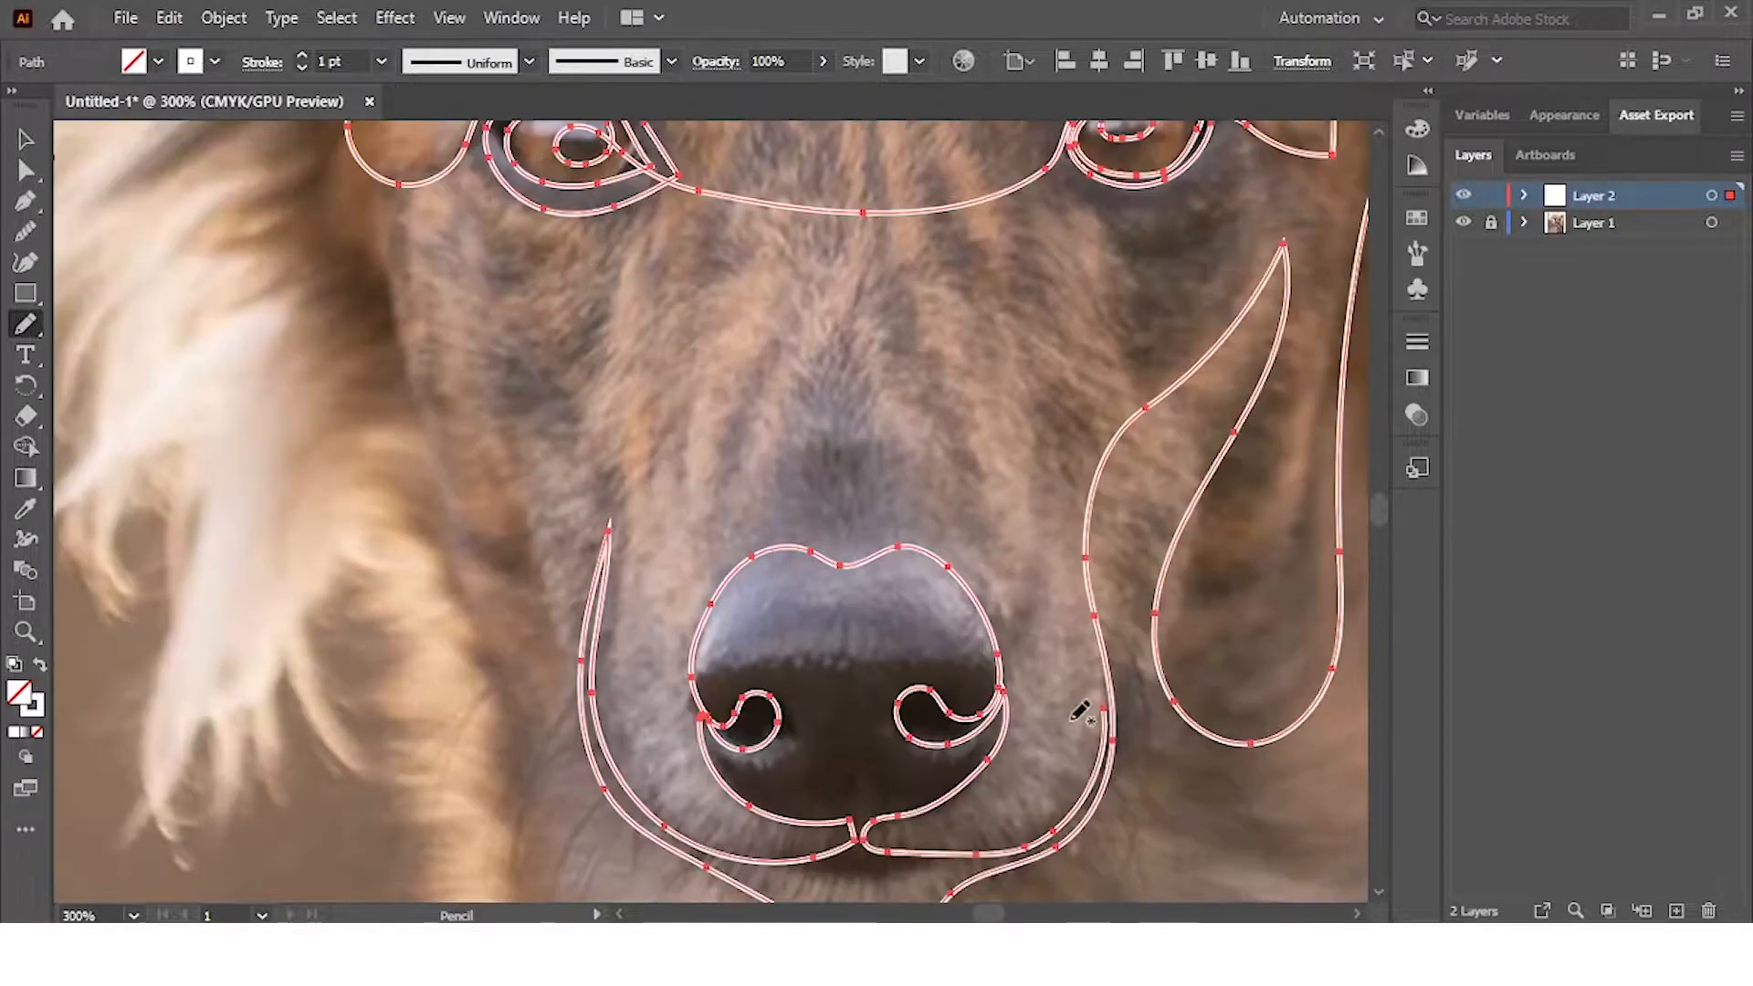
drag(1080, 709, 834, 399)
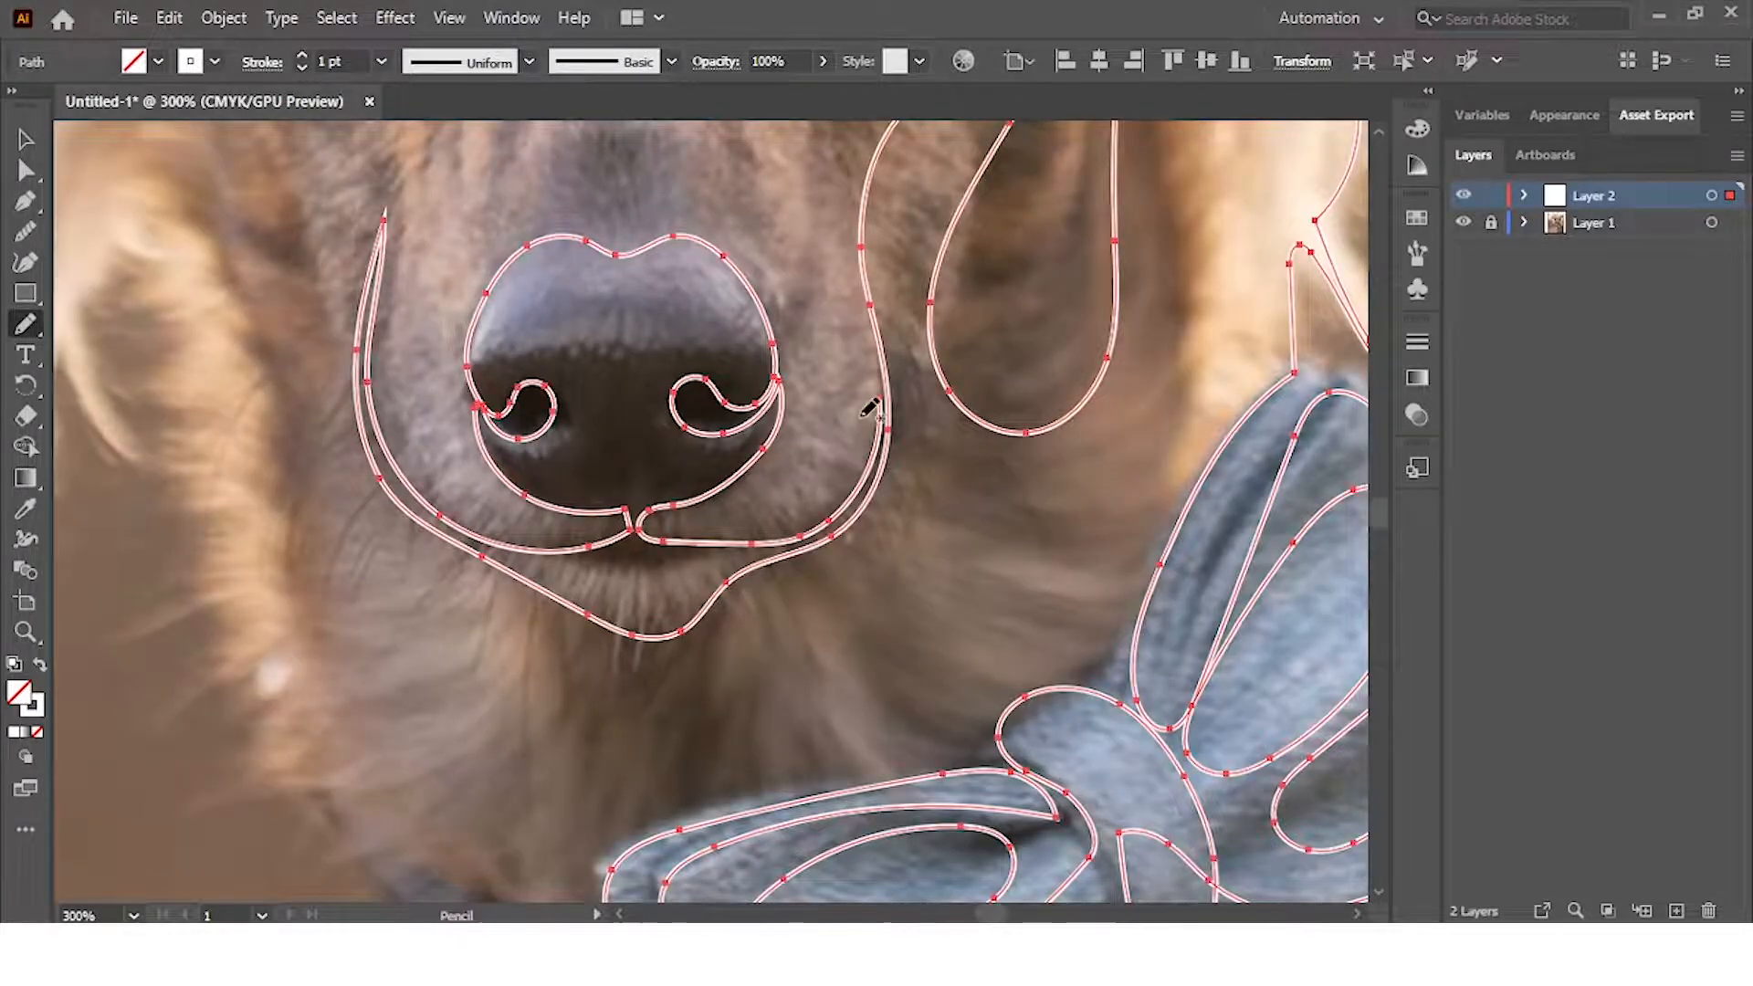
scroll(858, 414, up, 2)
drag(849, 404, 1327, 771)
scroll(1249, 661, down, 3)
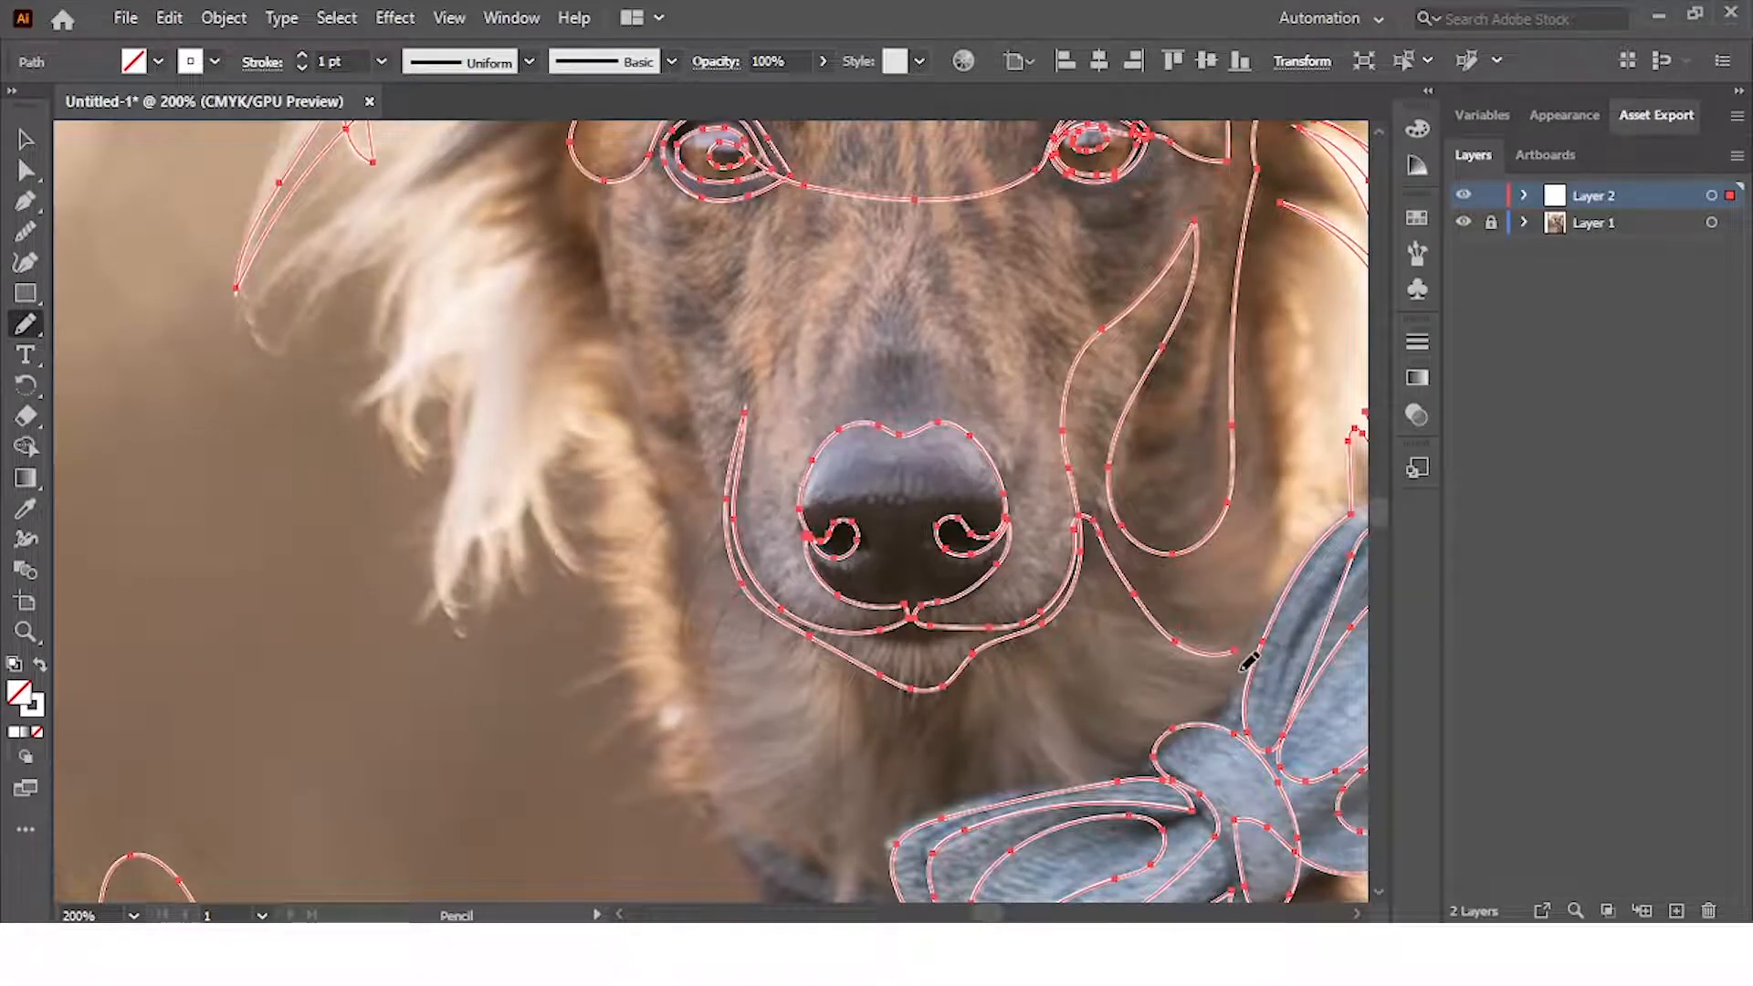
drag(1118, 670, 1141, 716)
mouse_move(981, 703)
mouse_down()
mouse_move(802, 821)
mouse_move(1029, 673)
mouse_move(1047, 621)
mouse_up()
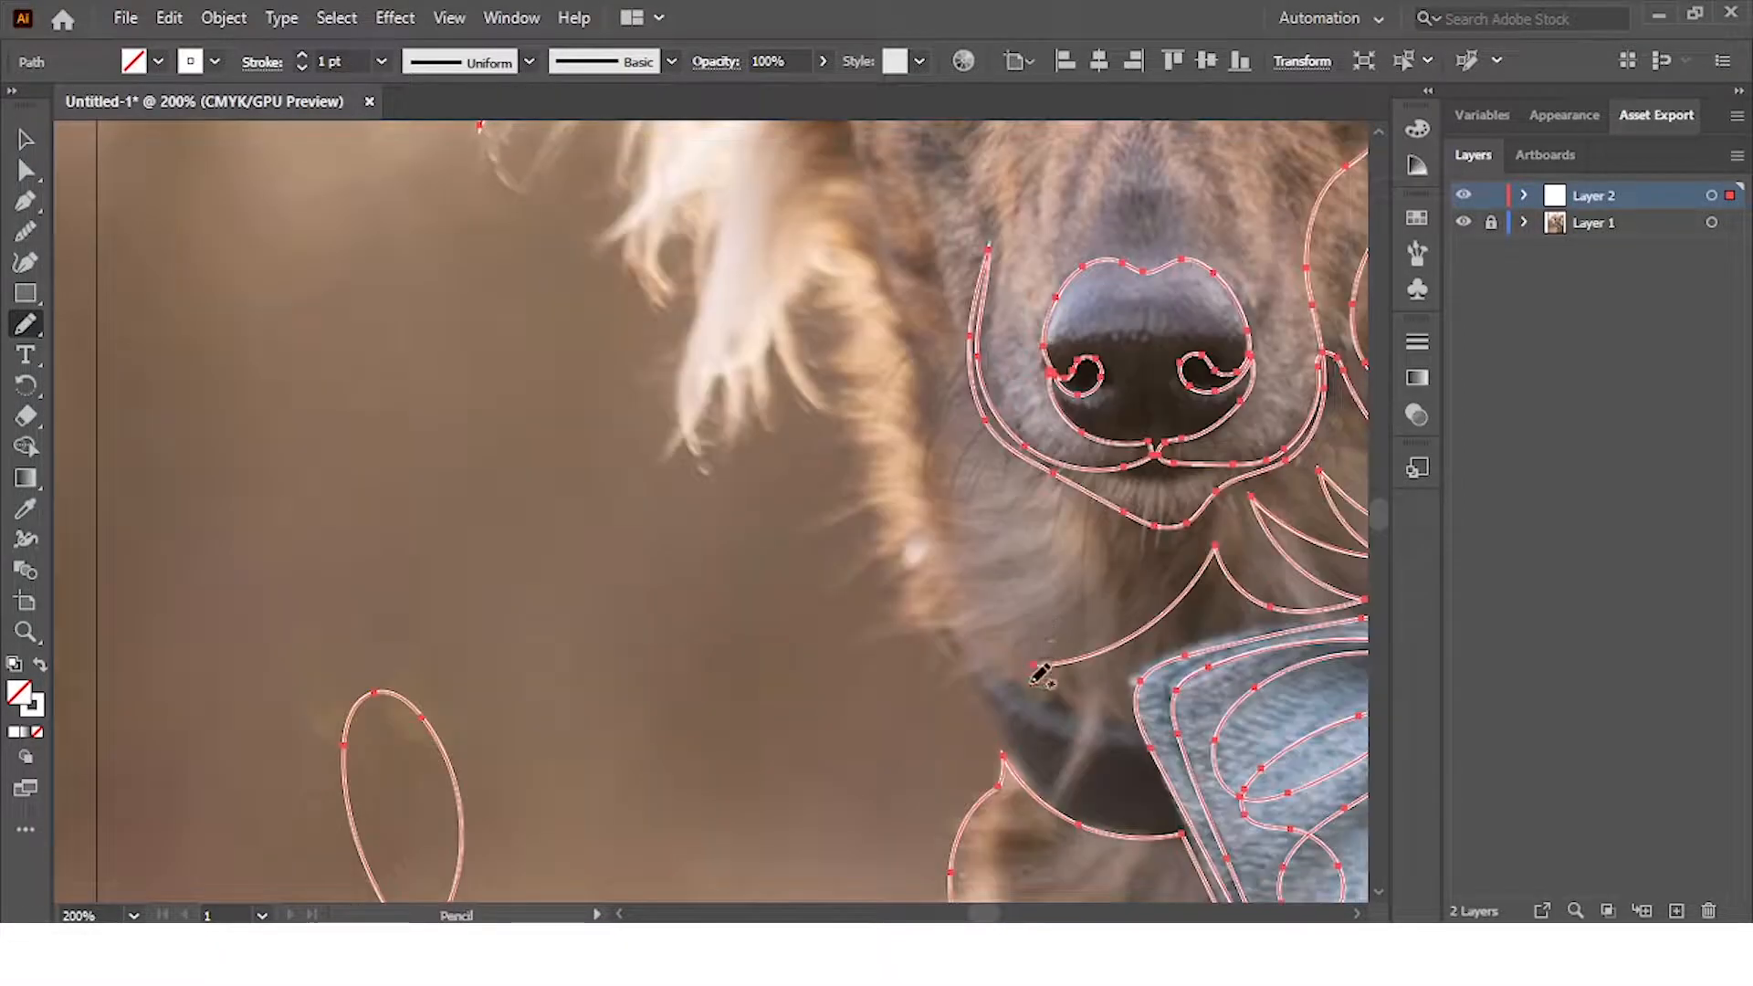
Continue the line from the neck fur along the collar, ending at the left edge of the neck
scroll(1038, 671, up, 1)
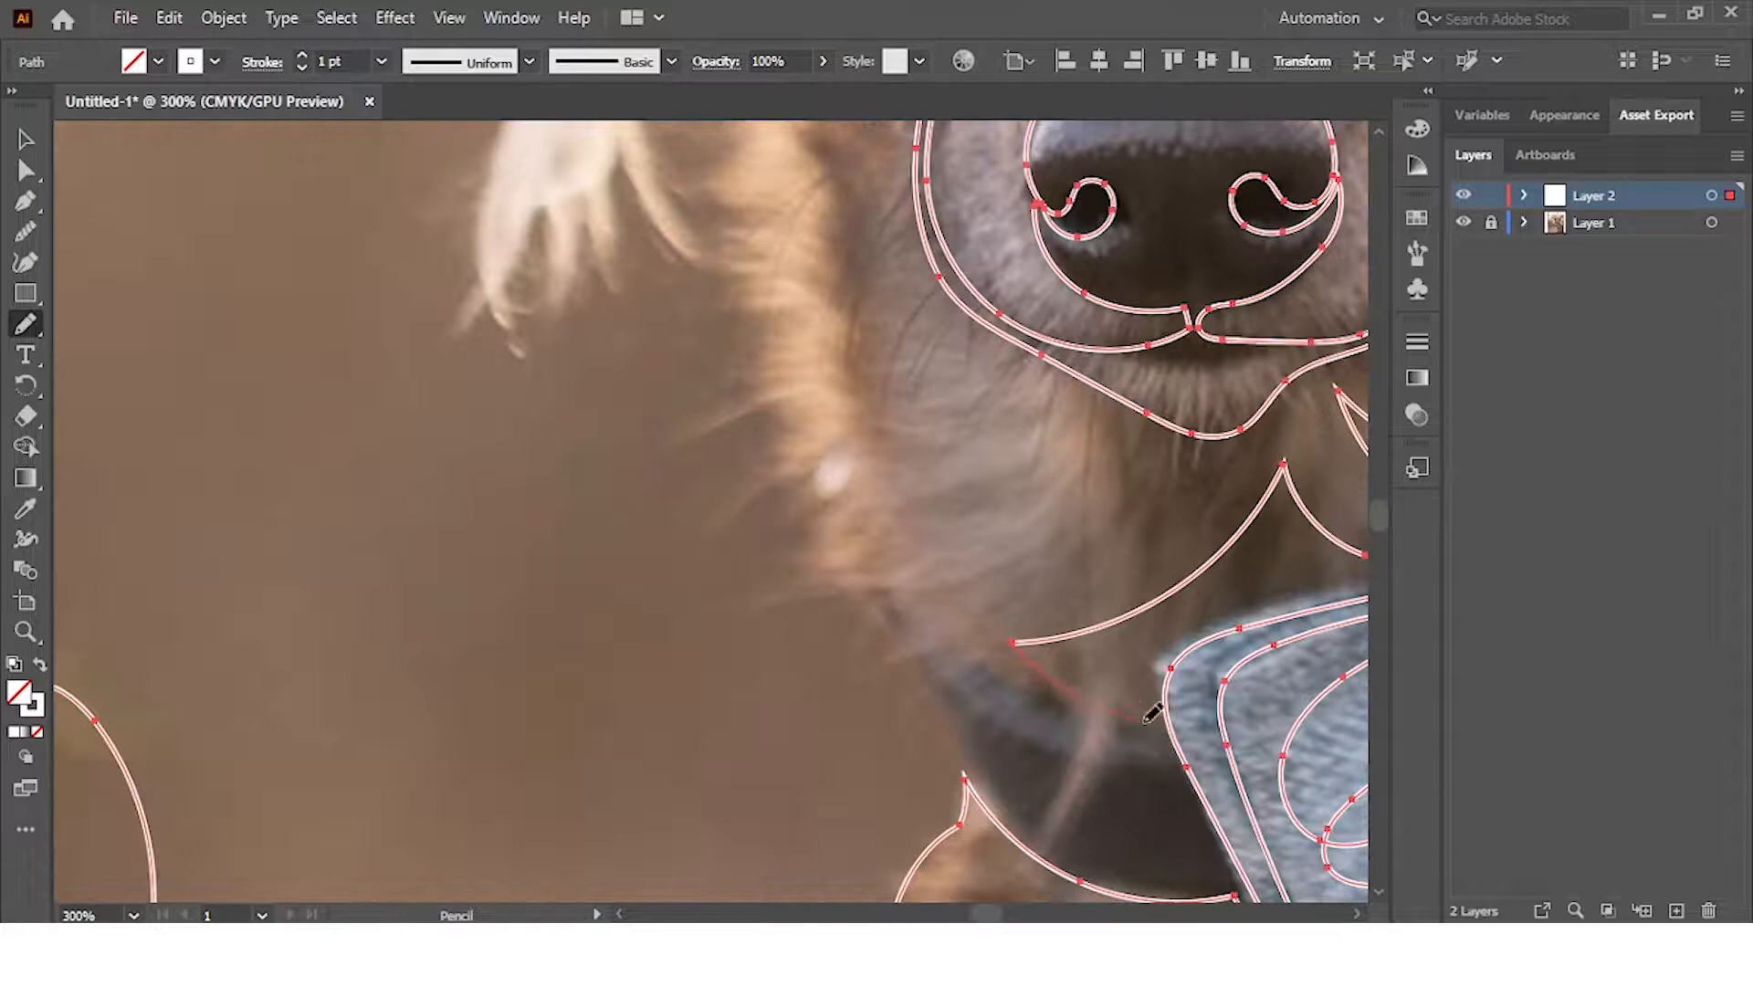
mouse_move(941, 624)
mouse_down()
mouse_move(1025, 770)
mouse_move(981, 744)
mouse_up()
drag(953, 678, 924, 599)
scroll(923, 599, down, 2)
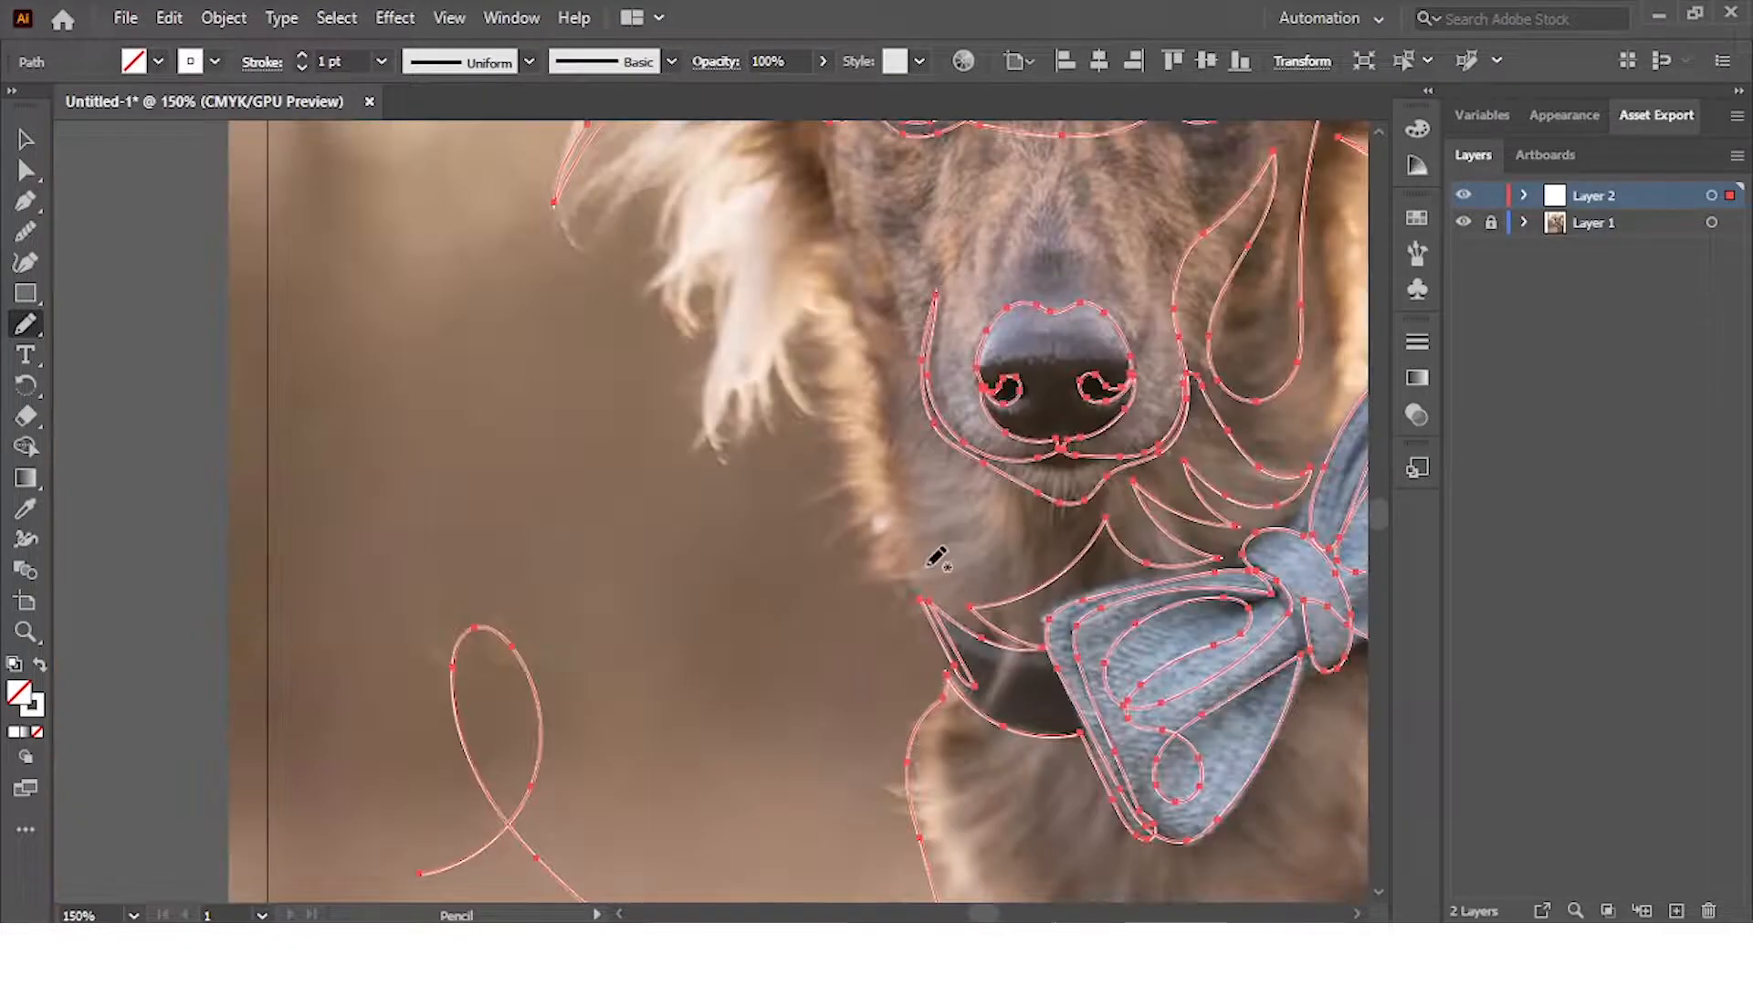
Carry the line up the left cheek and curve it over into the first hanging fur strand
scroll(935, 556, up, 3)
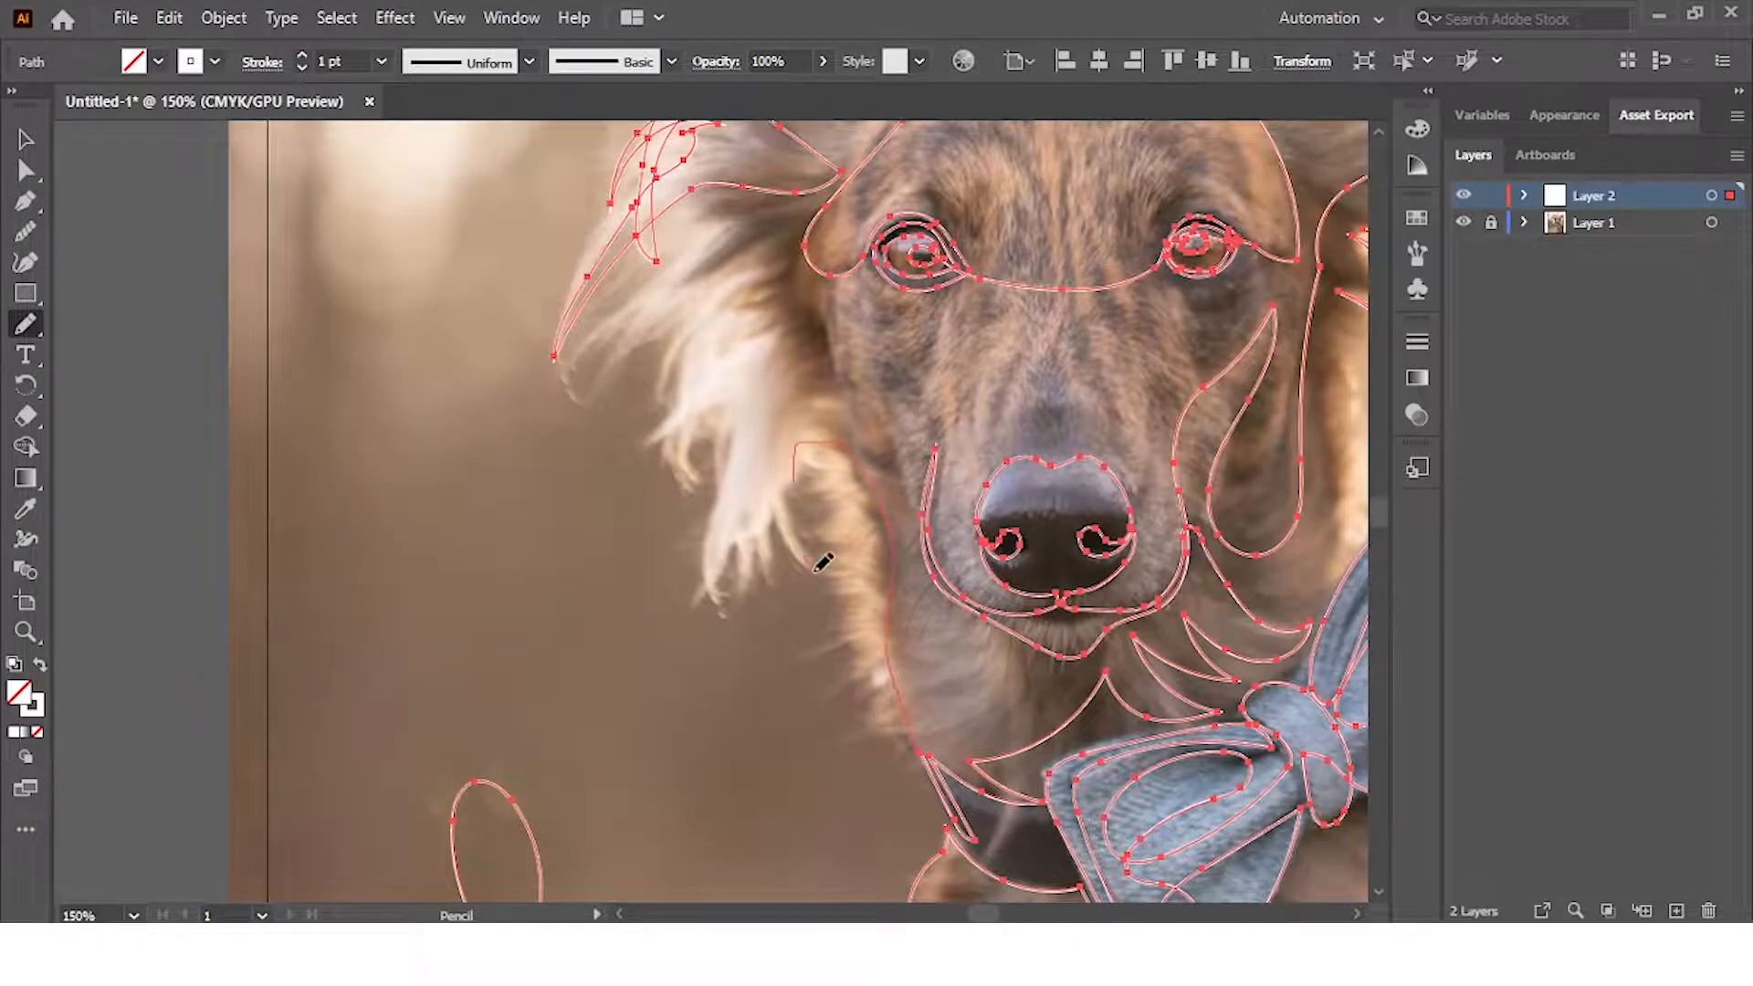
drag(822, 563, 802, 572)
scroll(802, 572, up, 2)
drag(691, 488, 712, 617)
mouse_move(658, 491)
mouse_down()
mouse_move(631, 518)
mouse_move(699, 311)
mouse_up()
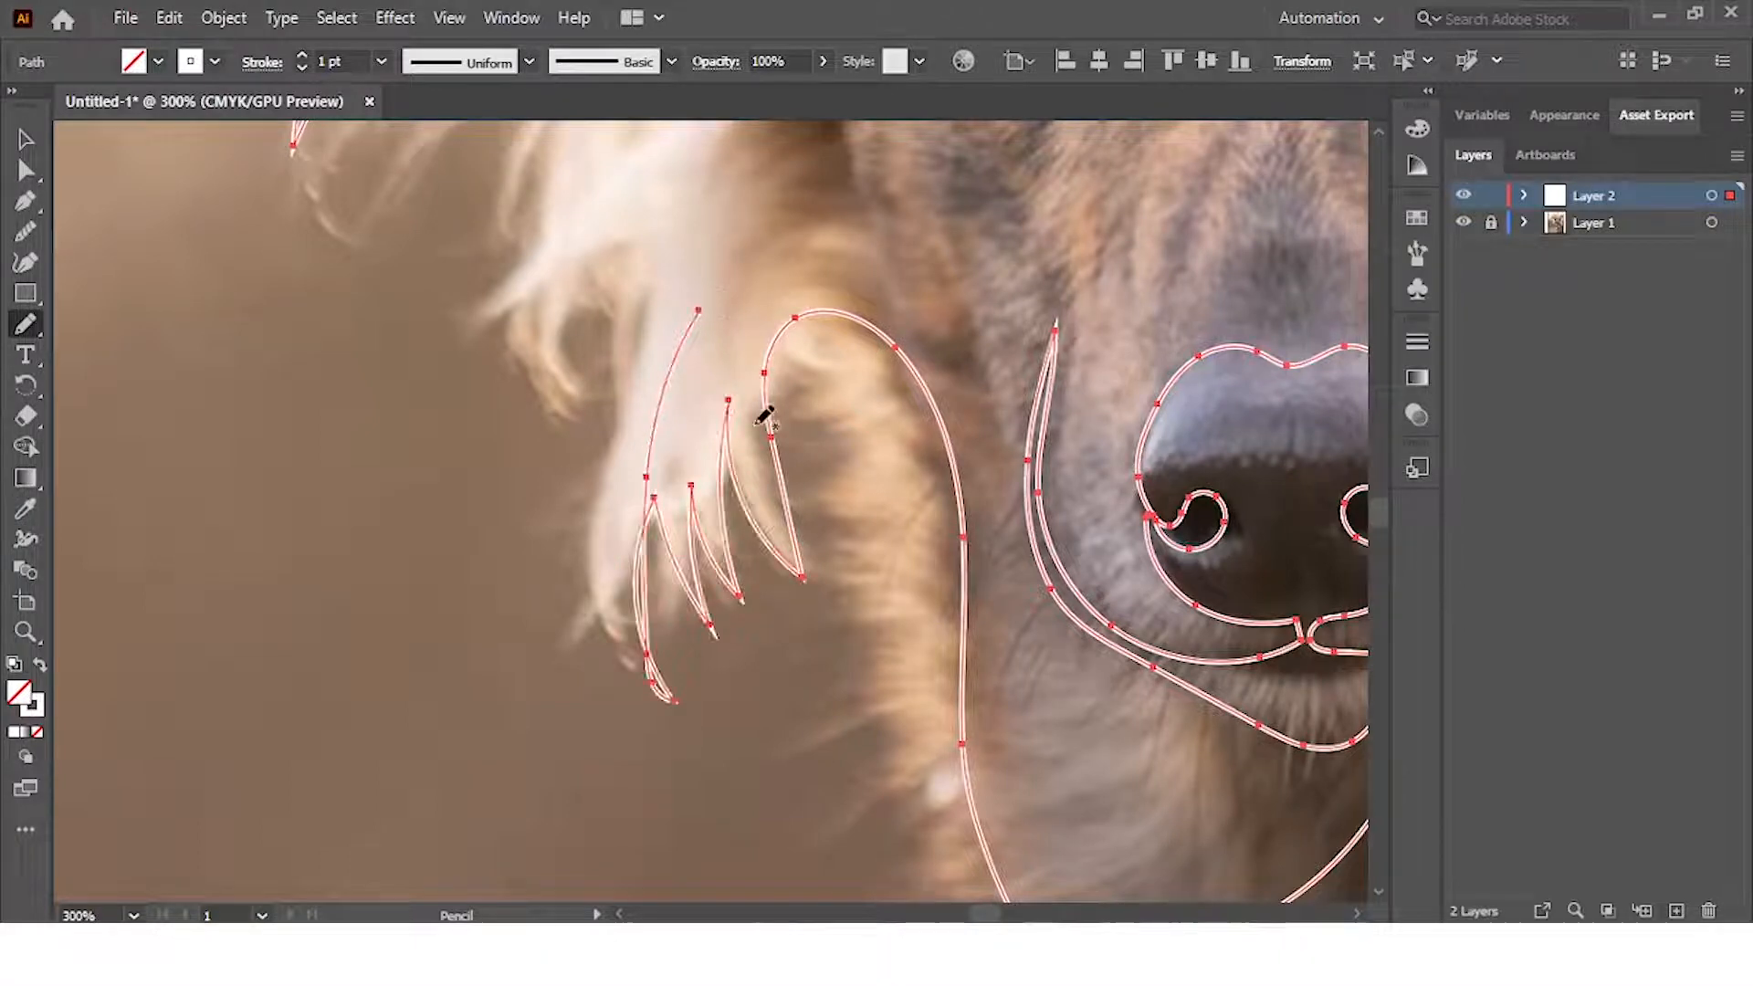
key(ctrl+z)
Draw the long fur below the left ear as pointed strands, working upward from the cheek
scroll(892, 657, down, 2)
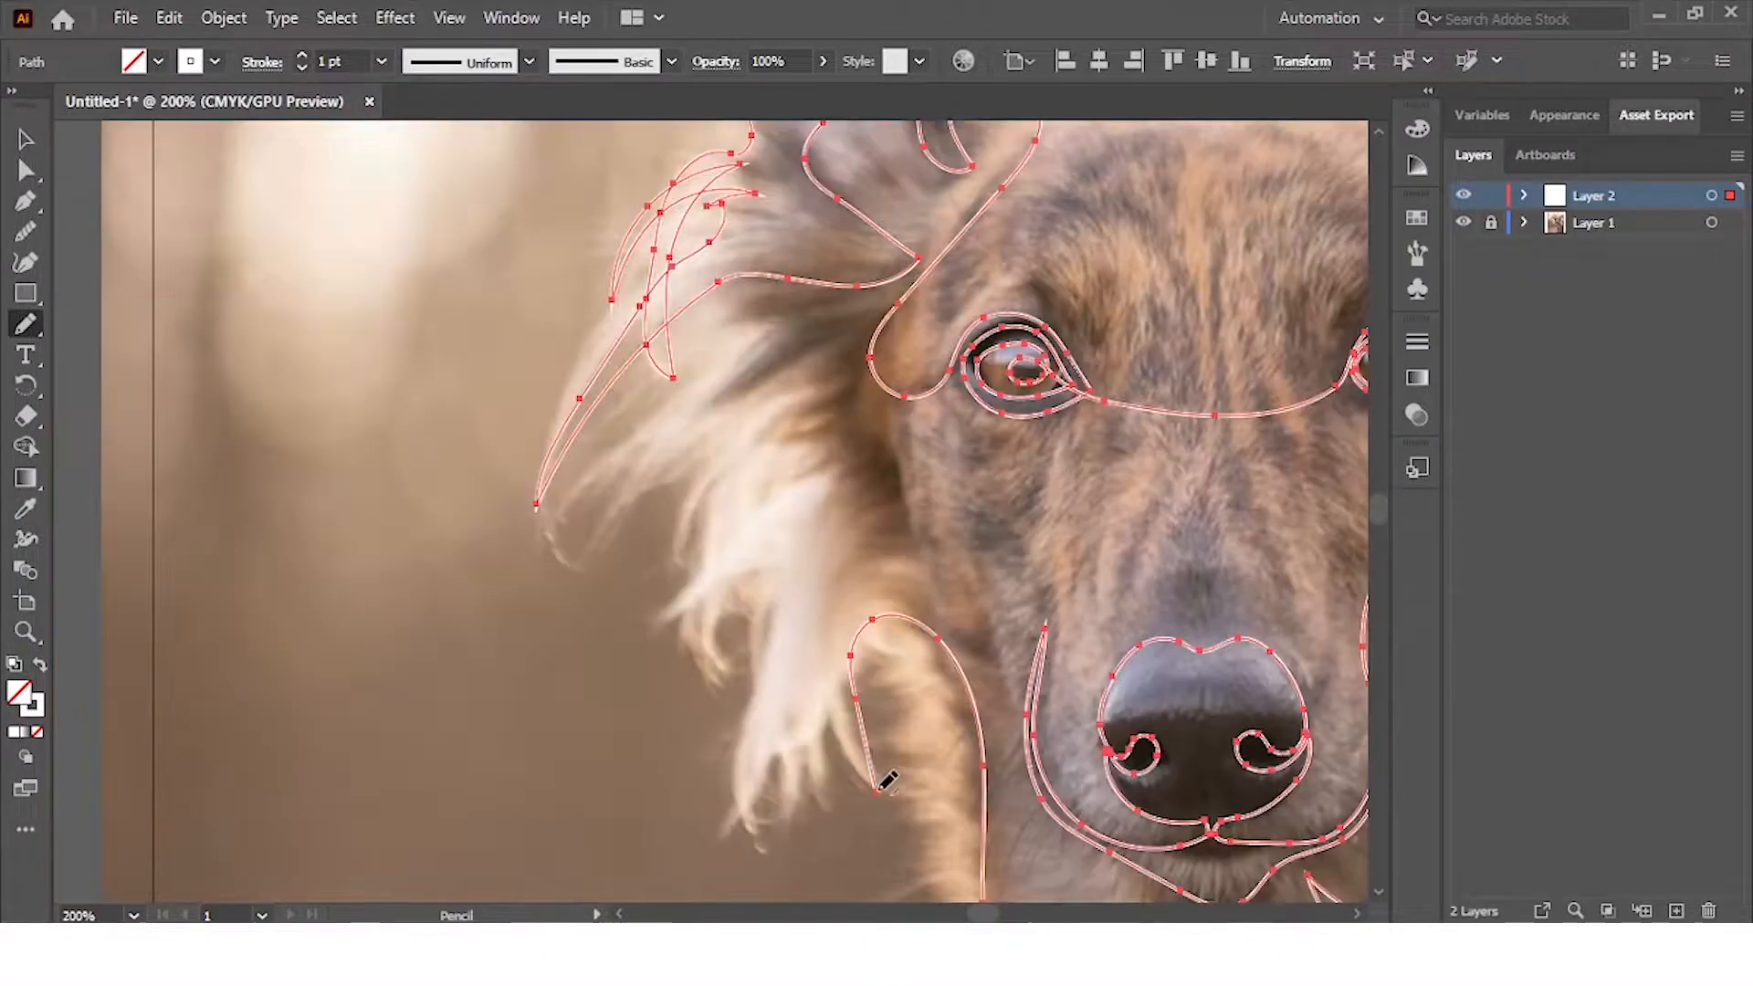
mouse_move(811, 720)
mouse_down()
mouse_move(817, 809)
mouse_move(796, 723)
mouse_move(774, 862)
mouse_move(751, 751)
mouse_move(773, 635)
mouse_move(855, 554)
mouse_move(772, 559)
mouse_move(728, 680)
mouse_move(719, 595)
mouse_move(670, 606)
mouse_move(804, 491)
mouse_move(676, 559)
mouse_up()
mouse_move(691, 475)
mouse_down()
mouse_move(624, 520)
mouse_move(827, 367)
mouse_move(741, 367)
mouse_move(610, 461)
mouse_move(589, 533)
mouse_up()
key(ctrl+minus)
key(ctrl+minus)
key(ctrl+minus)
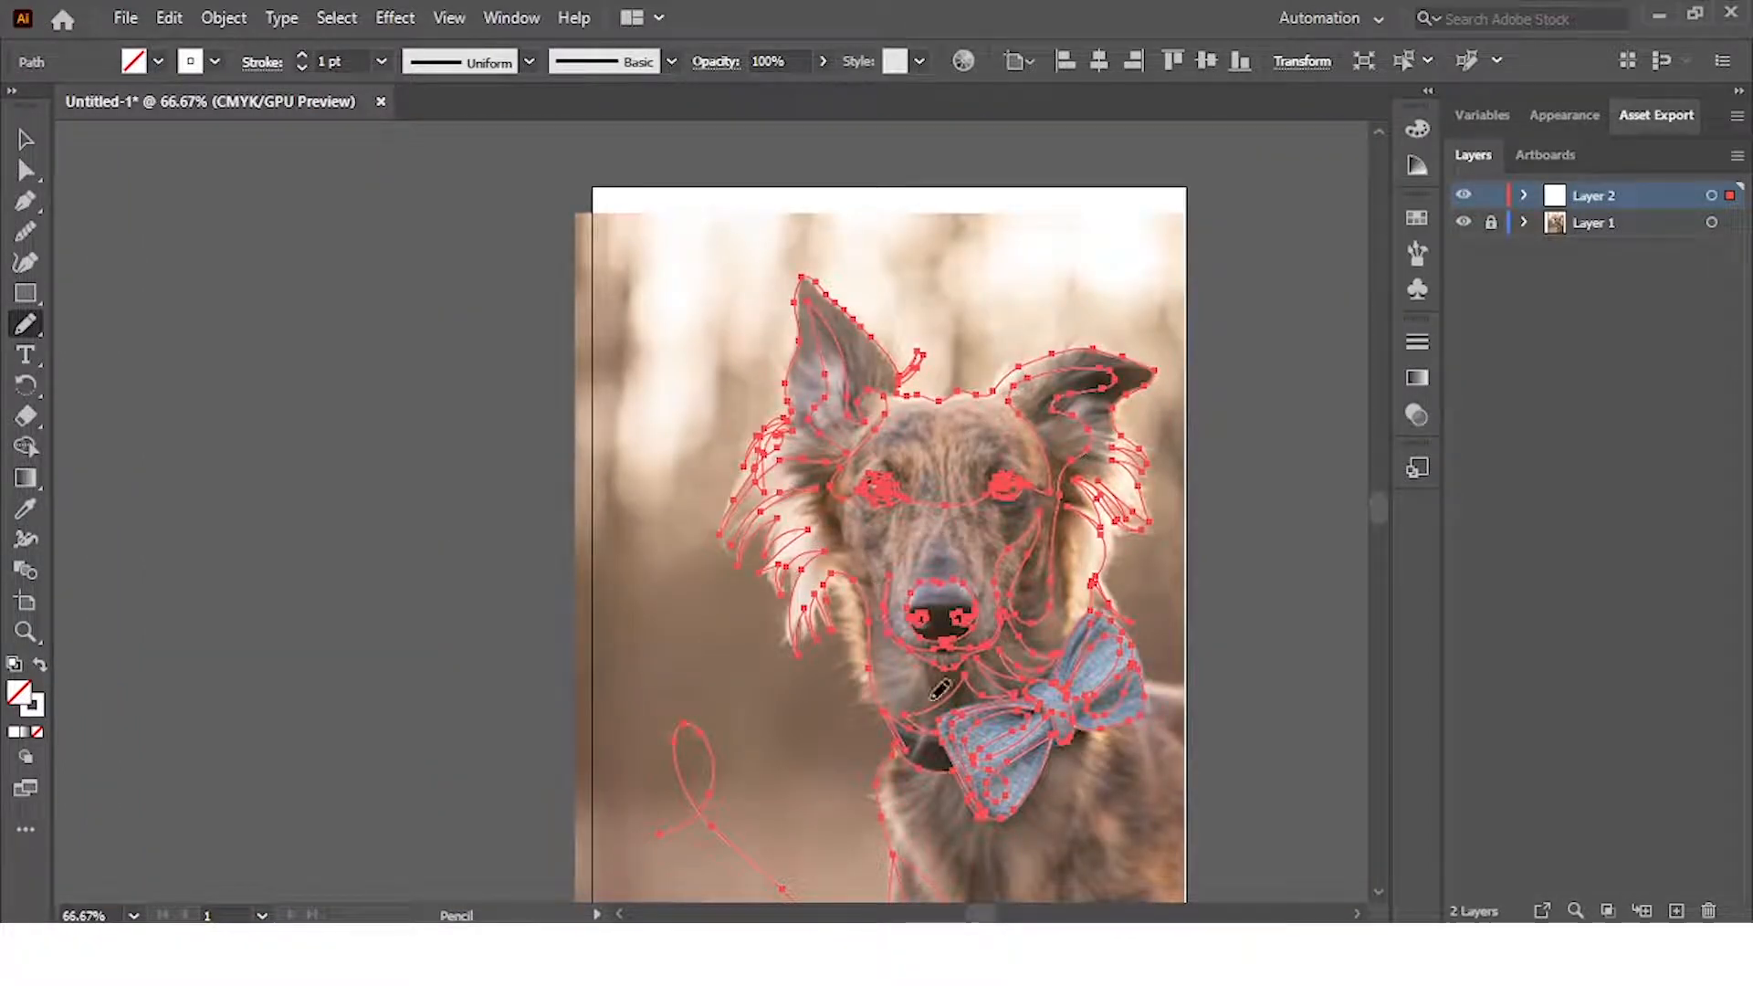
Complete the upper fur strands below the left ear and bring the line down the left side of the face
key(ctrl+plus)
key(ctrl+plus)
key(ctrl+plus)
mouse_move(684, 635)
mouse_down()
mouse_move(689, 555)
mouse_move(754, 512)
mouse_up()
drag(1002, 549, 1005, 599)
drag(1072, 776, 1097, 870)
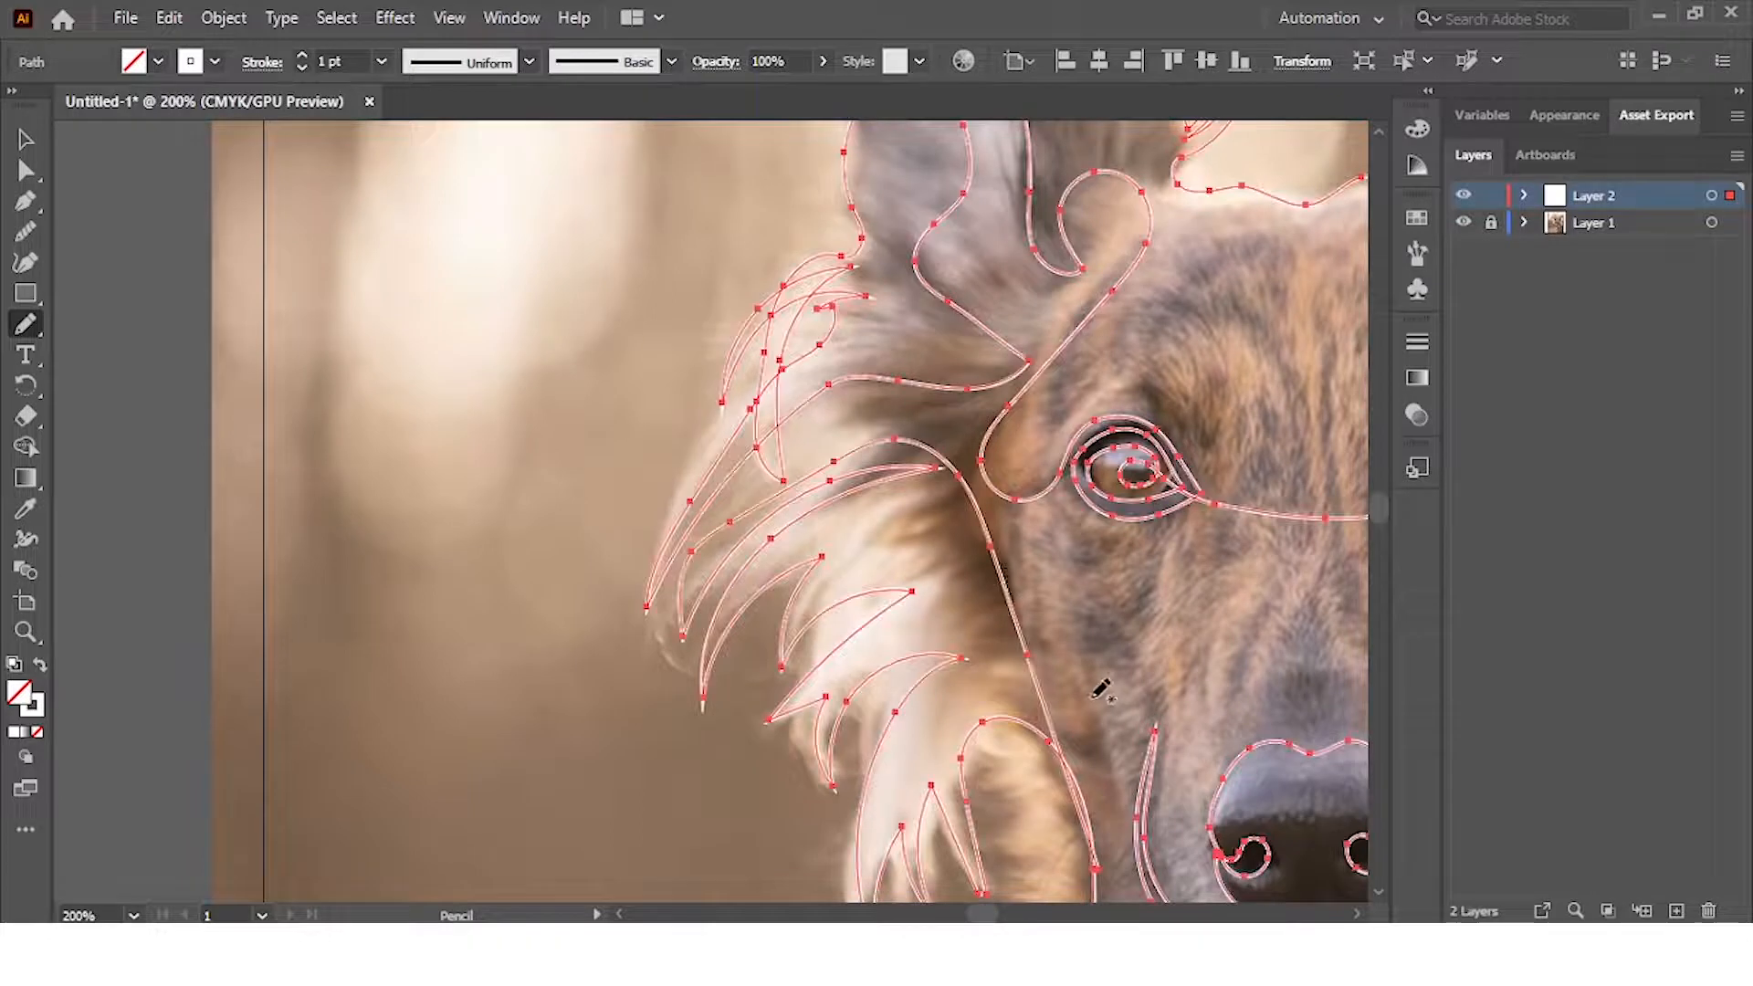
Sweep the line from the left cheek across the neck and over the bow tie to the right of its knot
scroll(942, 519, down, 3)
mouse_move(959, 568)
mouse_down()
mouse_move(844, 547)
mouse_move(678, 464)
mouse_up()
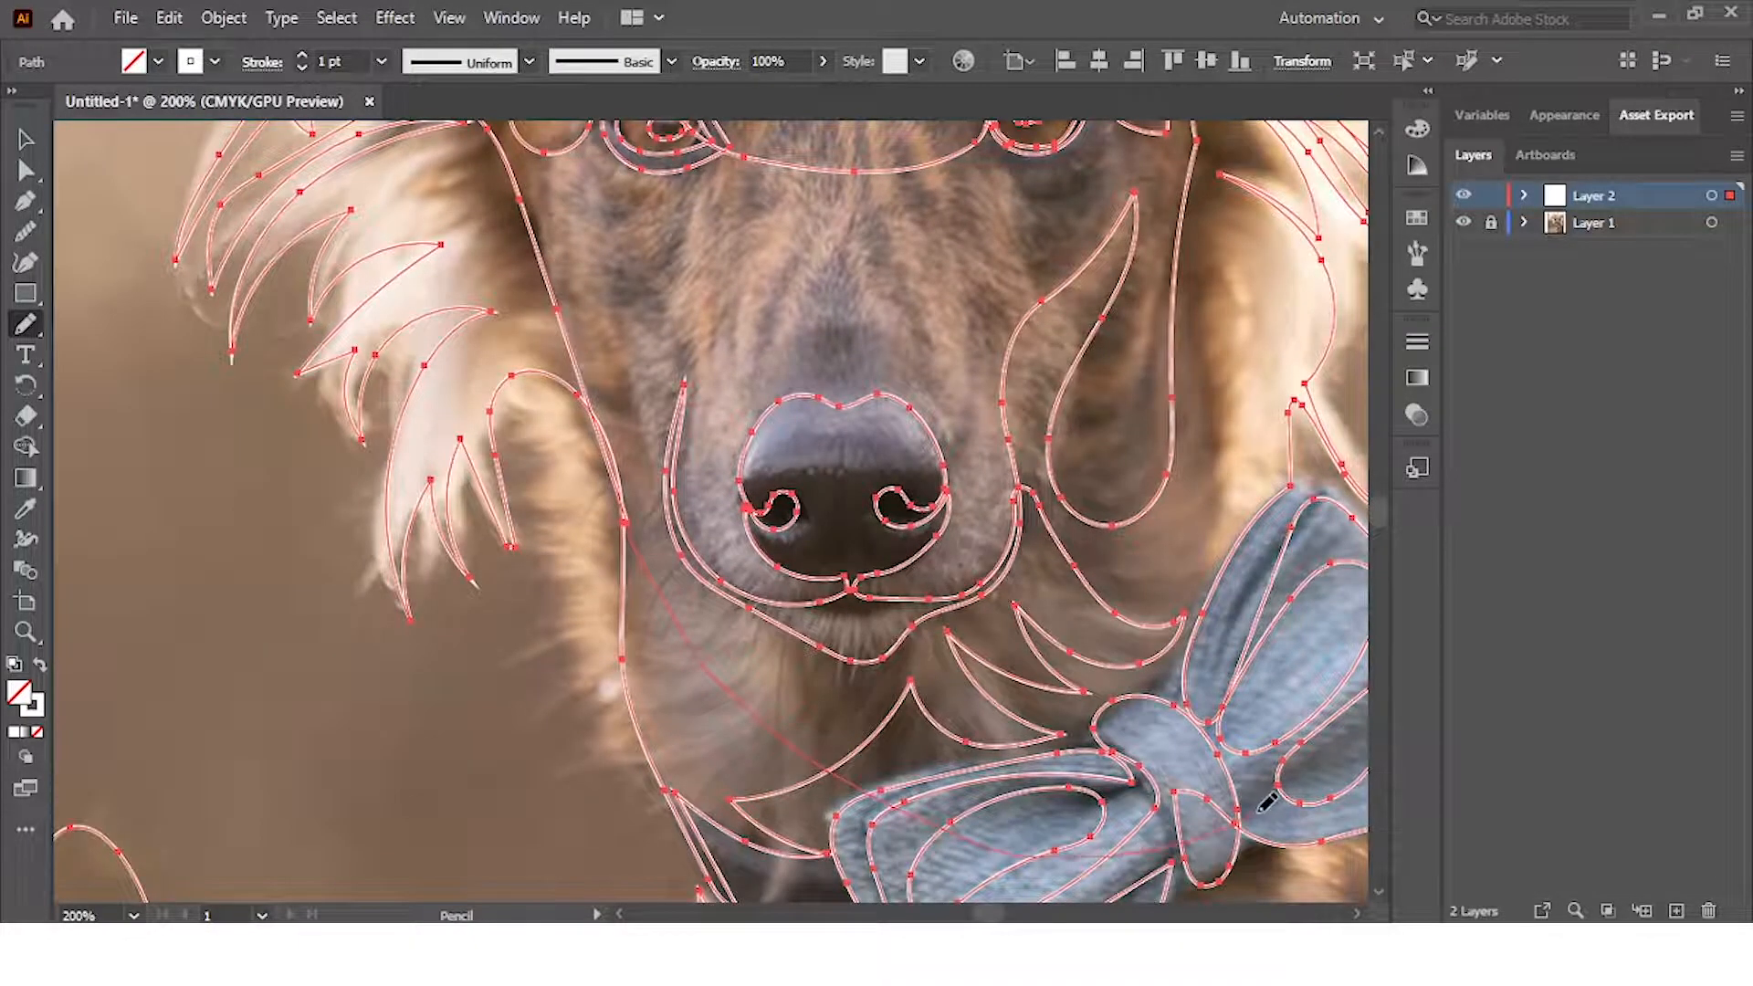
mouse_move(1266, 801)
mouse_down()
mouse_move(465, 472)
mouse_move(614, 441)
mouse_move(677, 285)
mouse_move(741, 384)
mouse_up()
Draw the line from the bow tie down the chest, with a narrow upright loop and a round loop near the photo's bottom
scroll(758, 448, down, 4)
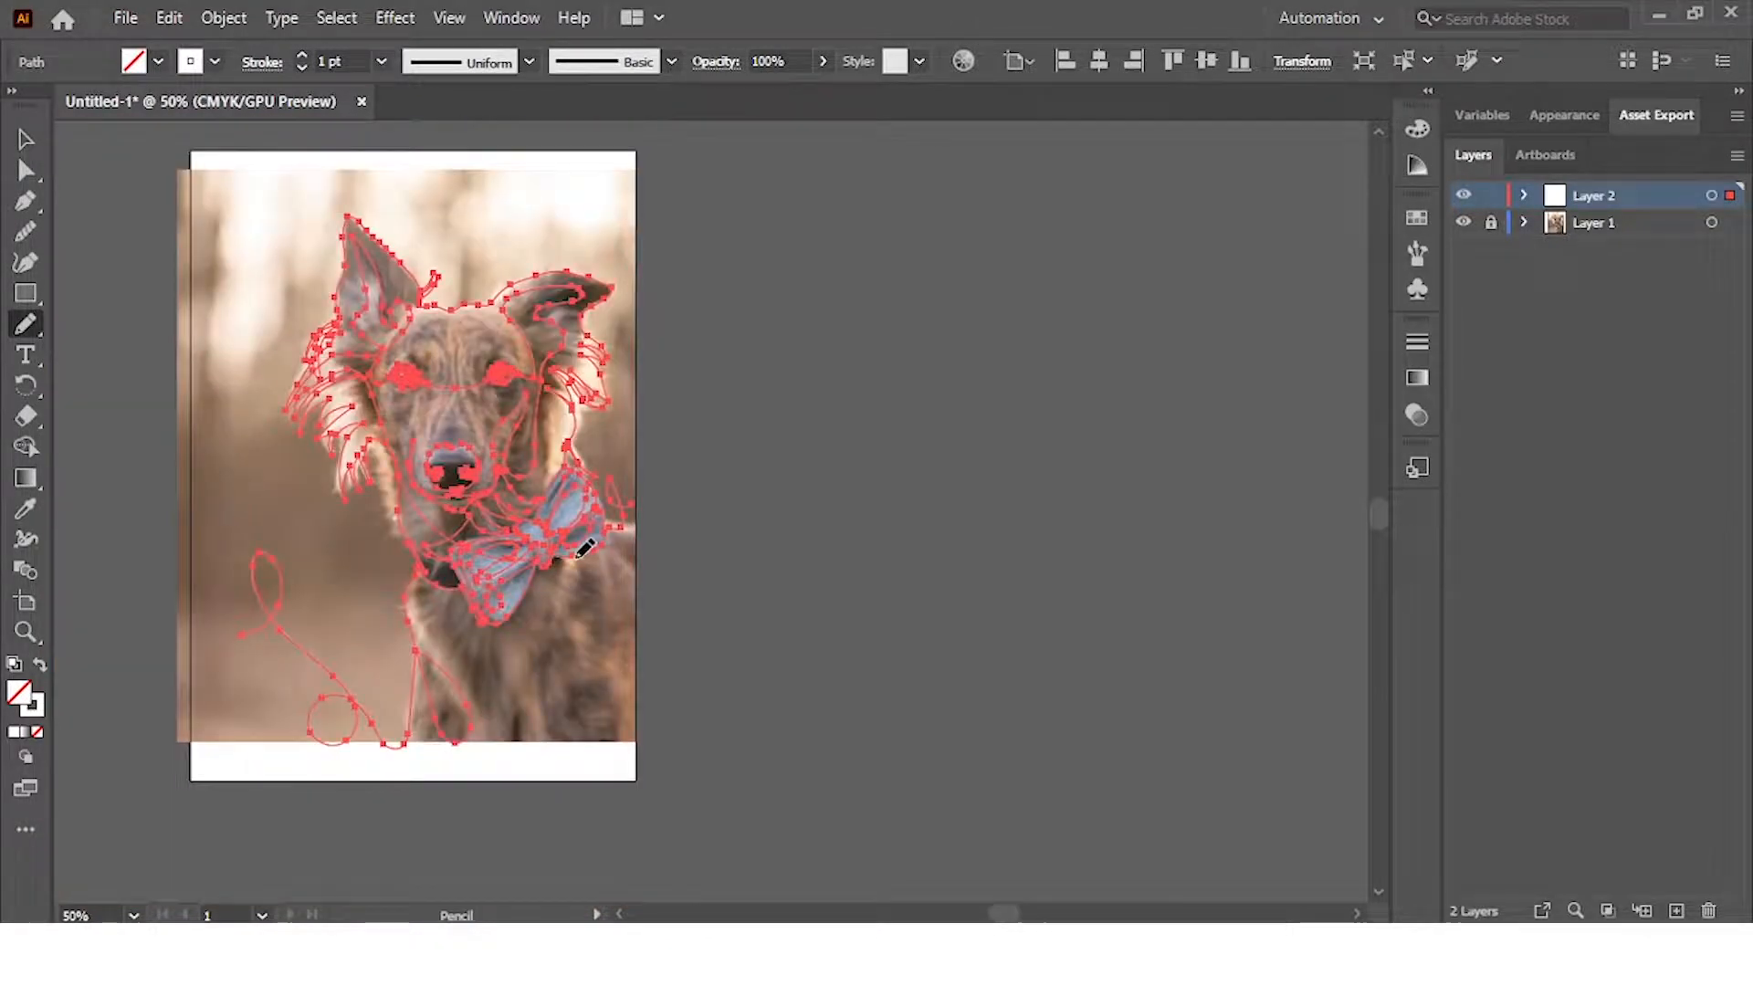
scroll(533, 630, up, 1)
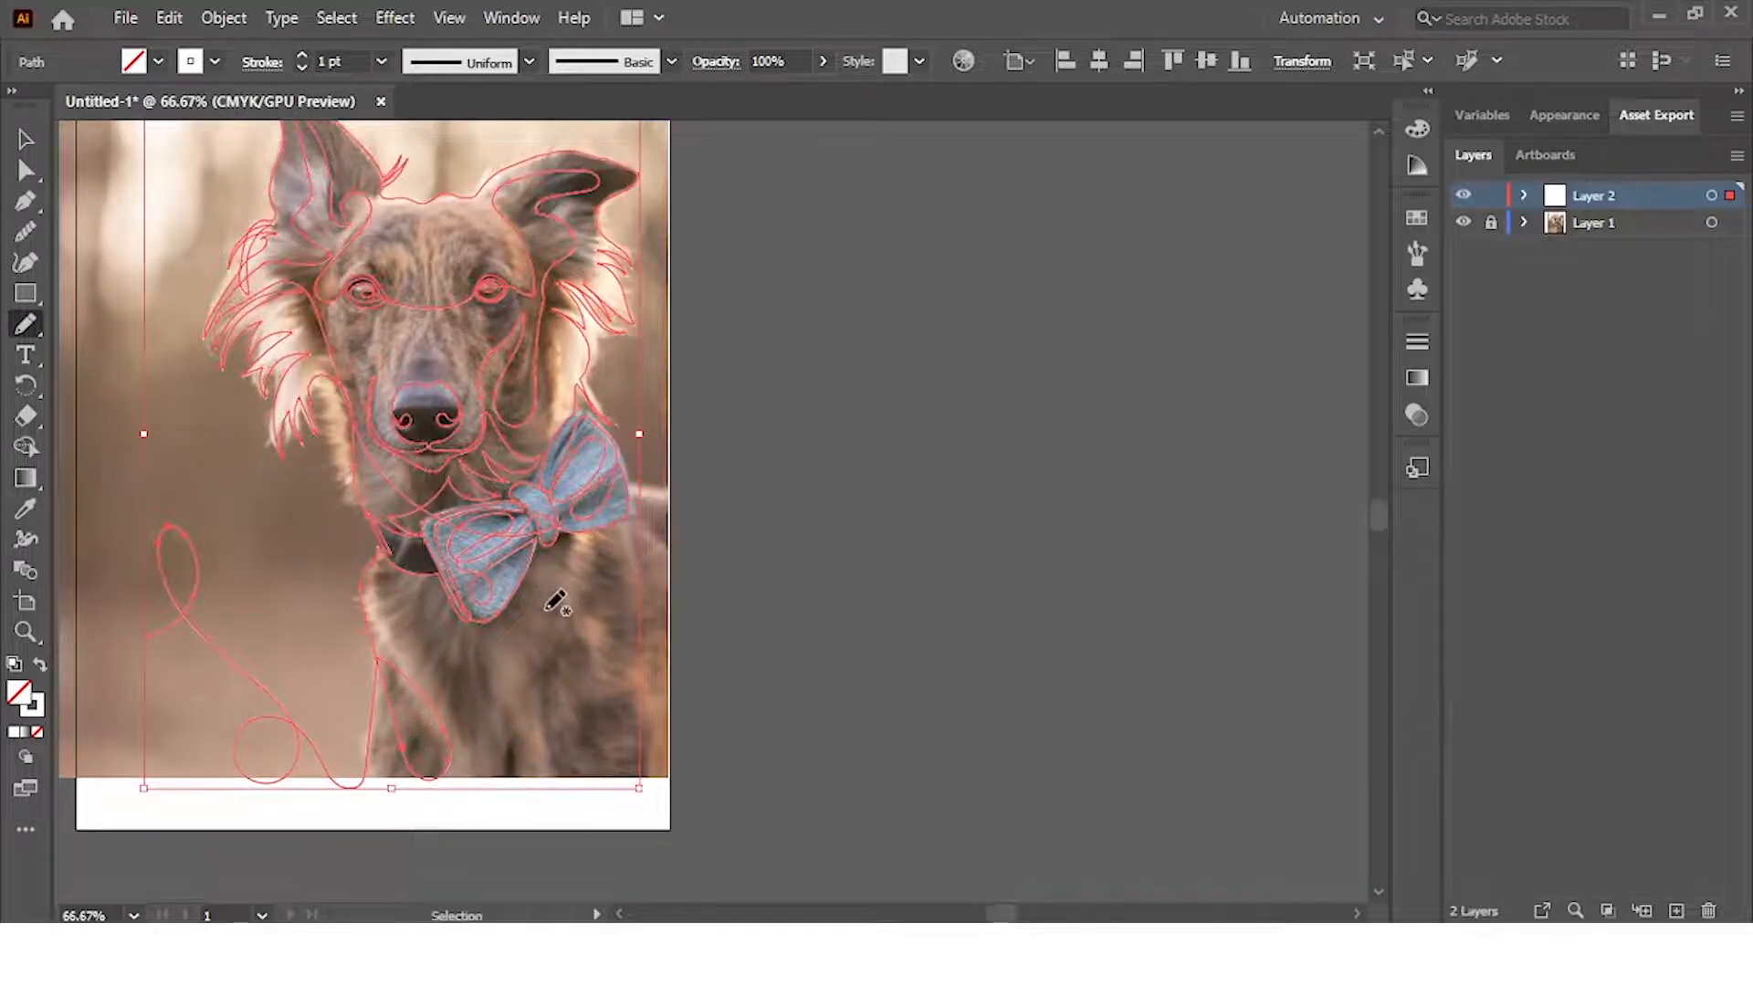
scroll(559, 537, up, 2)
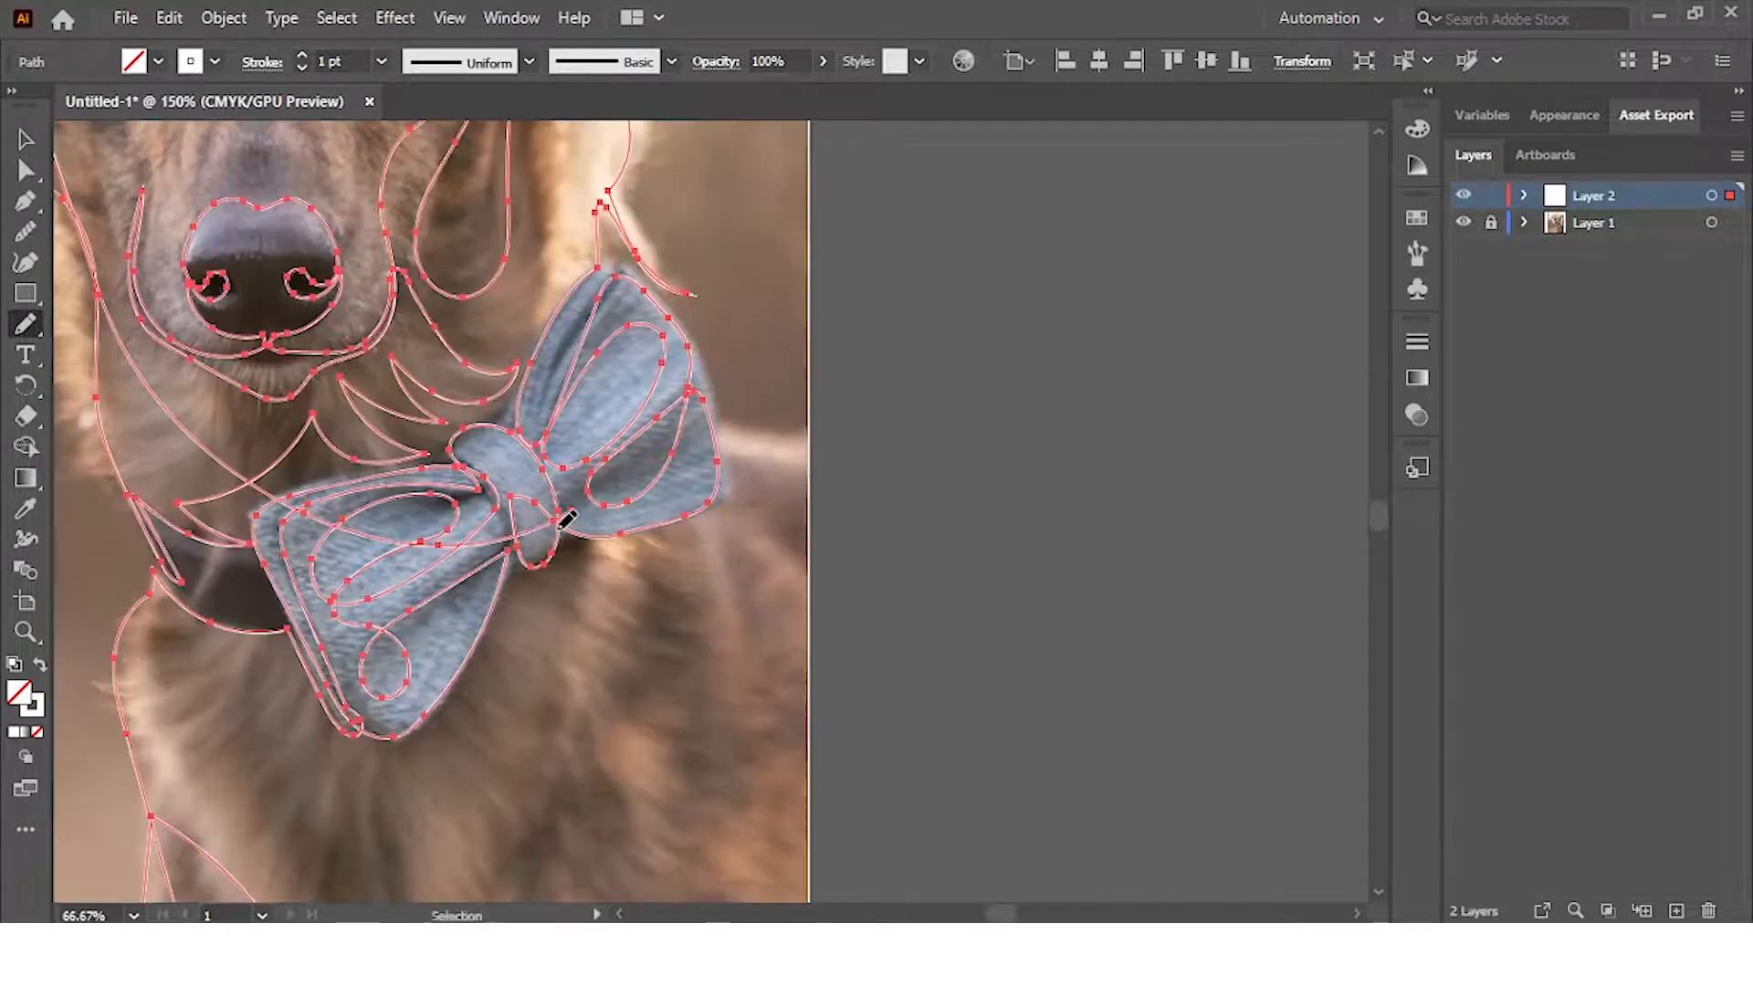
mouse_move(610, 539)
mouse_down()
mouse_move(613, 639)
mouse_move(578, 745)
mouse_move(484, 869)
mouse_up()
drag(497, 783, 610, 496)
drag(466, 639, 345, 376)
mouse_move(469, 577)
mouse_down()
mouse_move(545, 738)
mouse_move(721, 722)
mouse_move(639, 610)
mouse_up()
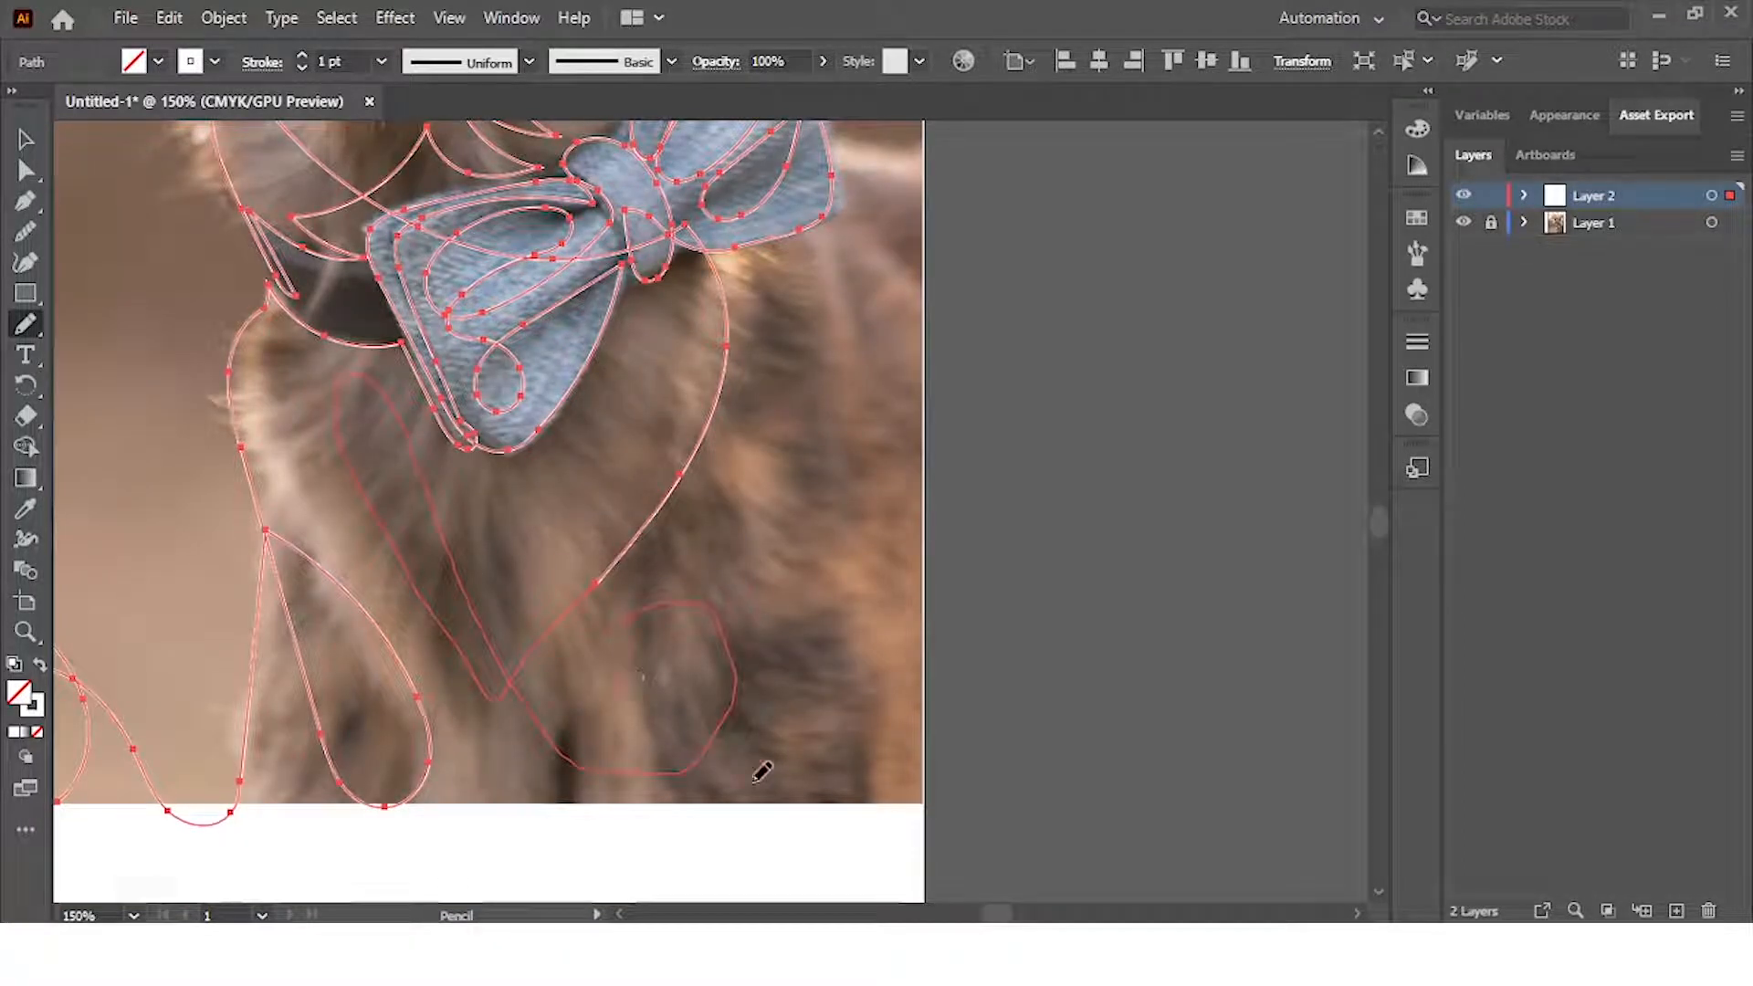
Bridge the line from the bow tie's right wing to the dog's back and end it with a small upward loop
drag(833, 171, 909, 181)
scroll(887, 276, up, 3)
scroll(871, 328, up, 9)
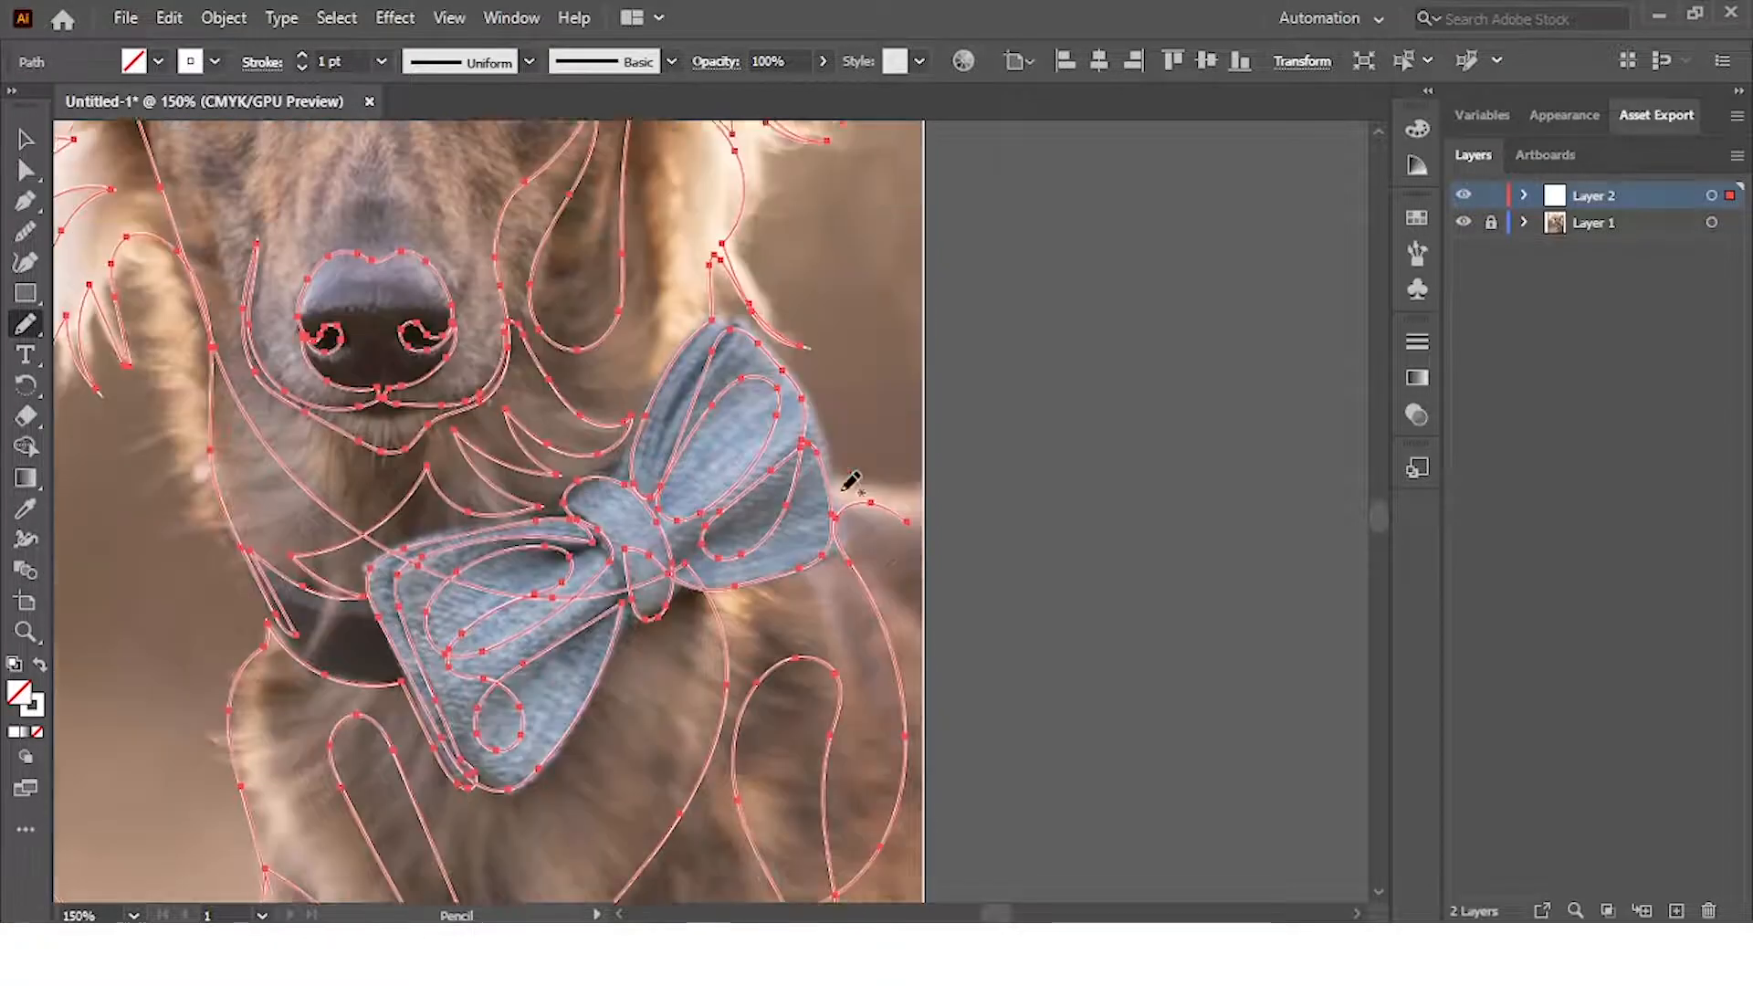
mouse_move(920, 539)
mouse_down()
mouse_move(901, 464)
mouse_move(847, 378)
mouse_move(888, 306)
mouse_up()
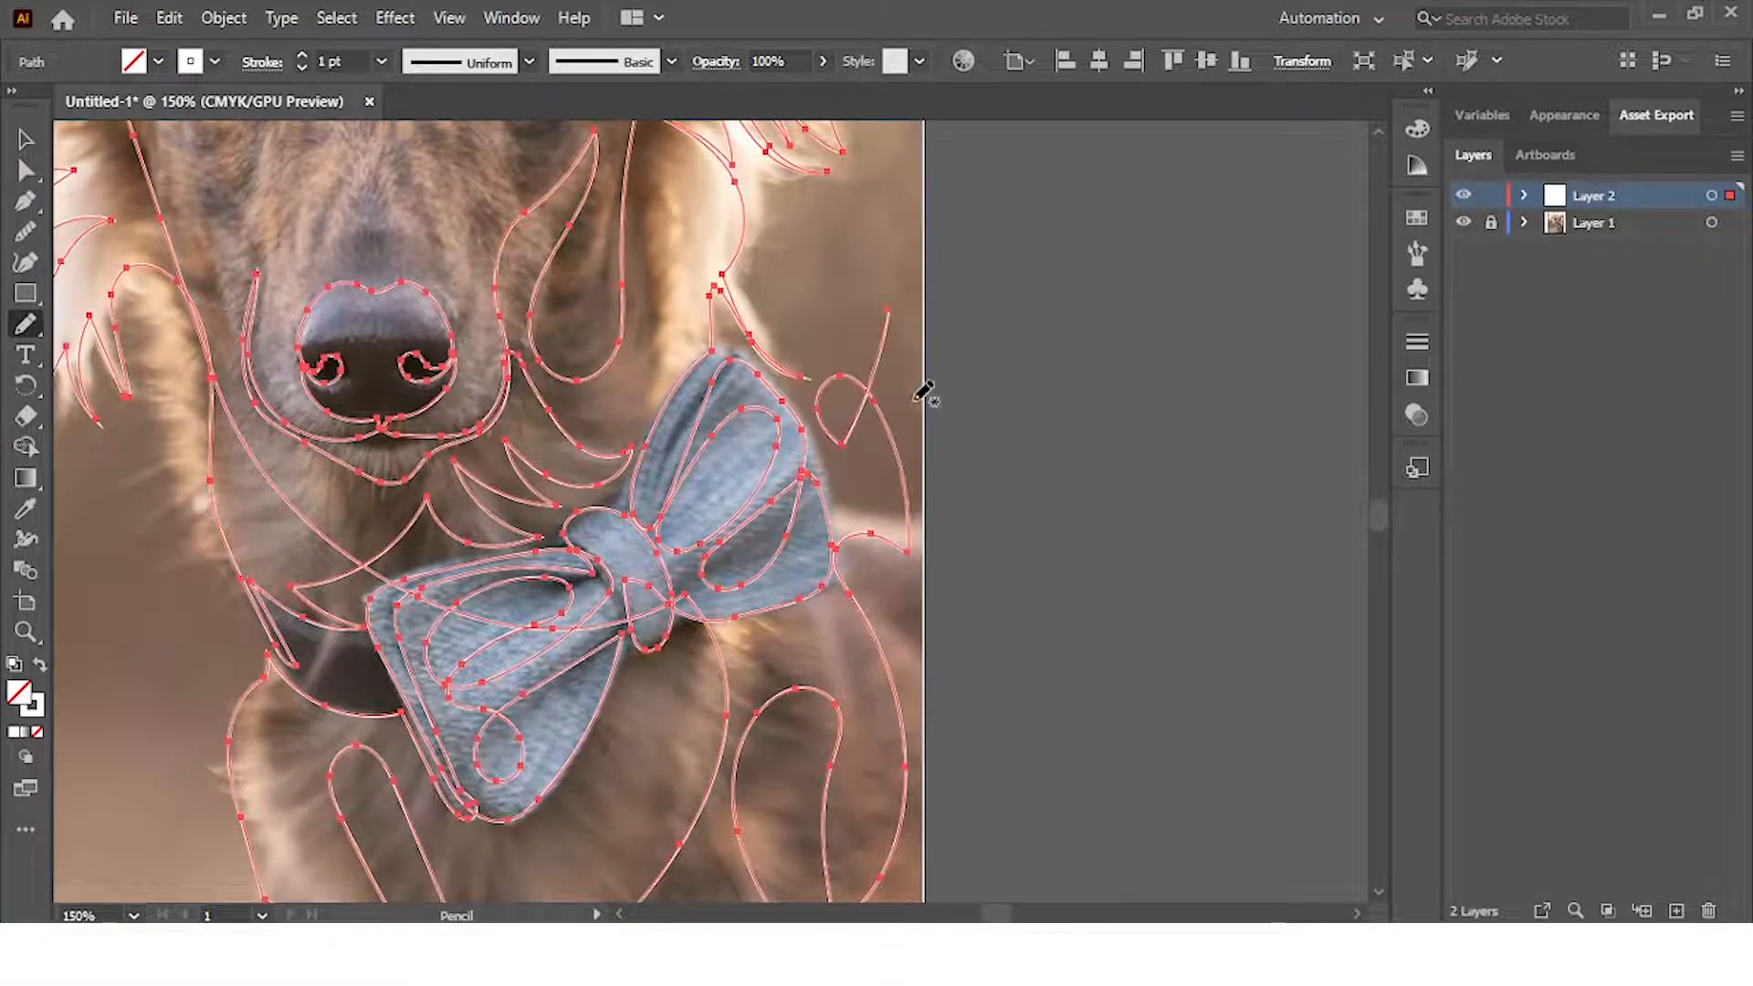
scroll(886, 471, down, 4)
scroll(885, 471, down, 1)
Set the line's stroke color to 000000 and hide the photo on Layer 1
click(36, 705)
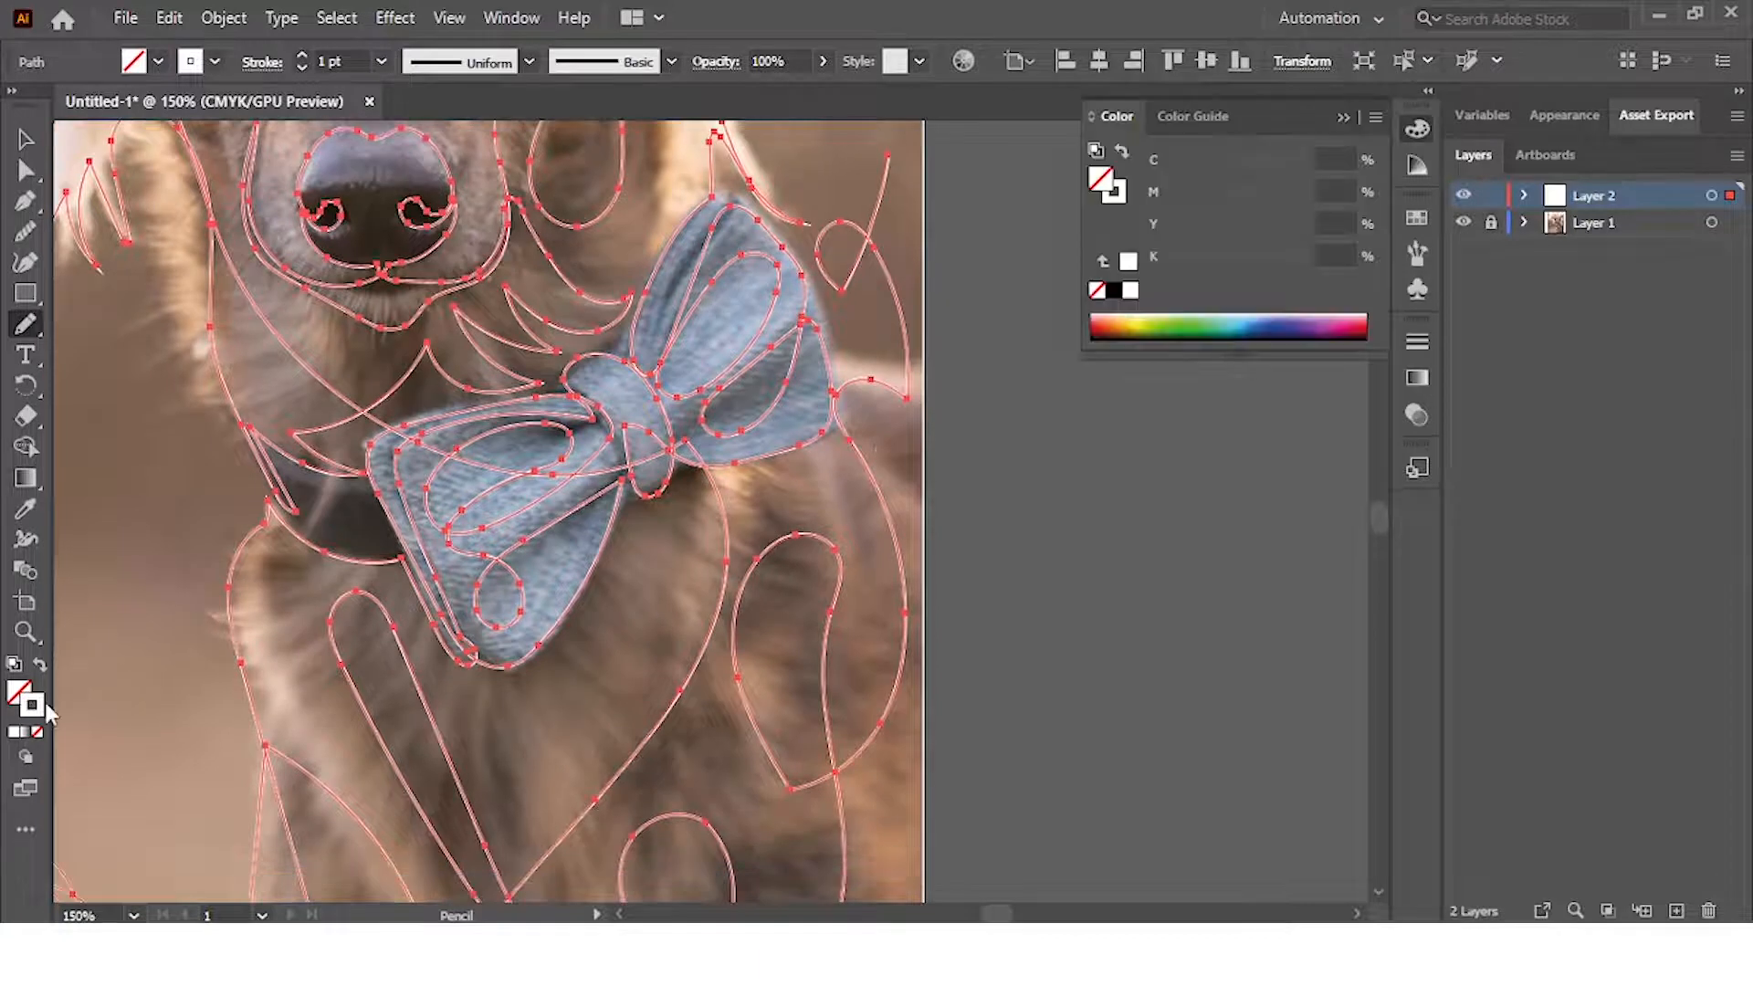
double_click(37, 704)
text(000000)
click(1605, 407)
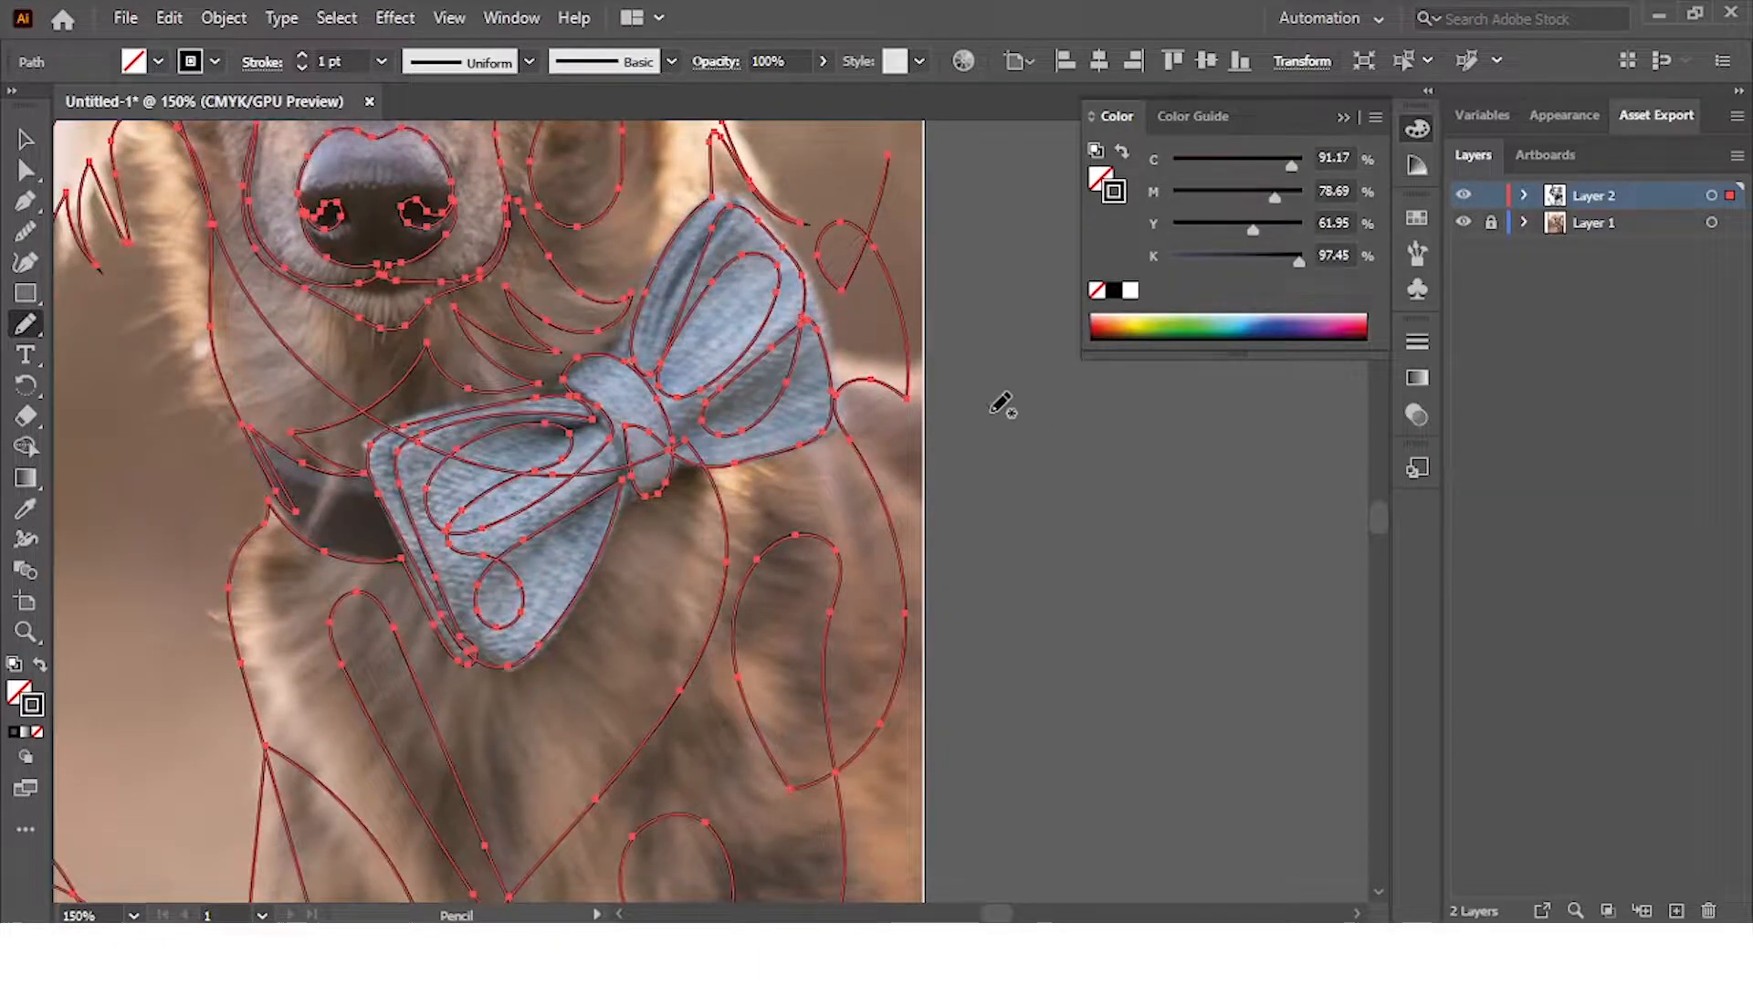
scroll(990, 395, up, 11)
click(1464, 223)
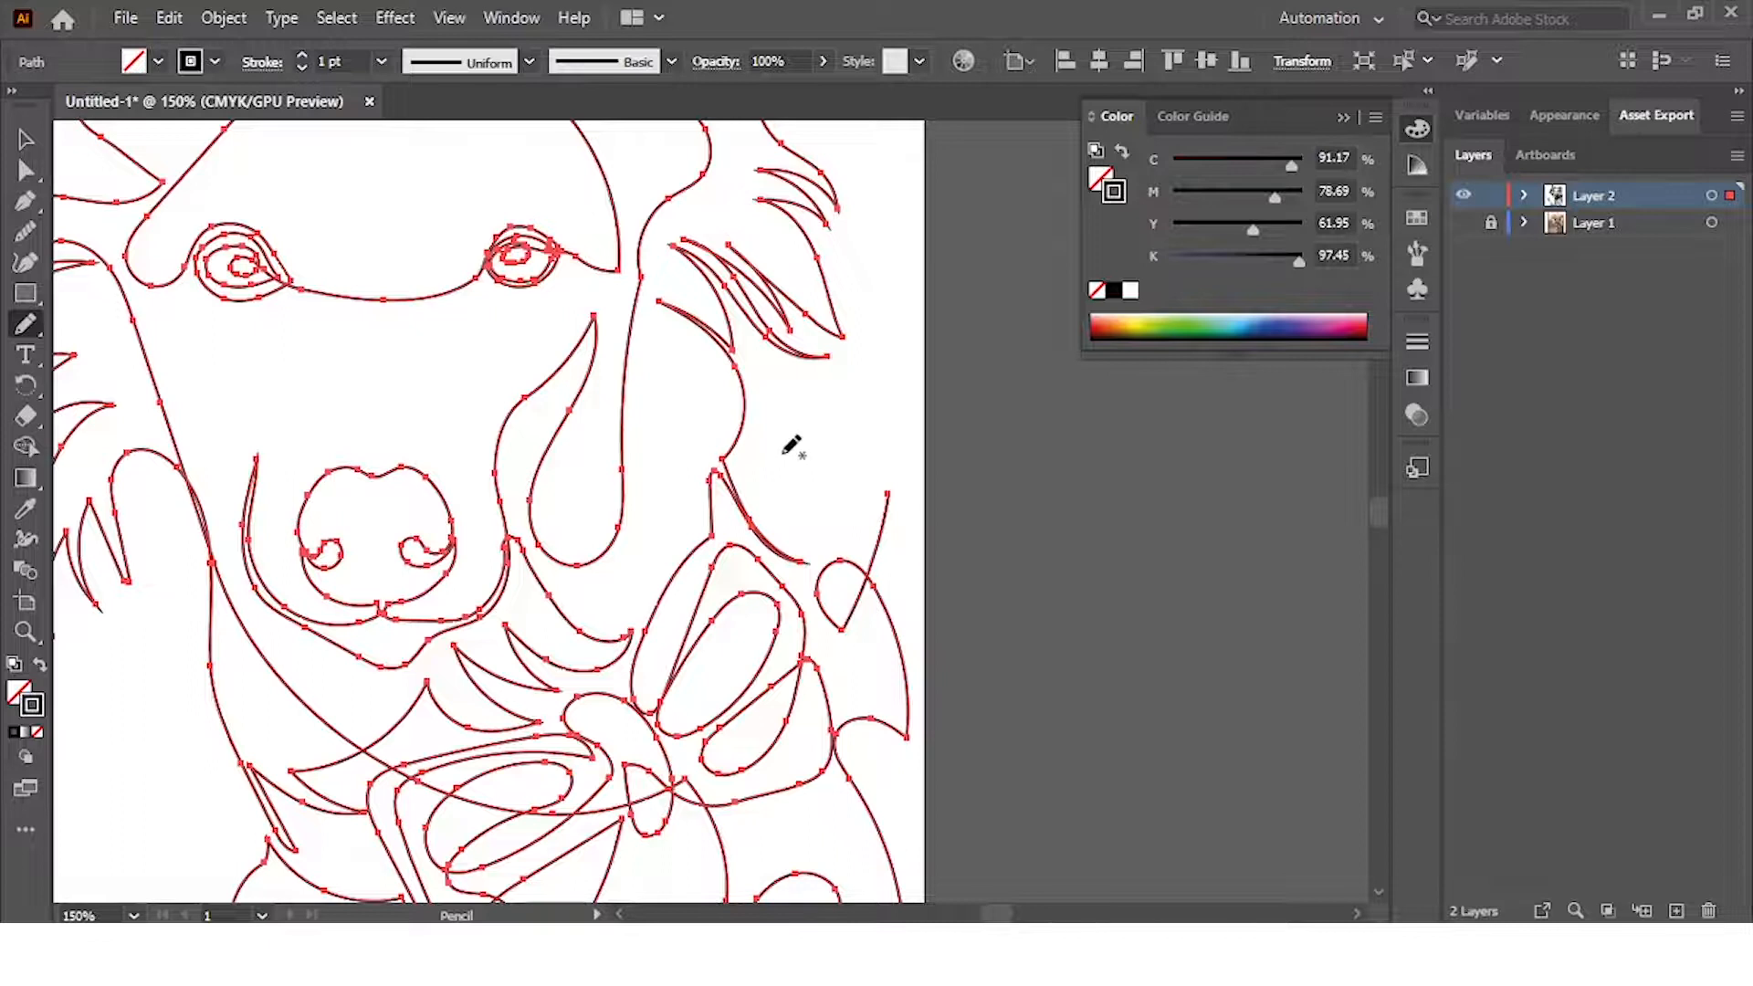
scroll(791, 446, down, 3)
Round the sharp corners of the end loop and back line beside the bow tie with the Direct Selection tool
key(v)
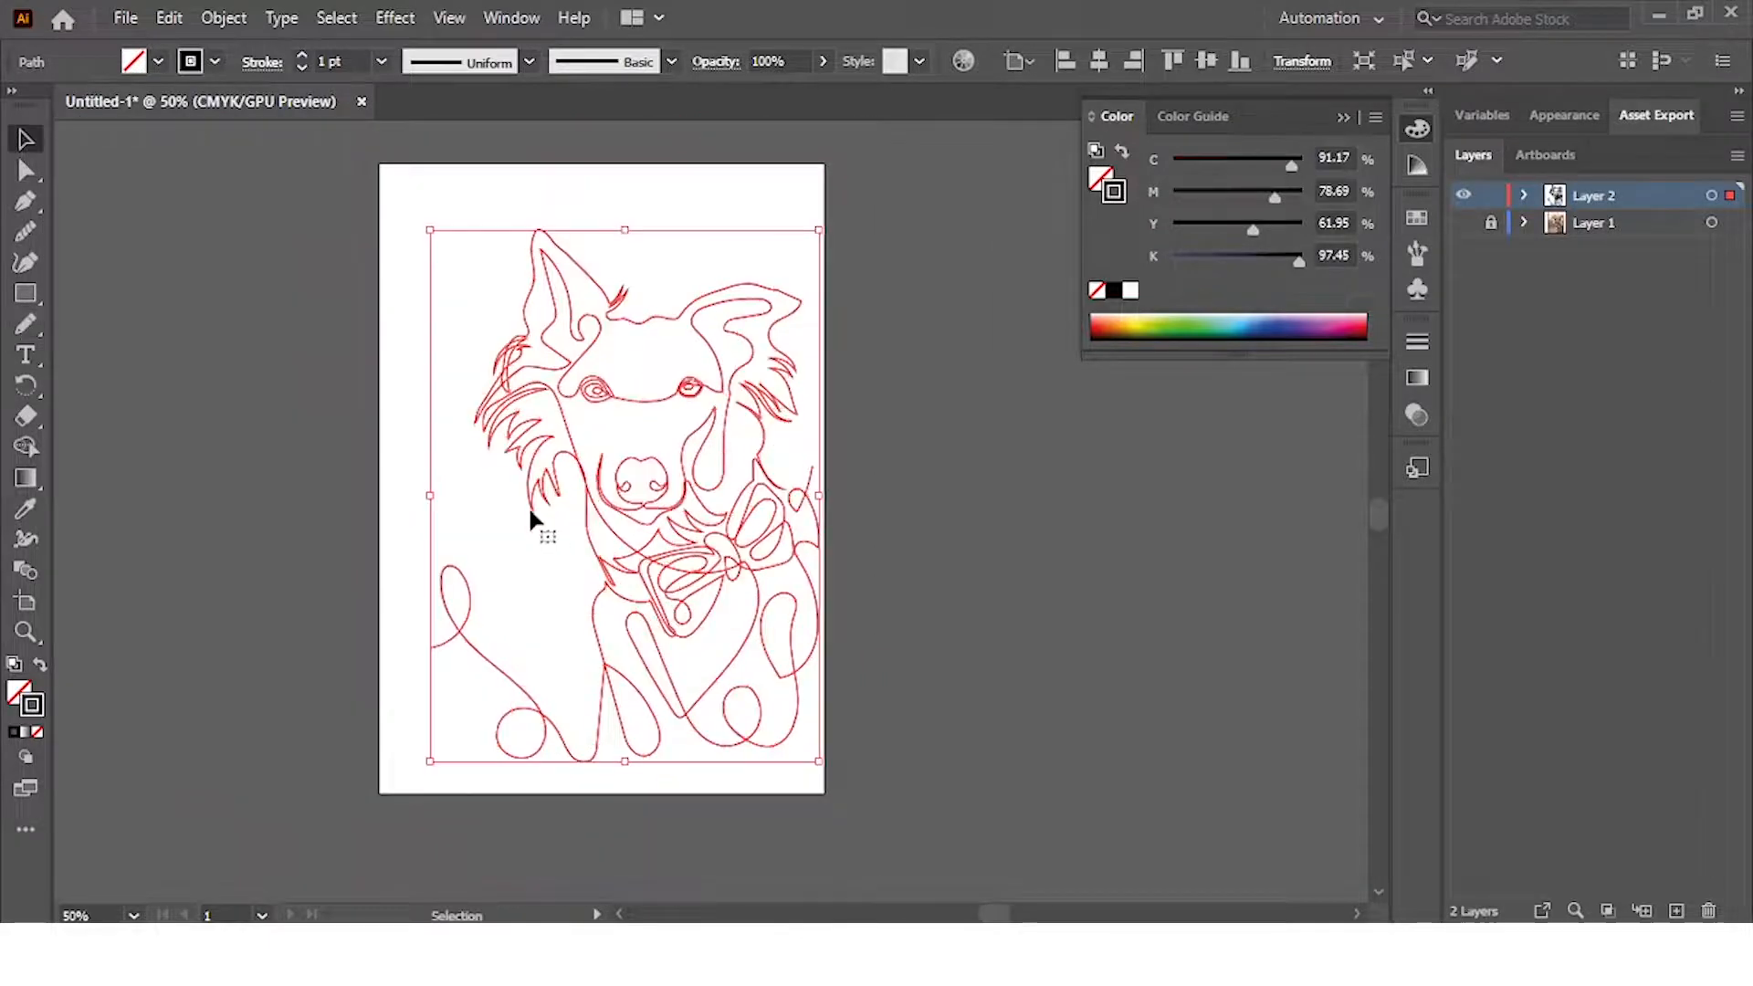
scroll(825, 573, up, 4)
click(821, 559)
key(a)
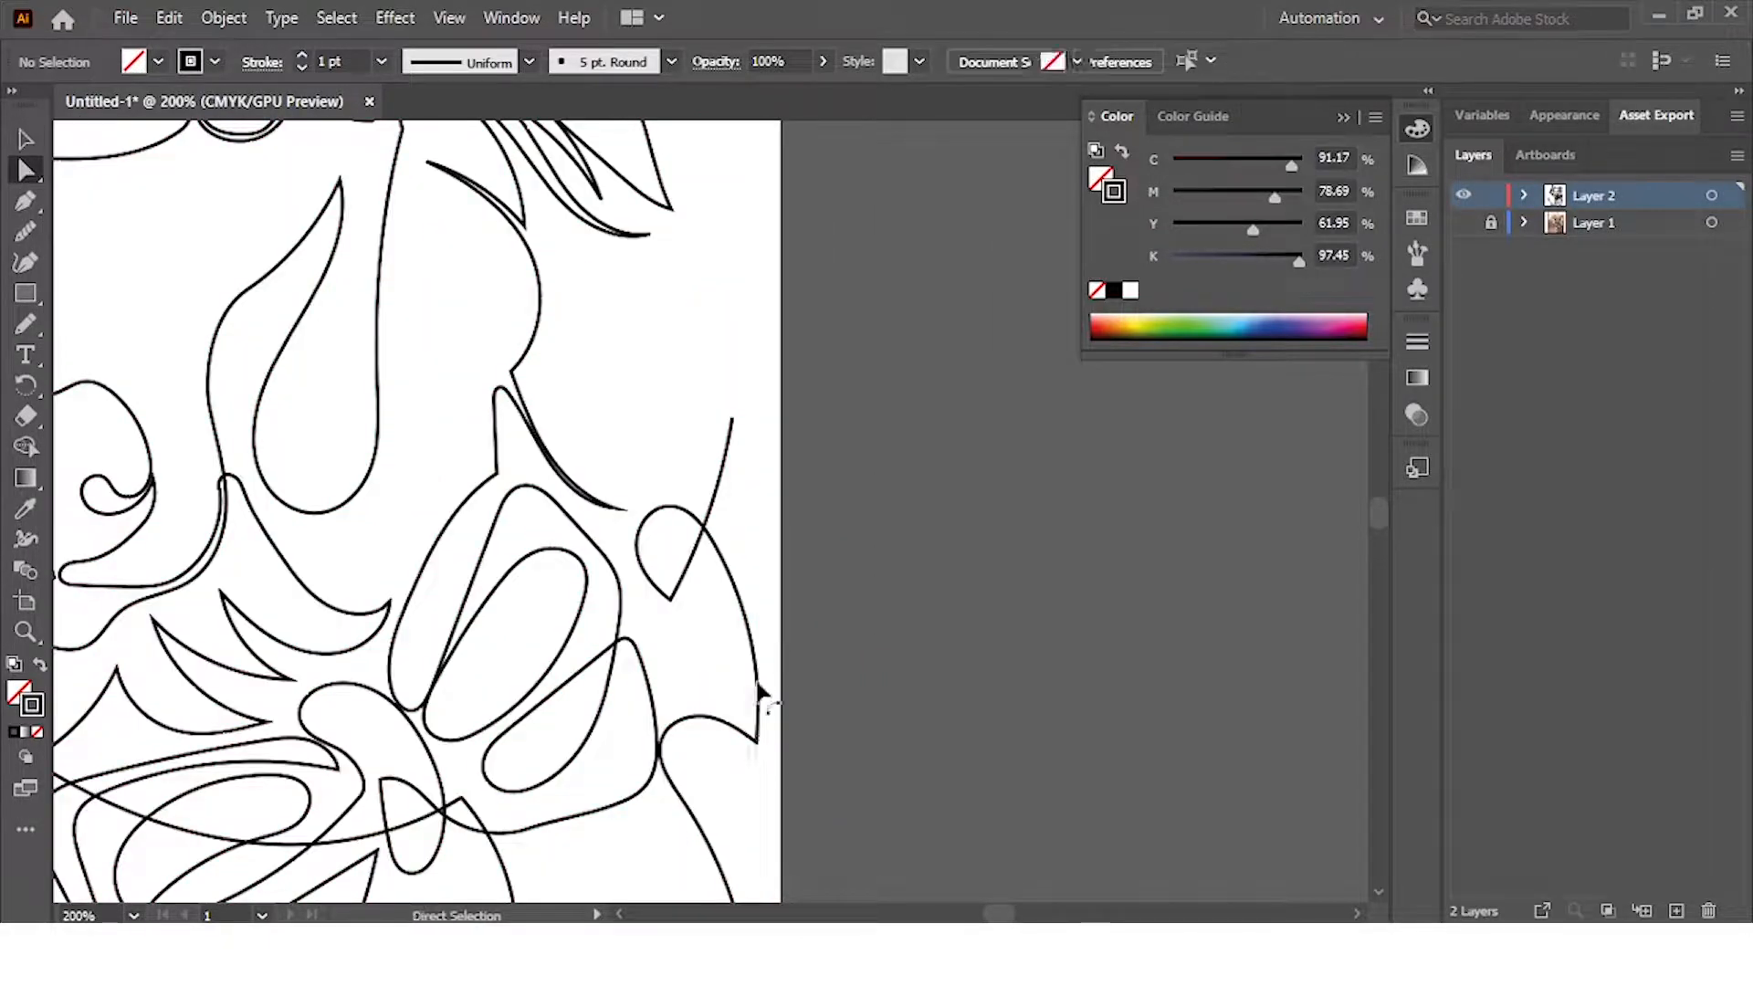
key(ctrl+a)
scroll(762, 708, up, 2)
drag(602, 500, 556, 431)
drag(581, 442, 572, 351)
click(676, 529)
Round the pointed bottom of the body loop below the bow tie's right wing
scroll(675, 531, up, 3)
scroll(674, 525, down, 4)
mouse_move(611, 637)
mouse_down()
mouse_move(597, 599)
mouse_move(668, 478)
mouse_up()
scroll(609, 609, up, 3)
click(756, 559)
scroll(756, 560, up, 3)
scroll(745, 553, down, 3)
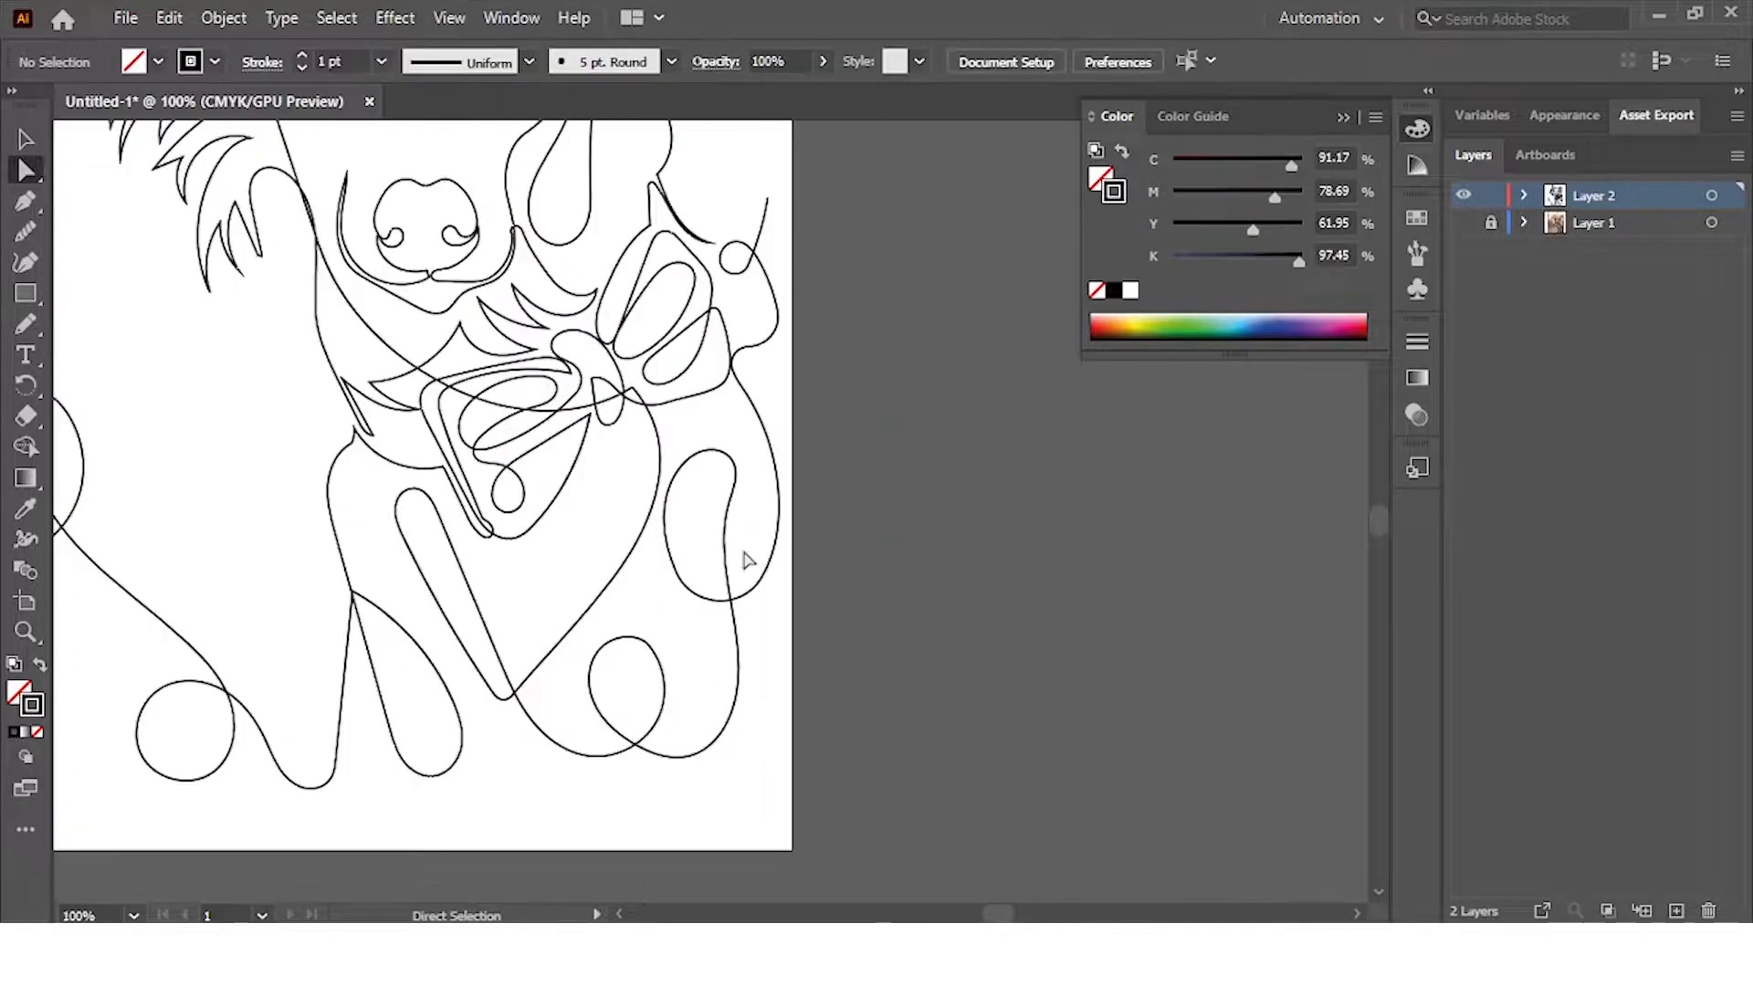
Round the pointed top of the front leg loop at the lower left of the chest
drag(648, 655, 605, 770)
click(594, 772)
scroll(388, 673, up, 1)
scroll(387, 674, up, 3)
drag(236, 505, 448, 703)
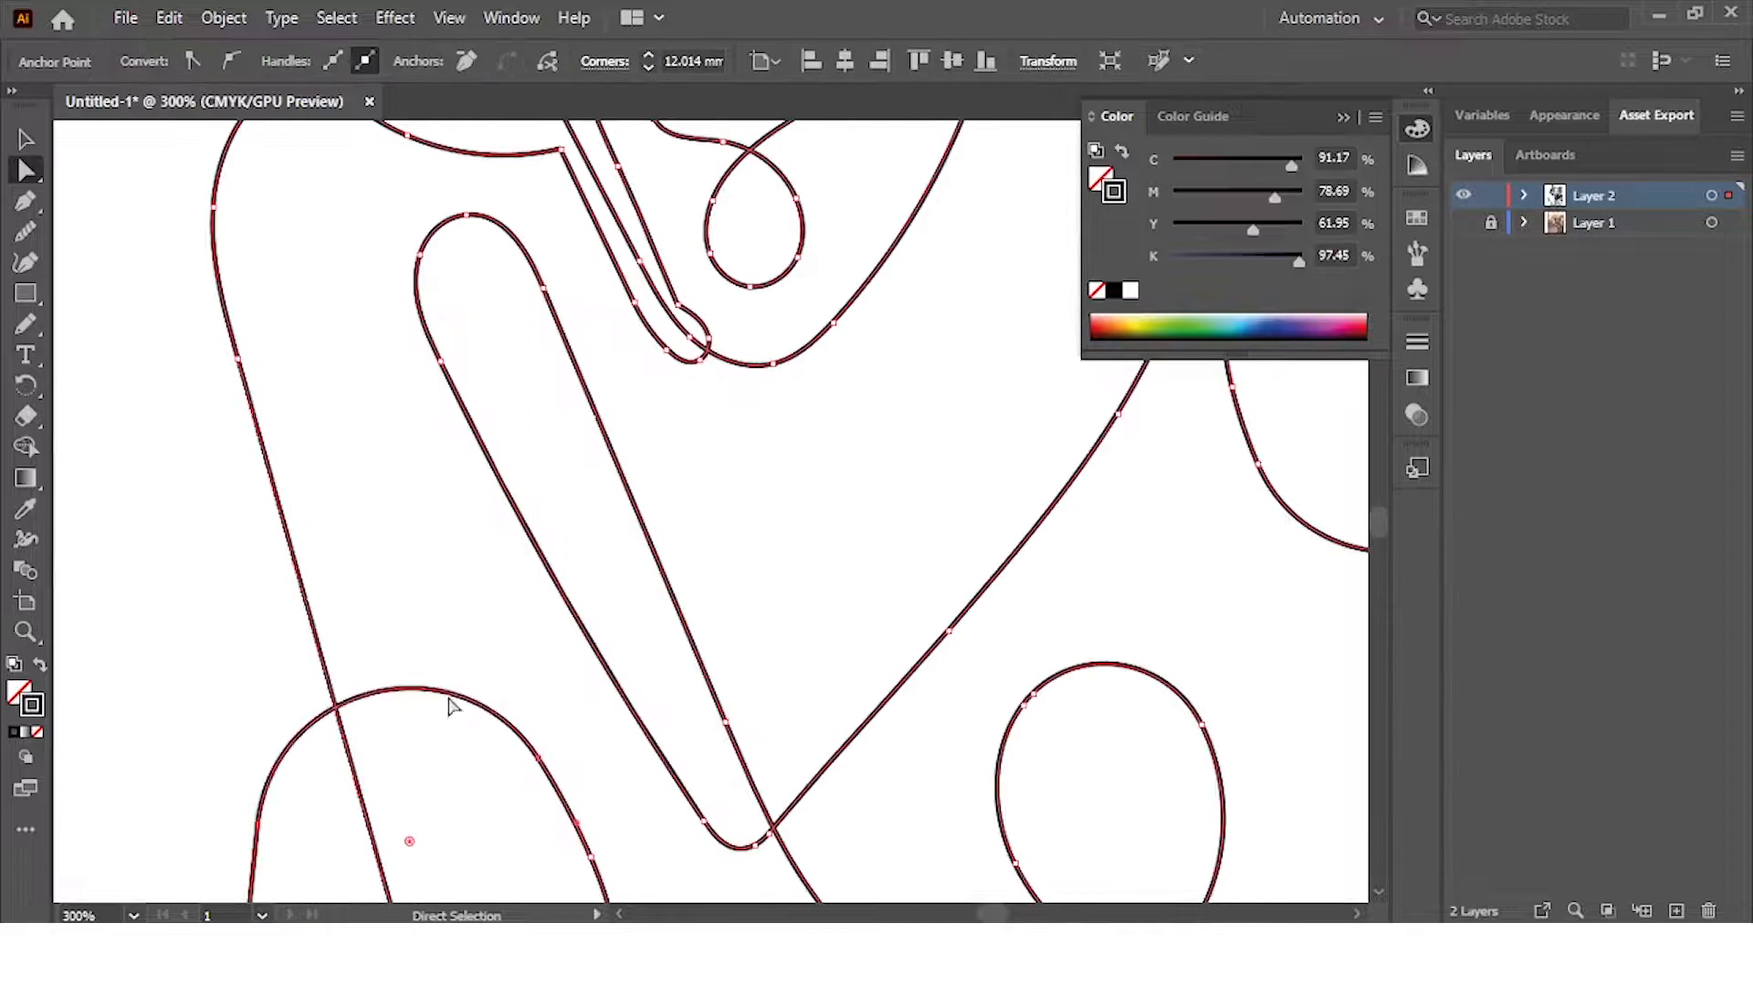
click(403, 501)
Round the sharp corners around the bow tie's knot and wings
scroll(403, 502, down, 4)
scroll(274, 537, up, 2)
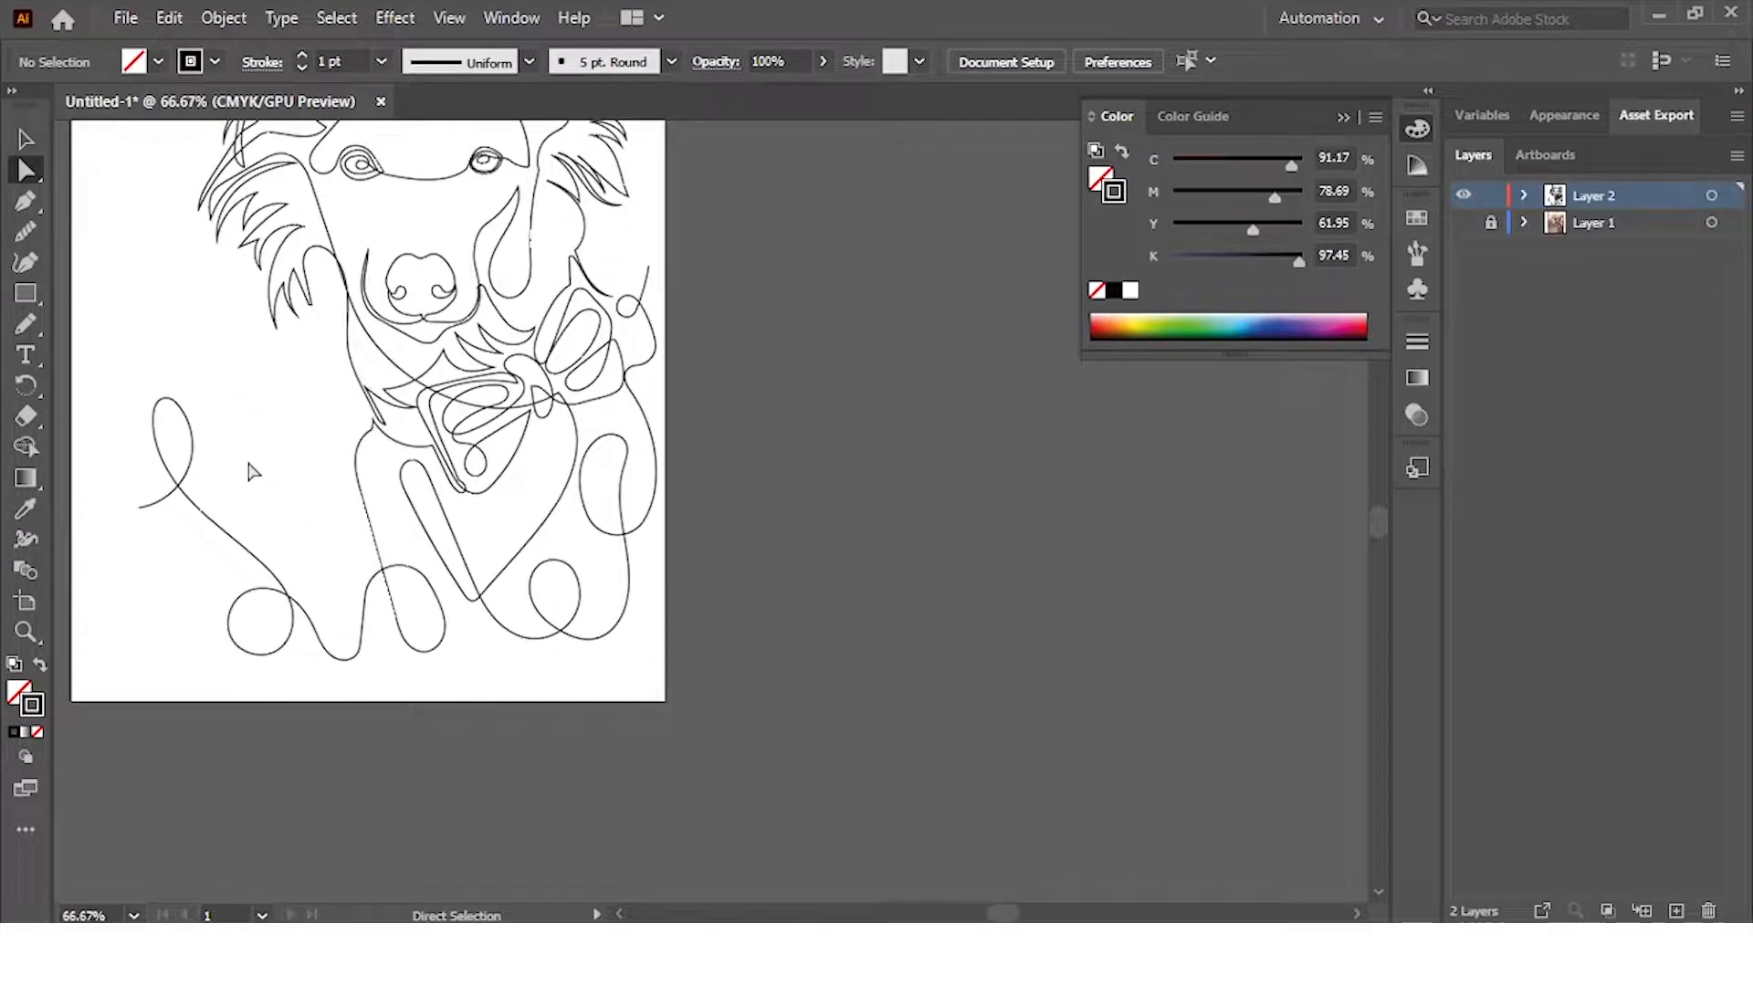
scroll(525, 452, up, 4)
click(523, 444)
drag(511, 465, 457, 556)
click(548, 375)
click(528, 335)
drag(559, 359, 641, 459)
click(528, 335)
click(650, 362)
drag(647, 388, 595, 652)
click(598, 628)
Round the corner of the left wing's upper fold where it meets the bow tie's knot
scroll(599, 626, up, 5)
click(454, 475)
drag(450, 462, 370, 420)
scroll(527, 555, down, 3)
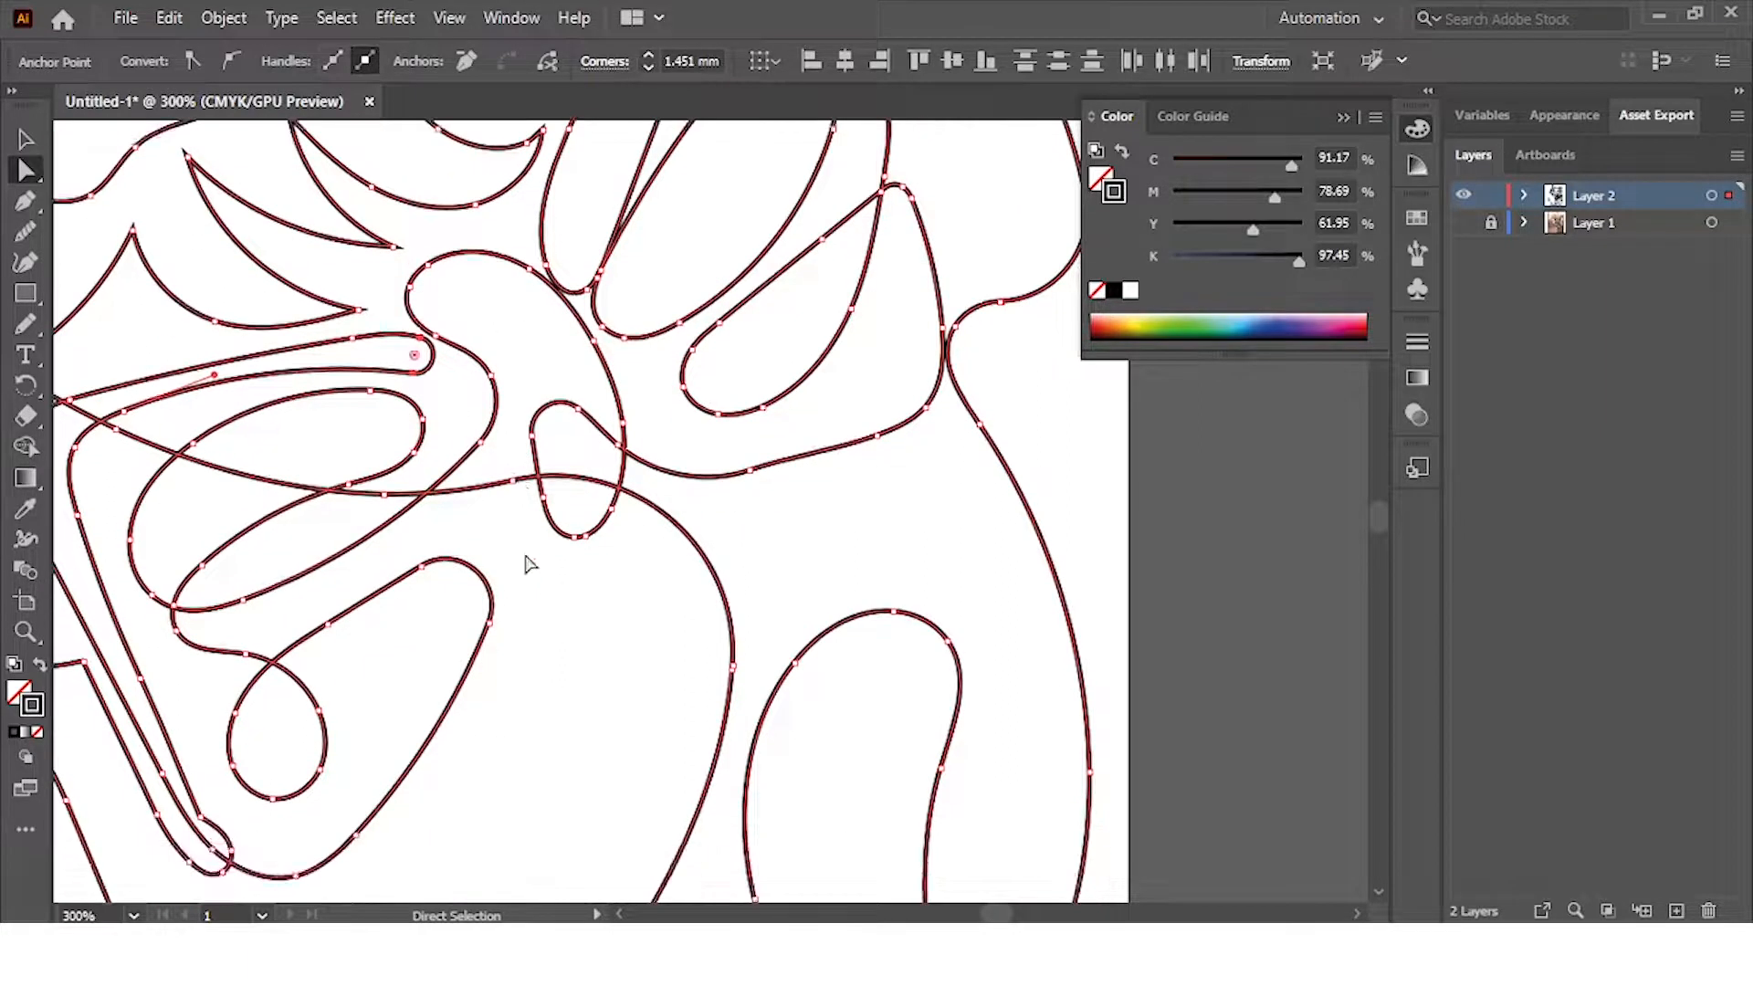
click(554, 658)
Smooth the corner where the collar line meets the lower end of the bow tie's left wing
drag(320, 700, 728, 493)
click(610, 608)
drag(628, 592, 953, 347)
click(856, 677)
click(488, 455)
drag(481, 474, 563, 782)
click(624, 772)
scroll(624, 772, down, 3)
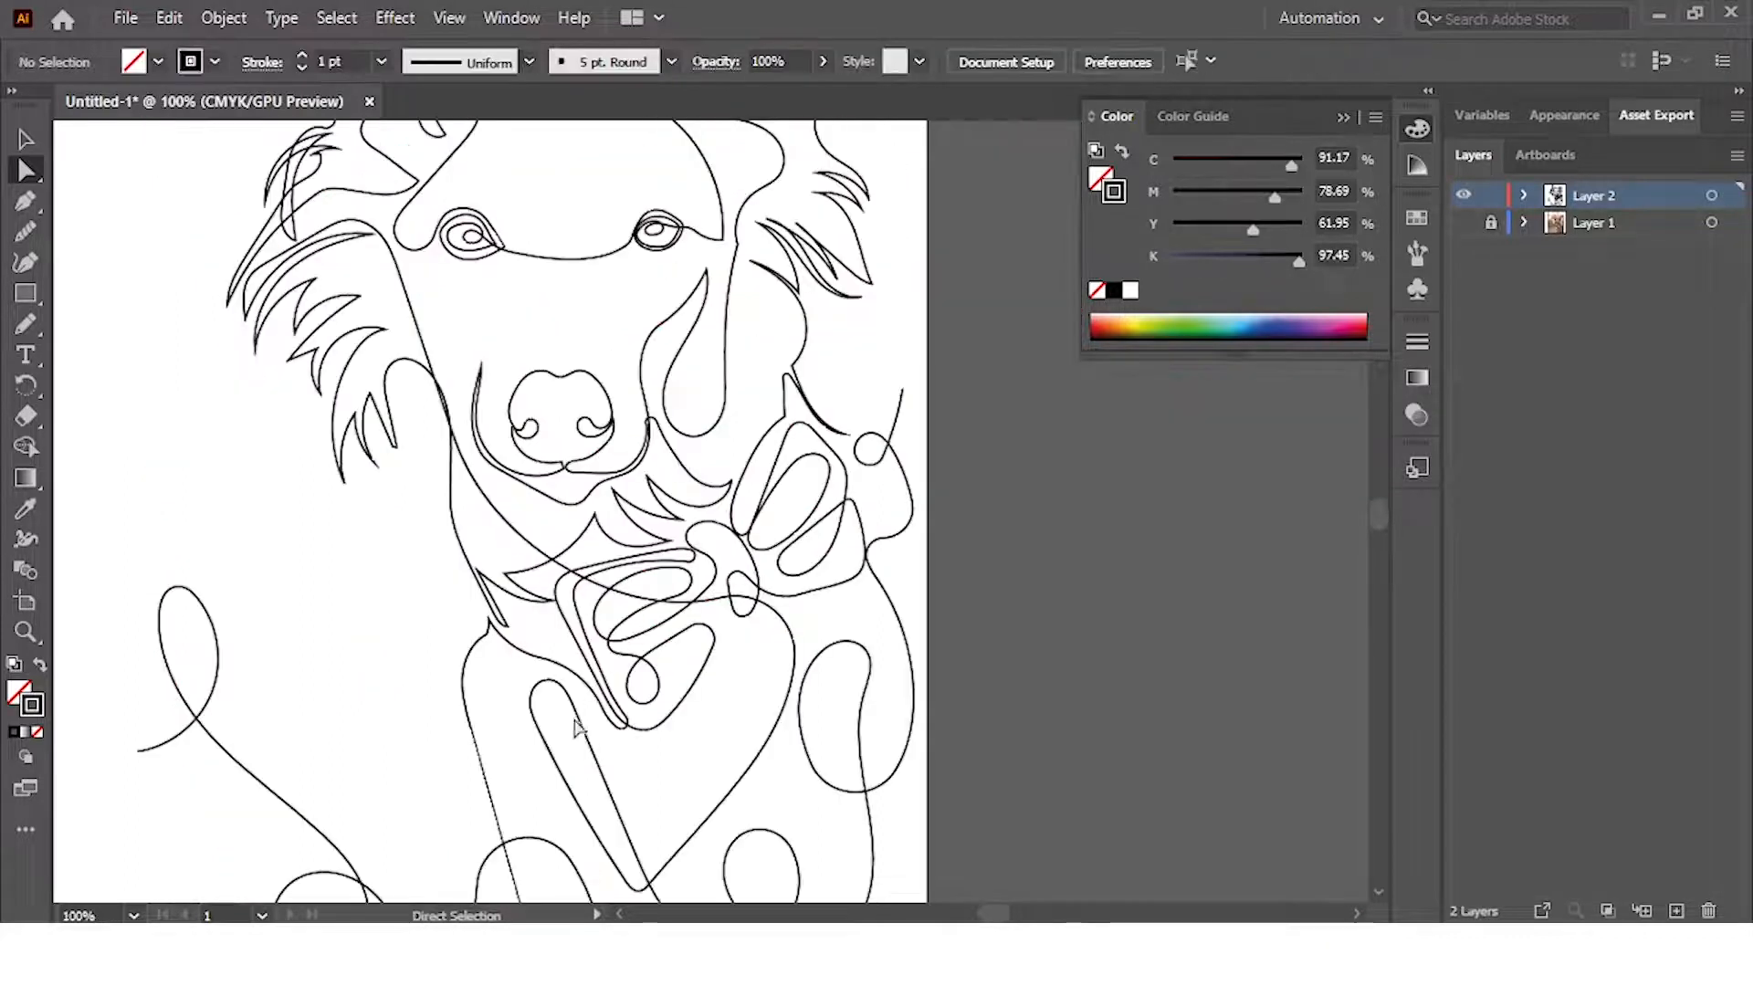
Try to round the pointed tip at the left end of the collar line
scroll(493, 650, up, 7)
drag(516, 681, 630, 832)
drag(546, 736, 402, 620)
click(190, 466)
scroll(317, 558, down, 4)
scroll(360, 618, up, 3)
click(415, 468)
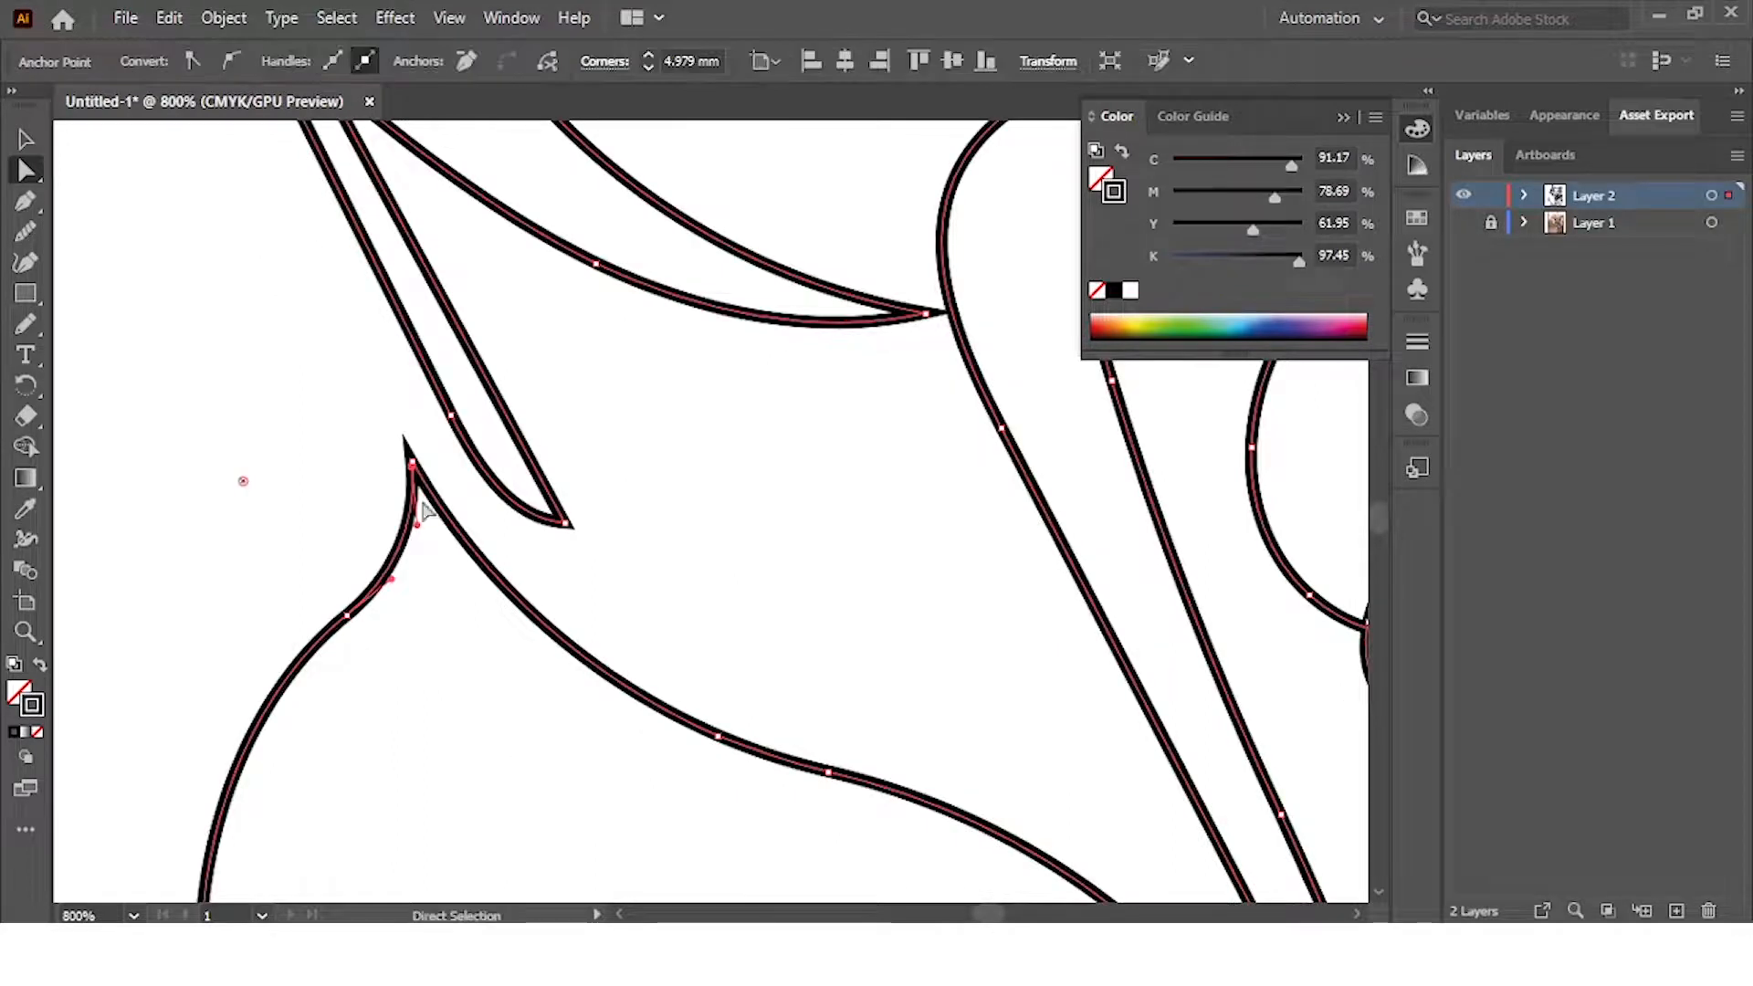
click(245, 487)
click(413, 464)
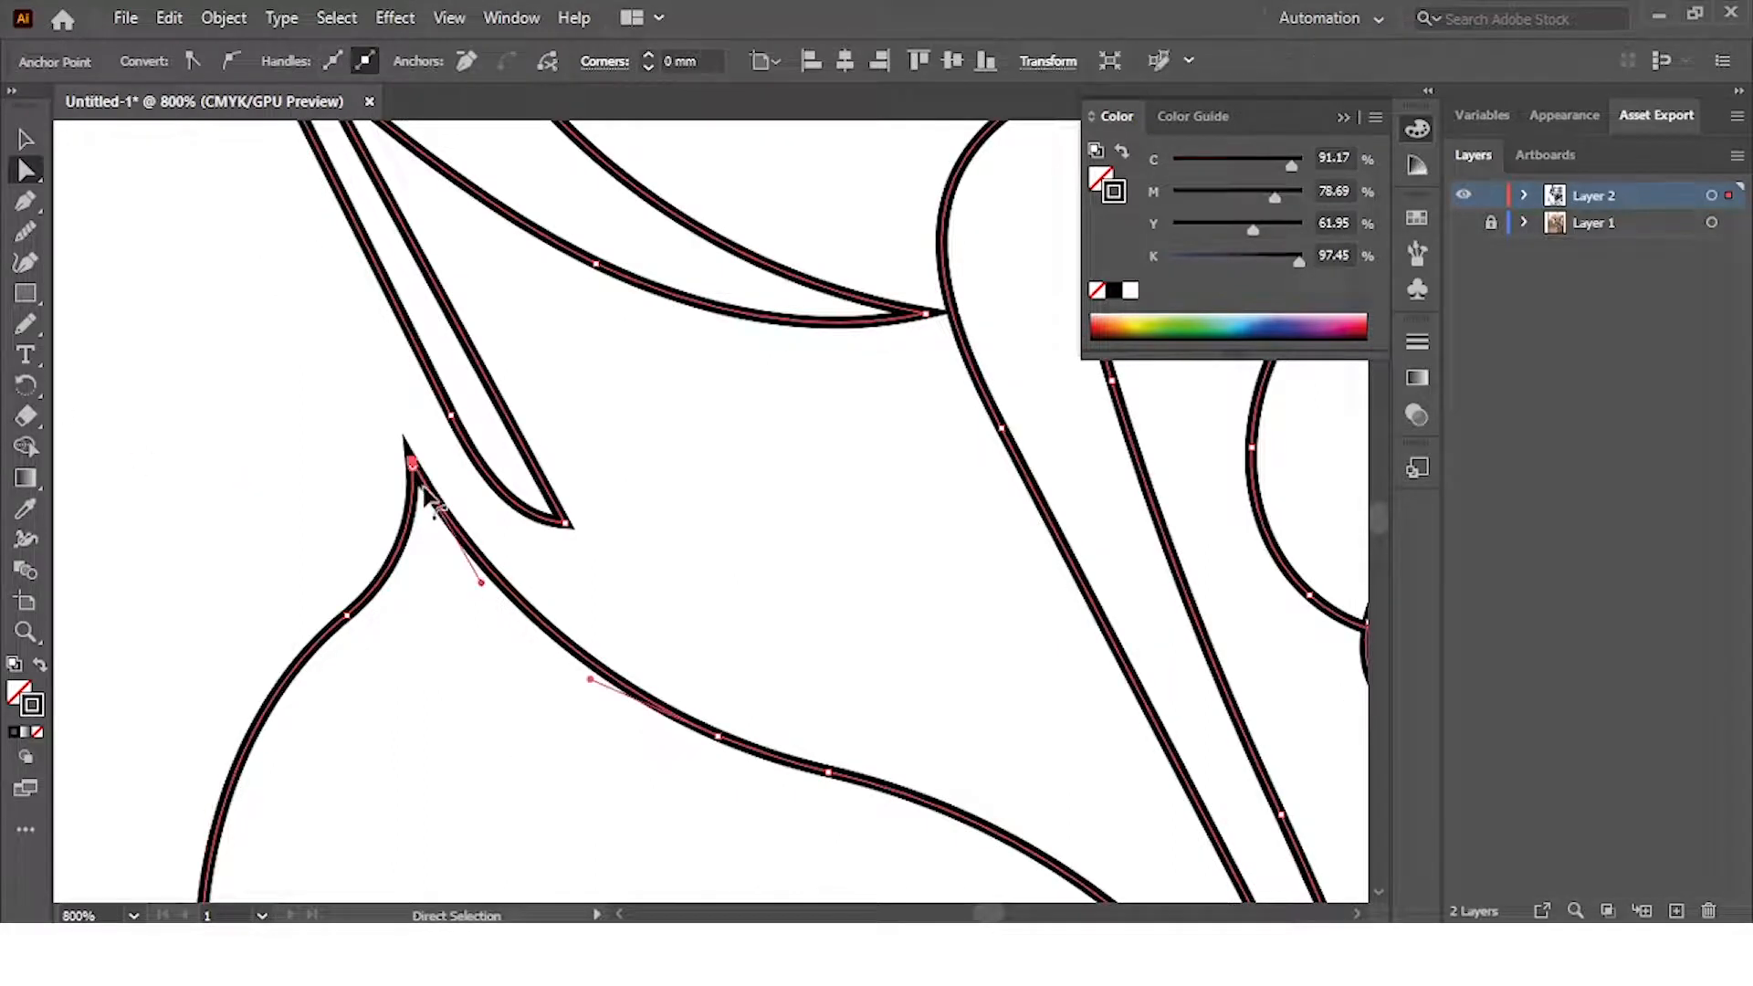
scroll(414, 476, up, 4)
drag(424, 495, 499, 772)
scroll(414, 479, up, 1)
scroll(497, 665, down, 6)
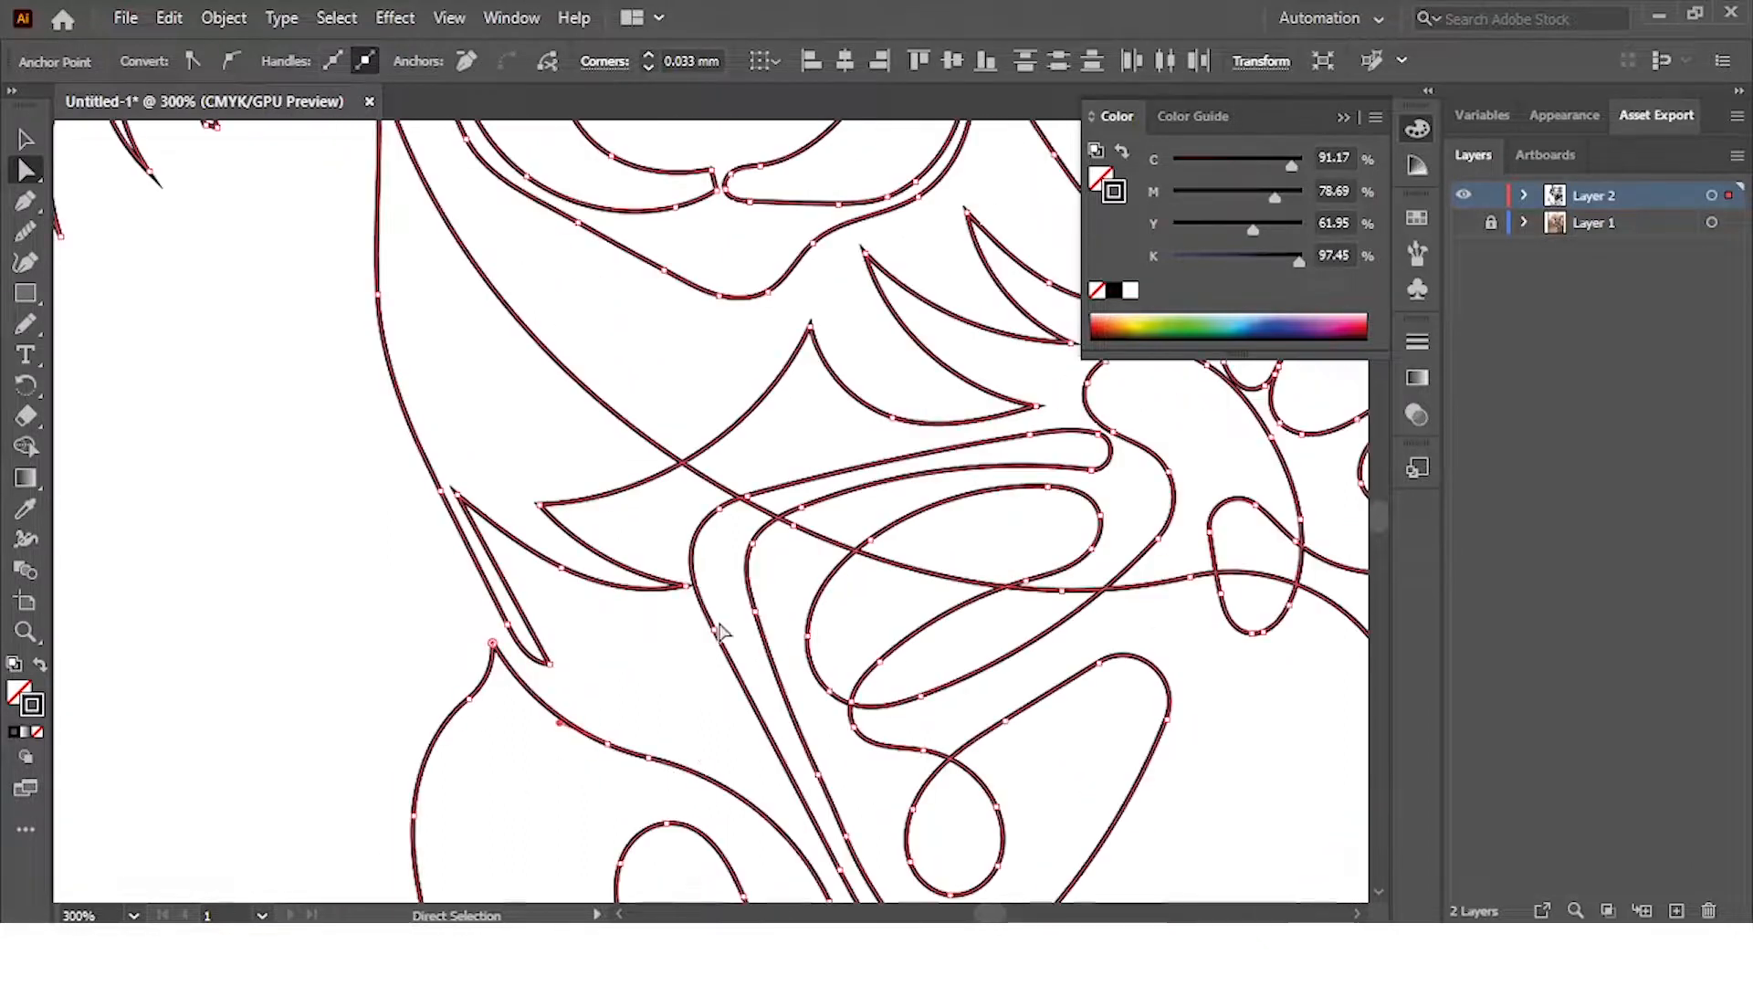
Round the sharp corner of the neck line beside the narrow tip above the bow tie's right wing
scroll(715, 603, down, 2)
drag(320, 690, 439, 402)
click(435, 398)
scroll(476, 429, down, 2)
drag(691, 344, 604, 675)
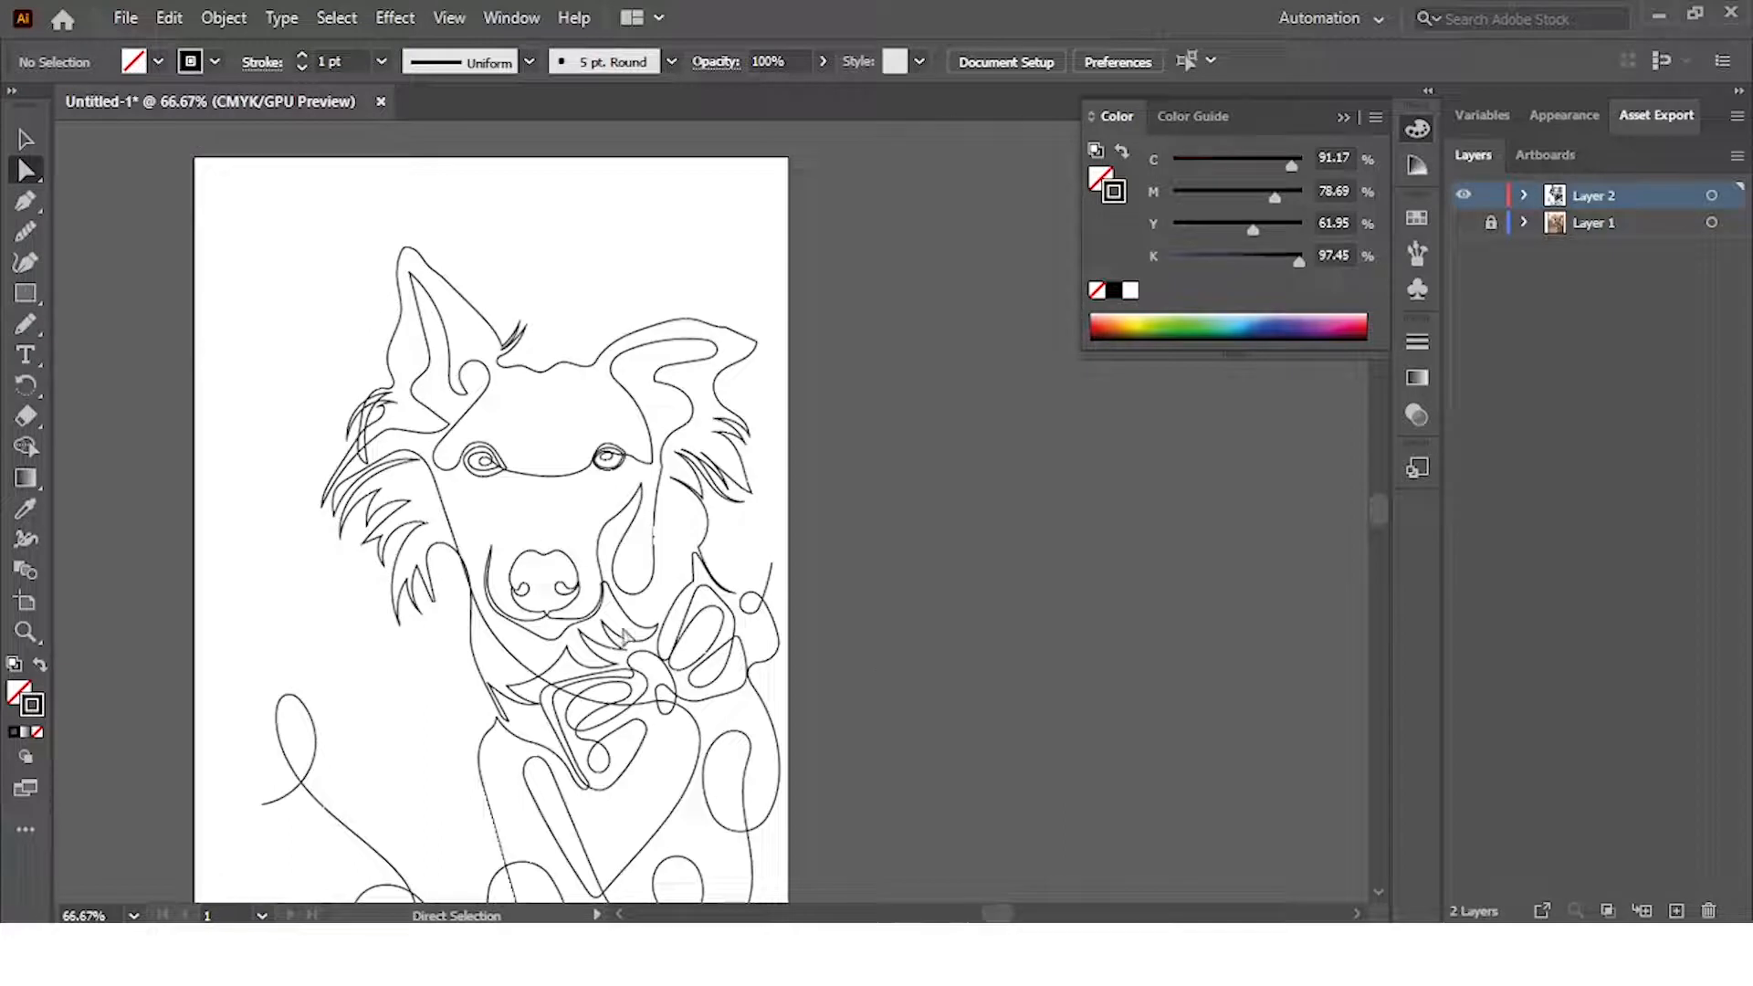
scroll(753, 680, up, 10)
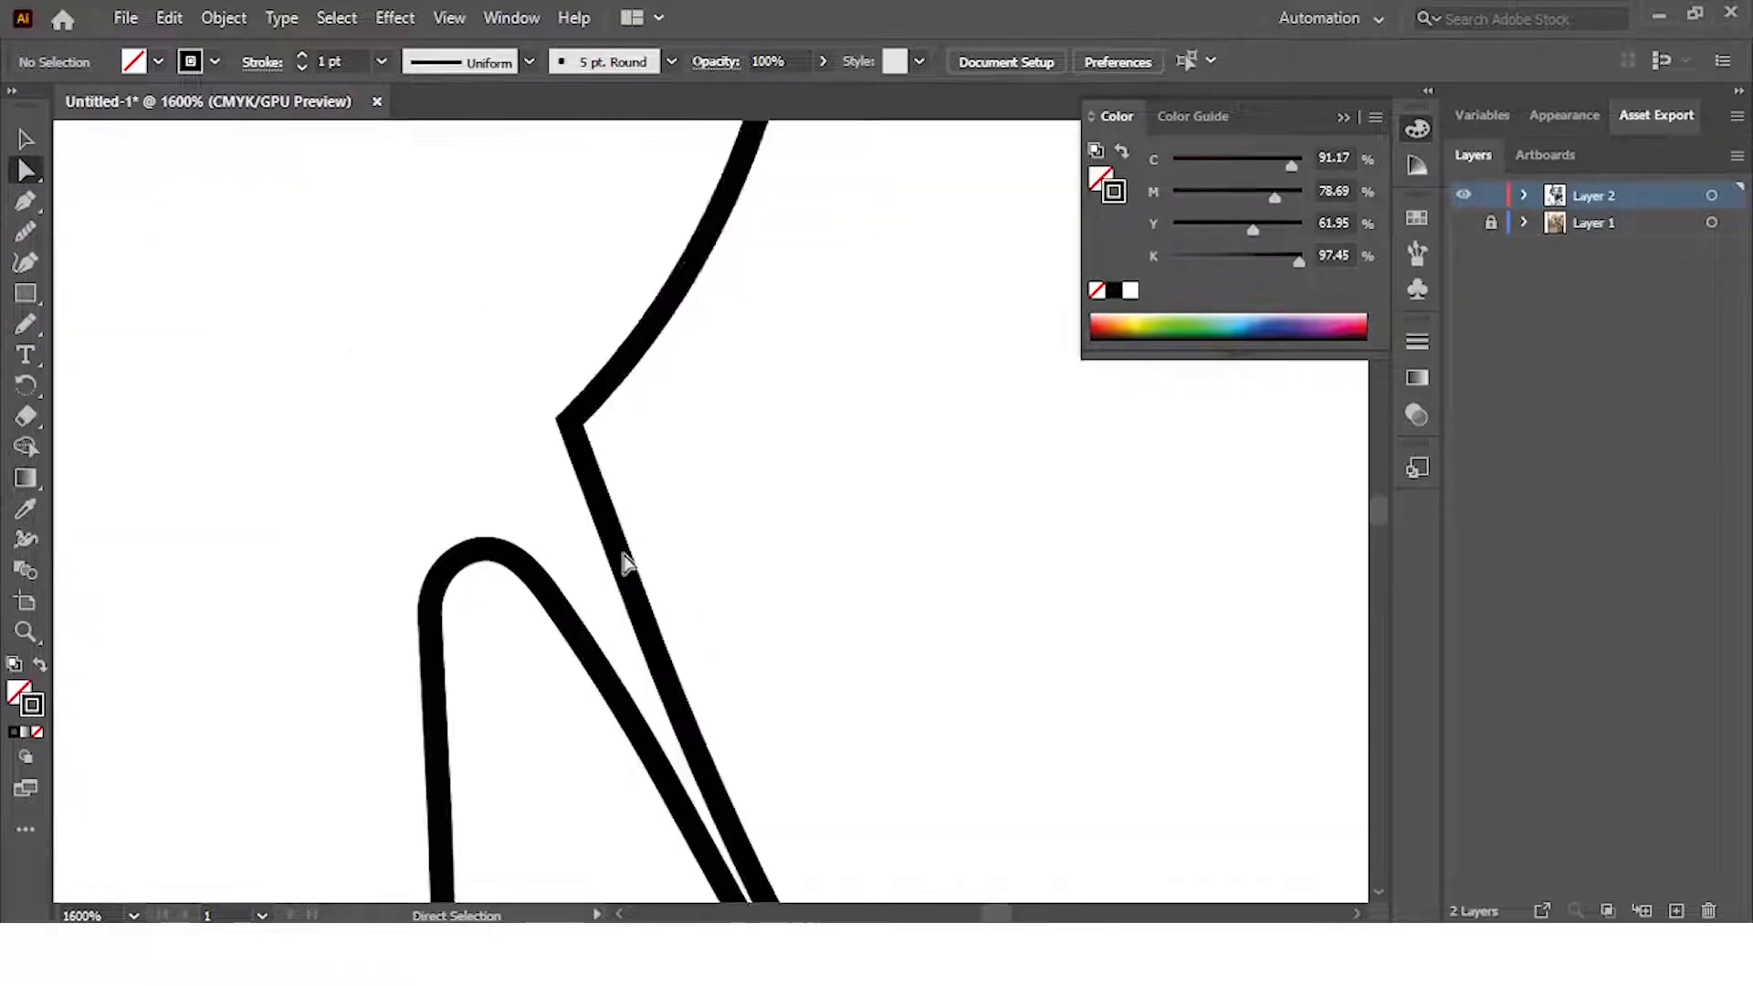
key(ctrl+a)
drag(452, 650, 388, 552)
scroll(389, 551, down, 4)
click(435, 373)
drag(454, 376, 592, 474)
click(593, 484)
scroll(593, 488, down, 5)
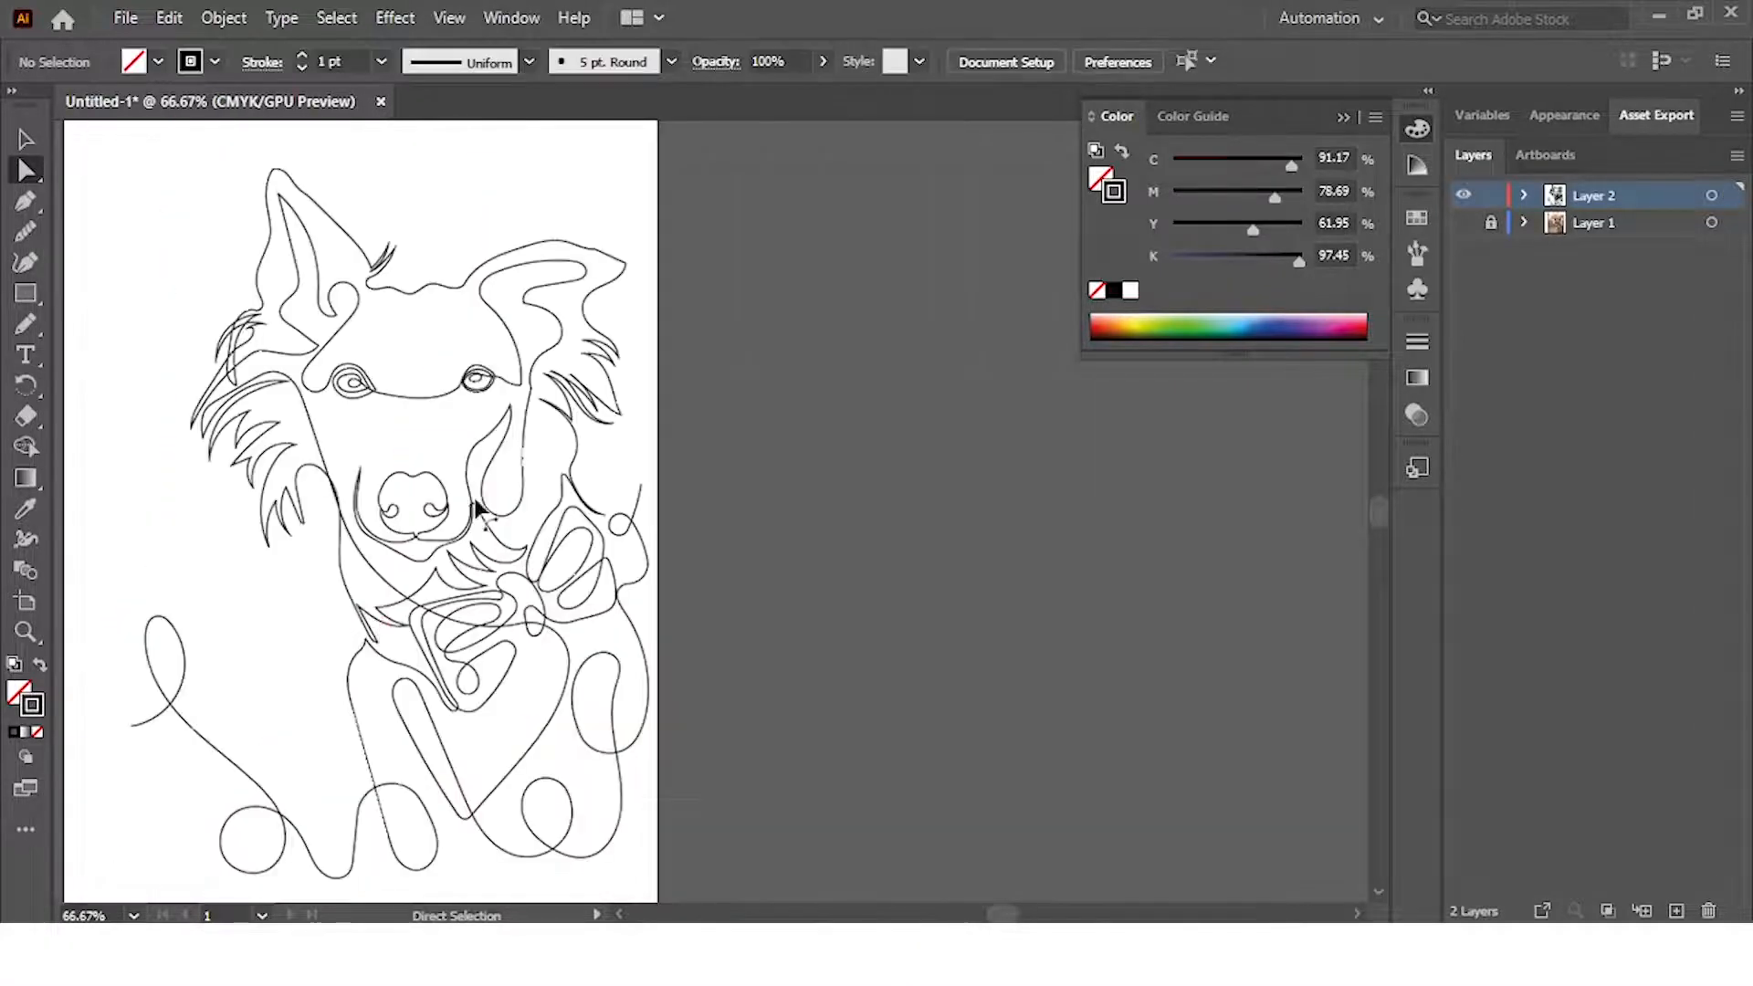
Round the sharp corners of the left ear's inner line above the left eye
scroll(520, 469, down, 2)
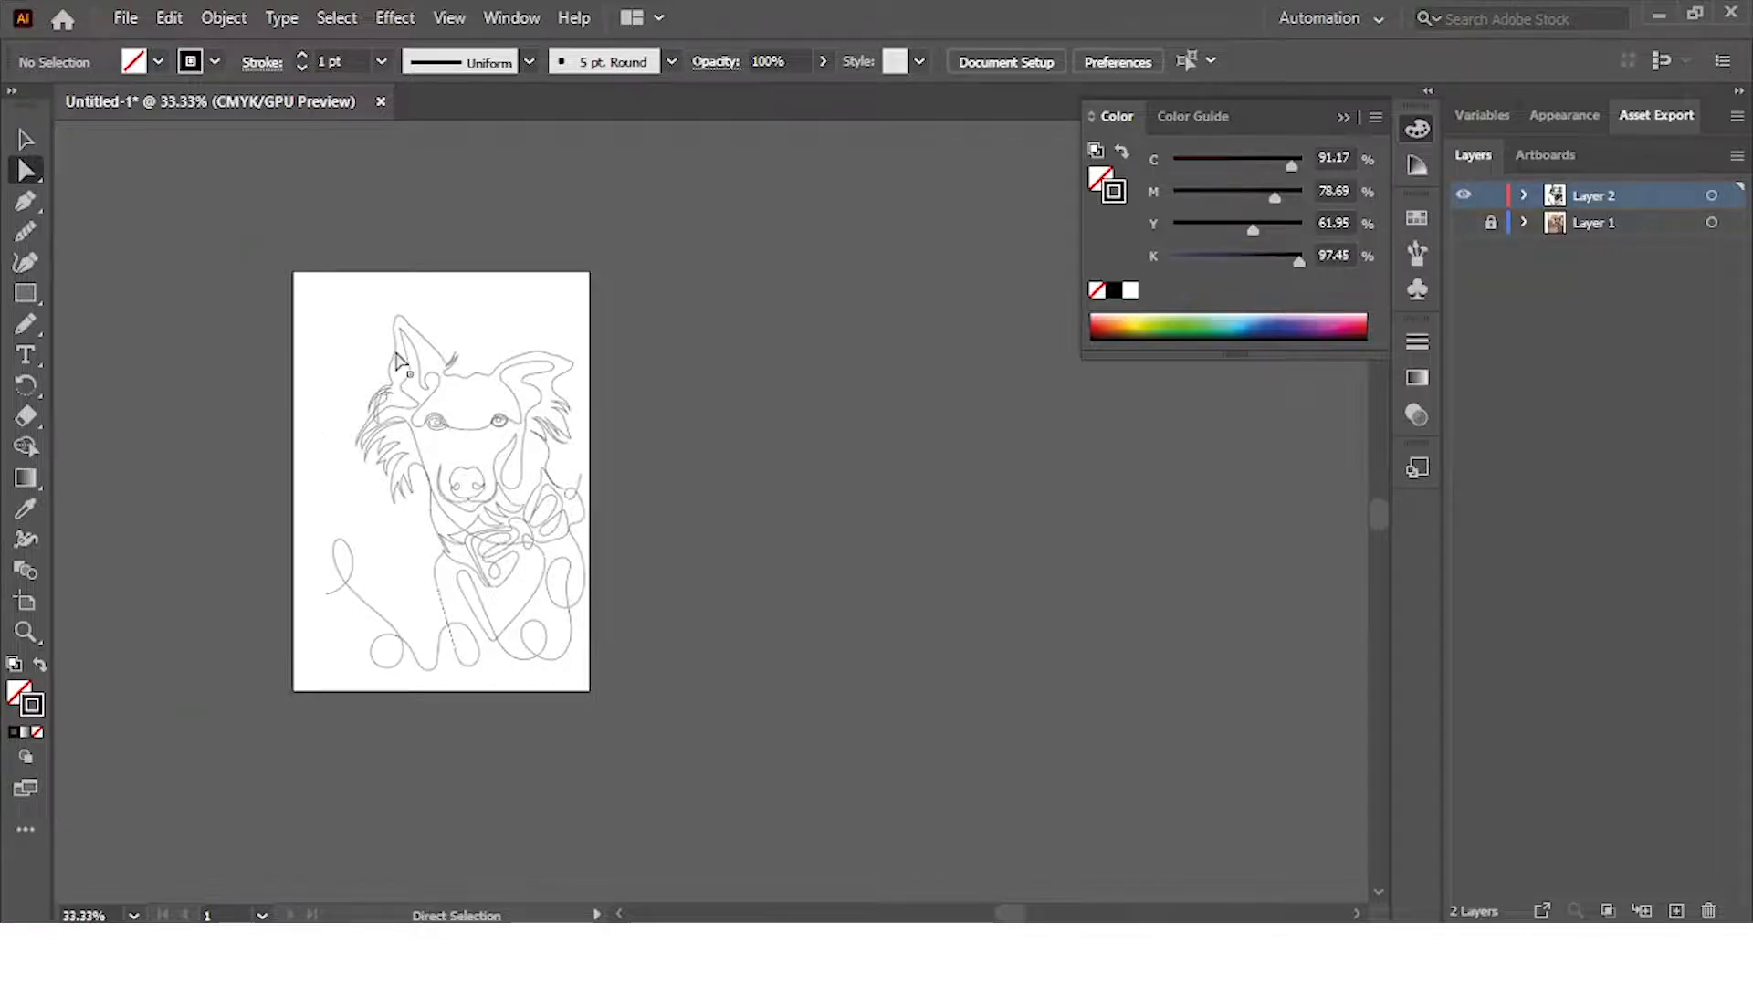
scroll(398, 360, up, 6)
scroll(454, 450, up, 3)
click(405, 606)
key(Delete)
click(559, 332)
click(528, 344)
key(Delete)
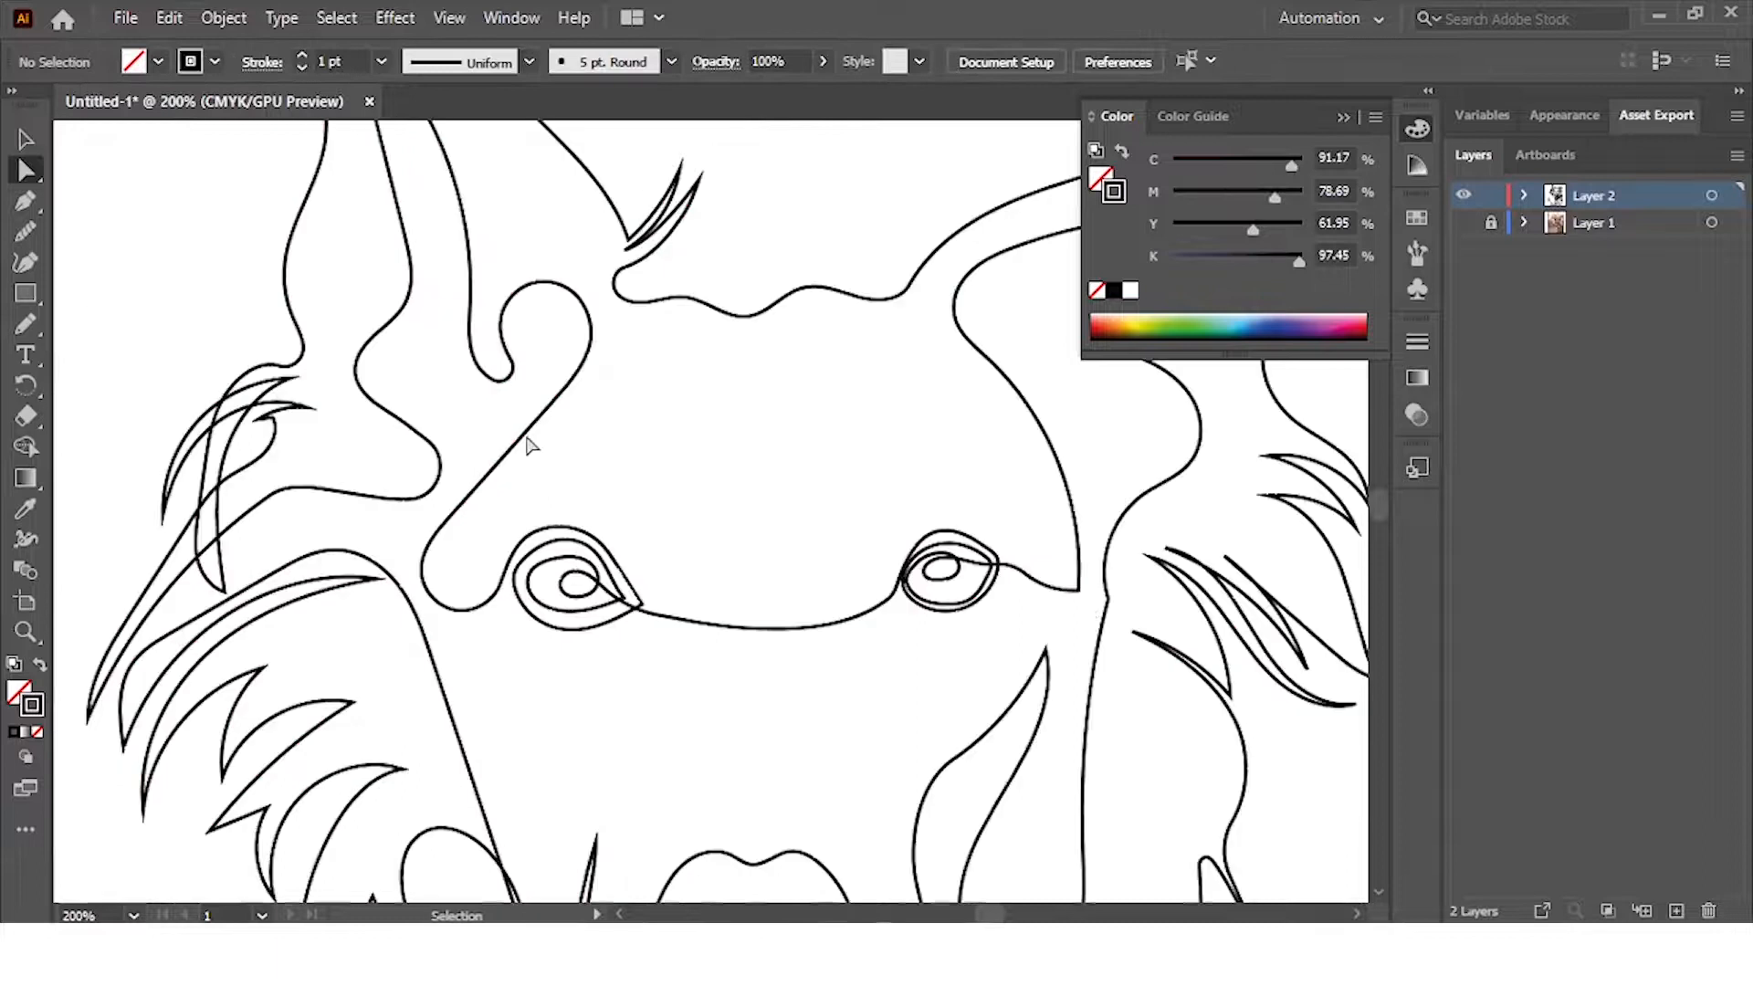
Round the sharp corner where the right ear's inner line turns toward the right eye
scroll(1059, 570, up, 2)
click(1058, 570)
drag(1037, 548, 943, 444)
click(1236, 619)
drag(1211, 619, 679, 627)
click(810, 661)
scroll(811, 661, down, 4)
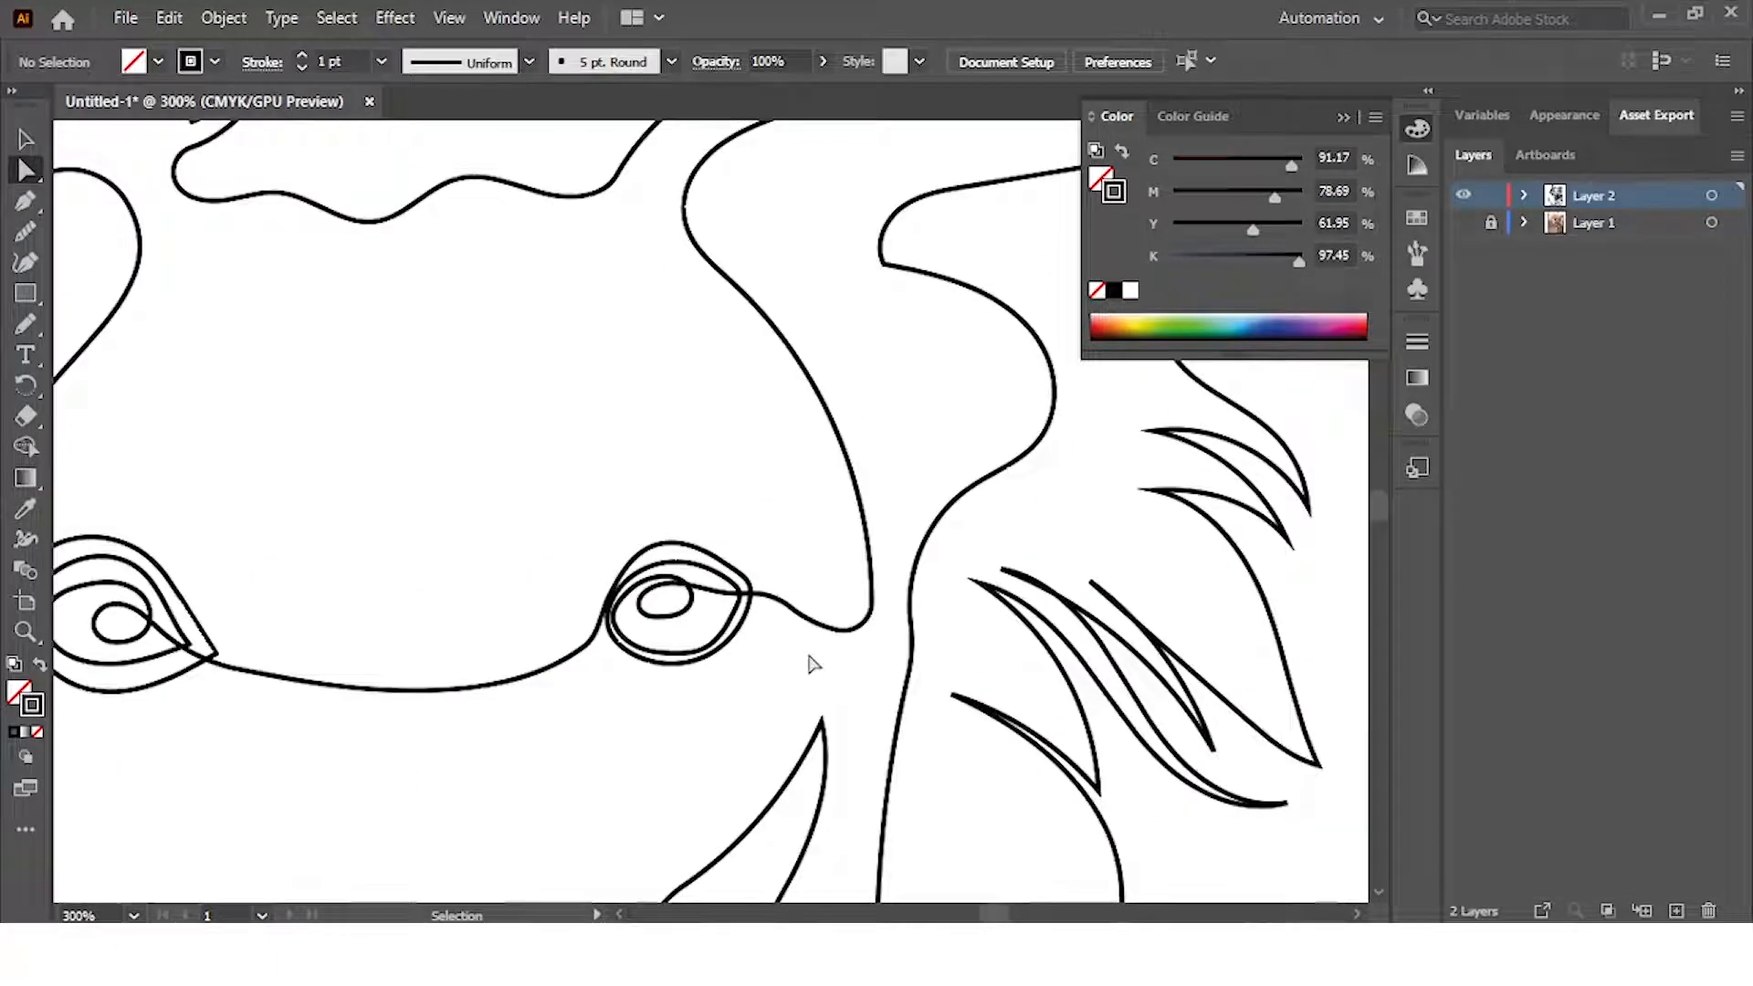
Smooth the line running from the right eye's outer corner toward the ear with the Smooth tool
scroll(810, 659, up, 3)
click(37, 240)
mouse_move(668, 508)
mouse_down()
mouse_move(791, 561)
mouse_move(956, 595)
mouse_move(790, 567)
mouse_move(826, 595)
mouse_up()
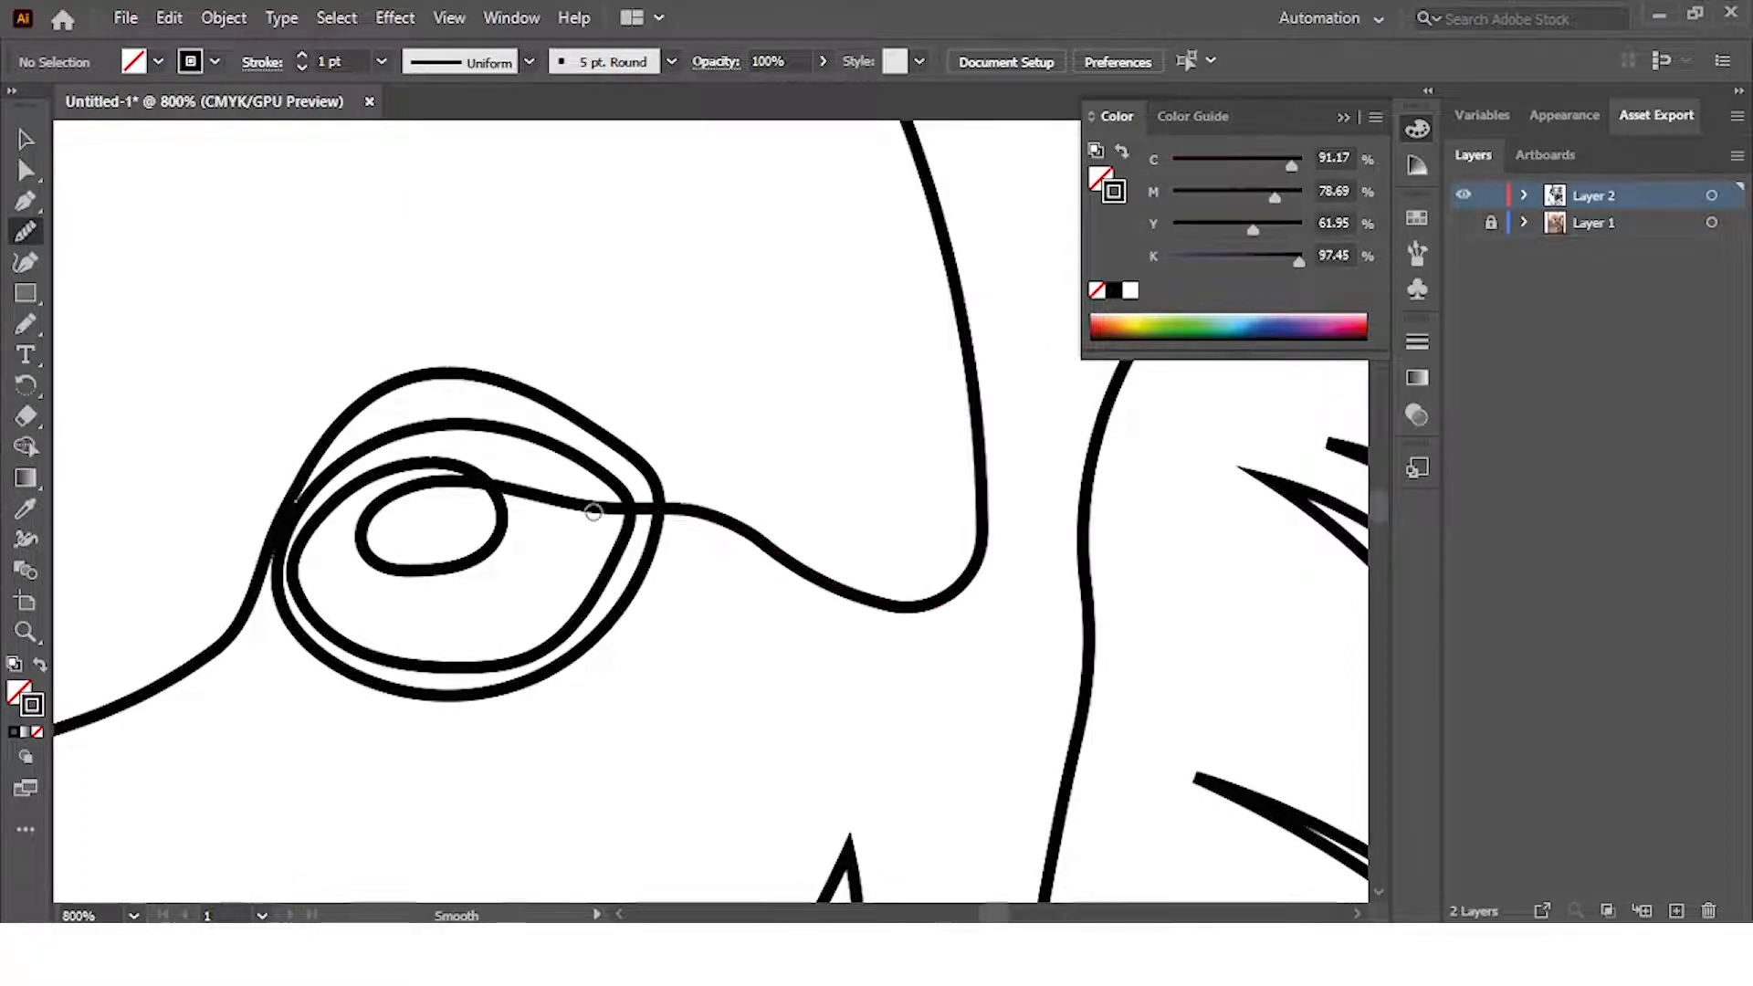
drag(594, 513, 700, 518)
key(ctrl+a)
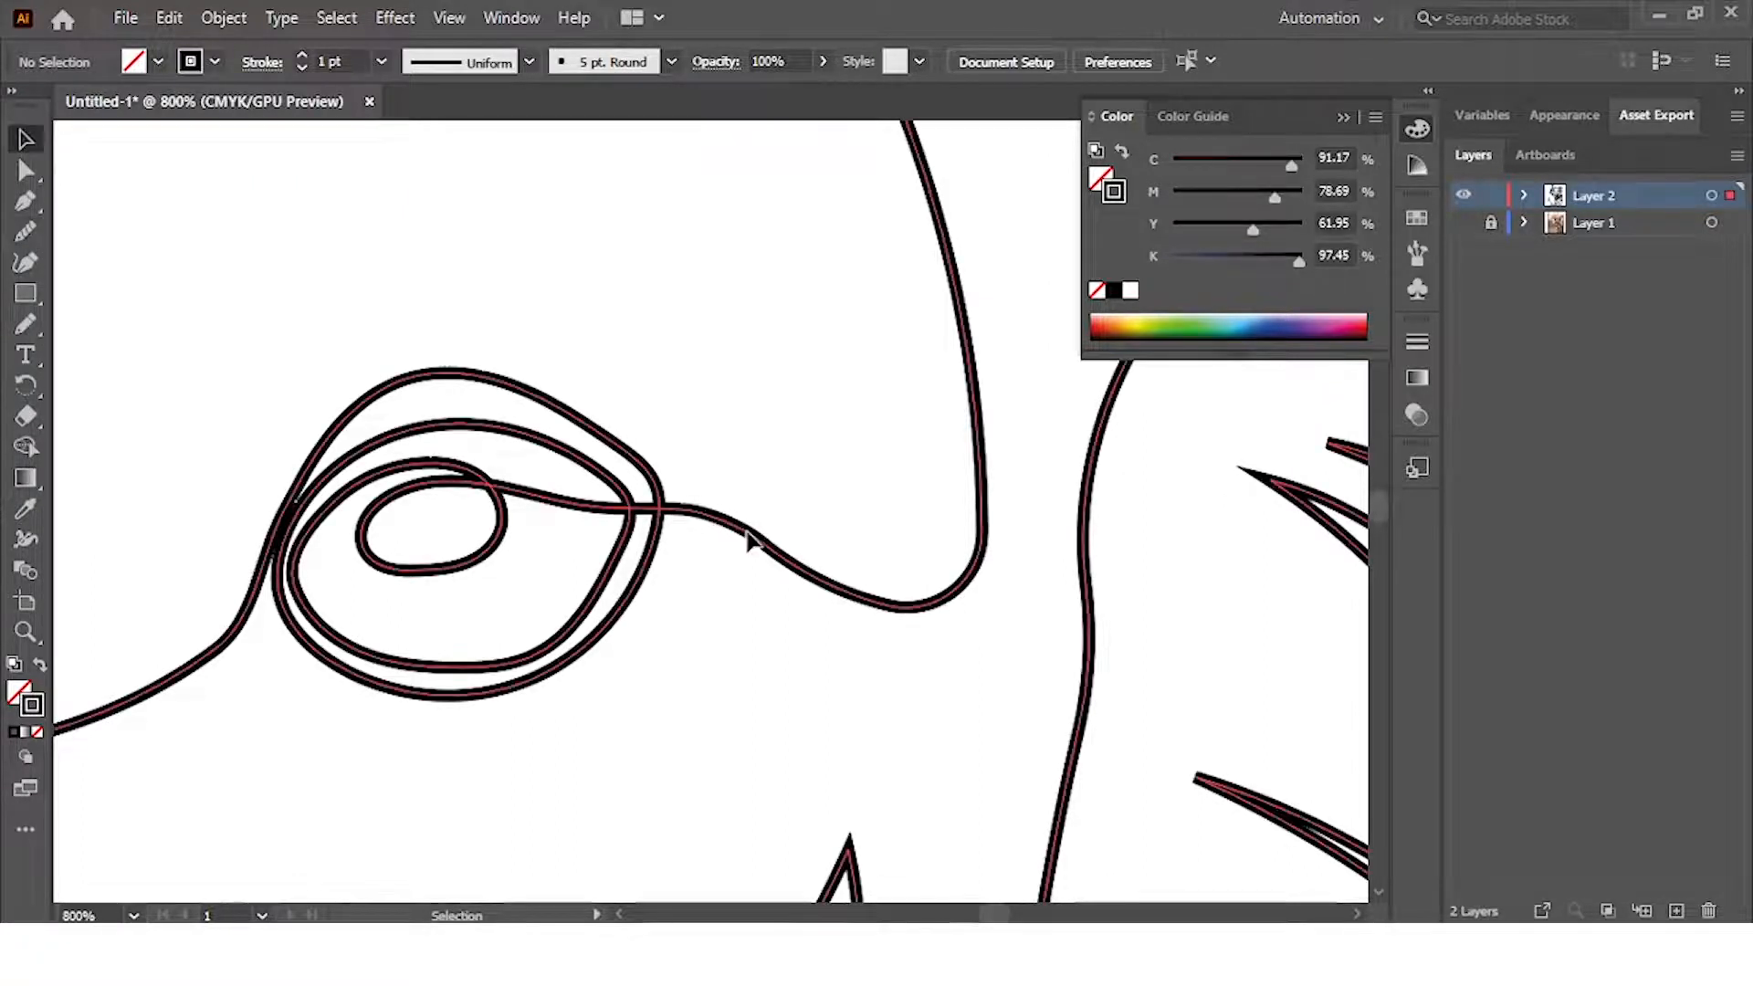
key(v)
click(25, 263)
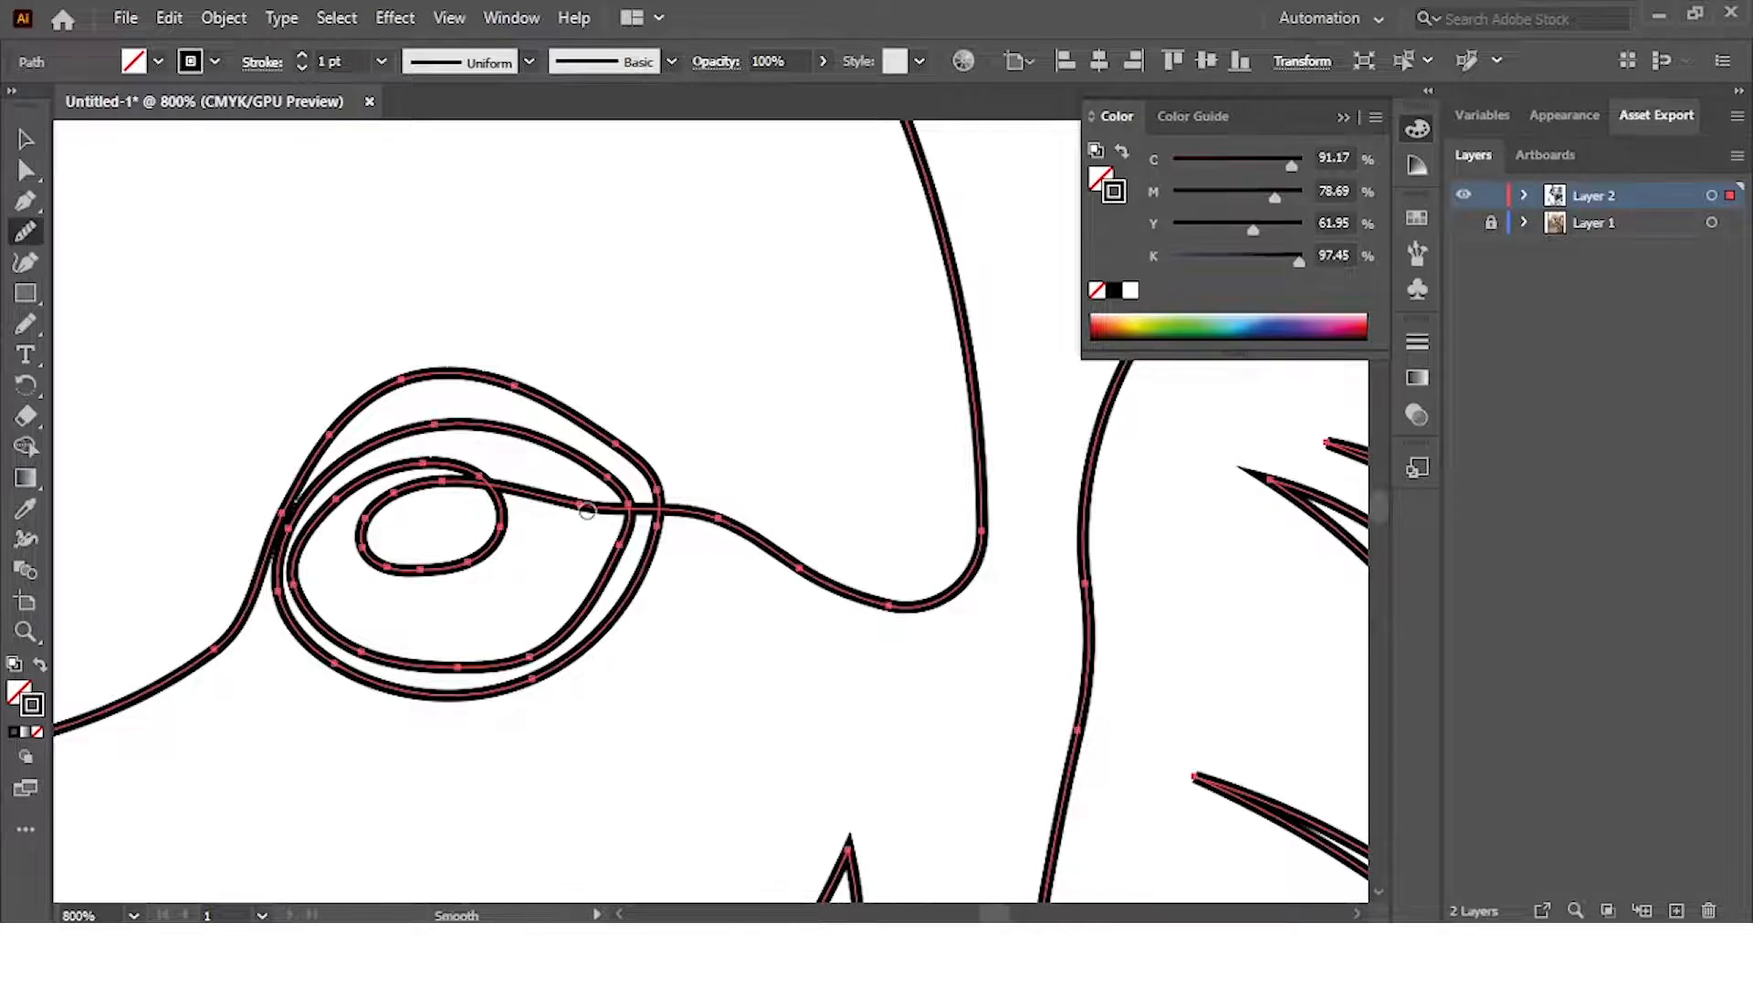
drag(587, 511, 986, 482)
scroll(984, 485, down, 3)
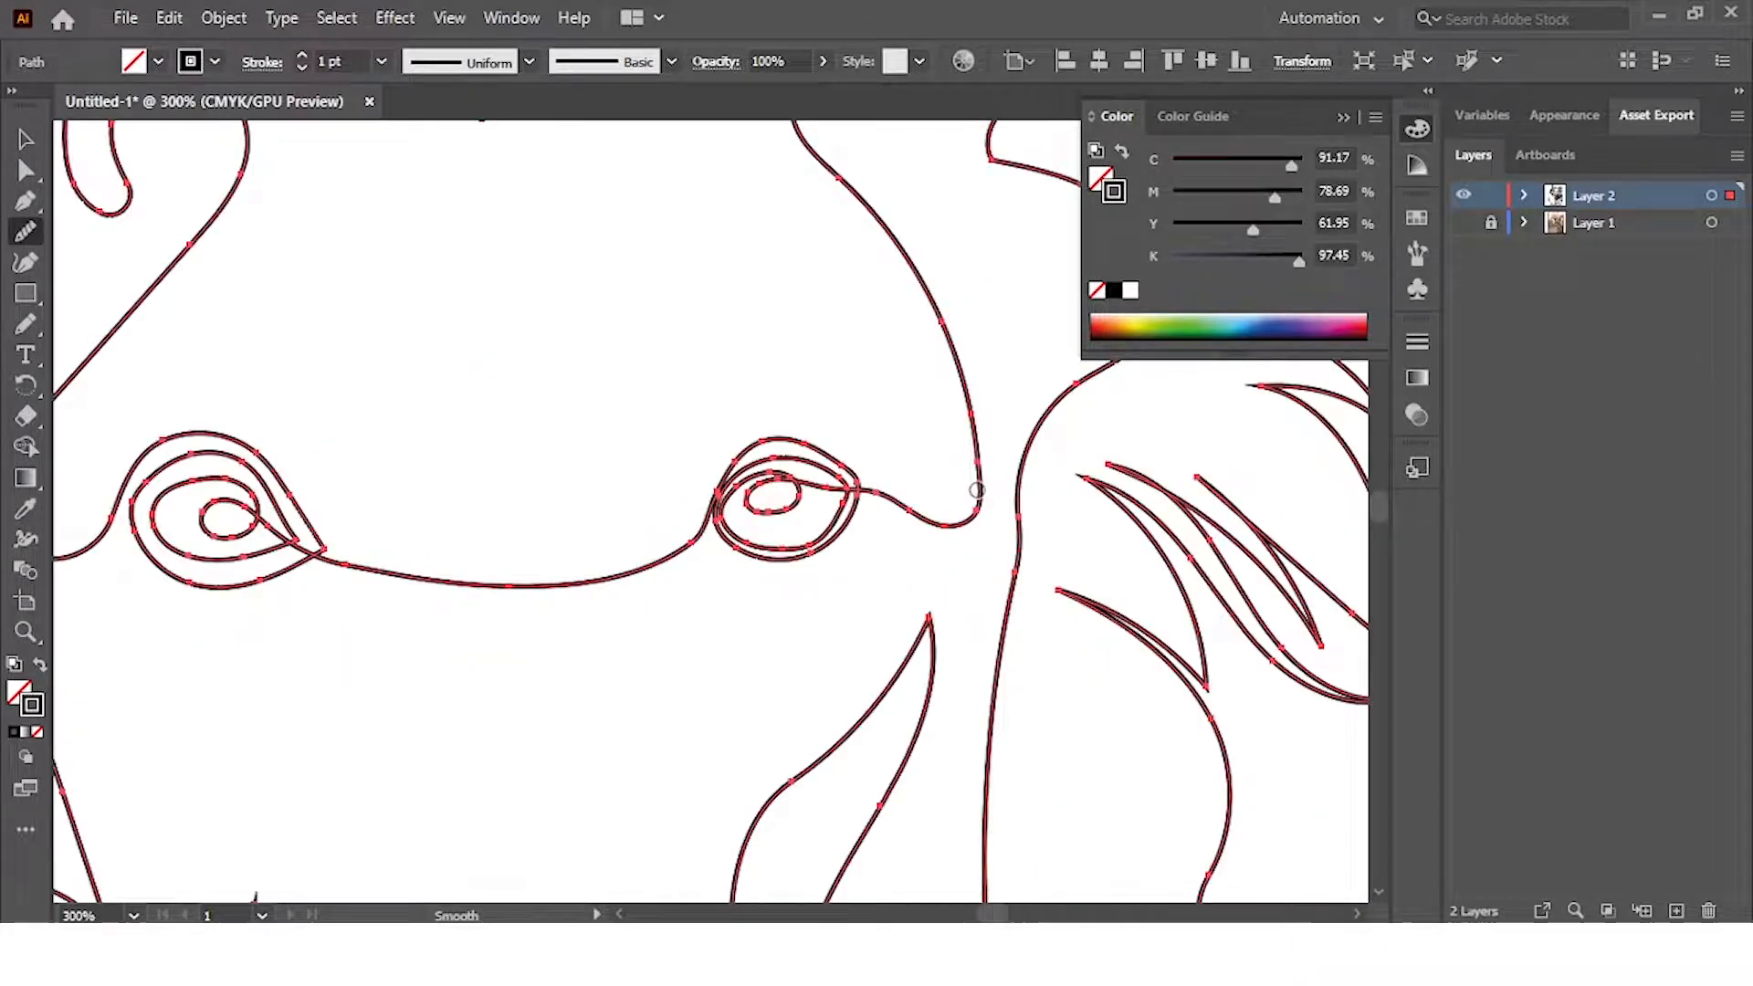
Round the sharp corner in the right ear's inner line below the fold
drag(1052, 555, 498, 685)
scroll(497, 548, down, 2)
click(26, 170)
click(532, 432)
scroll(477, 413, up, 6)
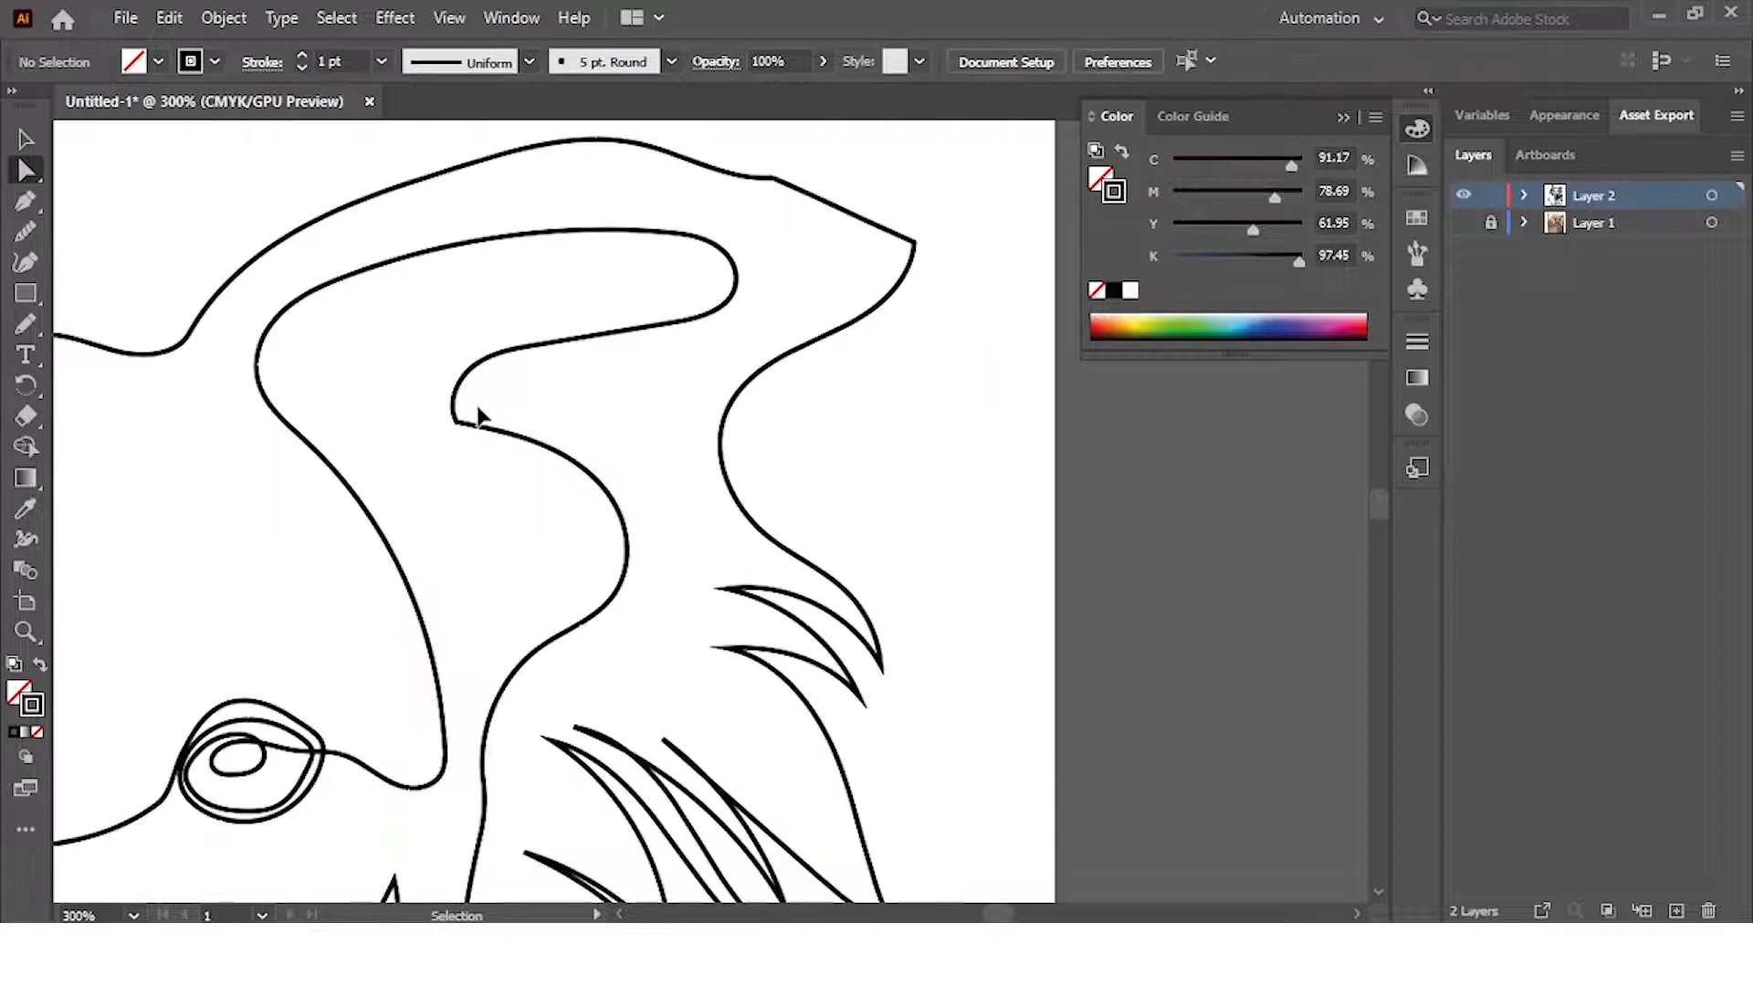
click(371, 465)
drag(386, 443, 492, 431)
click(900, 399)
Round the kink in the right ear's upper outline and its pointed tip, giving the tip a corner radius of about 0.24 mm
scroll(922, 418, down, 5)
drag(984, 355, 758, 579)
scroll(754, 545, up, 5)
click(694, 289)
drag(693, 305, 540, 666)
scroll(541, 671, down, 4)
click(847, 494)
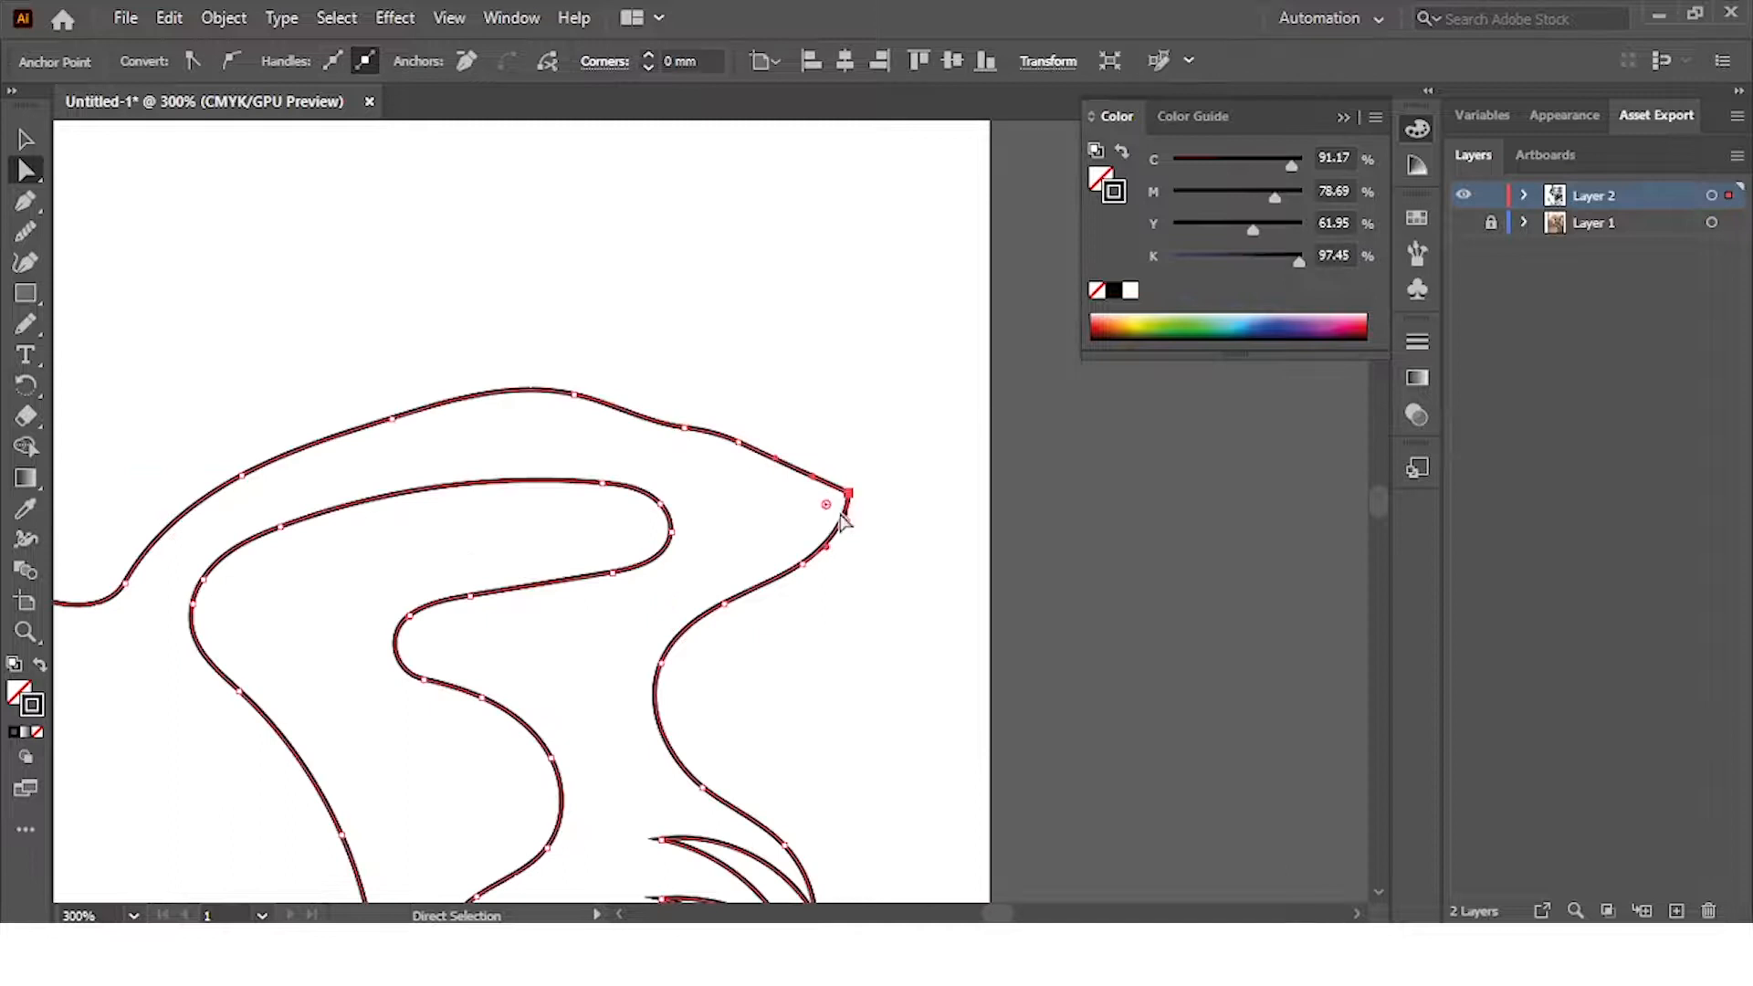
drag(582, 605, 841, 495)
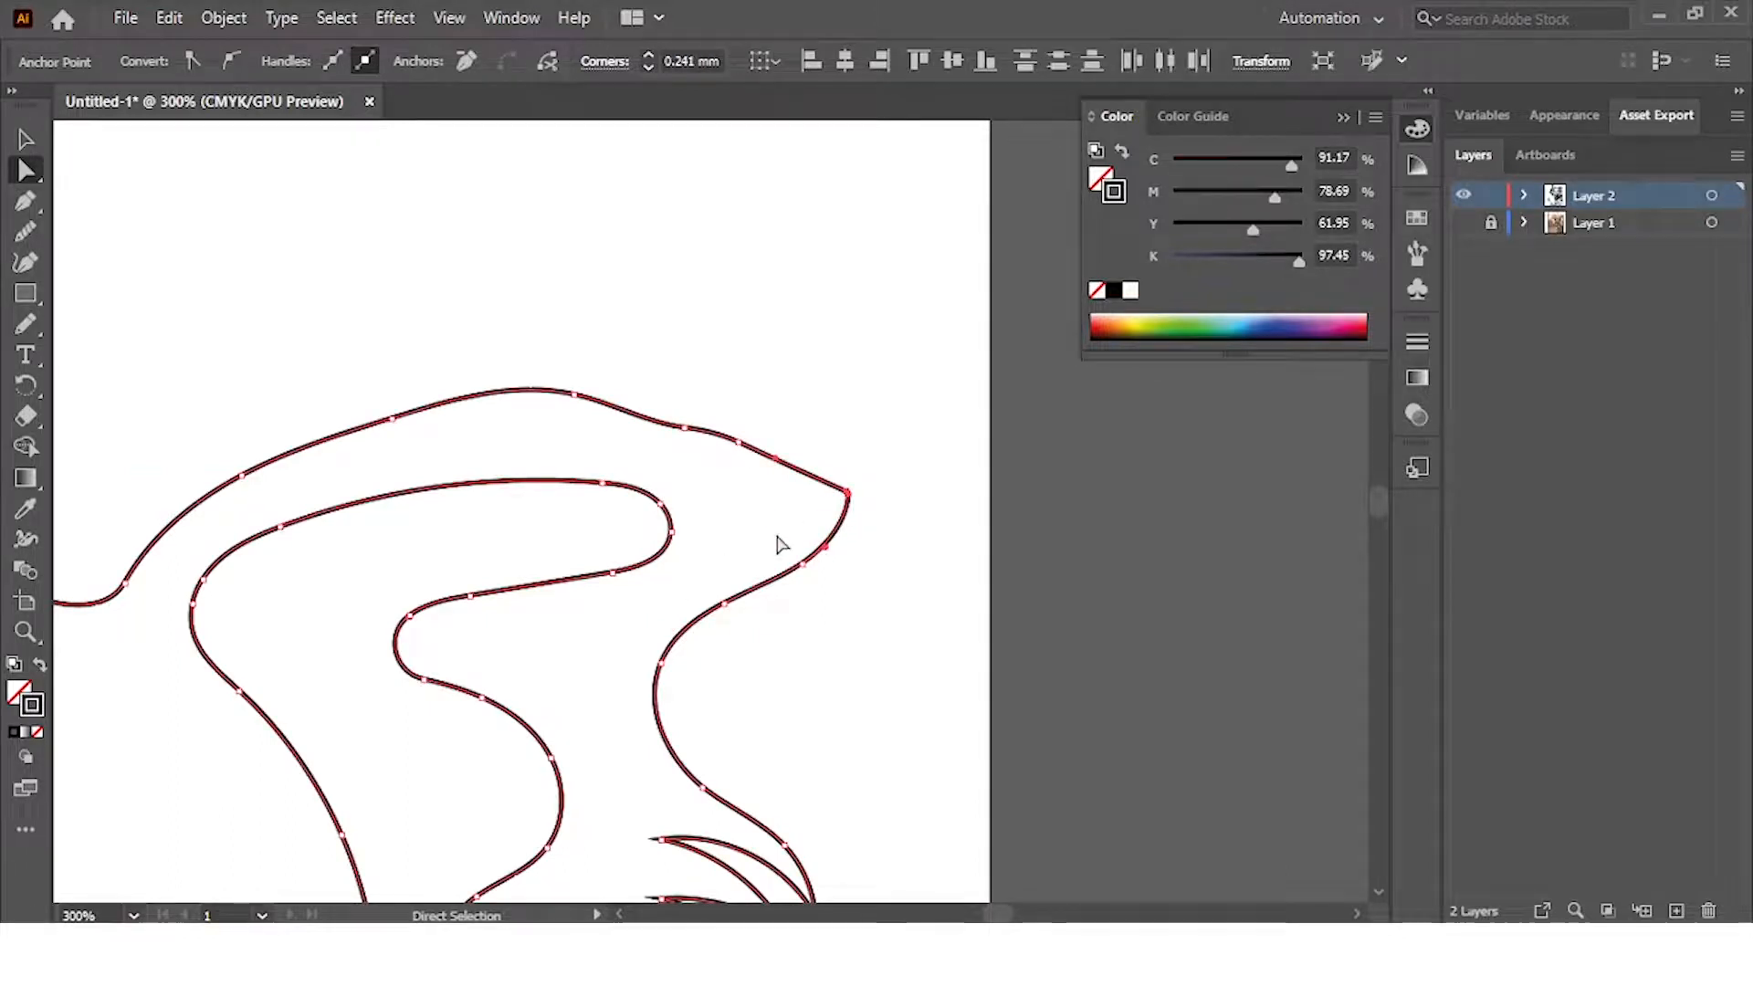
click(799, 577)
Smooth the wavy part of the right ear's upper outline near the tip with the Smooth tool
click(24, 231)
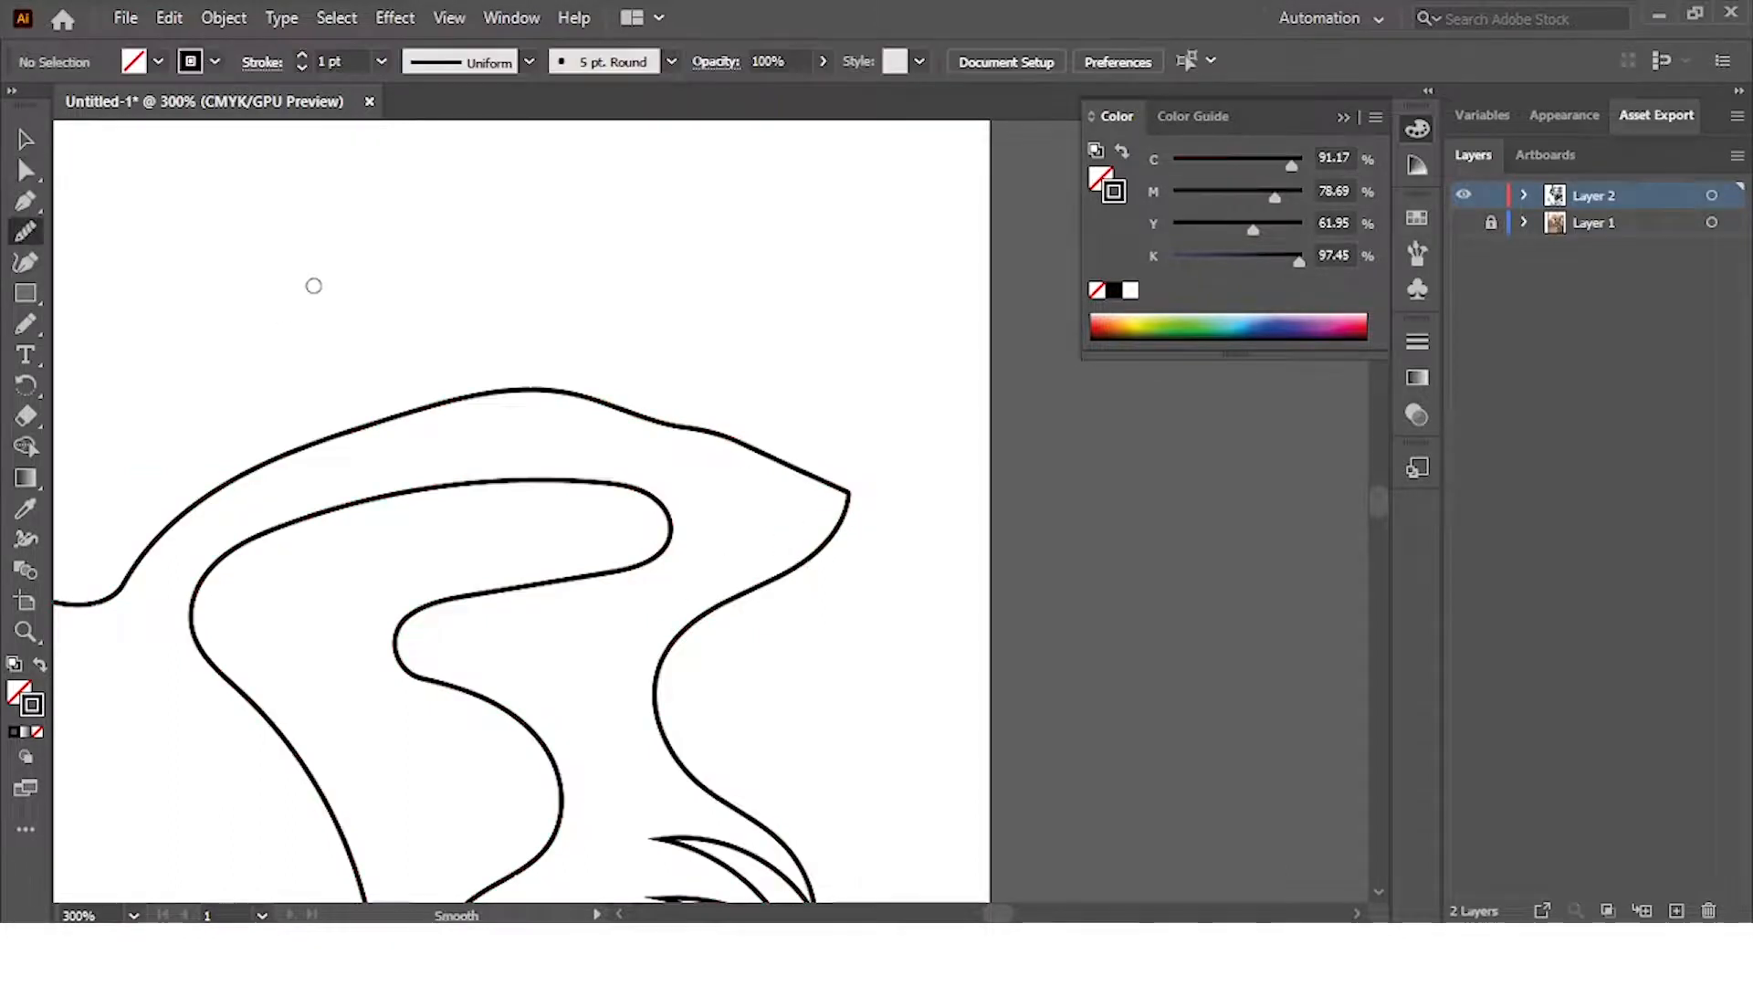
ctrl+click(696, 433)
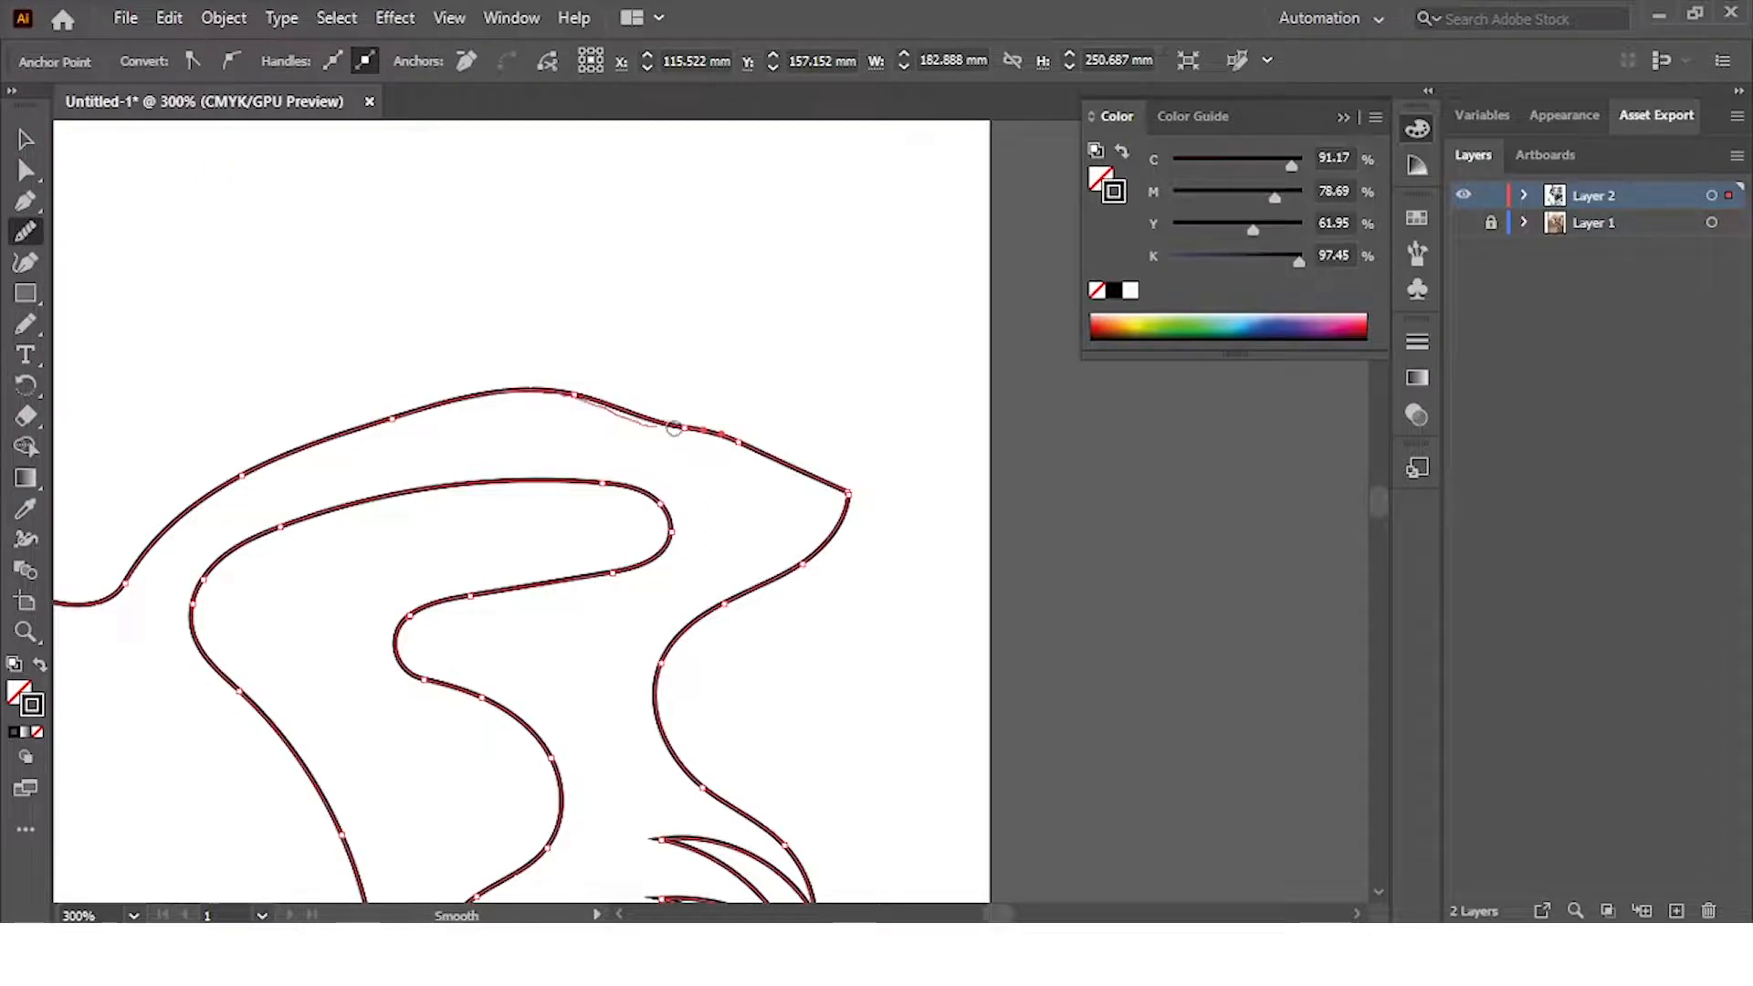
drag(674, 429, 677, 431)
key(ctrl+a)
key(ctrl+1)
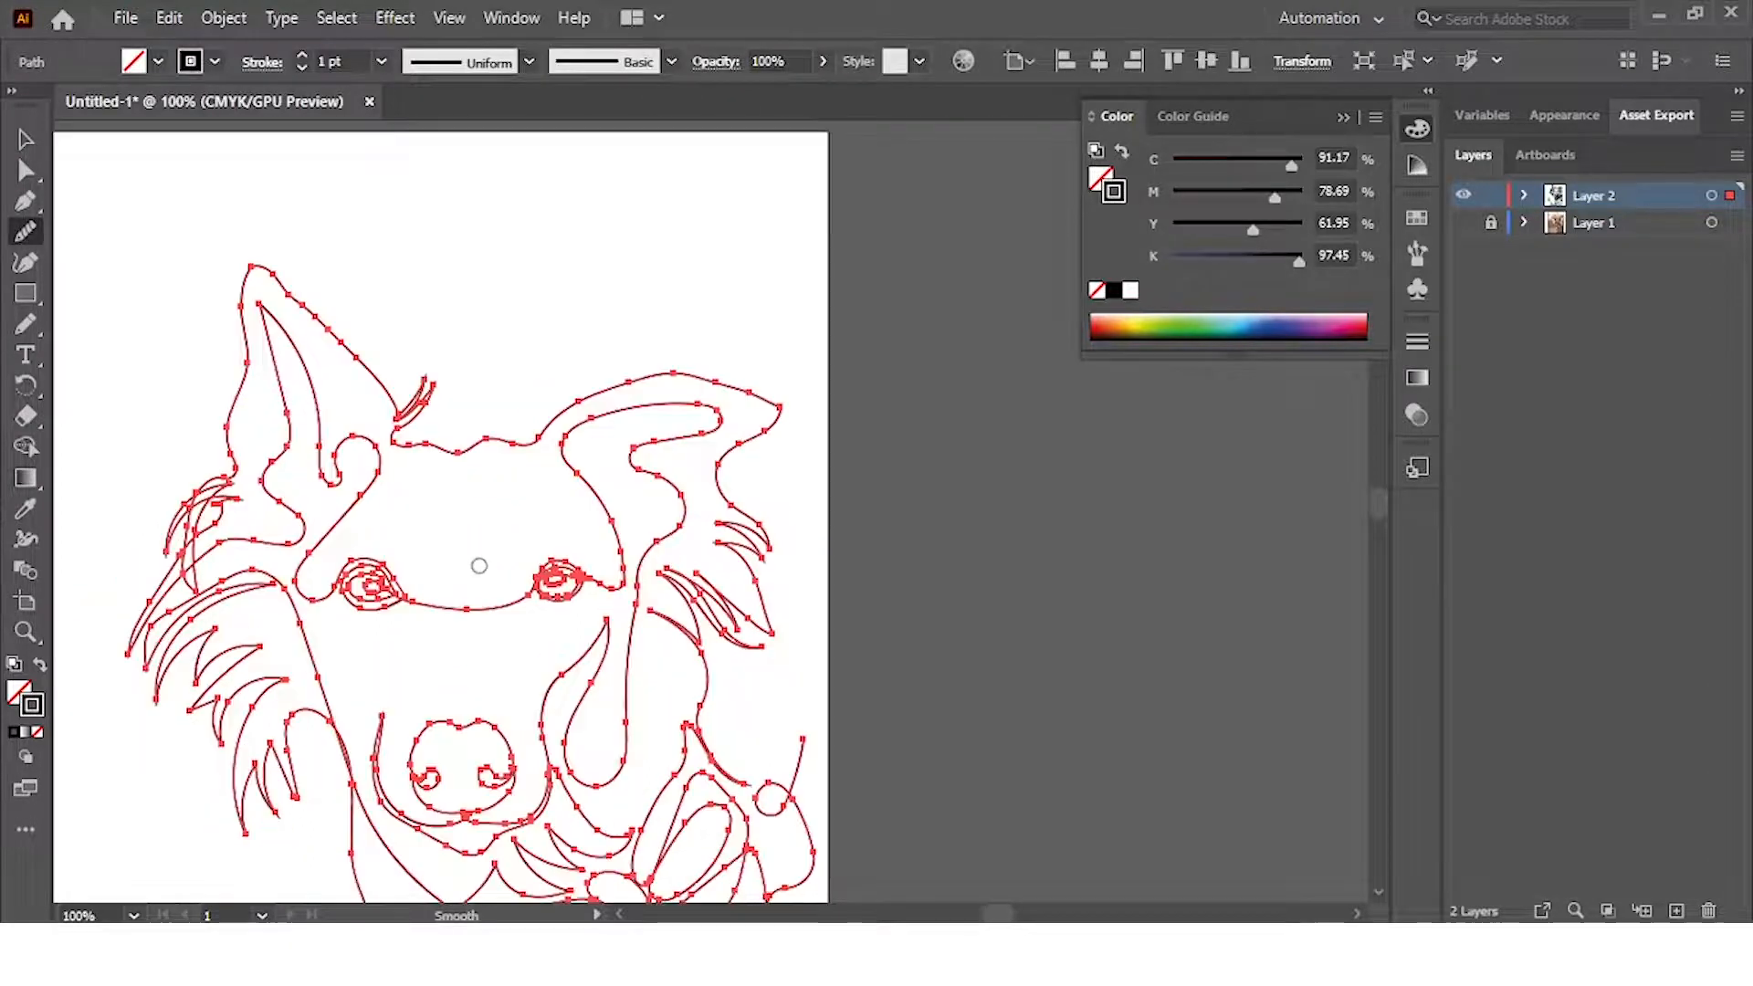
scroll(480, 558, down, 6)
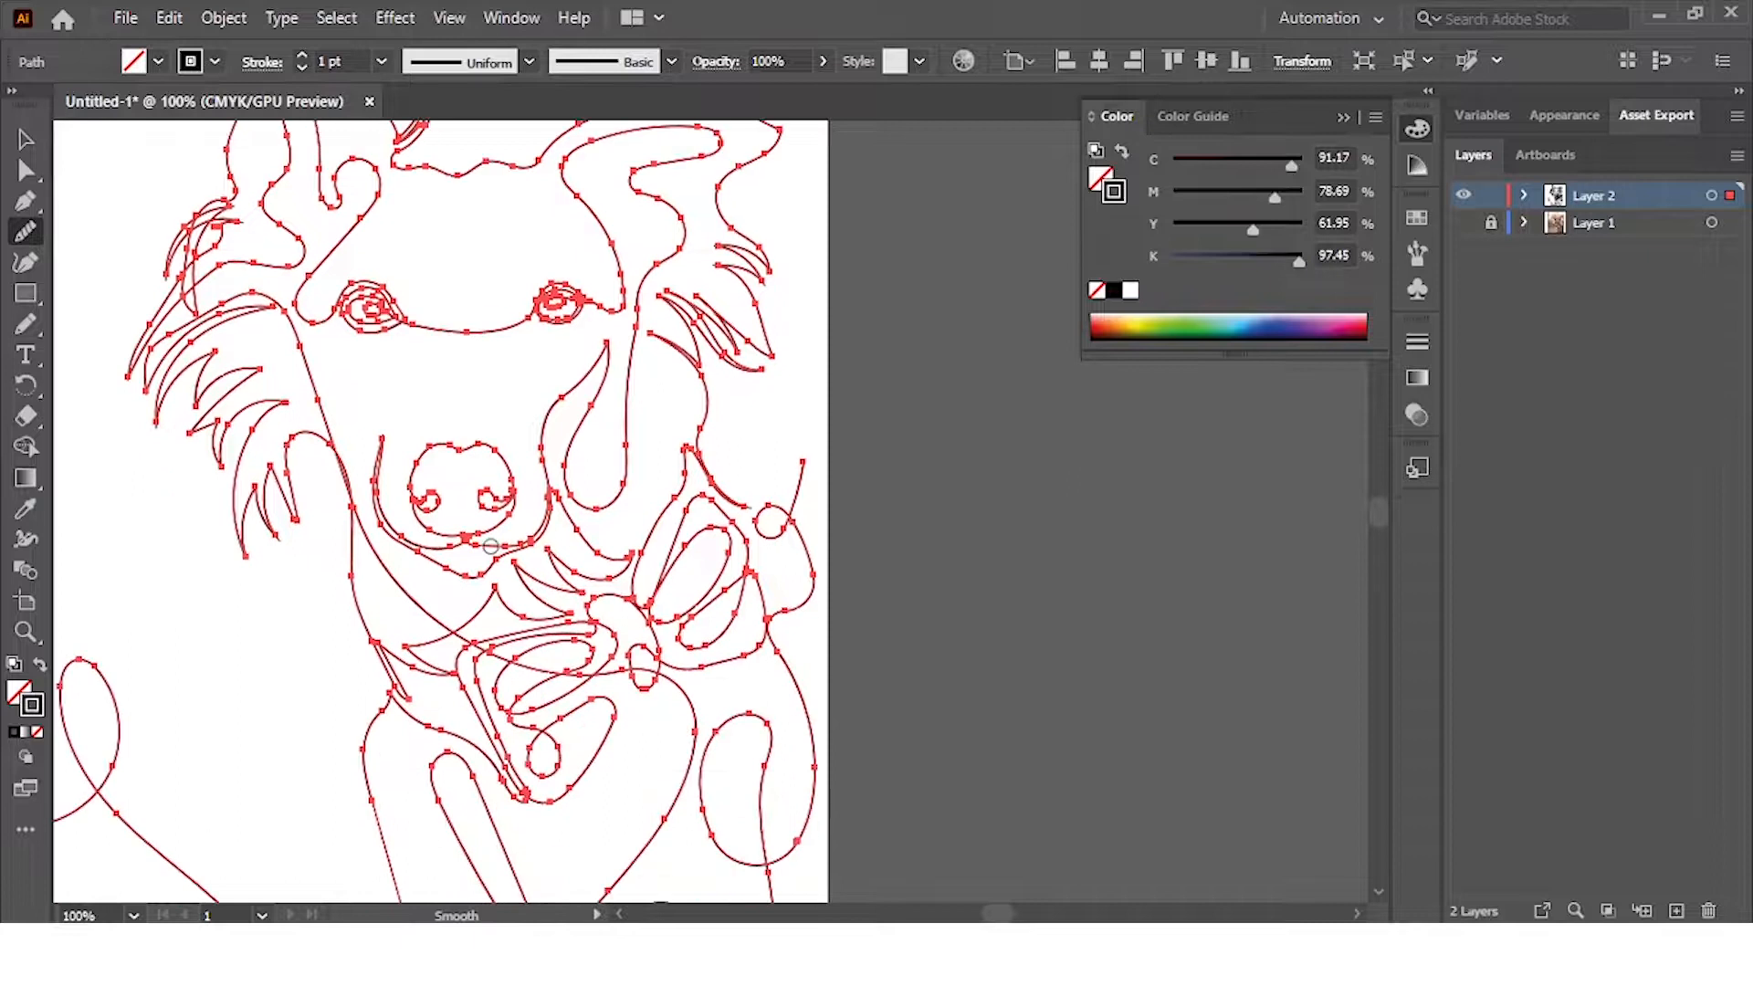
scroll(490, 545, down, 7)
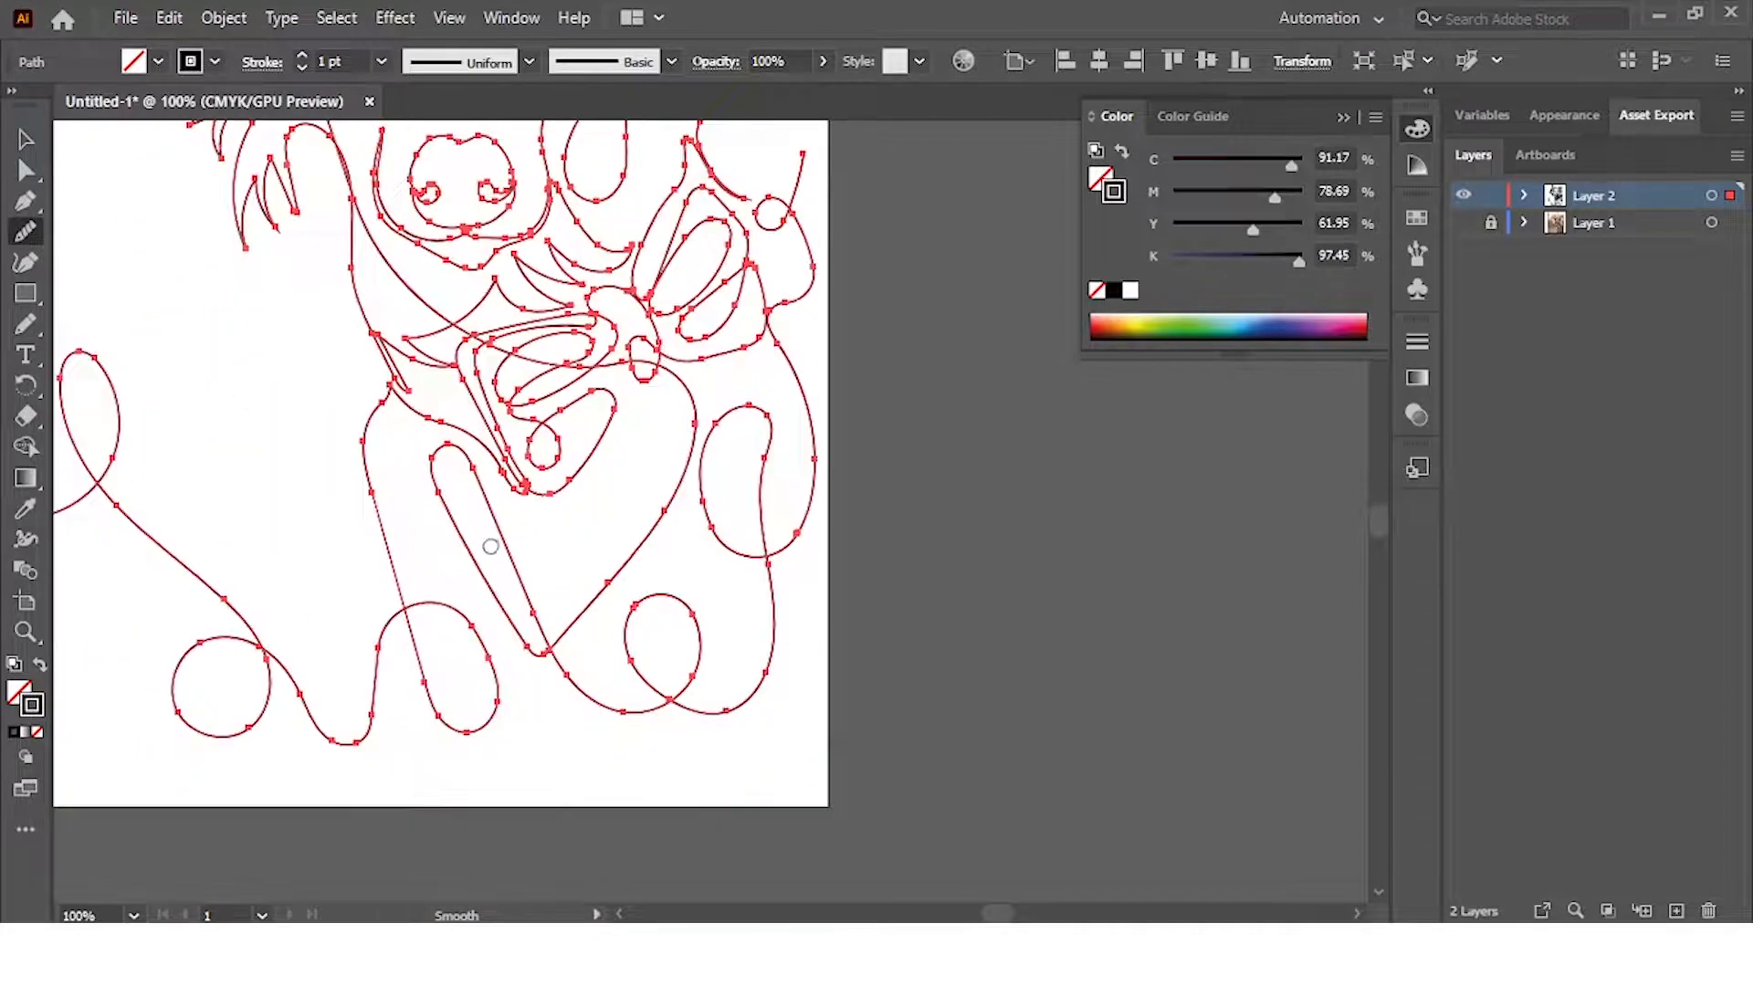
Deselect the line art, show the photo on Layer 1 and add a new layer between it and the line drawing
click(25, 170)
key(ctrl+shift+a)
click(1464, 222)
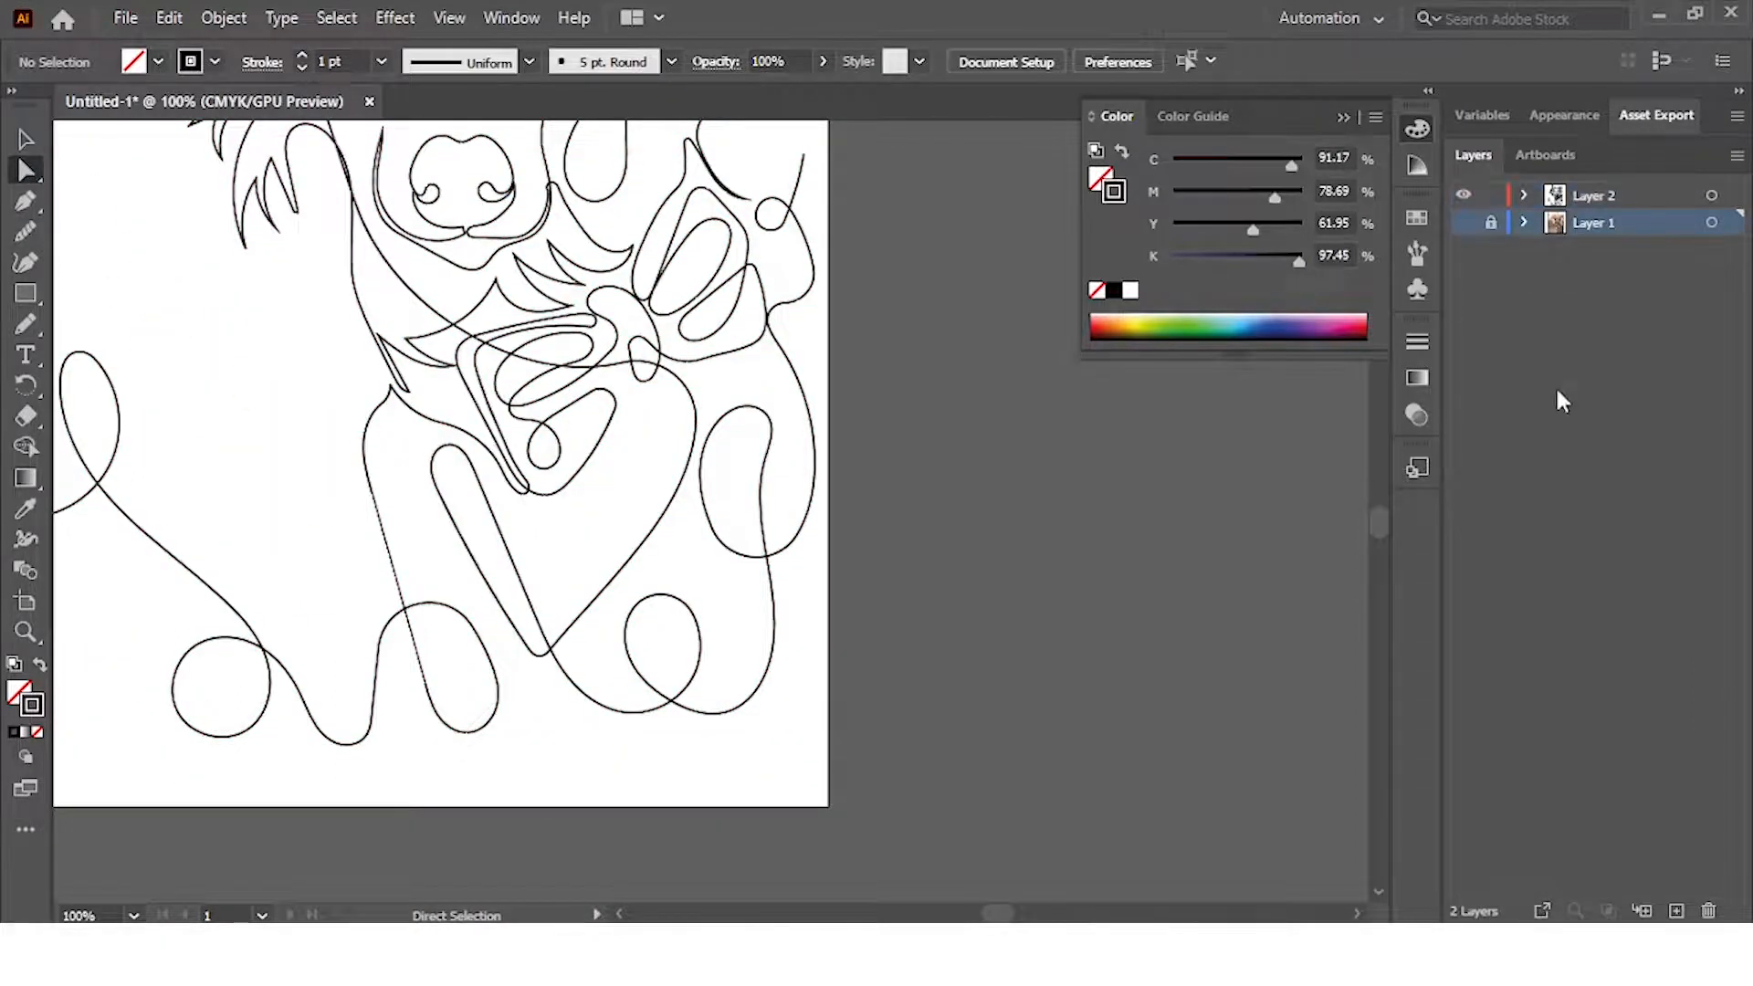
scroll(610, 480, up, 5)
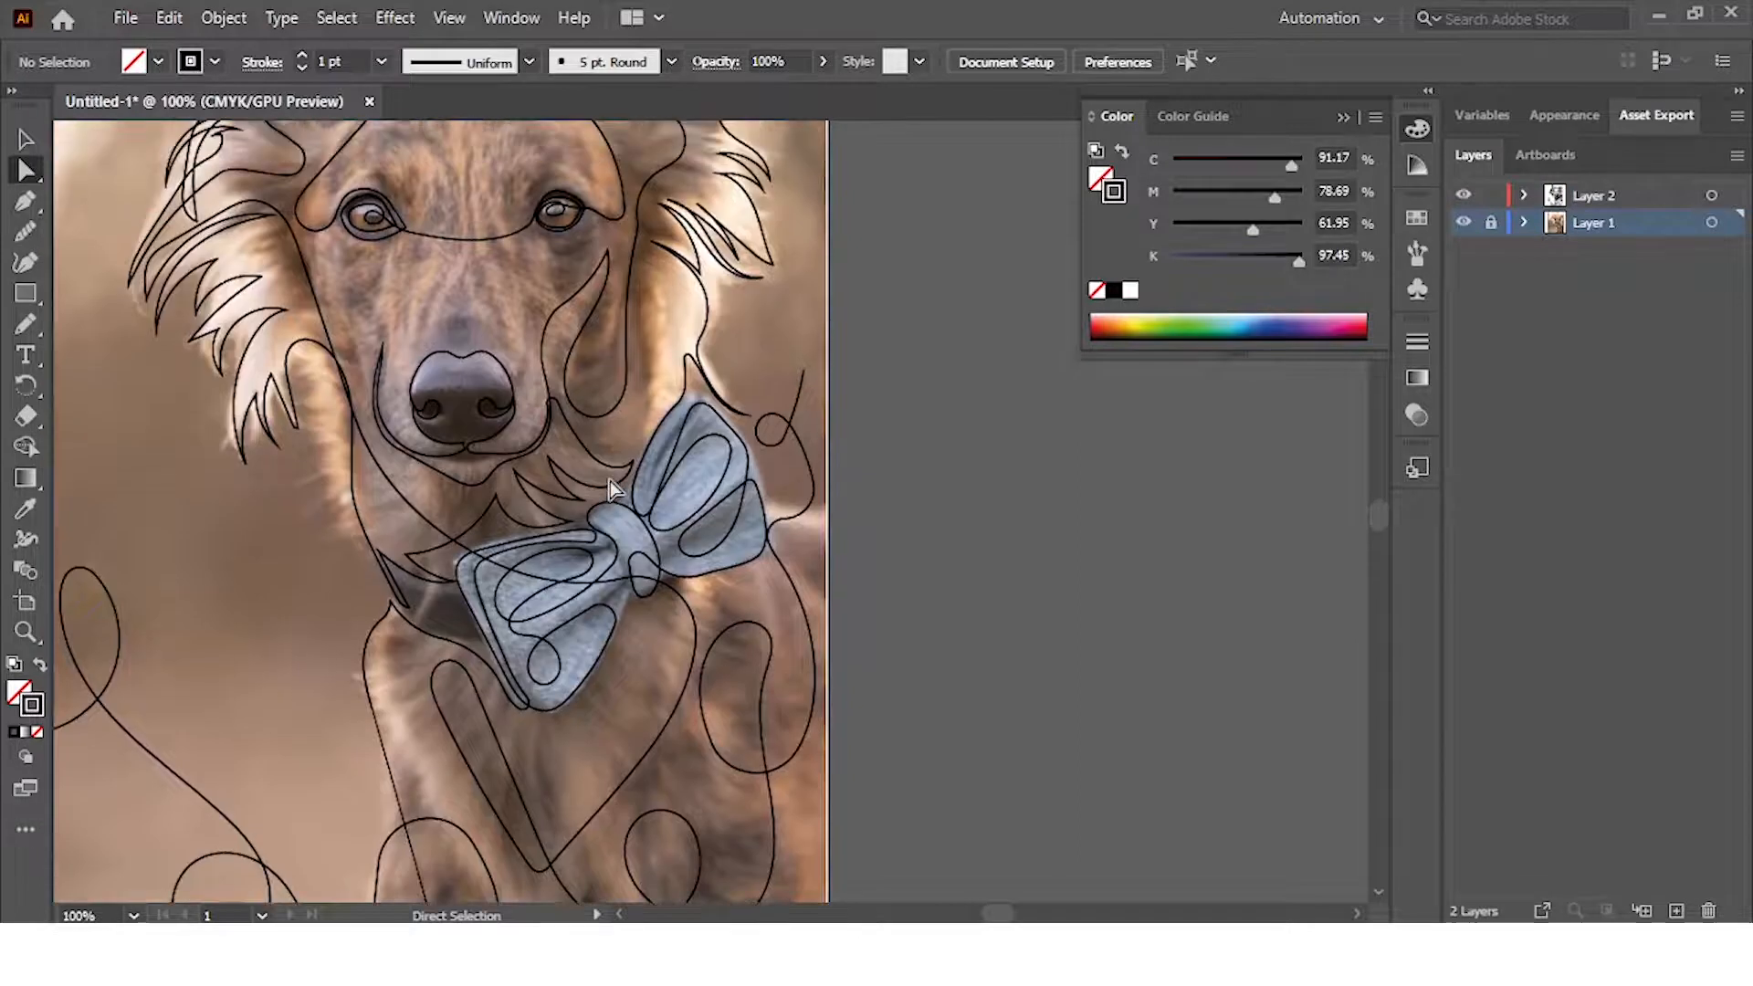
click(1676, 910)
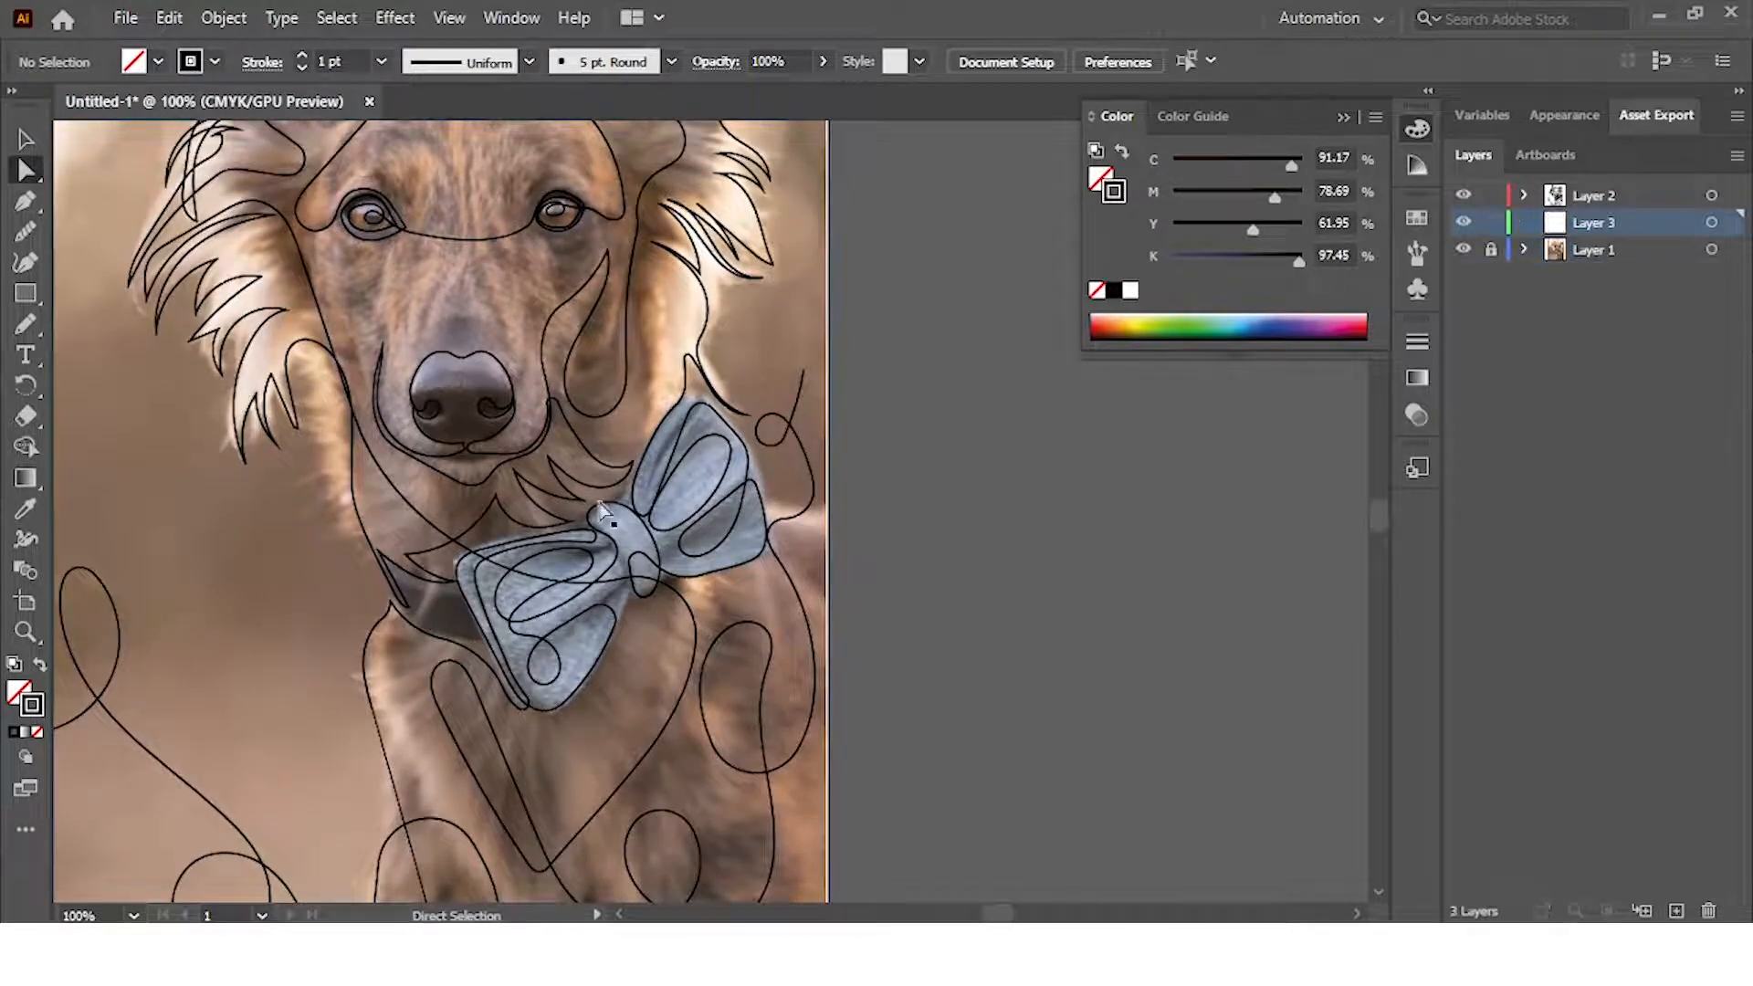
Draw a closed Pencil shape over the collar on Layer 3 and fill it with the dark brown sampled from the photo
key(ctrl+plus)
key(ctrl+plus)
key(ctrl+plus)
click(26, 324)
key(space)
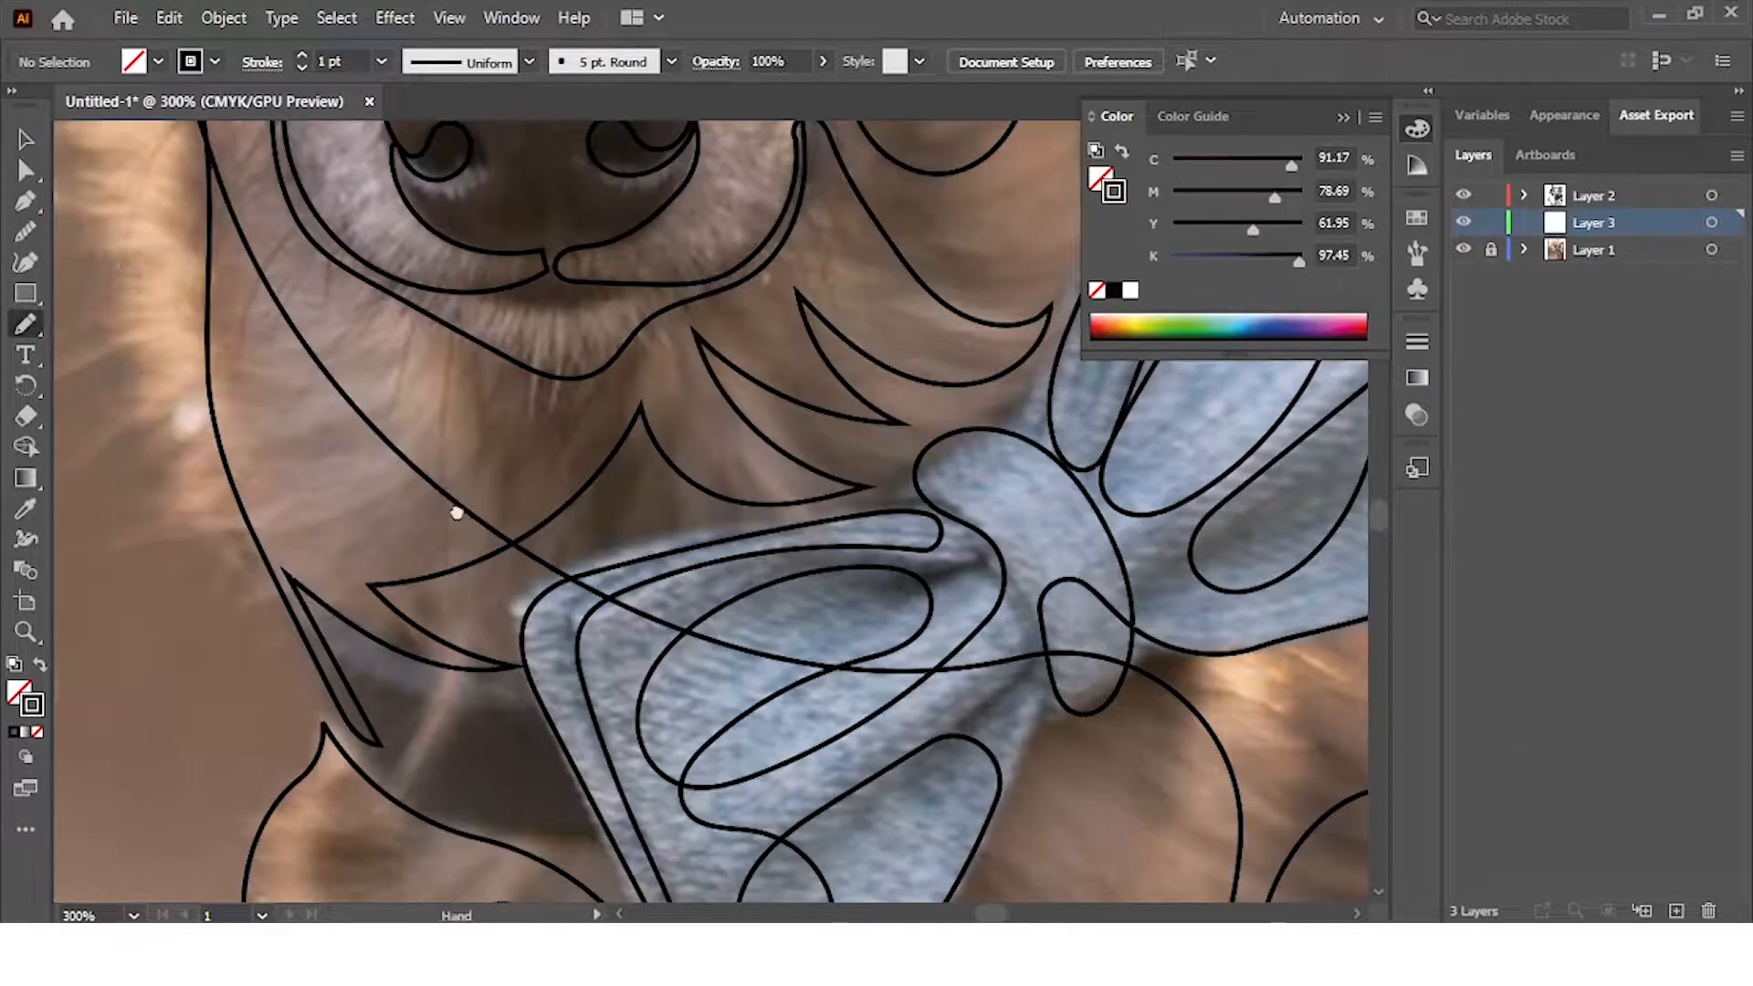
drag(455, 514, 485, 331)
mouse_move(302, 379)
mouse_down()
mouse_move(359, 547)
mouse_move(504, 654)
mouse_move(628, 671)
mouse_move(552, 476)
mouse_move(324, 383)
mouse_up()
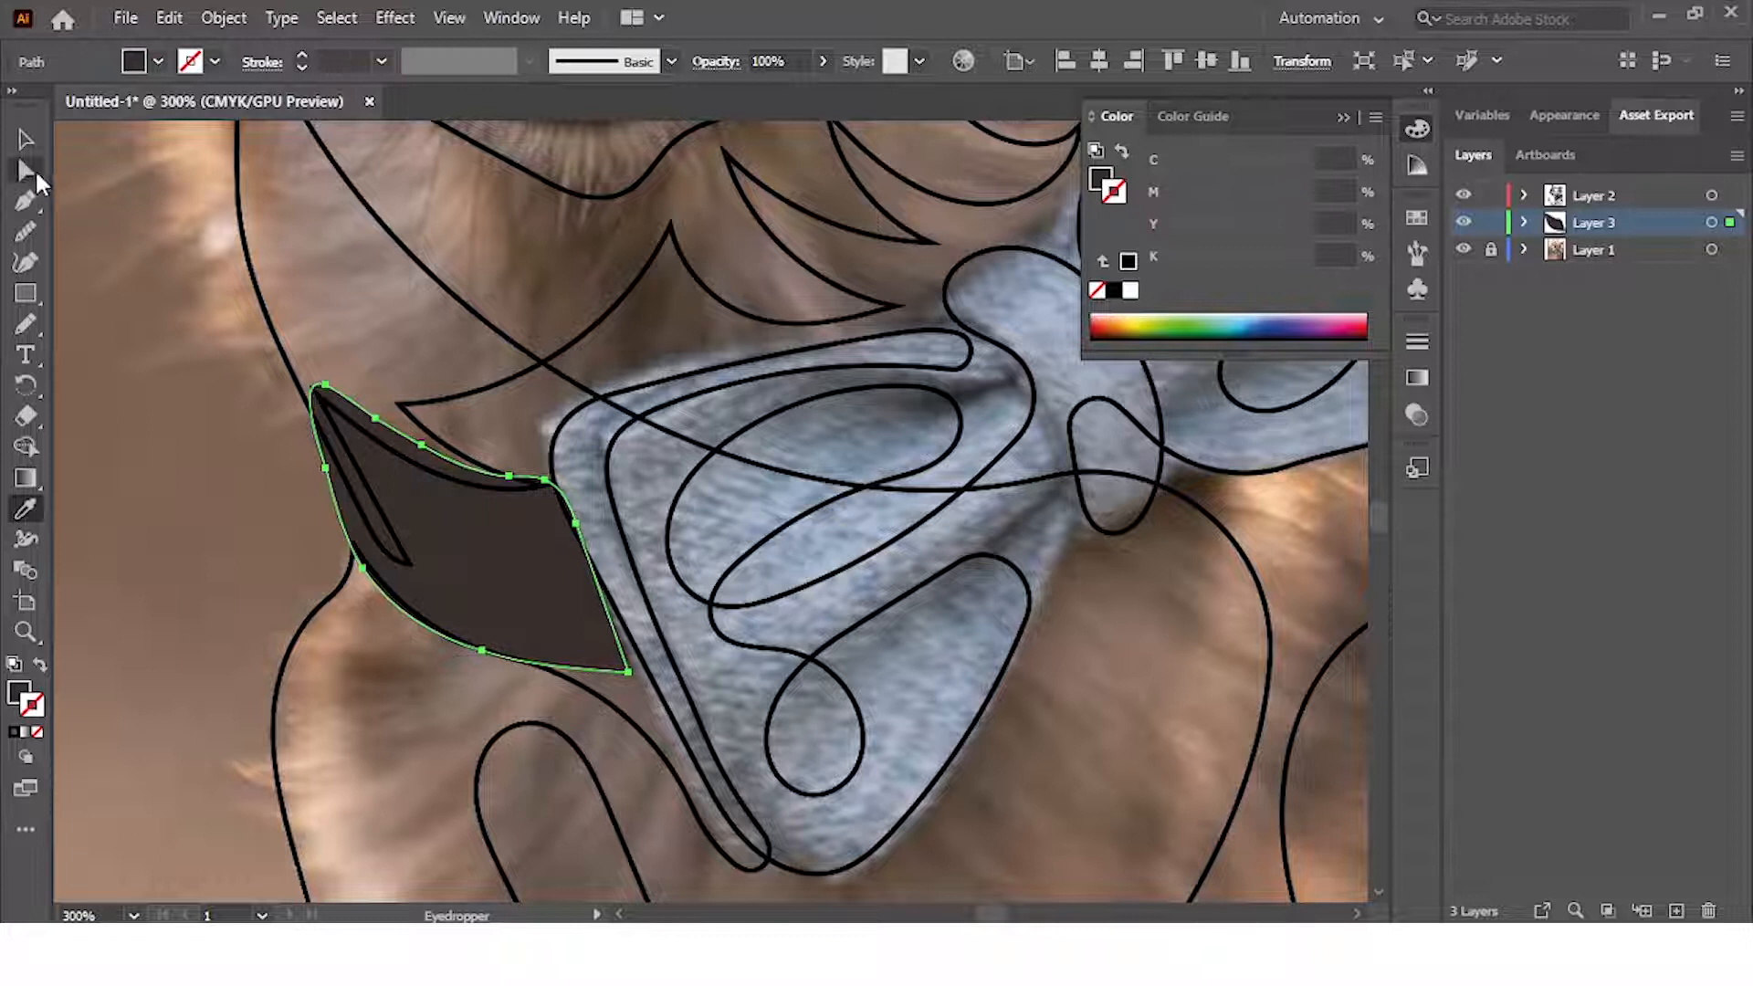
Draw a closed Pencil shape around the whole bow tie and fill it with the grey-blue sampled from the photo
click(25, 324)
scroll(529, 524, down, 2)
mouse_move(381, 436)
mouse_down()
mouse_move(452, 628)
mouse_move(490, 666)
mouse_move(539, 670)
mouse_move(694, 484)
mouse_move(767, 484)
mouse_move(833, 451)
mouse_move(846, 325)
mouse_move(809, 243)
mouse_move(768, 211)
mouse_move(680, 230)
mouse_move(626, 345)
mouse_move(548, 390)
mouse_move(388, 435)
mouse_move(423, 439)
mouse_move(381, 436)
mouse_up()
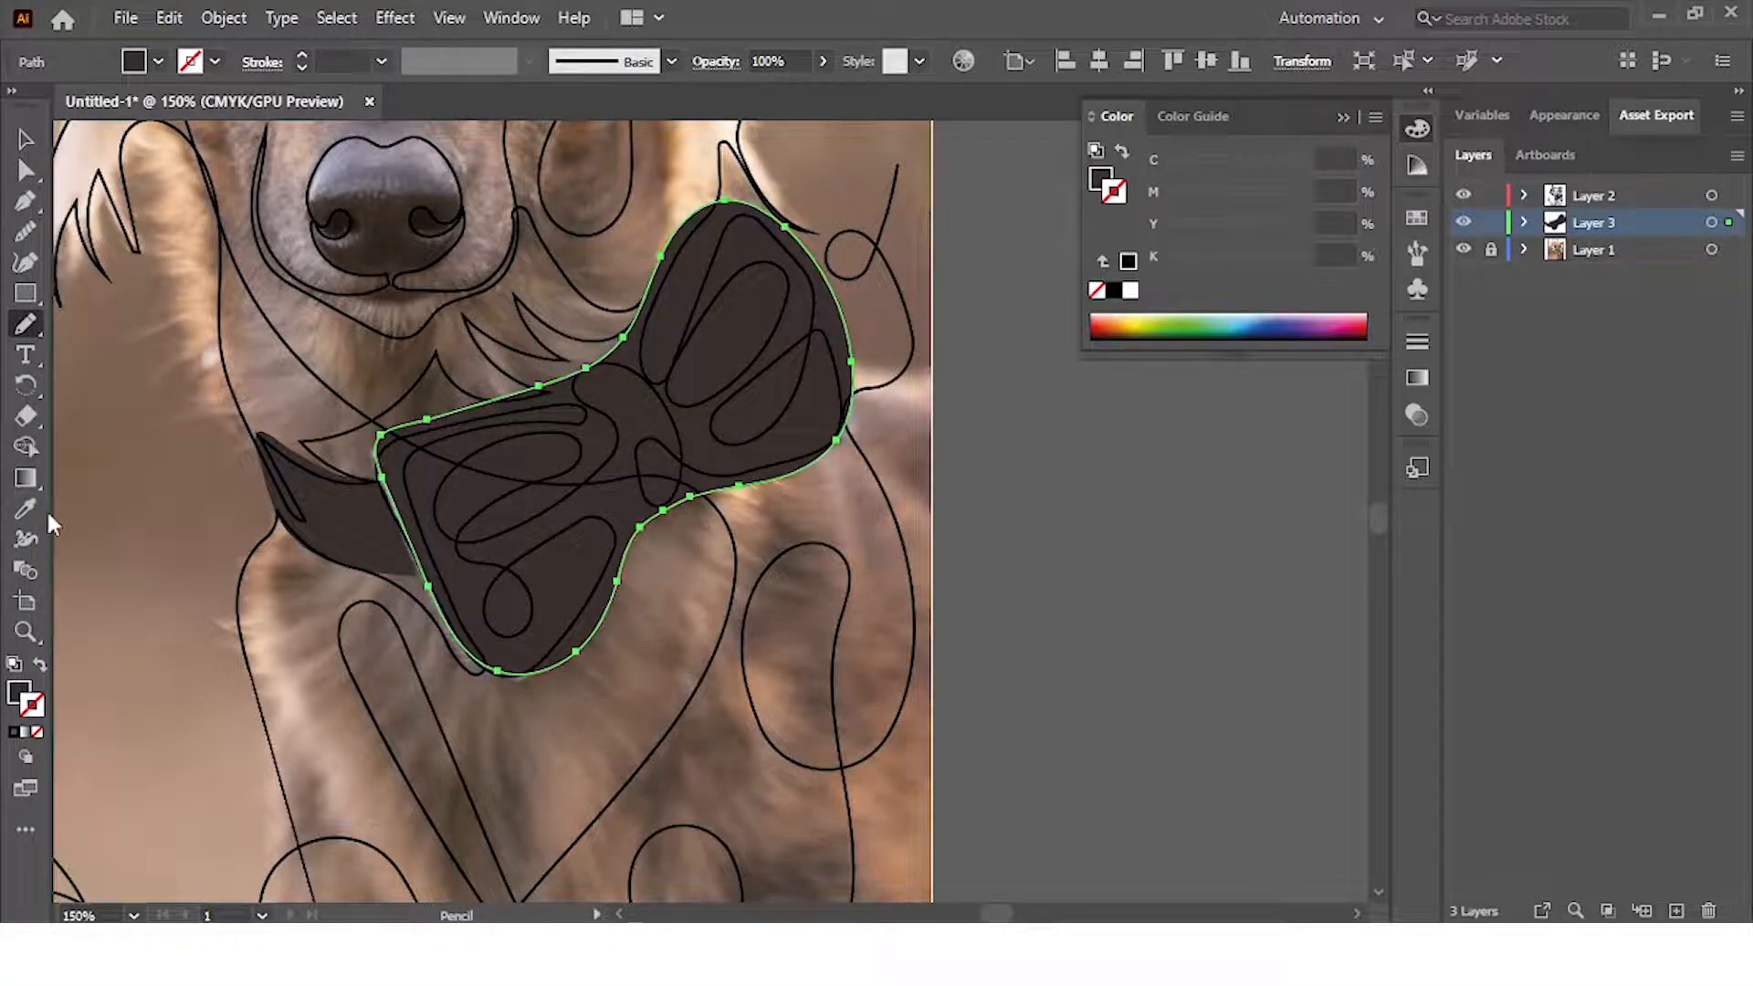
click(40, 663)
click(24, 509)
click(450, 513)
click(24, 140)
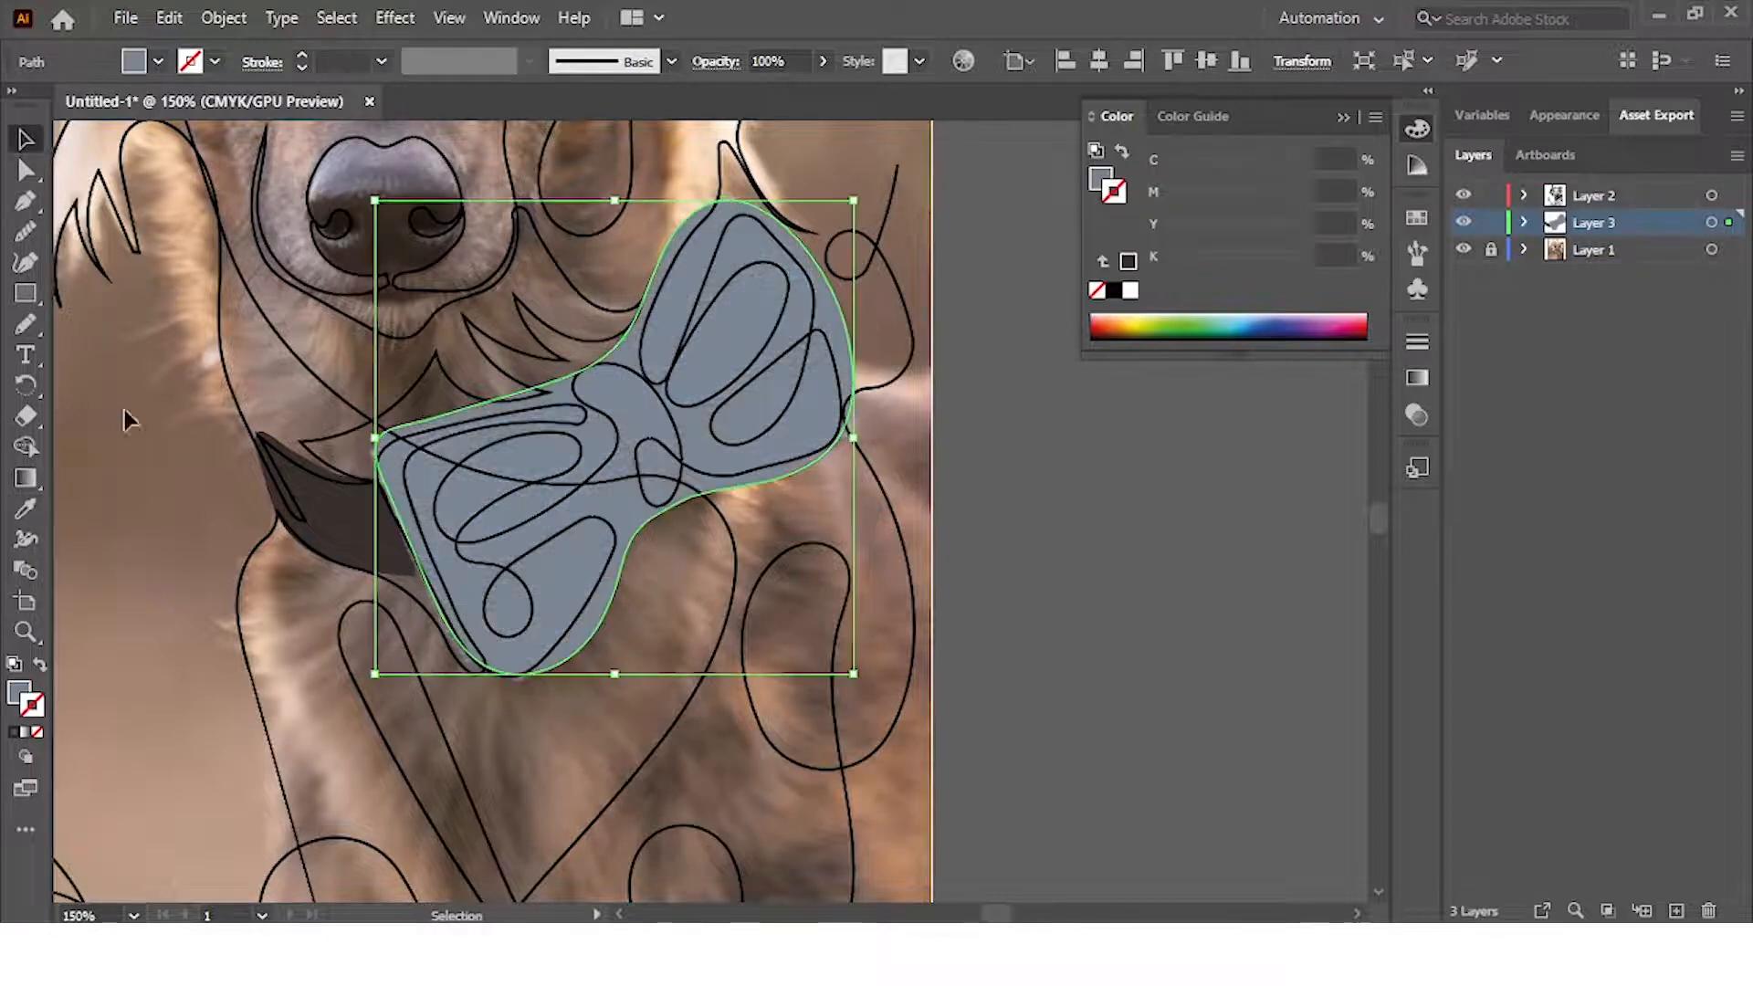
Hide the photo layer to check the filled collar and bow tie beneath the line art, and show it again
click(696, 628)
scroll(696, 628, up, 2)
click(1463, 249)
scroll(606, 564, down, 2)
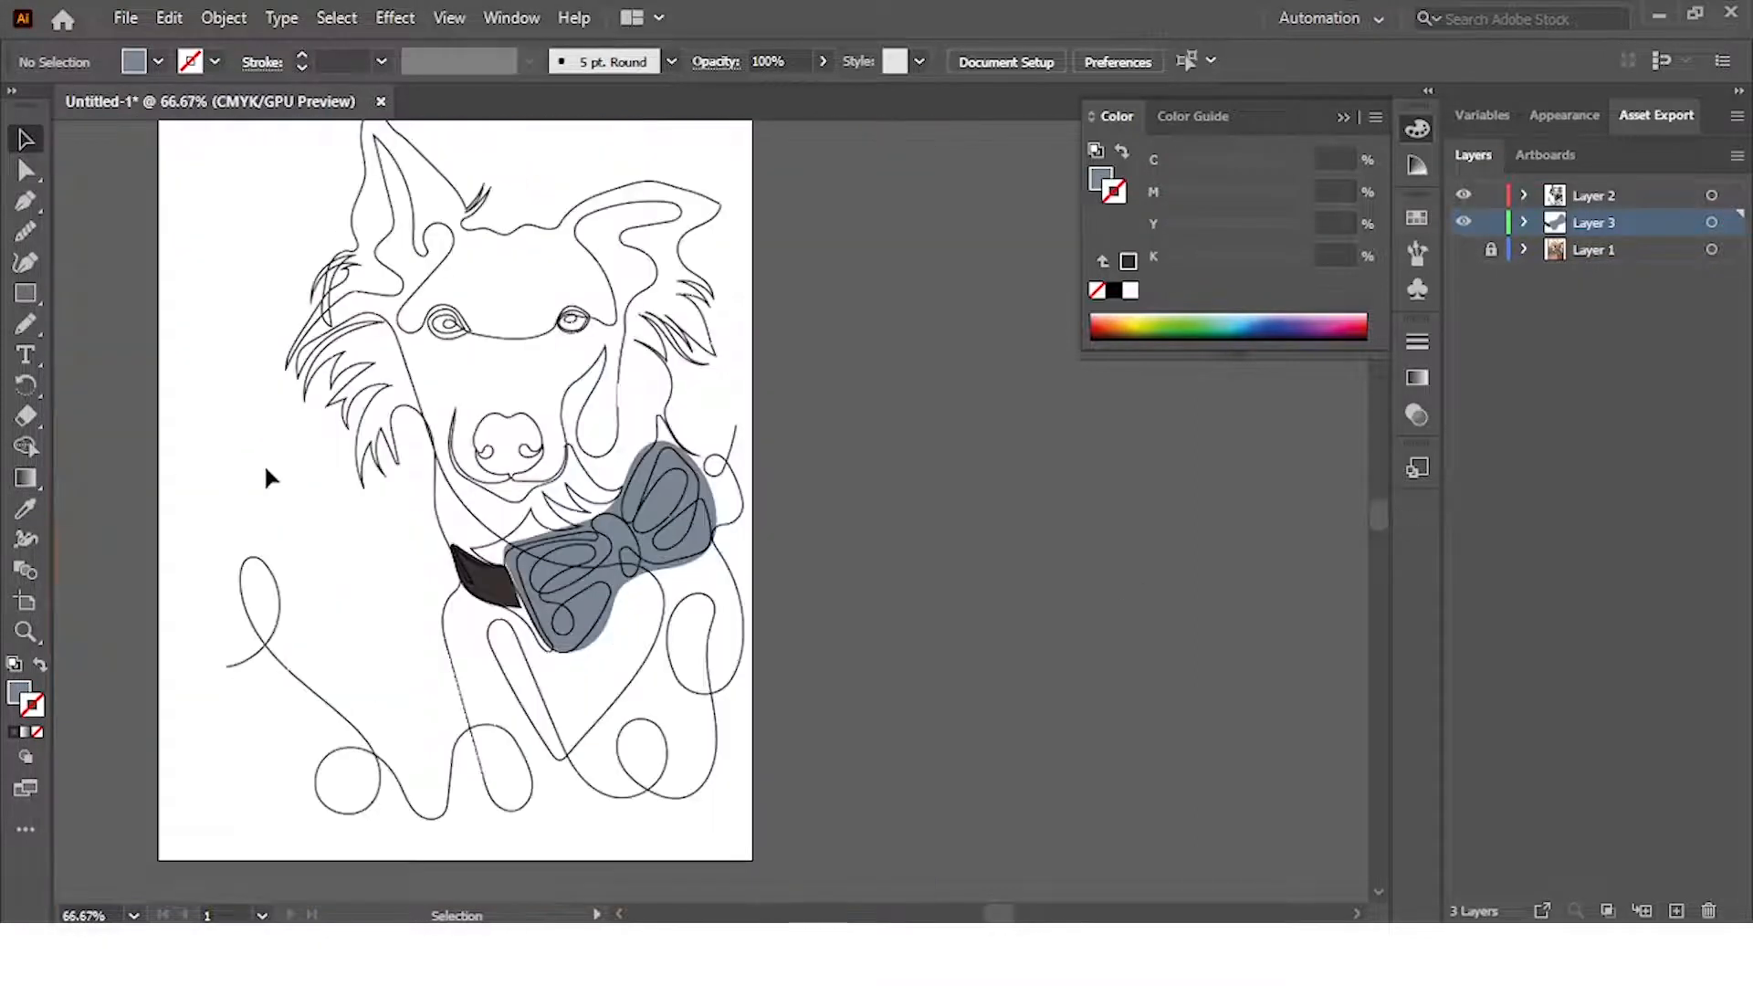
scroll(579, 414, up, 2)
scroll(555, 474, down, 3)
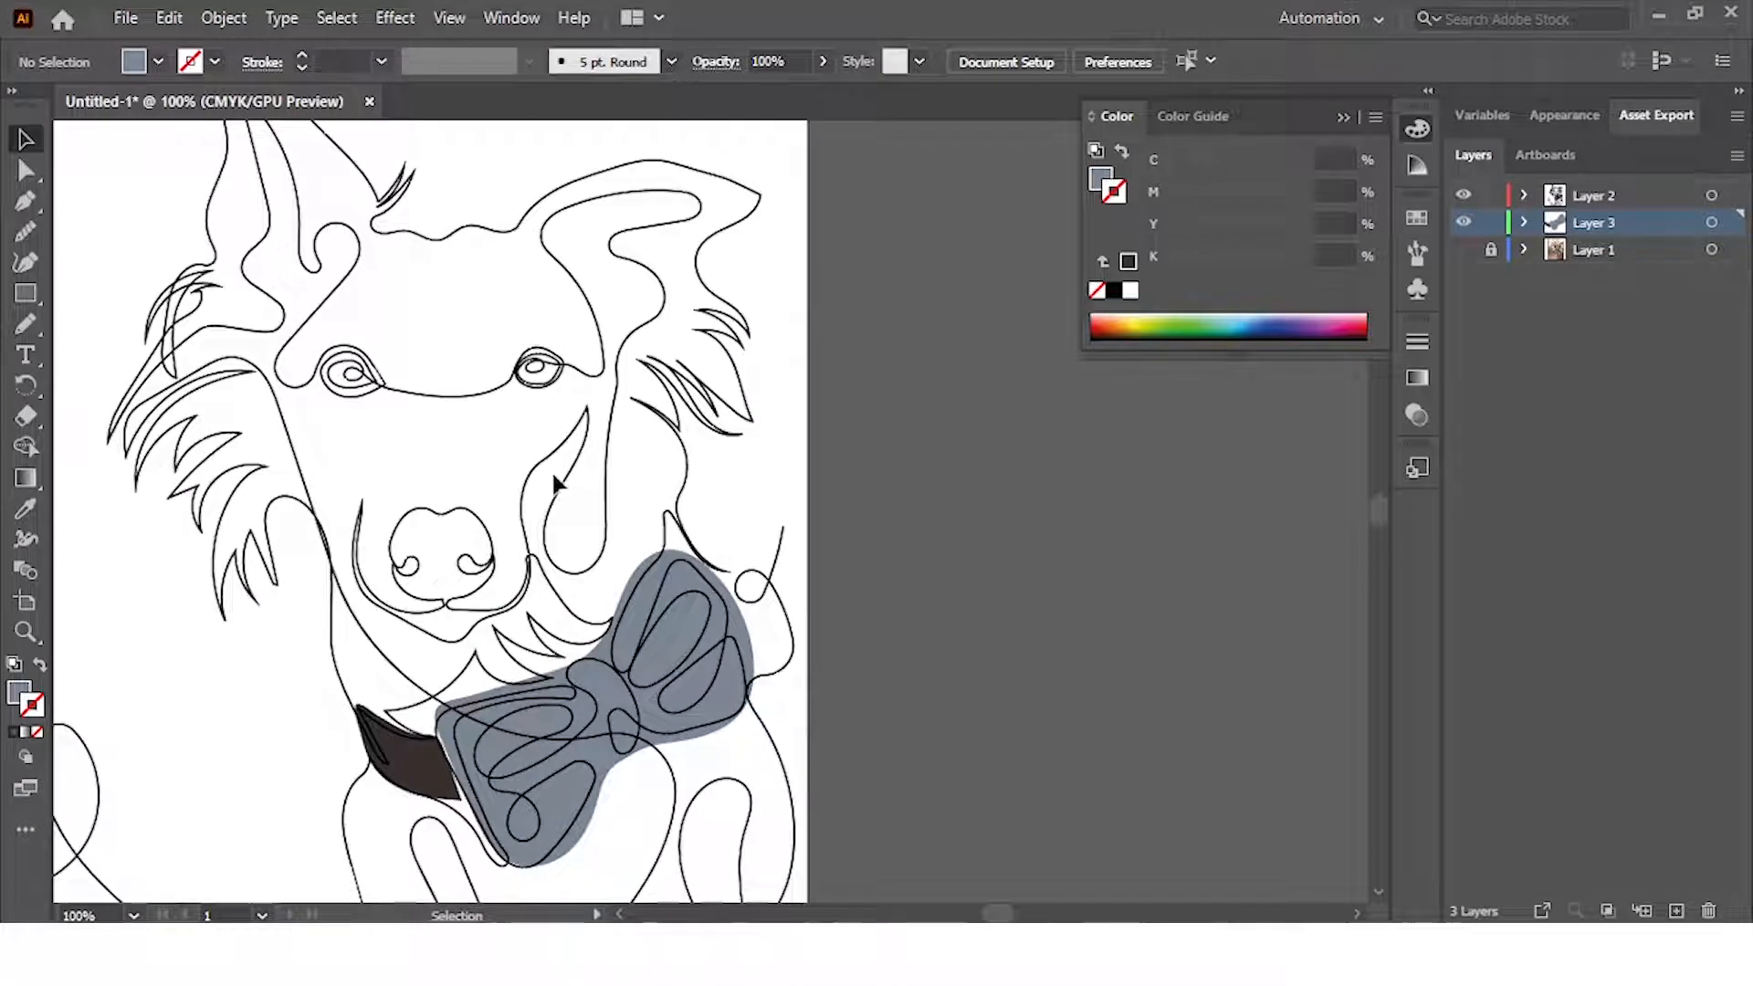
click(1463, 249)
Draw a closed Pencil shape over the dog's nose and fill it with a grey sampled from the photo
scroll(489, 475, up, 5)
scroll(486, 496, down, 1)
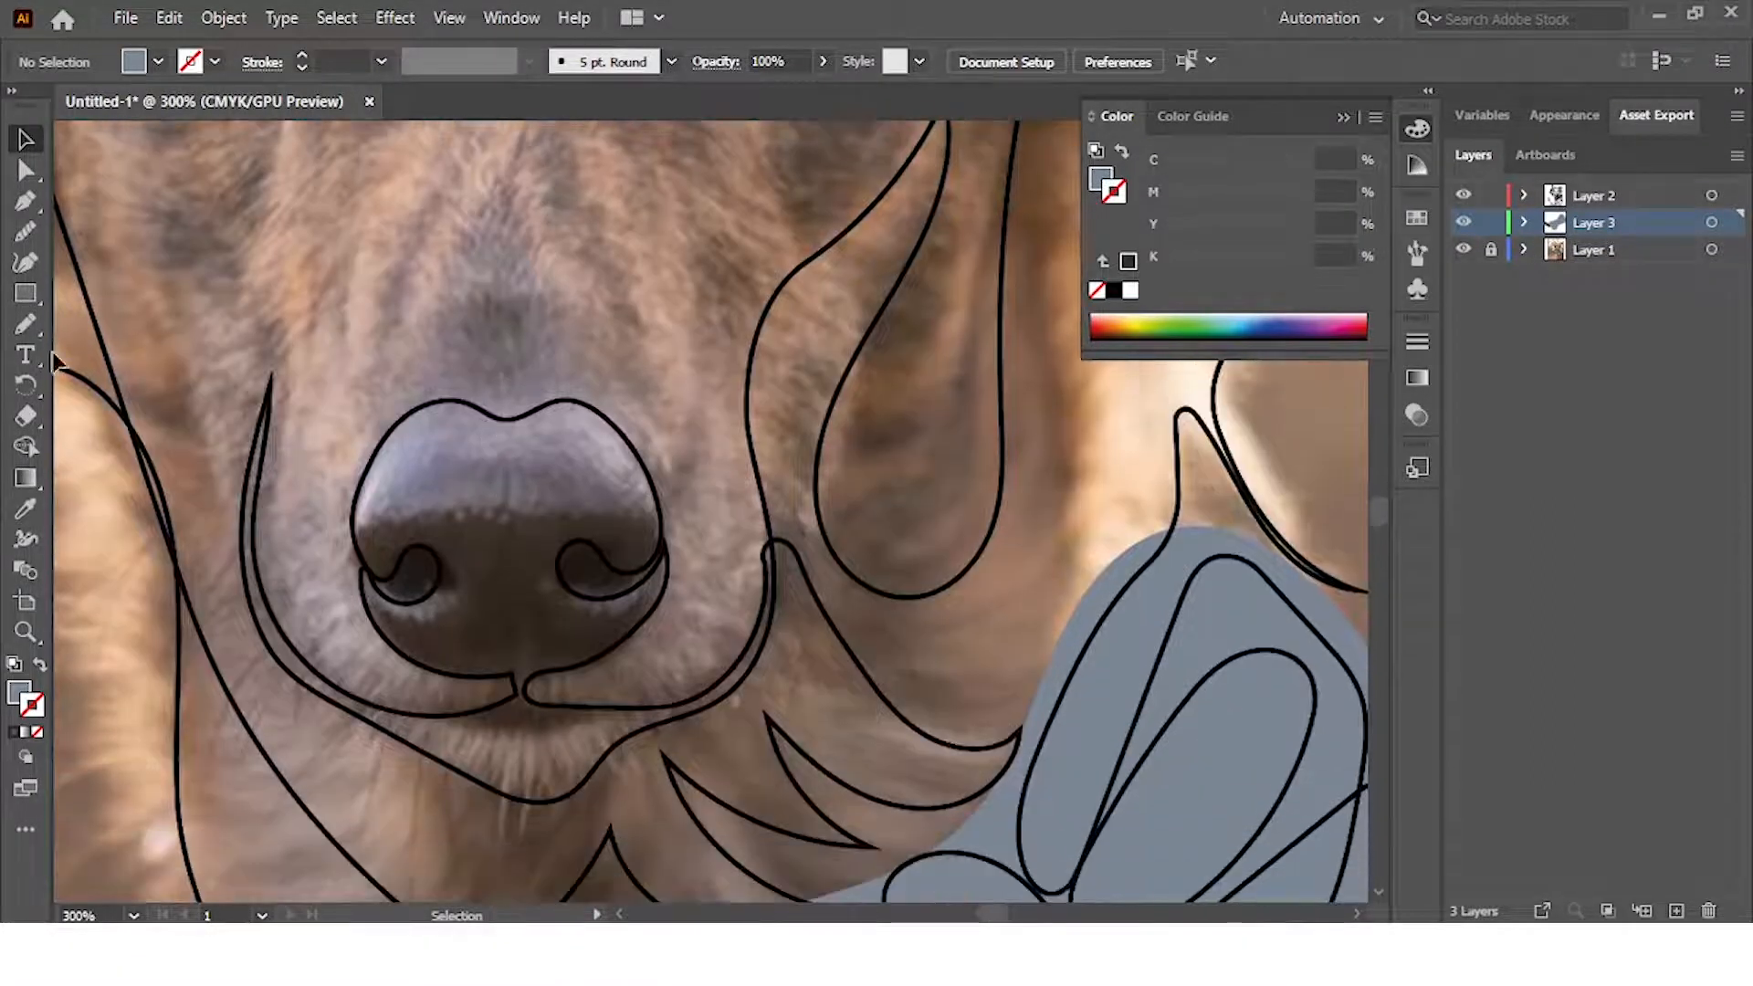
key(n)
mouse_move(502, 395)
mouse_down()
mouse_move(443, 388)
mouse_move(364, 454)
mouse_move(347, 539)
mouse_move(364, 603)
mouse_move(512, 692)
mouse_move(677, 617)
mouse_move(649, 422)
mouse_move(606, 382)
mouse_move(511, 392)
mouse_up()
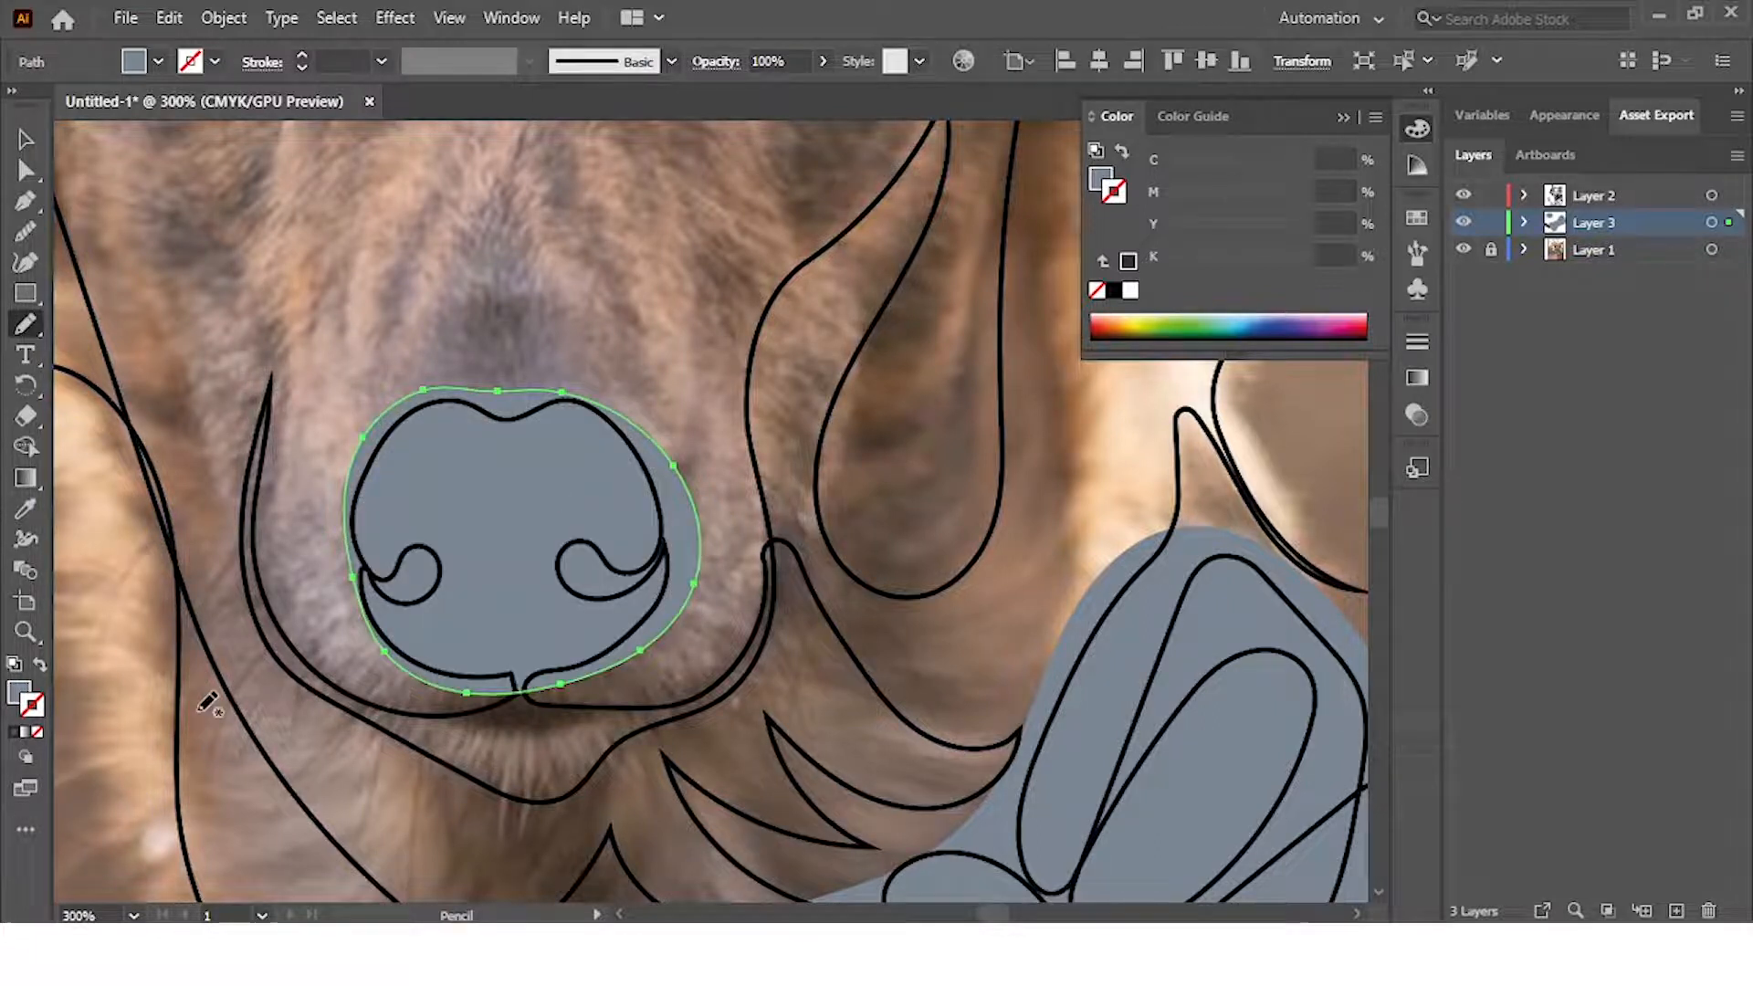
key(i)
click(448, 493)
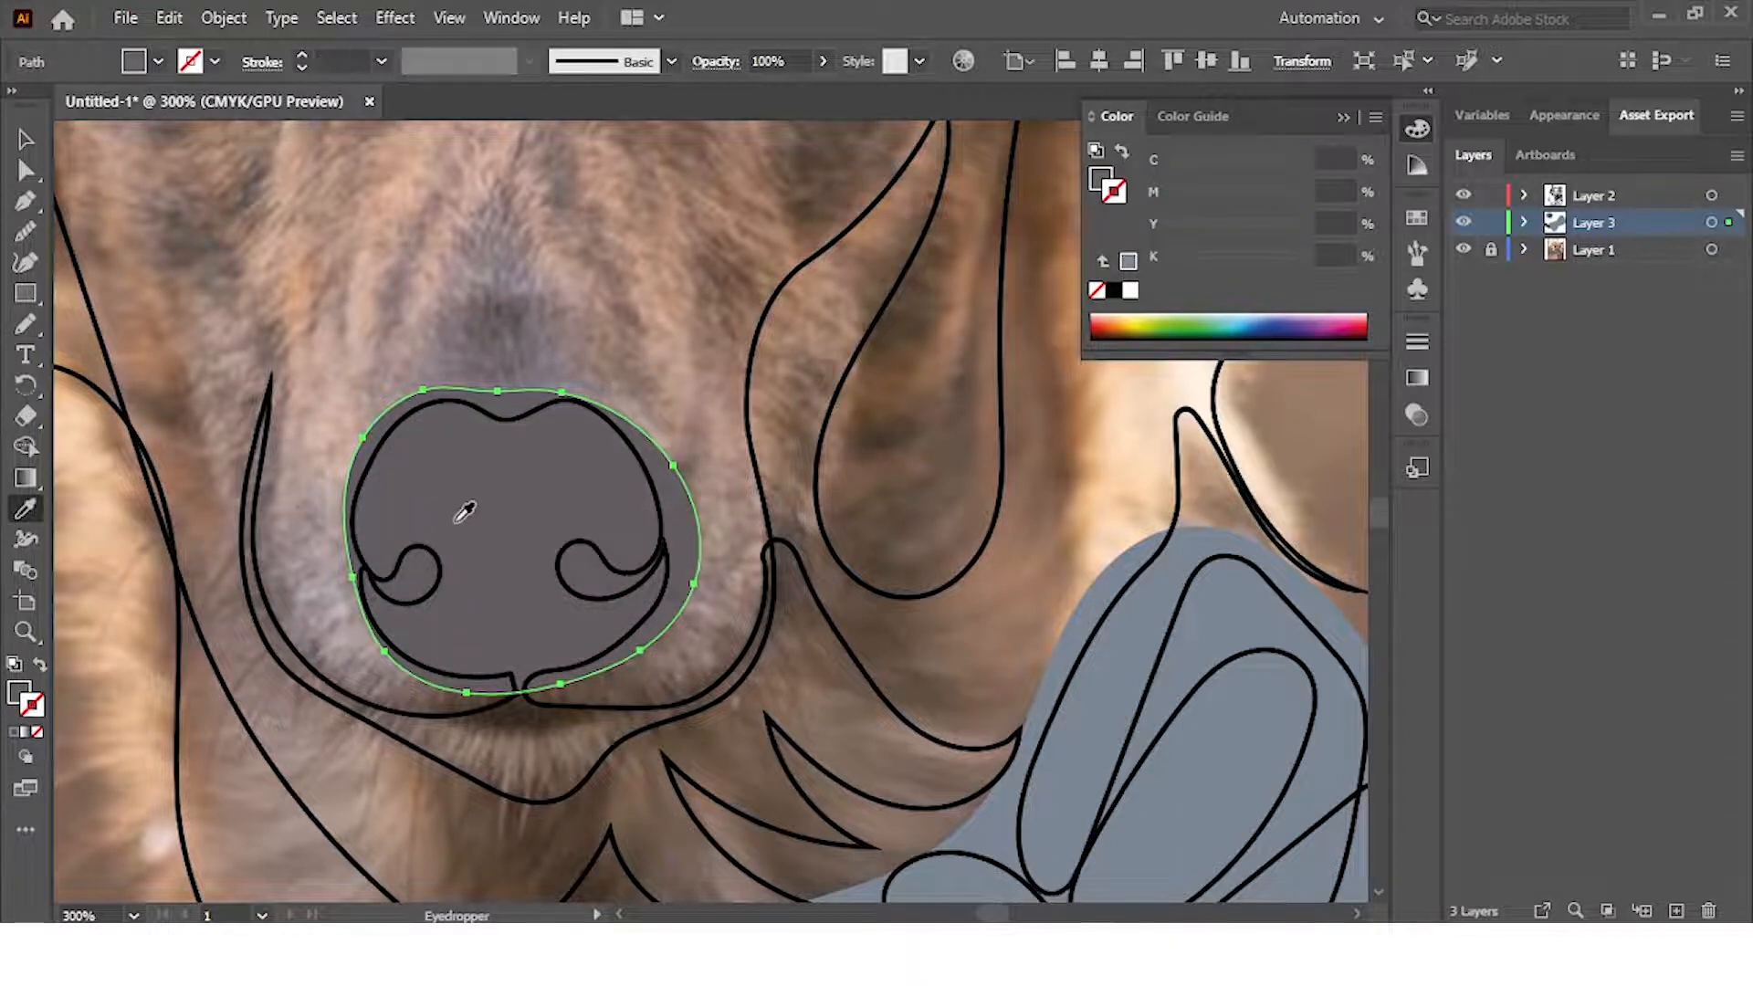
click(490, 518)
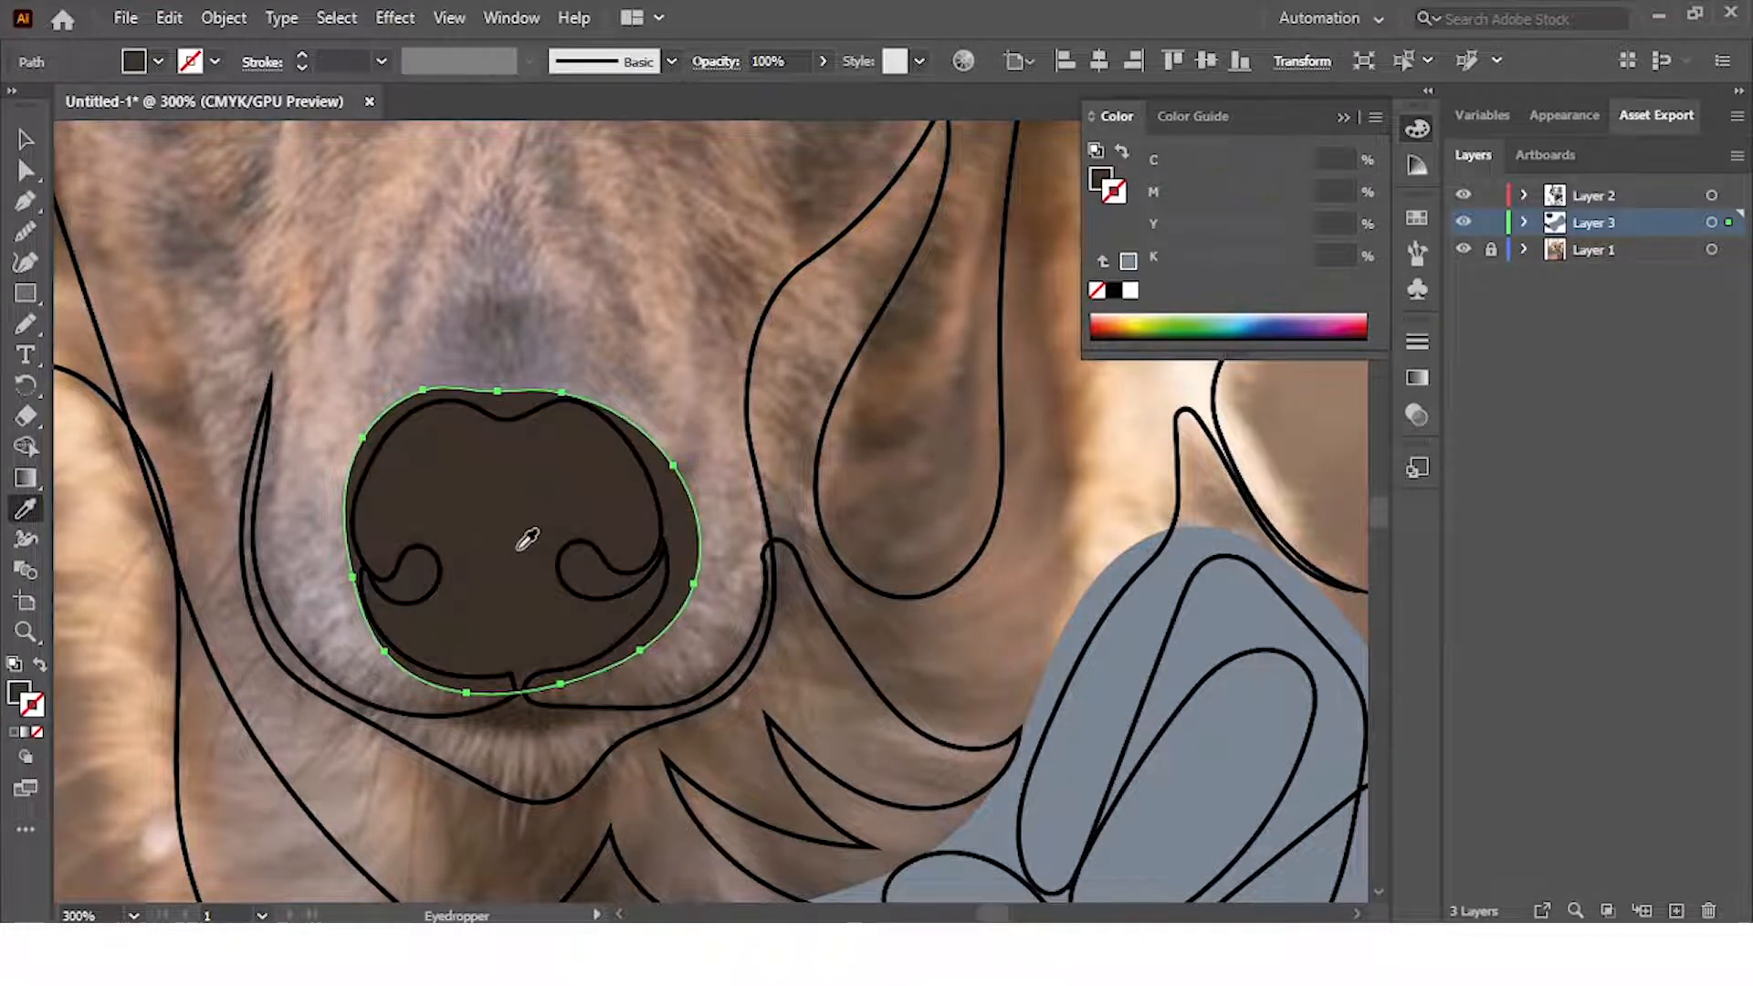
key(ctrl+z)
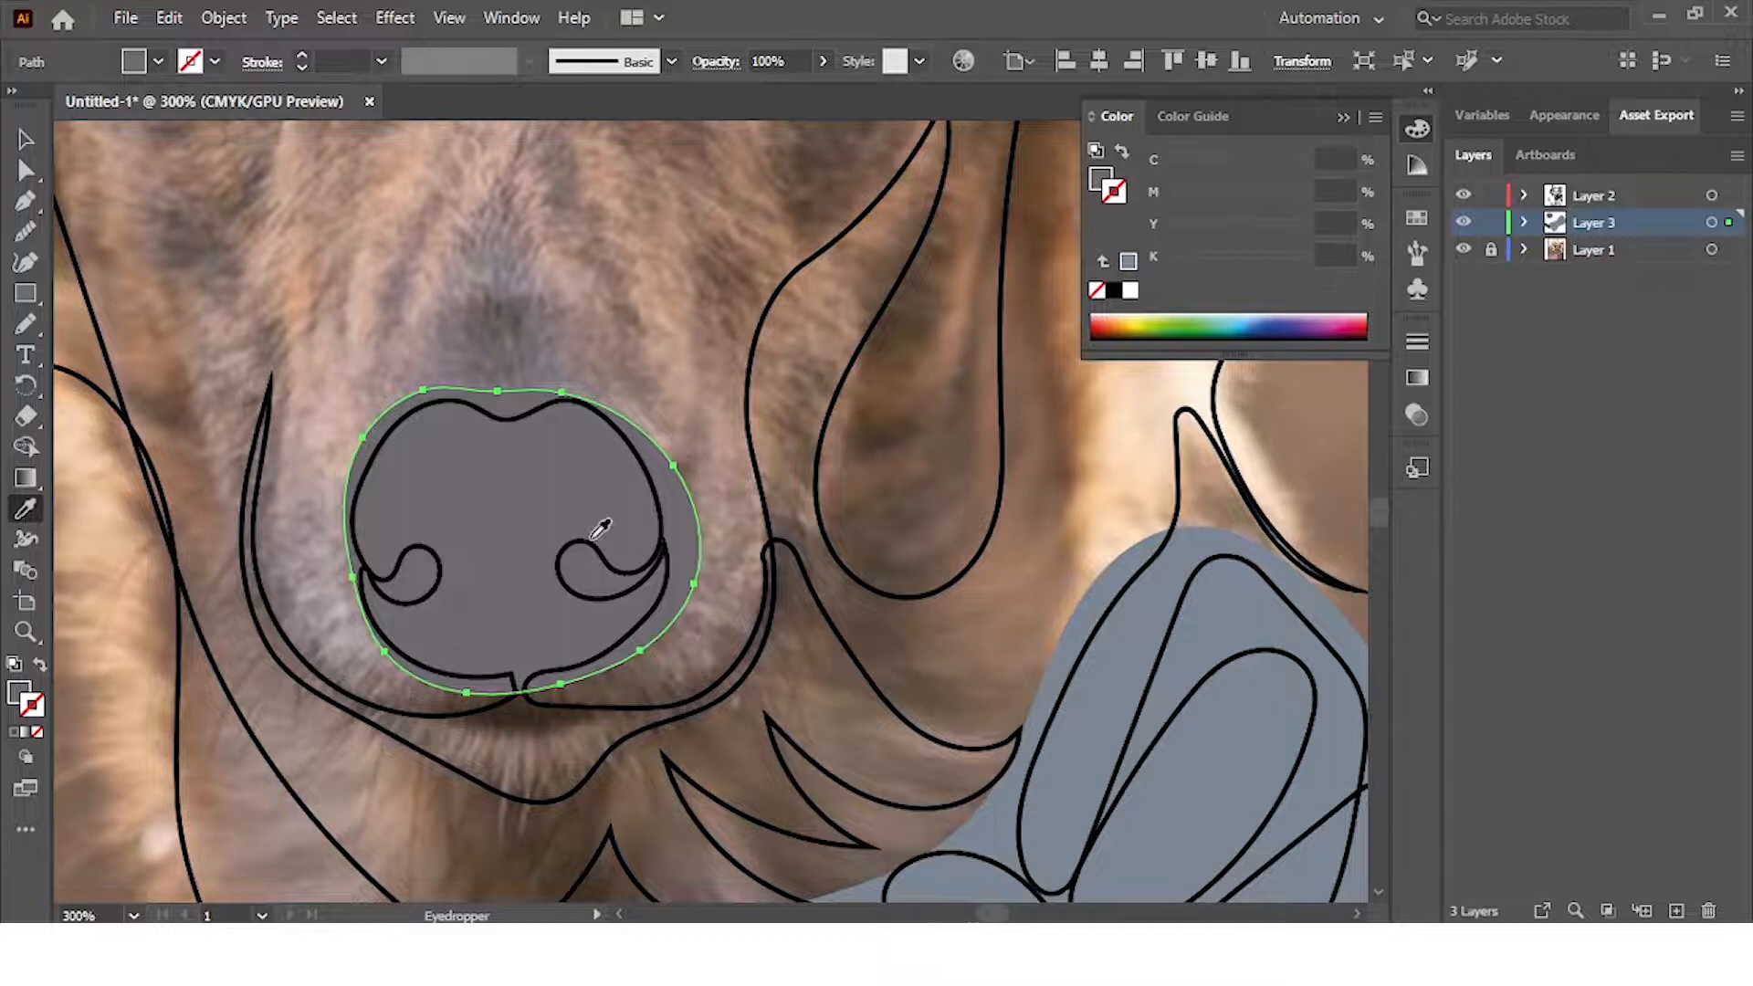
Check the whole drawing with the filled nose while the photo layer is hidden, and restore the photo's visibility
key(ctrl+0)
scroll(517, 450, up, 6)
click(1464, 249)
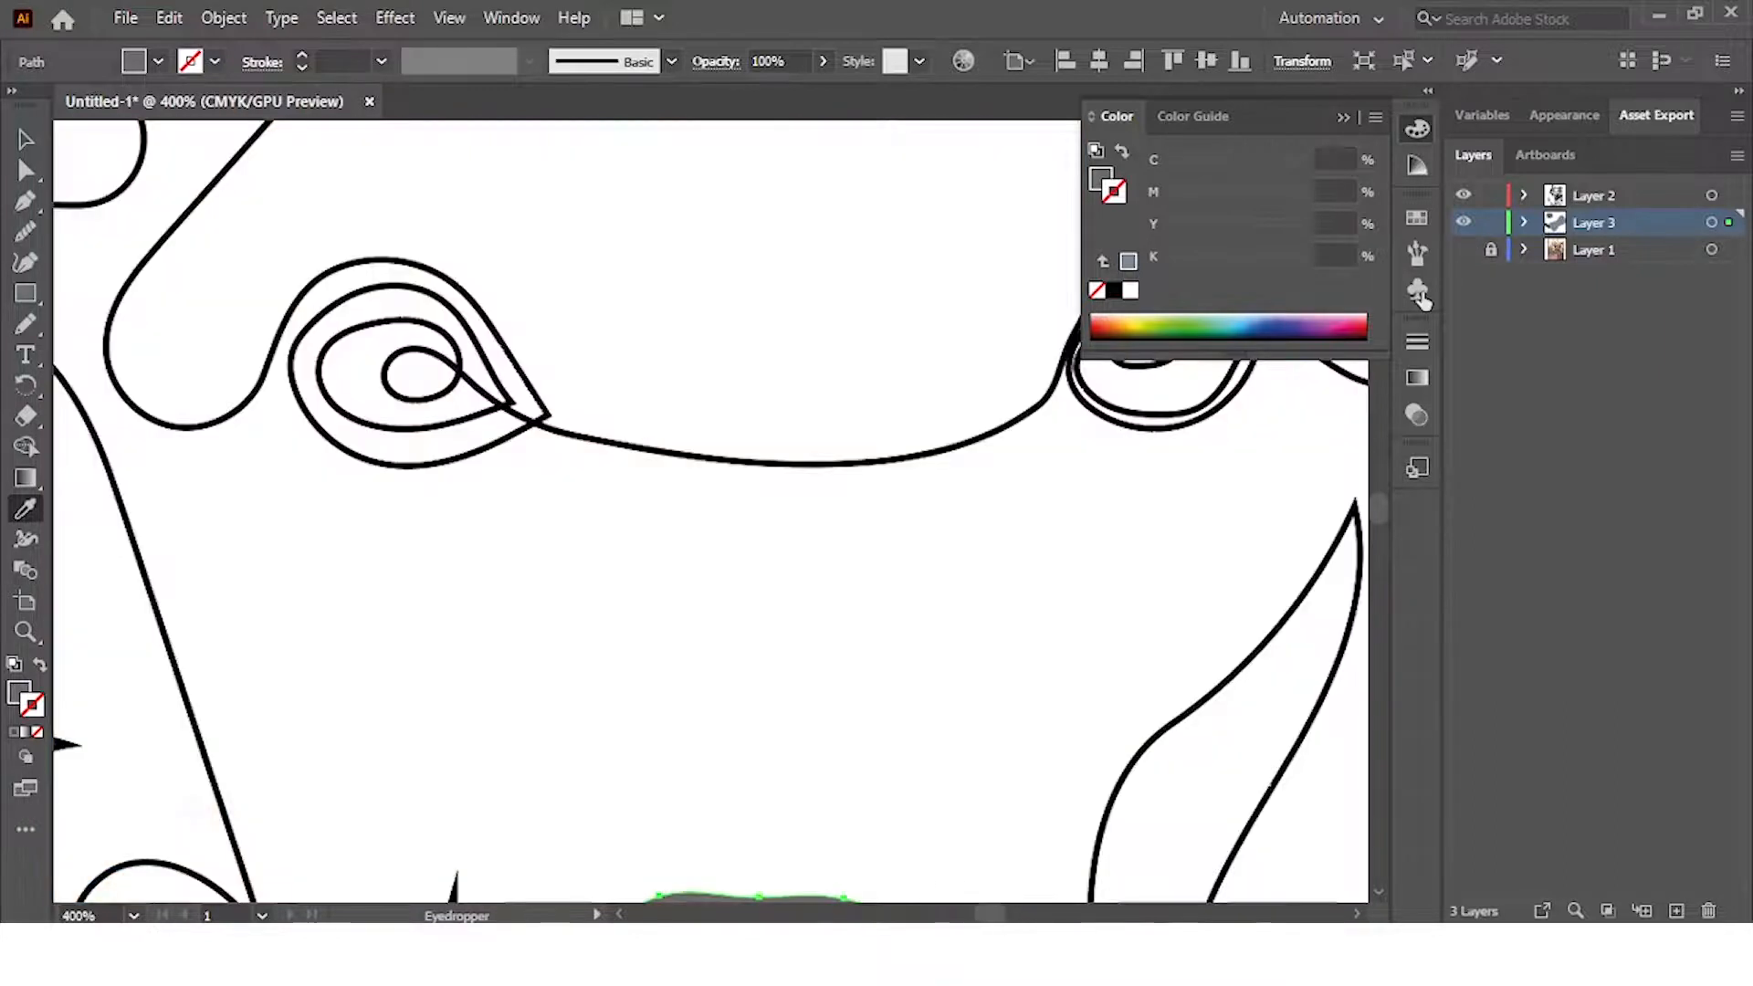
key(ctrl+0)
key(v)
click(831, 623)
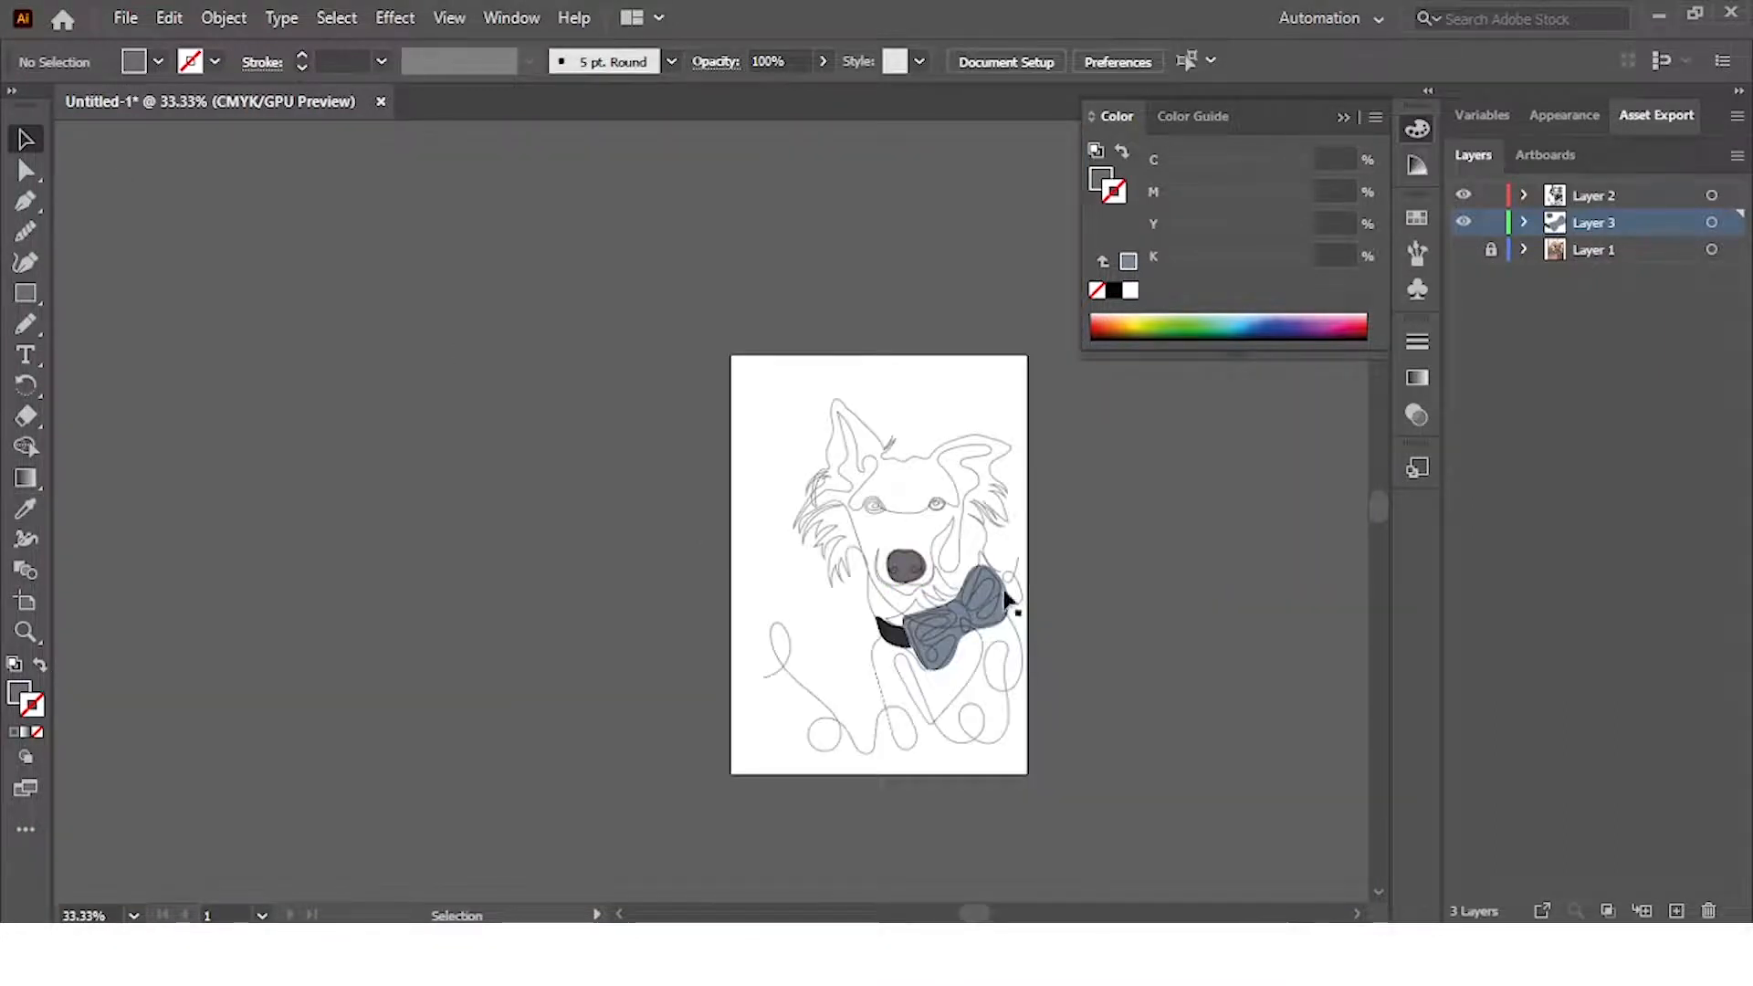
click(1463, 250)
scroll(962, 415, up, 3)
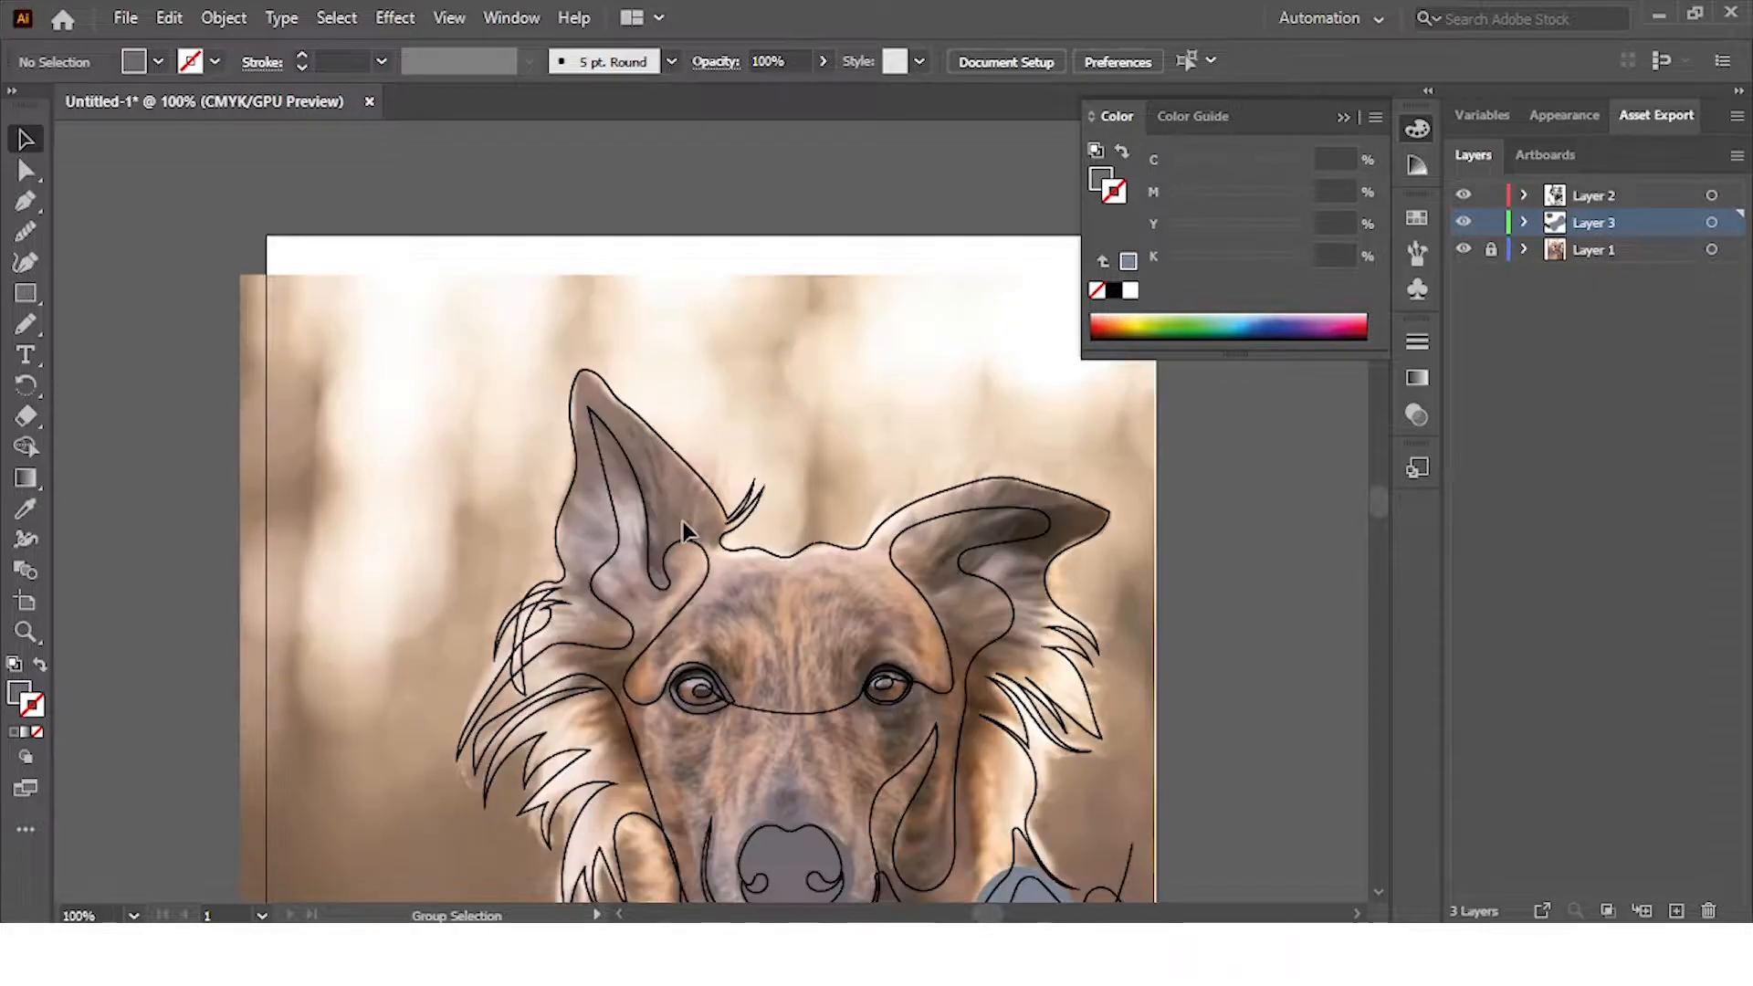
Try a closed Pencil shape over the dog's upright left ear, filled with a dark brown sampled from the photo
scroll(610, 737, down, 2)
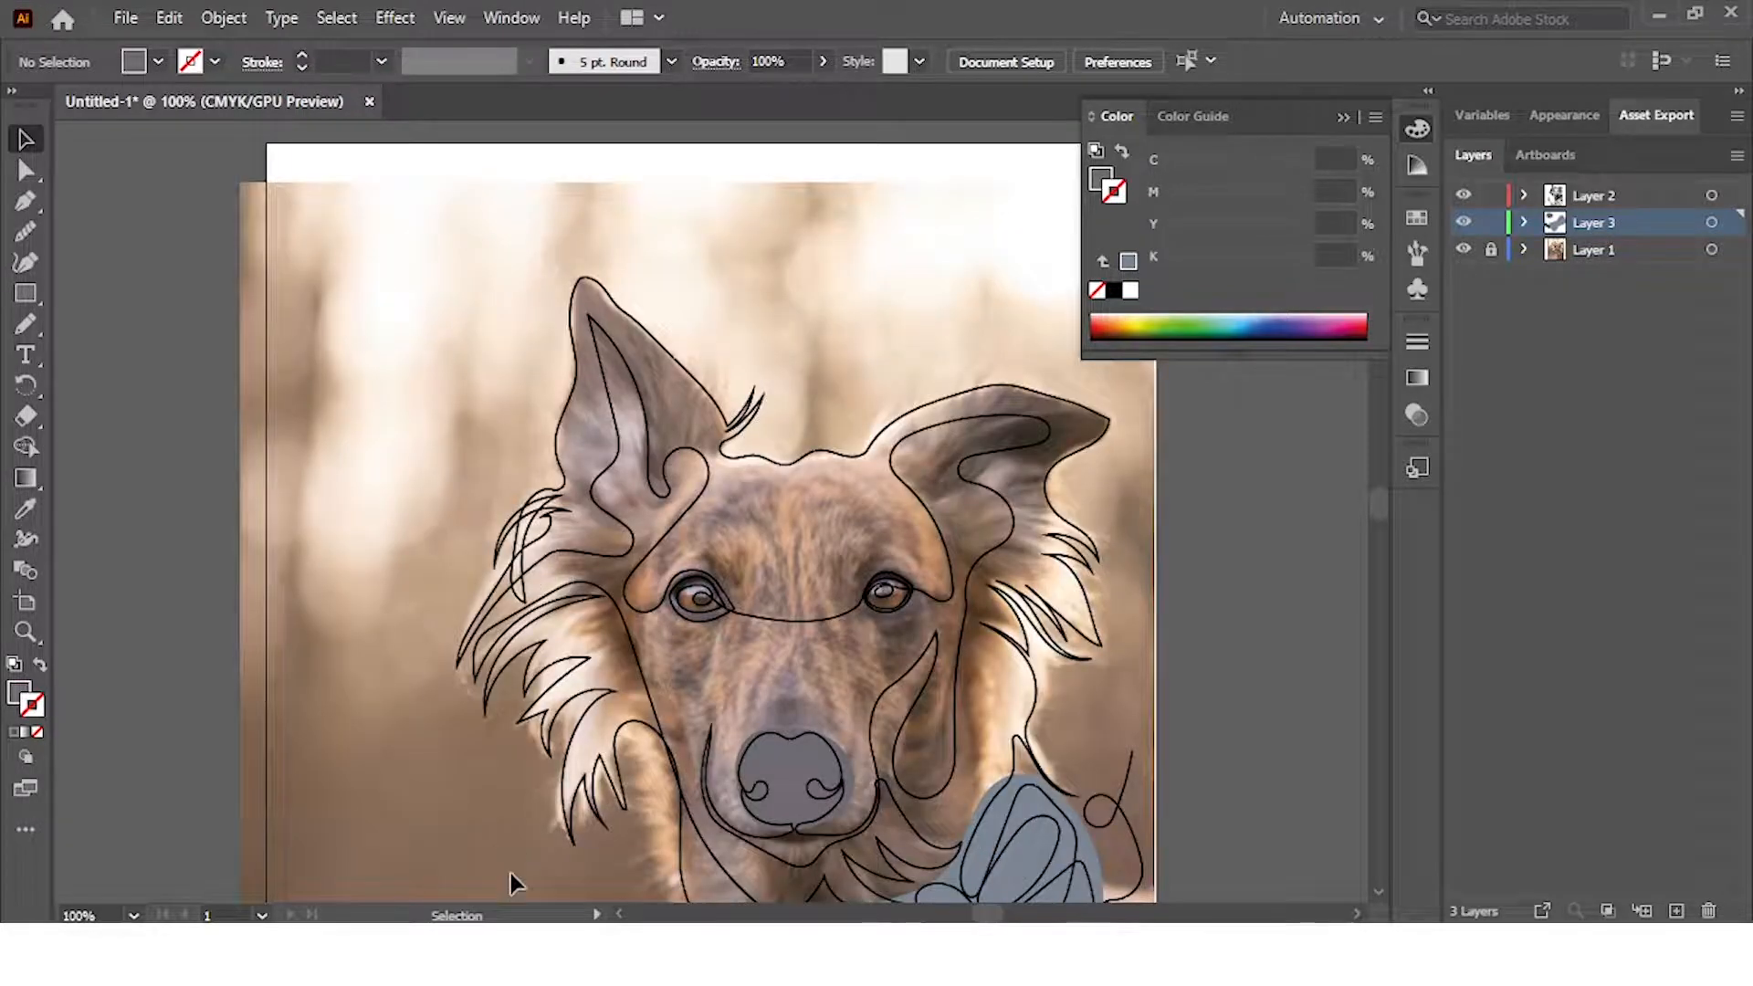
scroll(735, 470, up, 1)
click(26, 324)
mouse_move(731, 516)
mouse_down()
mouse_move(640, 638)
mouse_move(646, 702)
mouse_move(602, 743)
mouse_move(548, 544)
mouse_move(565, 334)
mouse_move(696, 404)
mouse_move(741, 455)
mouse_move(730, 513)
mouse_up()
key(i)
click(1034, 519)
key(v)
click(256, 294)
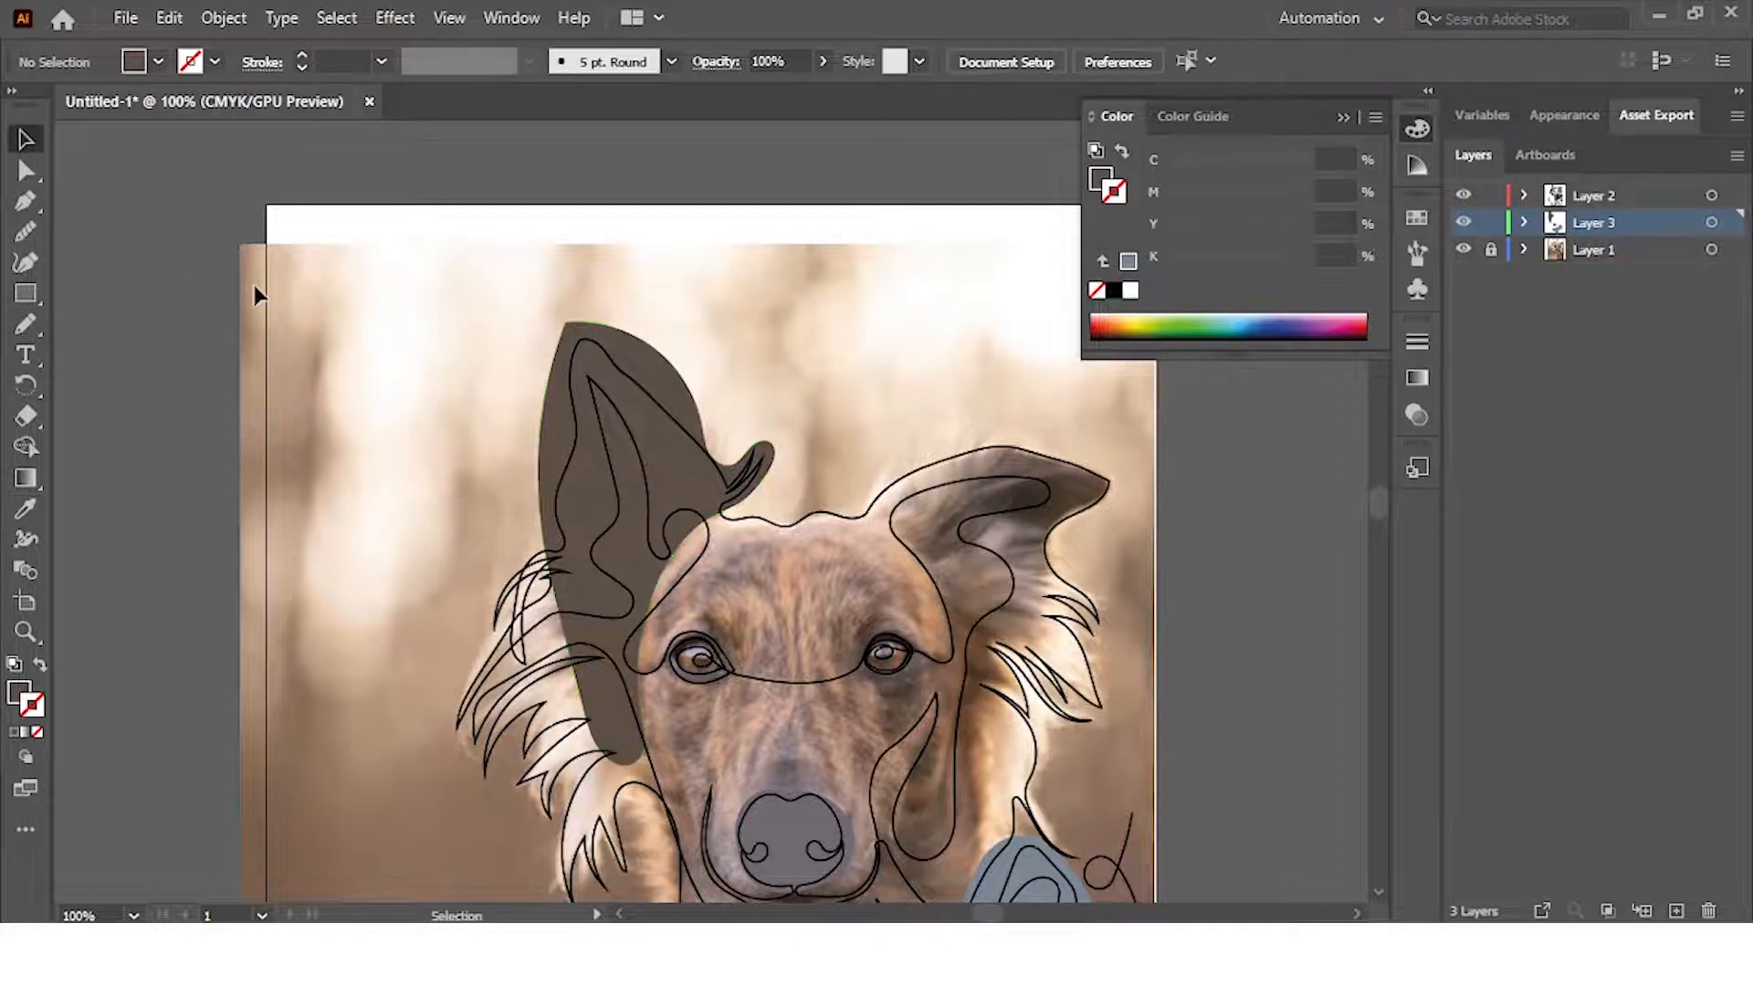
Hide the photo layer and delete the dark brown shape covering the left ear
click(1463, 249)
key(ctrl+minus)
click(605, 383)
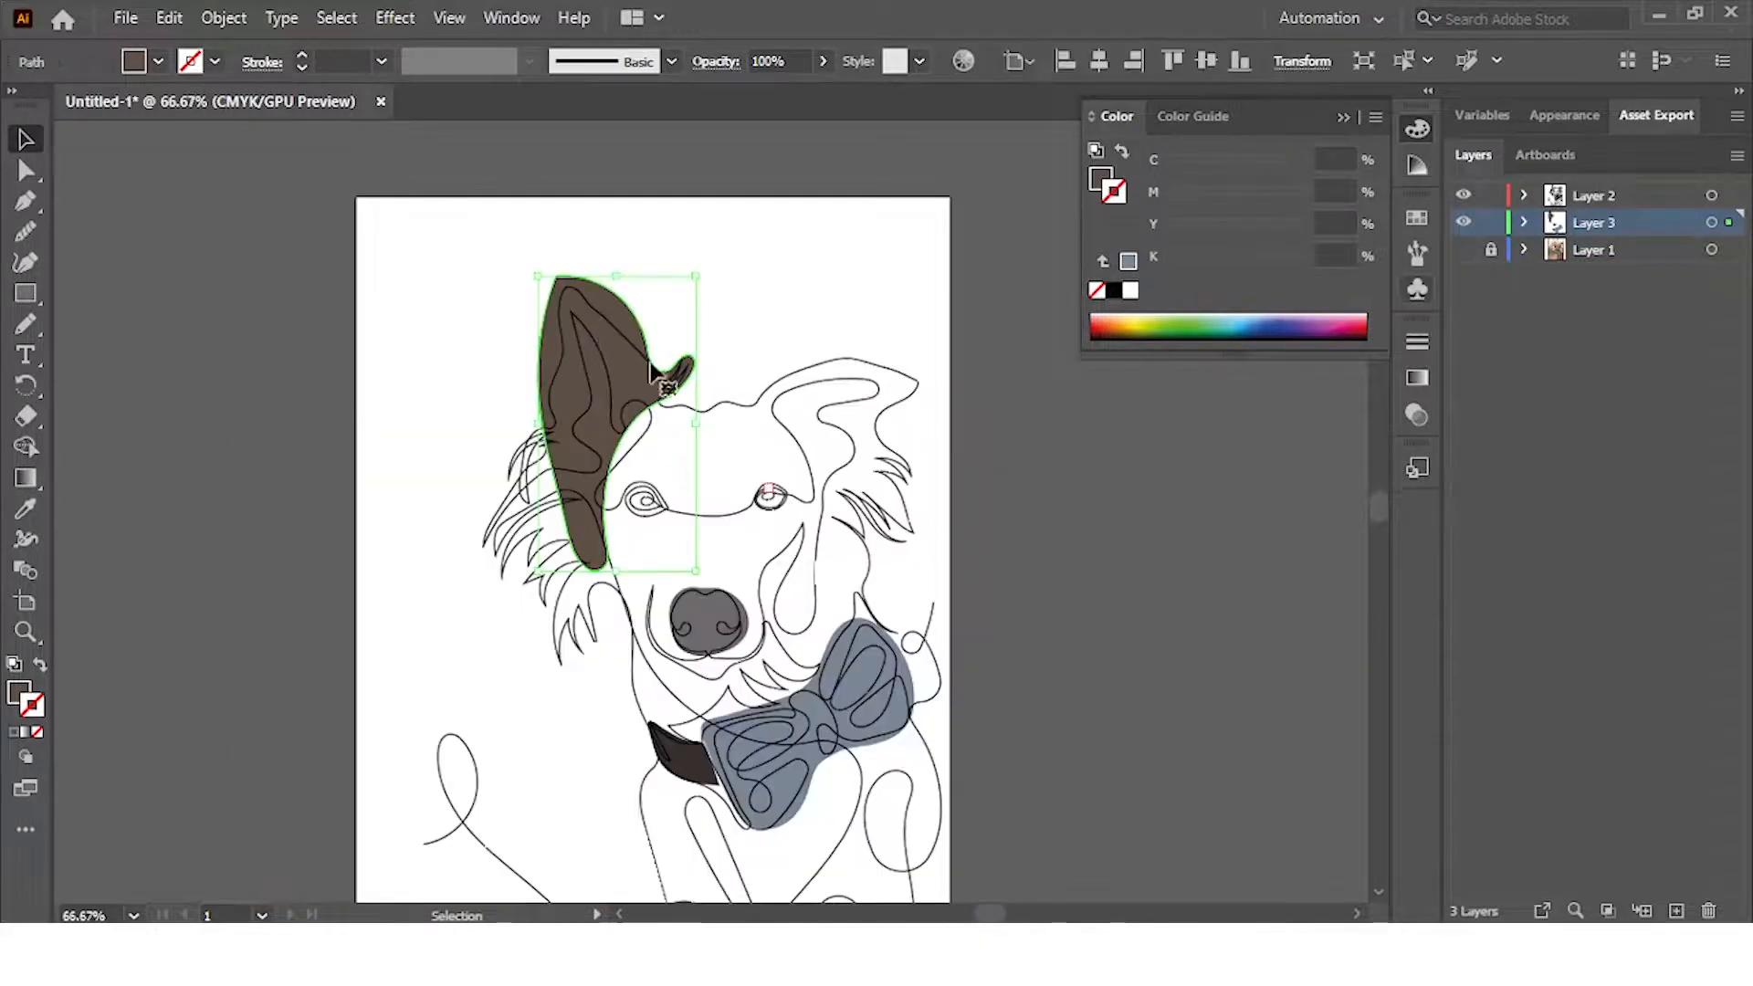
key(Delete)
scroll(826, 282, down, 3)
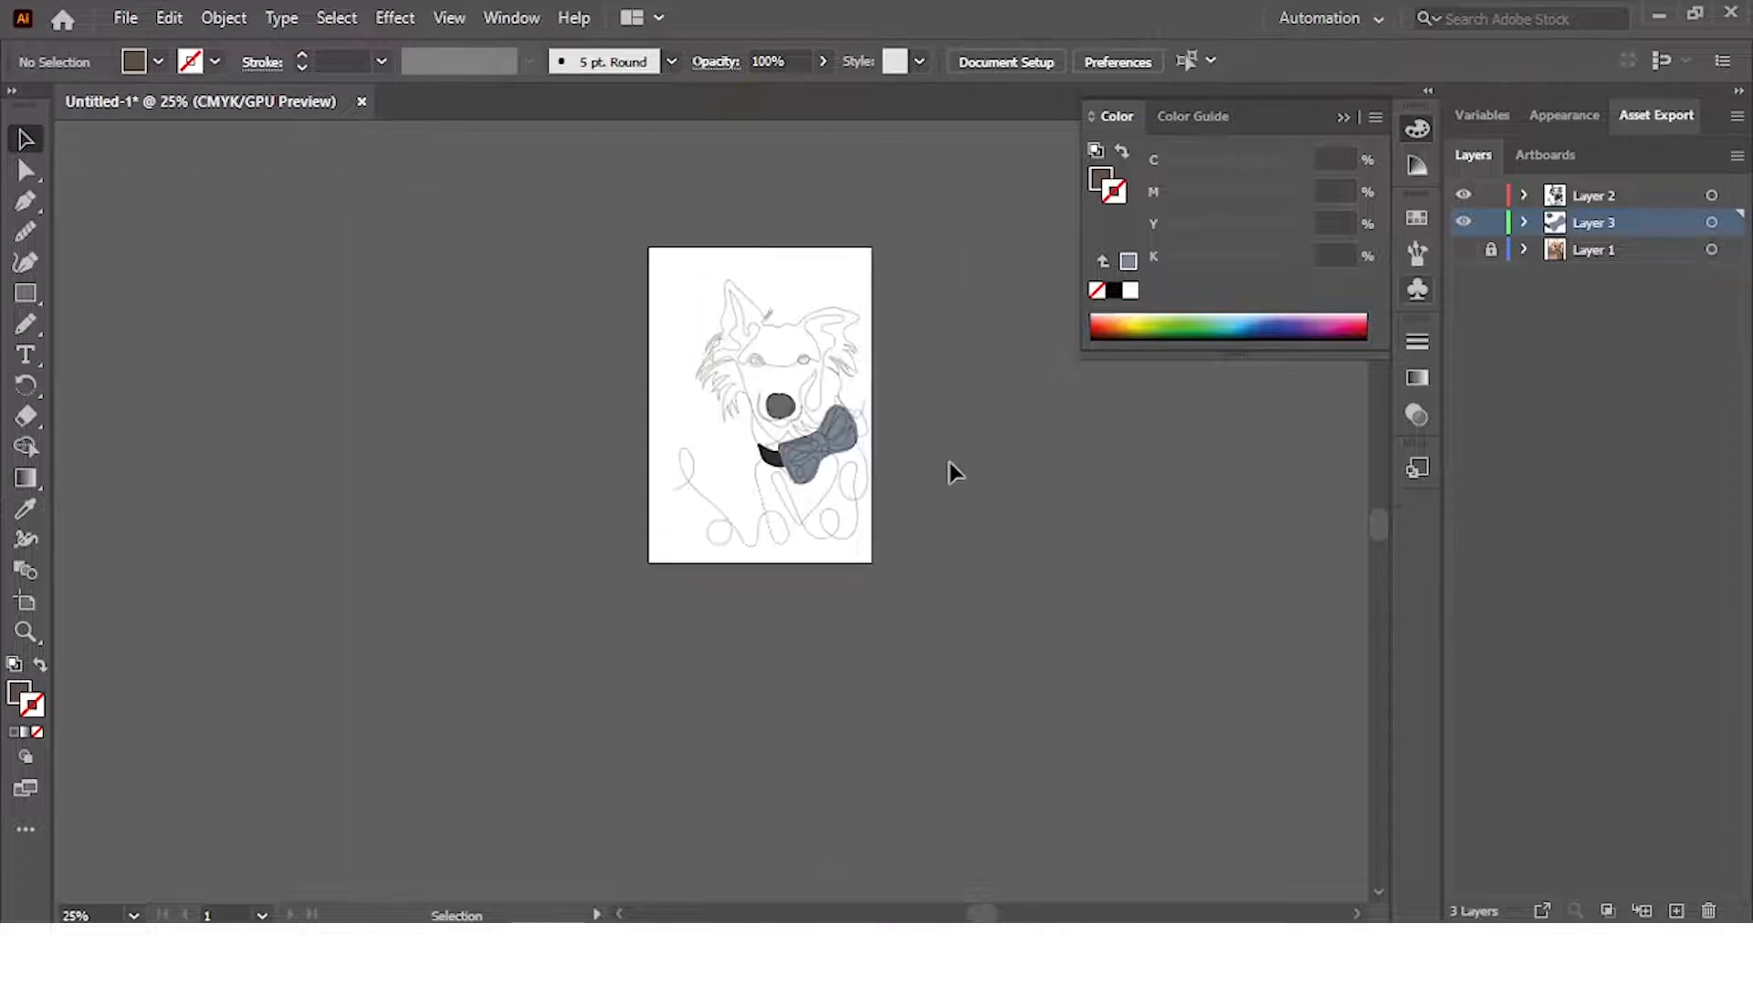
scroll(741, 389, up, 5)
scroll(741, 390, down, 2)
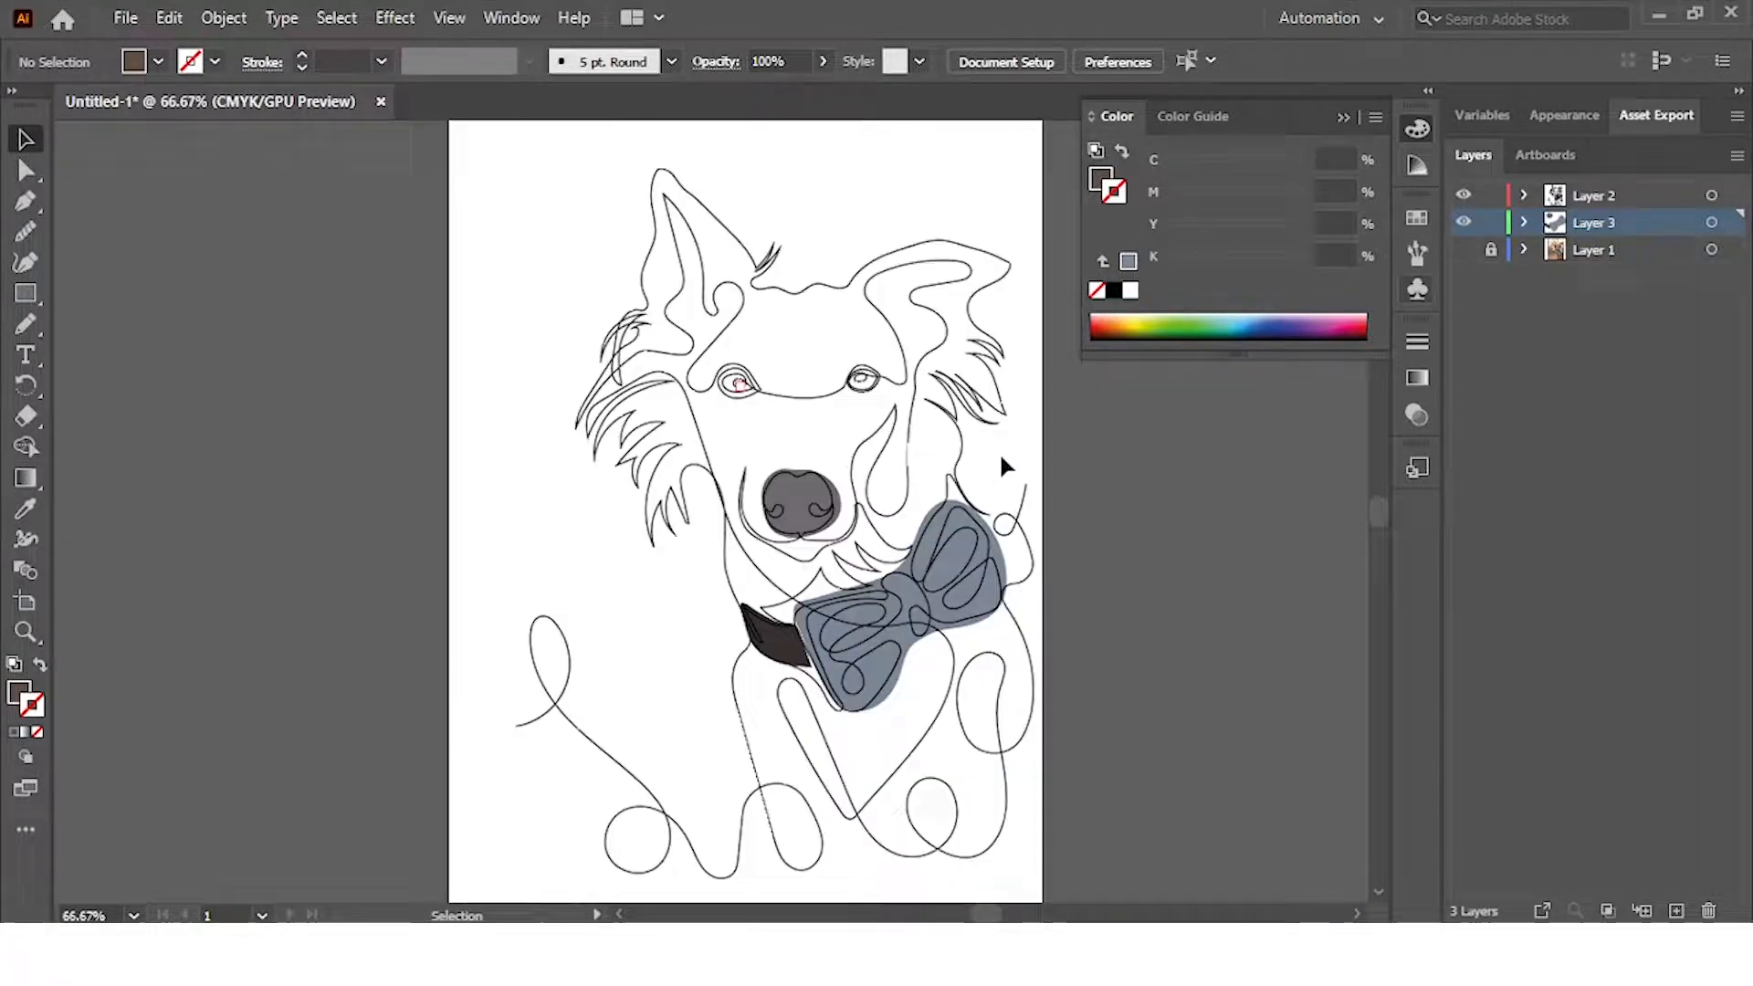
Round the sharp inner corner of the left eye's outline with the Direct Selection tool
click(26, 170)
scroll(753, 388, up, 8)
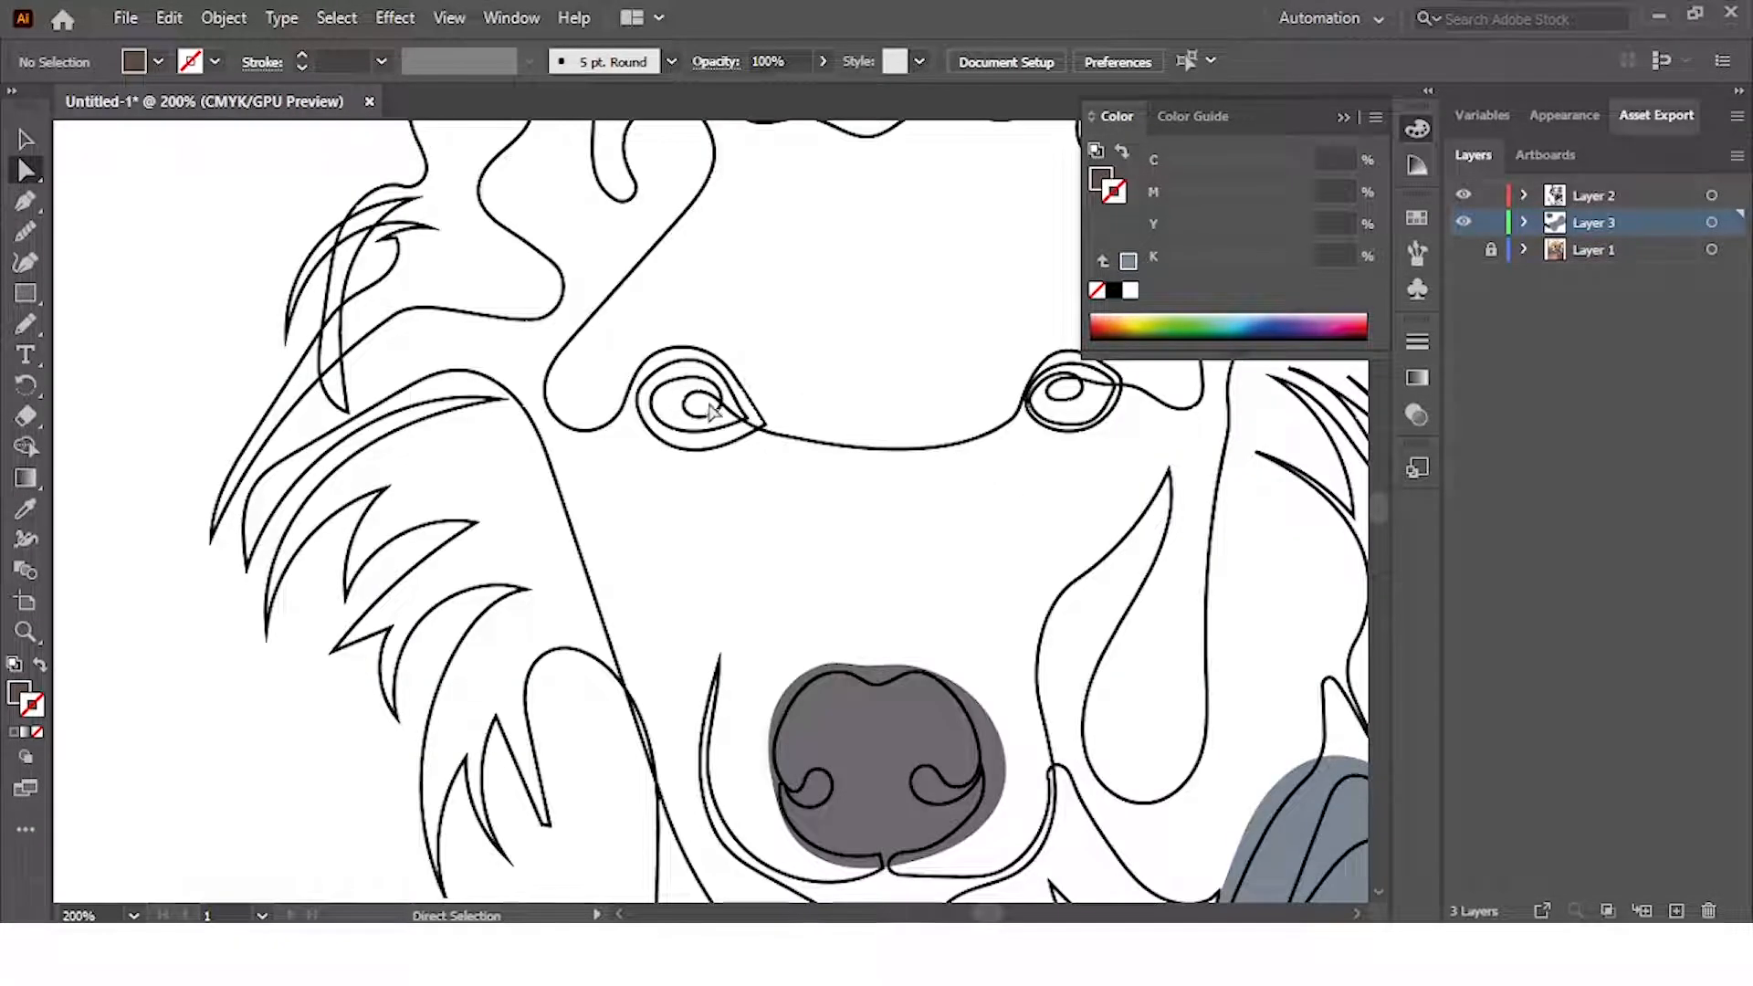
click(749, 378)
drag(727, 379, 680, 365)
click(856, 421)
drag(831, 414, 640, 383)
click(814, 521)
scroll(793, 511, down, 1)
scroll(792, 511, down, 4)
scroll(851, 505, up, 3)
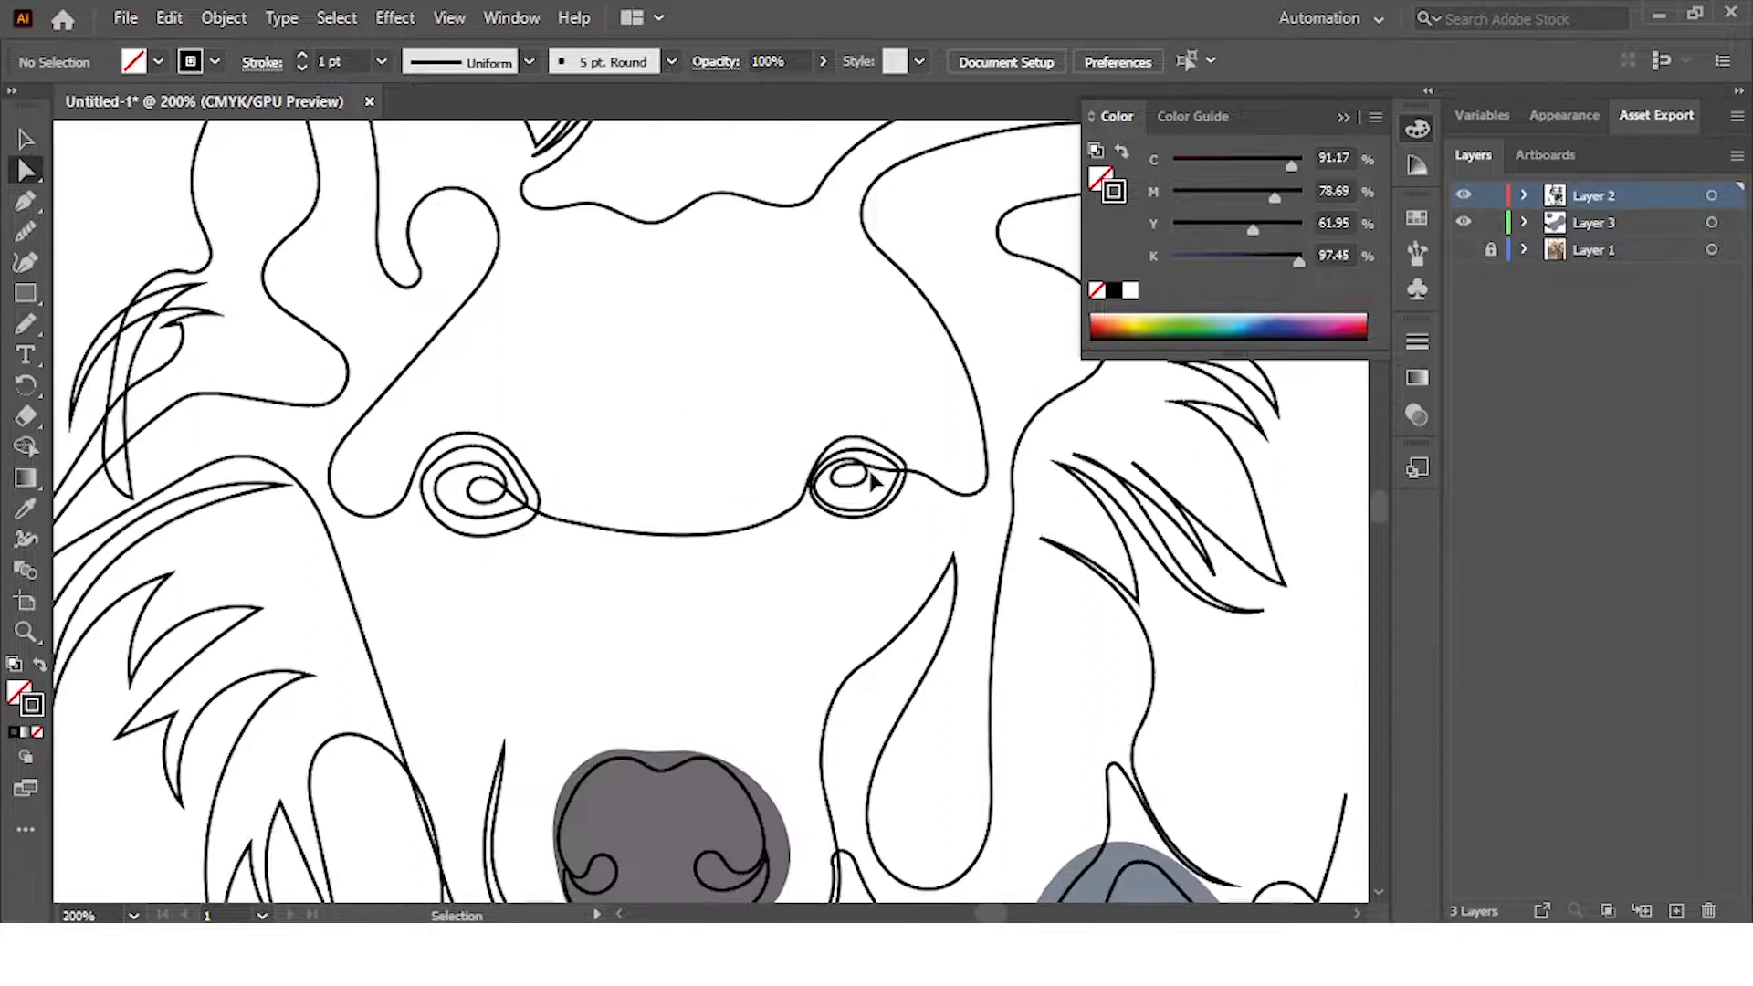
Round the pointed tip of the teardrop-shaped cheek line beneath the right eye, and look over the whole drawing
scroll(858, 511, down, 4)
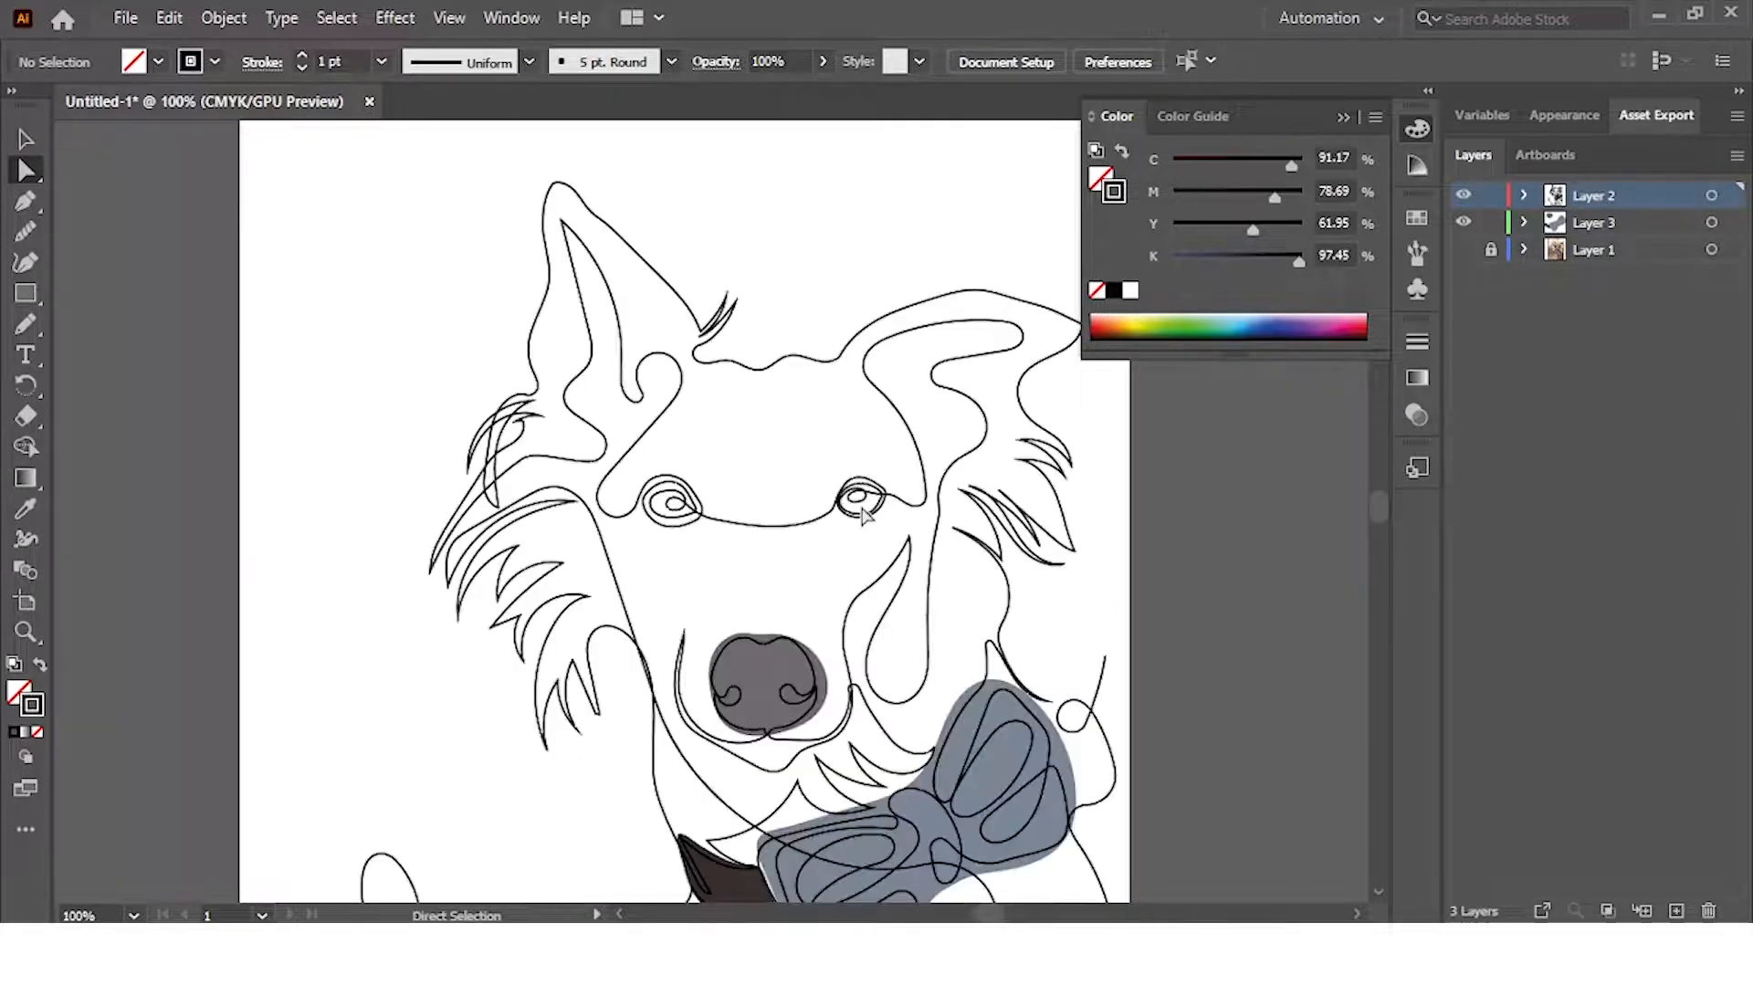
click(928, 548)
click(920, 544)
scroll(920, 544, up, 3)
click(888, 531)
mouse_move(881, 555)
mouse_down()
mouse_move(867, 622)
mouse_move(887, 561)
mouse_up()
click(922, 509)
scroll(922, 508, down, 2)
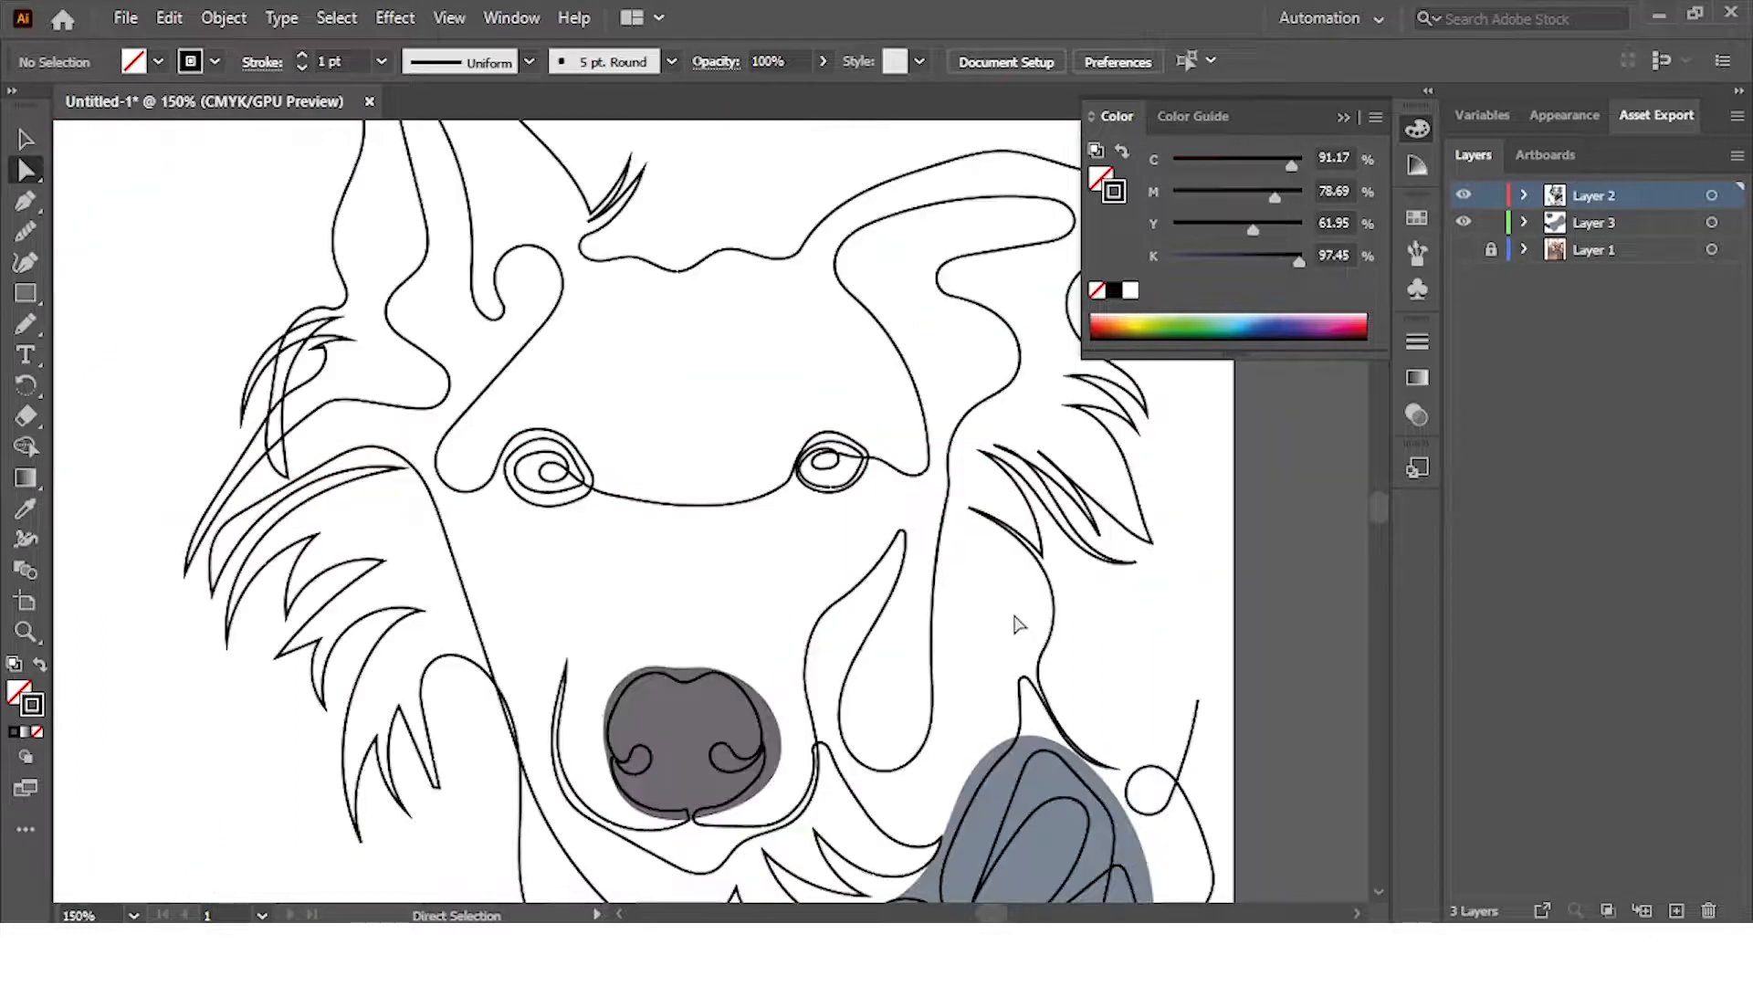
scroll(947, 576, down, 2)
scroll(946, 574, down, 2)
scroll(782, 712, up, 4)
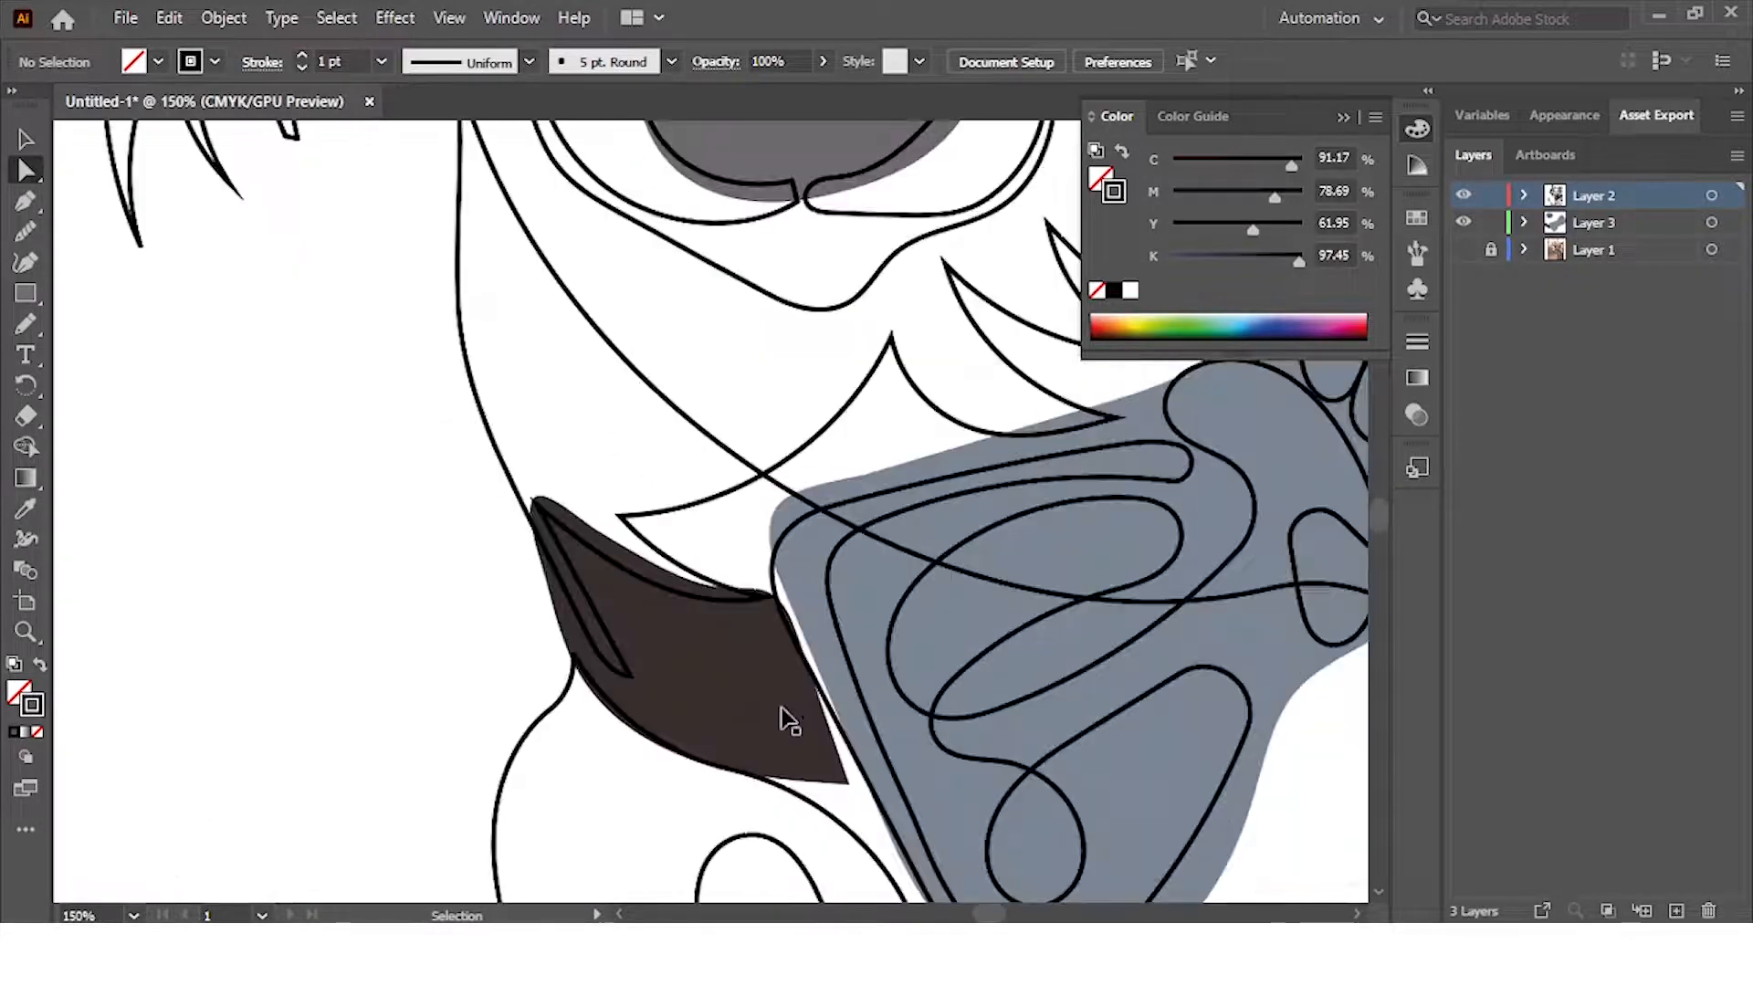
scroll(783, 702, down, 1)
scroll(782, 703, down, 4)
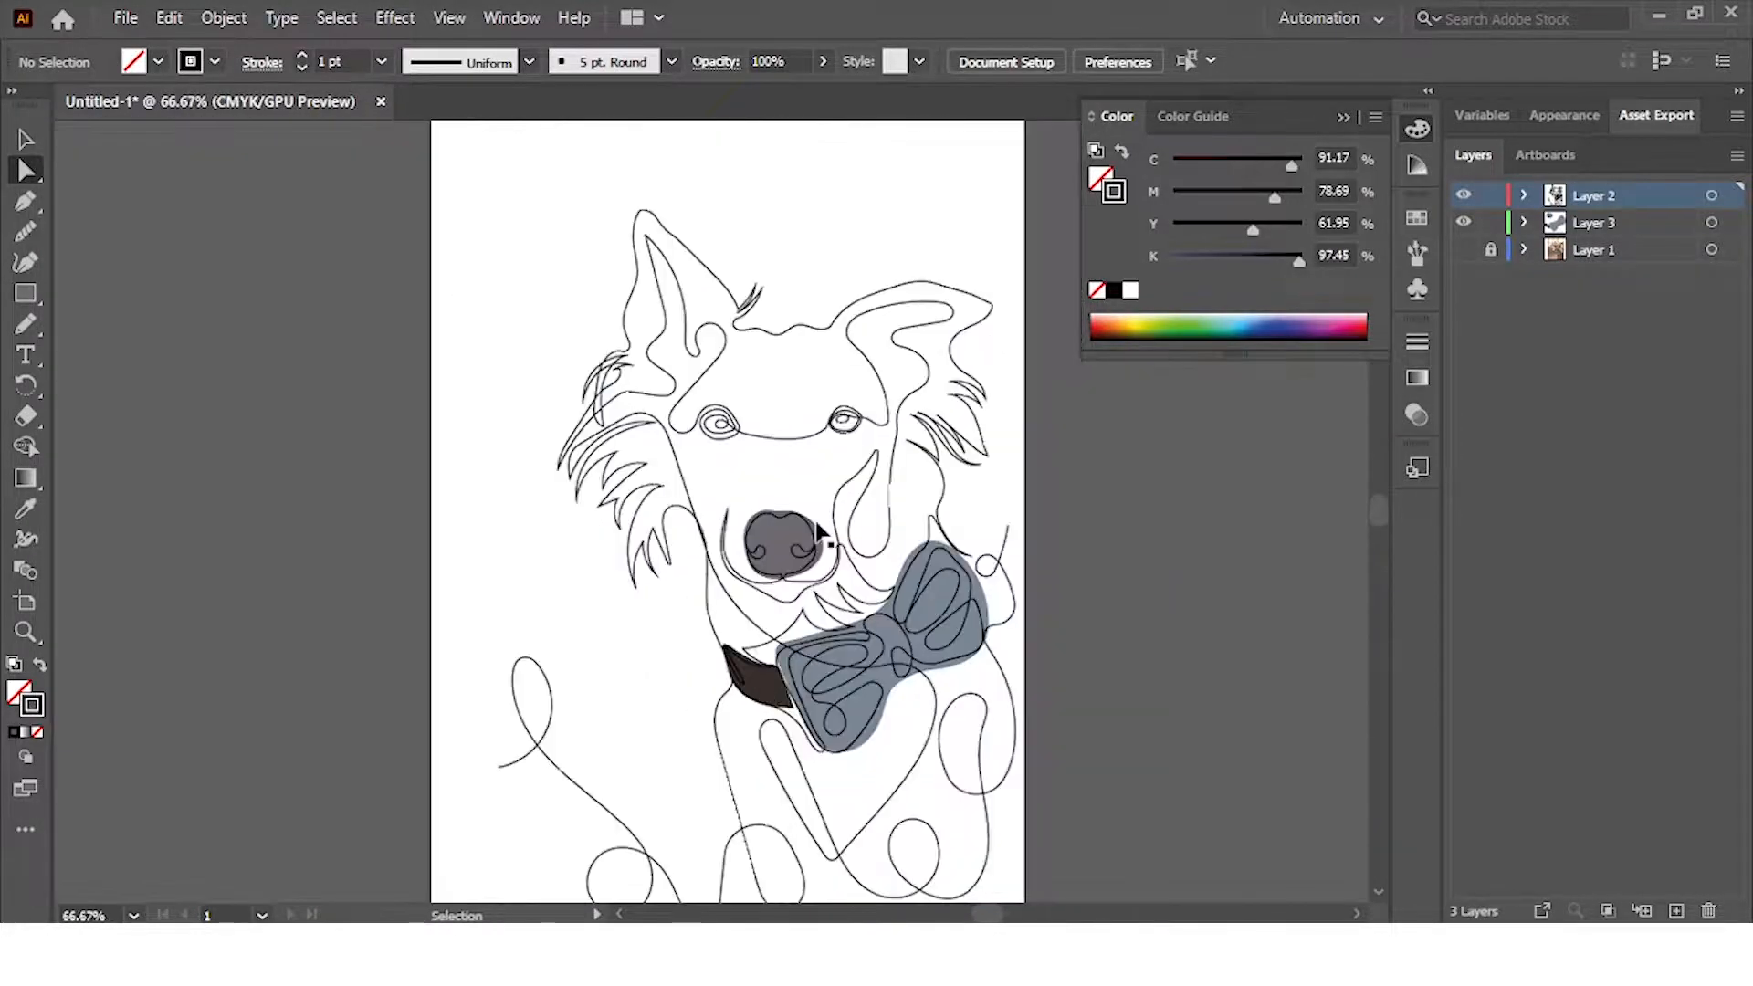
scroll(822, 411, down, 1)
Show the photo layer and, on Layer 3, draw a closed Pencil shape over the left eye, filled with brown sampled from the photo
click(1463, 249)
scroll(716, 450, up, 2)
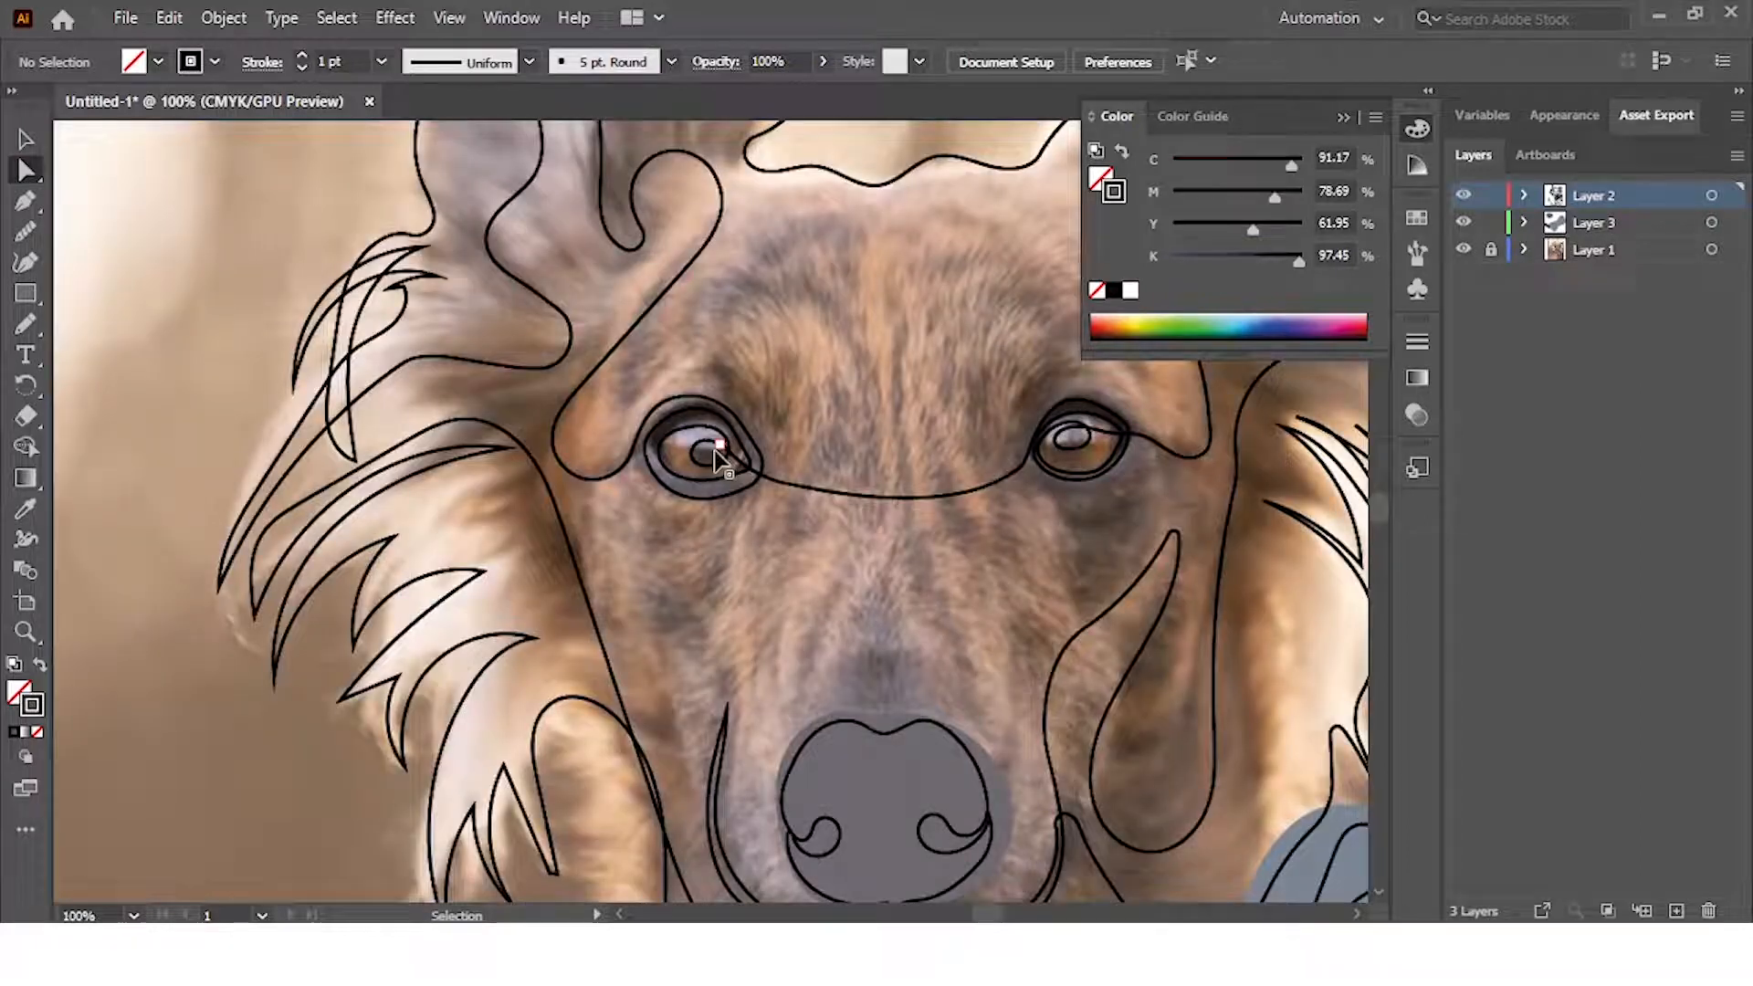
scroll(716, 459, up, 4)
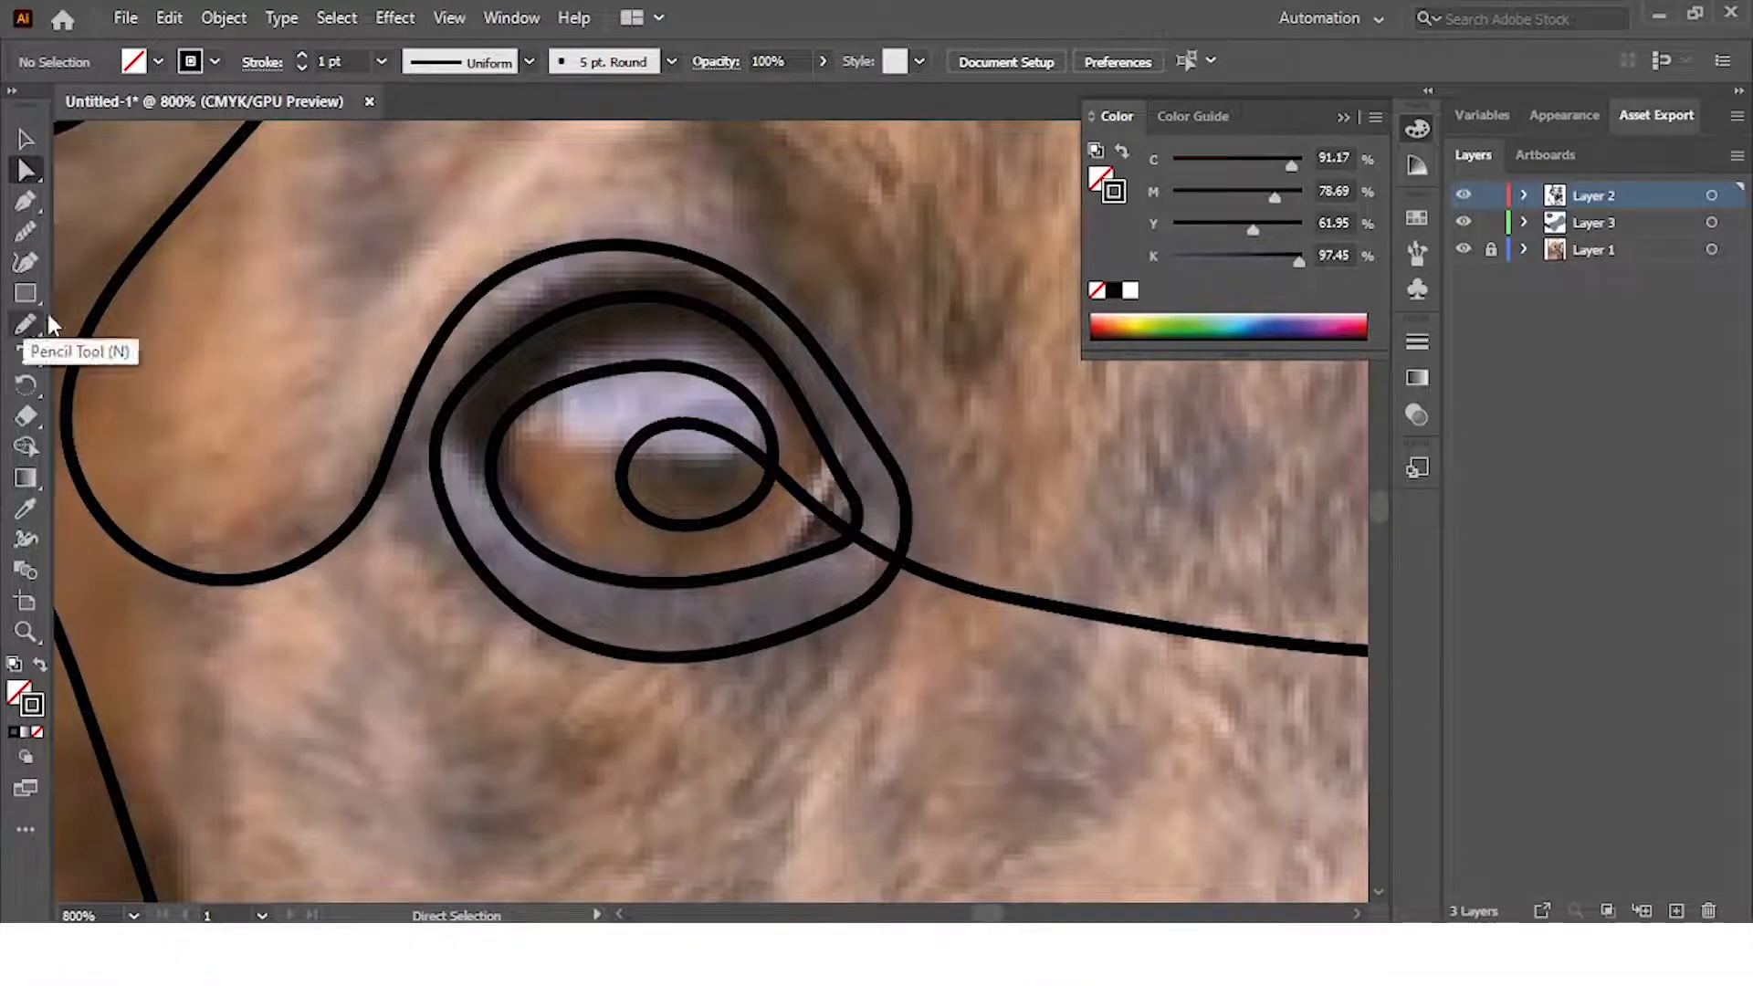
click(1593, 223)
click(27, 325)
mouse_move(676, 319)
mouse_down()
mouse_move(486, 484)
mouse_move(652, 592)
mouse_move(844, 473)
mouse_move(771, 374)
mouse_move(680, 319)
mouse_up()
click(26, 508)
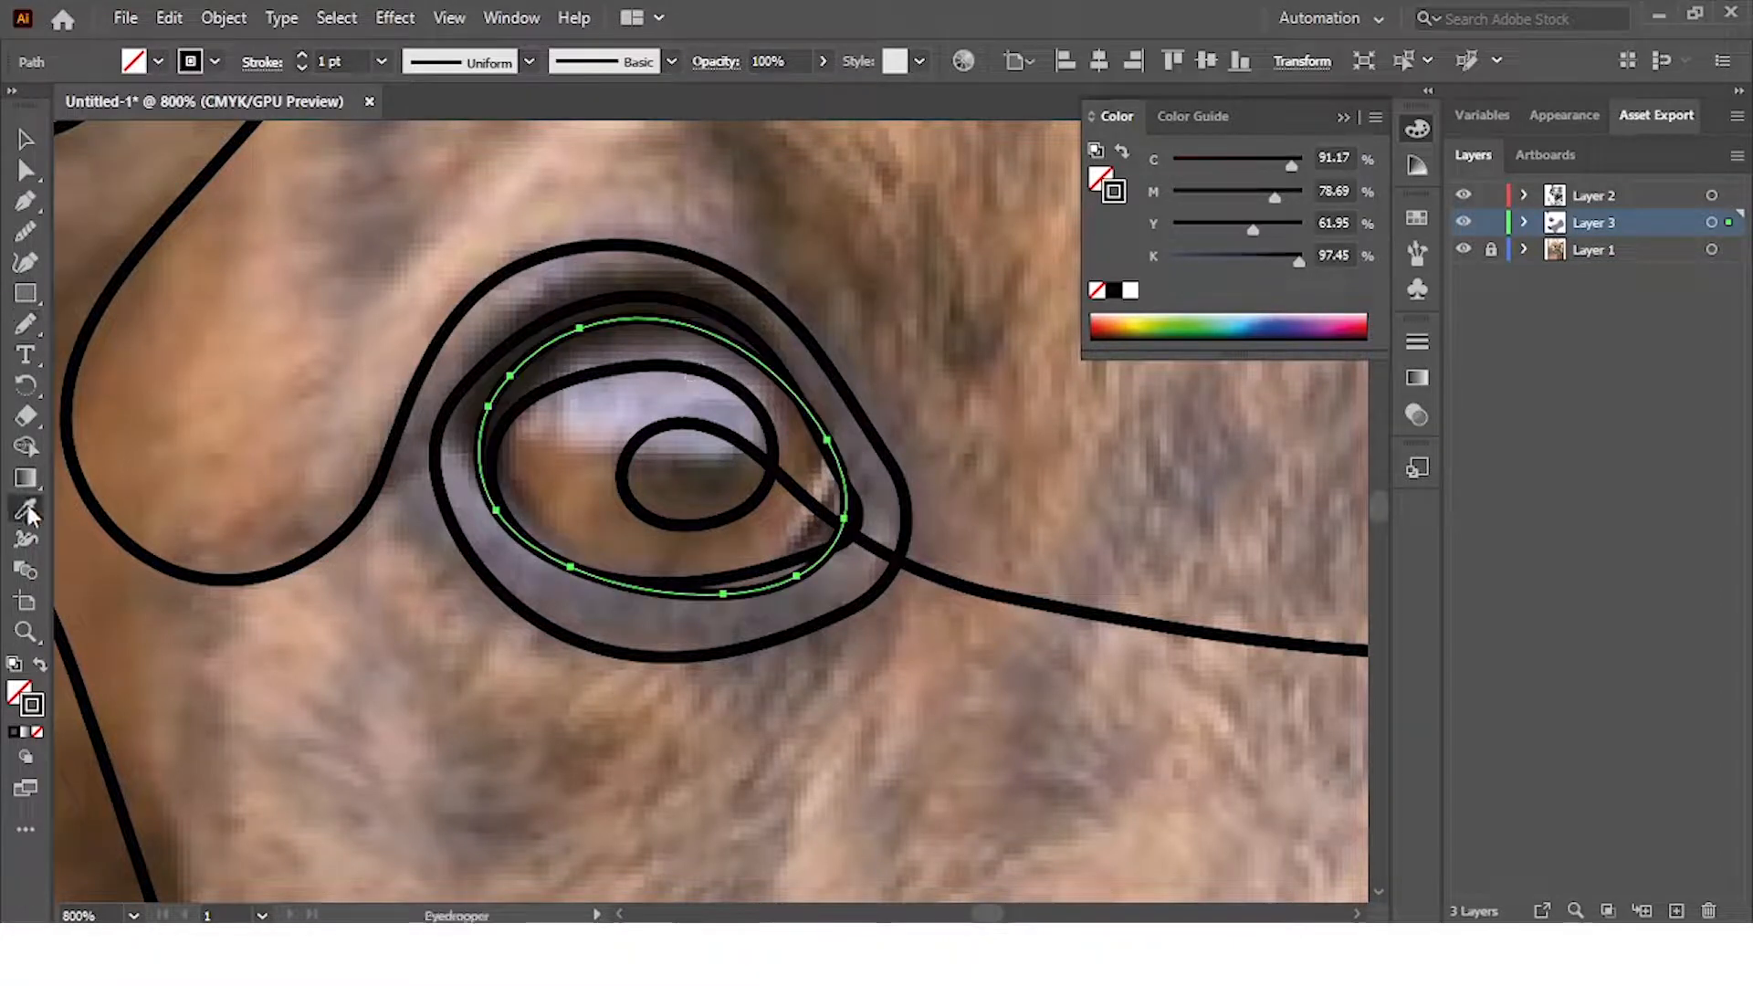
click(778, 497)
Draw a closed Pencil shape over the right eye in the same brown, and hide the photo layer
scroll(771, 479, down, 4)
drag(1061, 477, 612, 544)
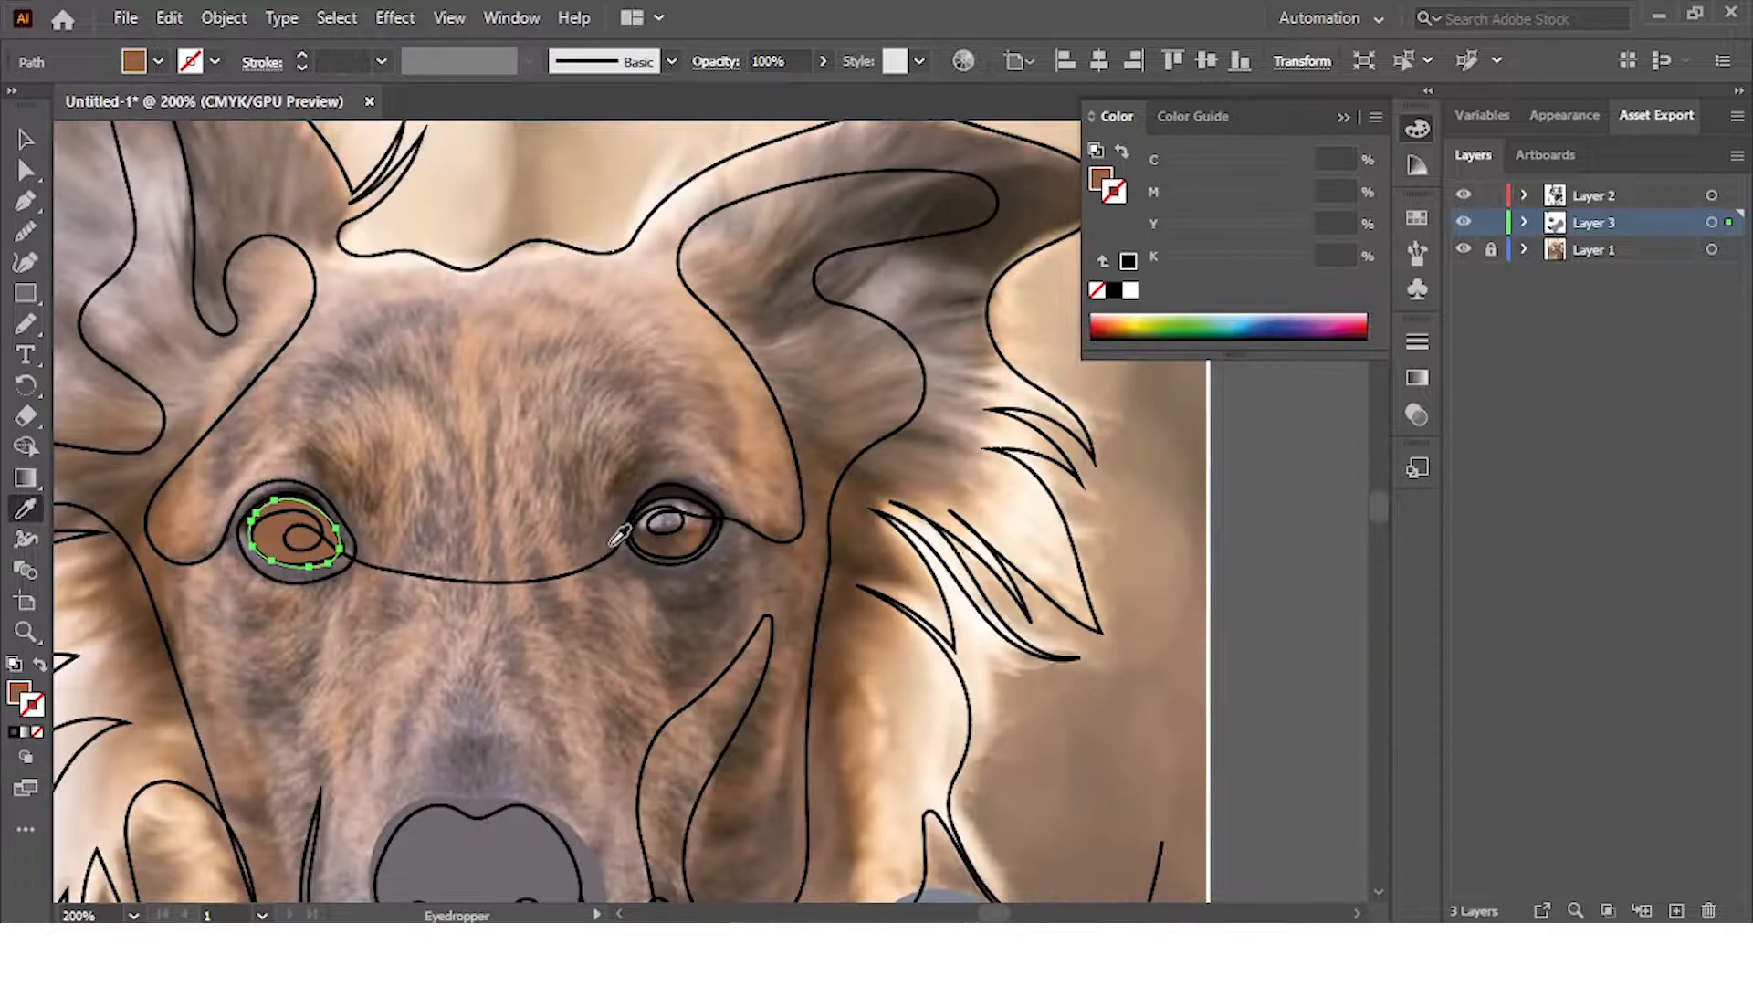
click(26, 323)
scroll(587, 507, up, 3)
mouse_move(890, 478)
mouse_down()
mouse_move(769, 503)
mouse_move(798, 645)
mouse_move(994, 529)
mouse_move(899, 479)
mouse_up()
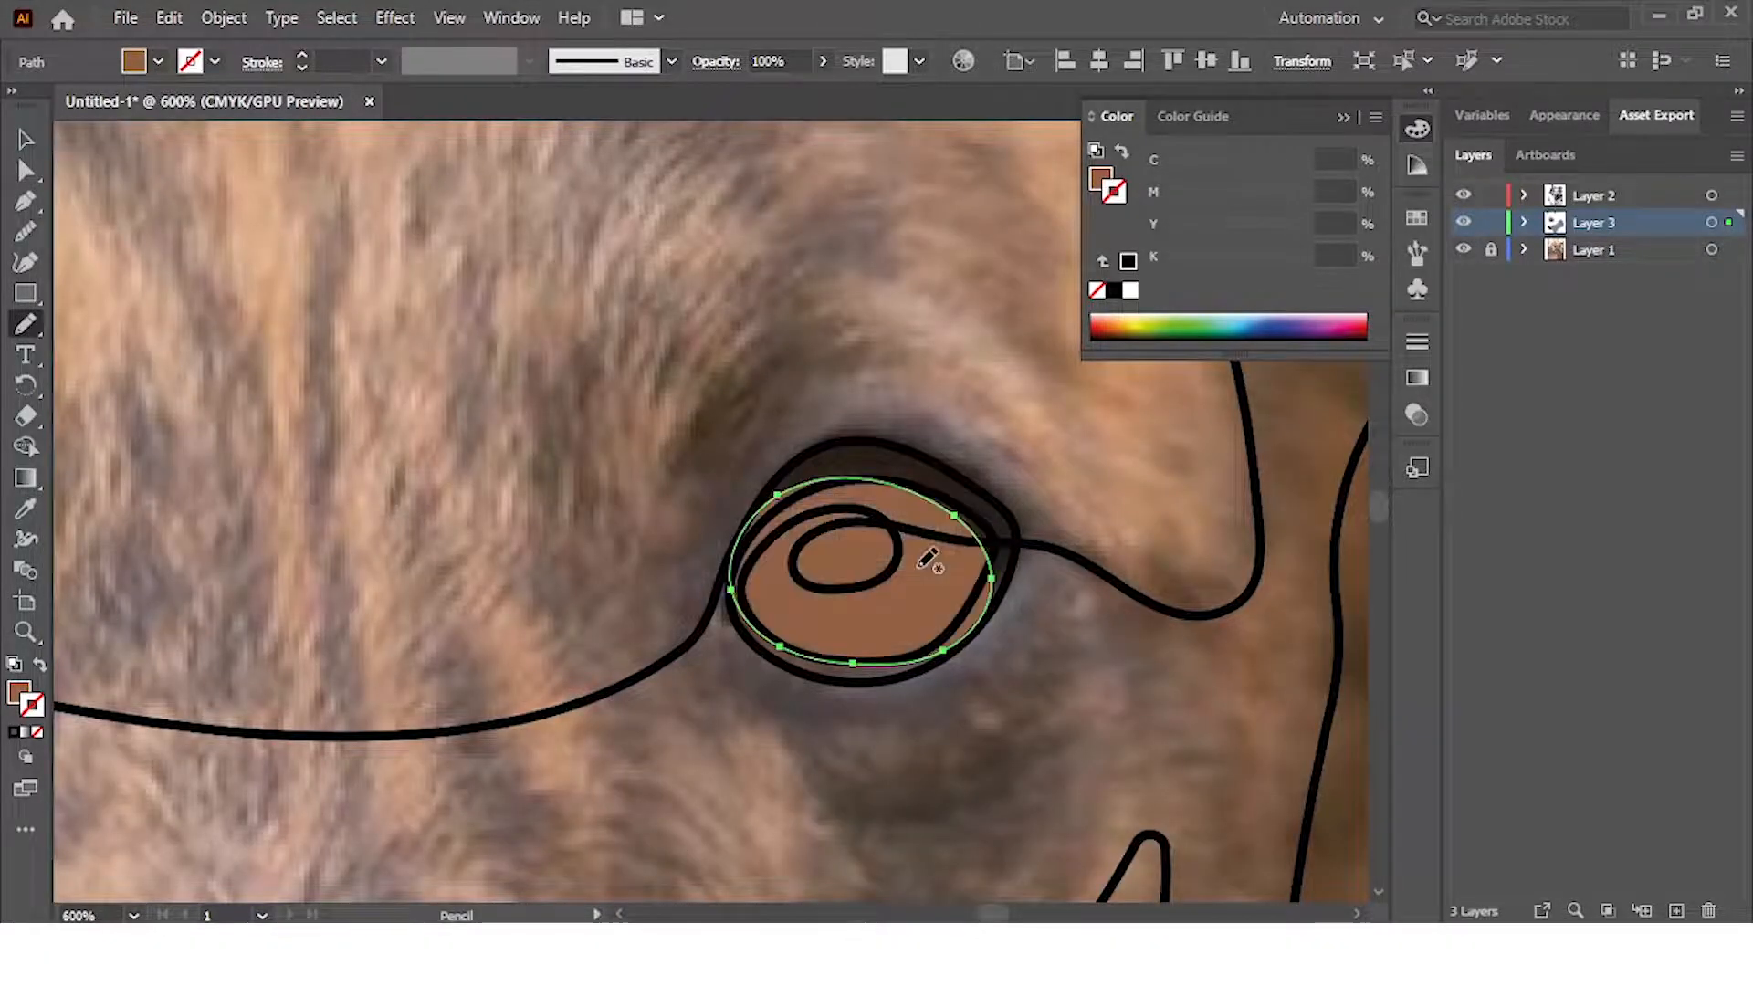
scroll(926, 576, down, 2)
scroll(921, 584, down, 2)
click(1463, 250)
click(24, 142)
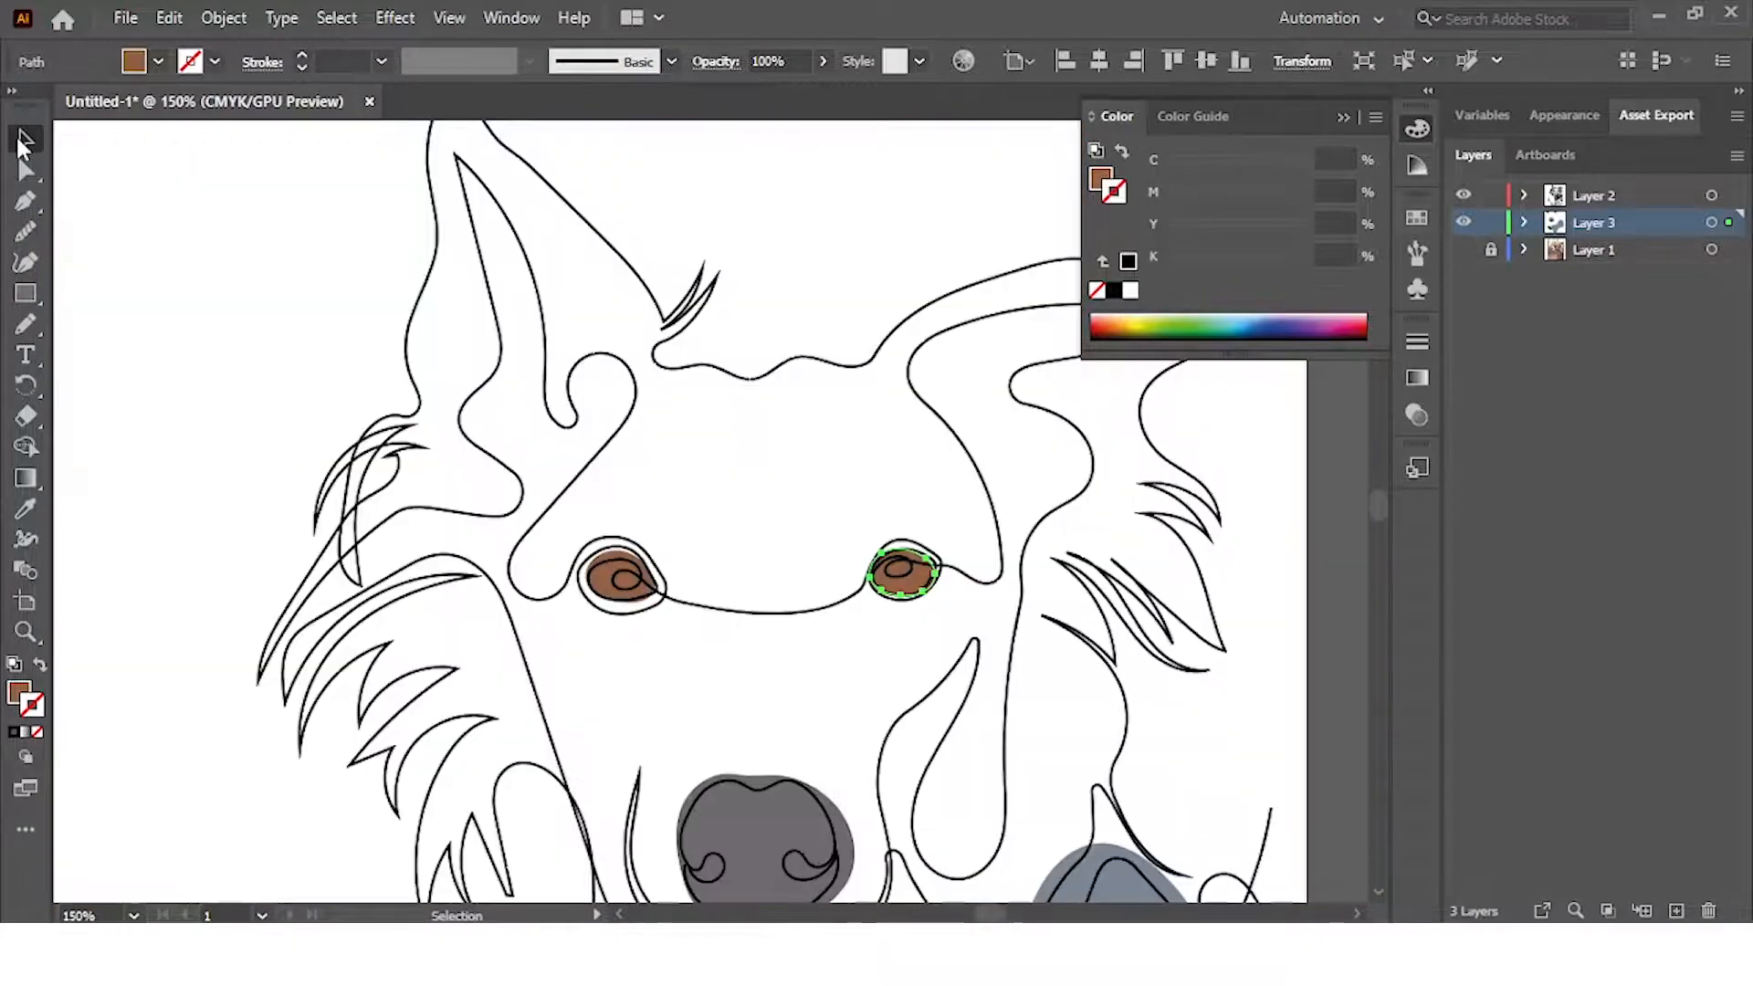
click(365, 321)
Try a closed Pencil shape on the left eye's pupil, filled with the black picked up from the line art
scroll(365, 320, down, 2)
scroll(632, 531, up, 1)
scroll(400, 383, up, 8)
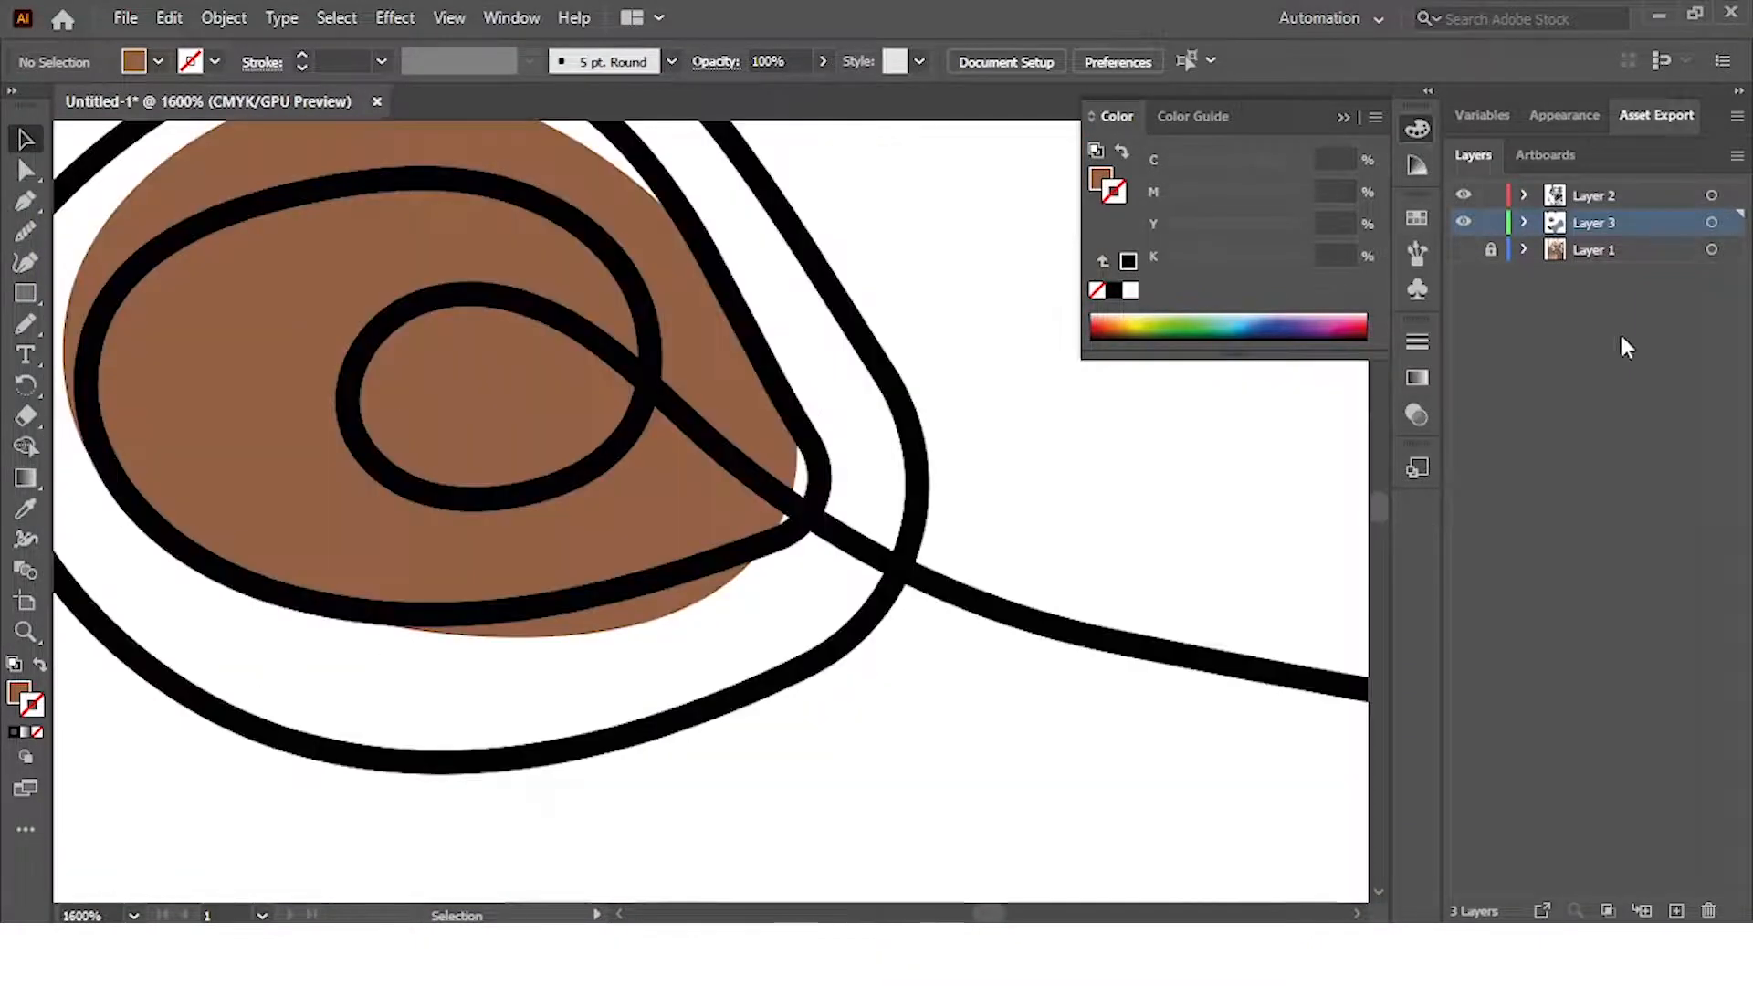
click(26, 323)
mouse_move(554, 294)
mouse_down()
mouse_move(365, 345)
mouse_move(633, 398)
mouse_move(555, 295)
mouse_up()
click(24, 510)
click(649, 338)
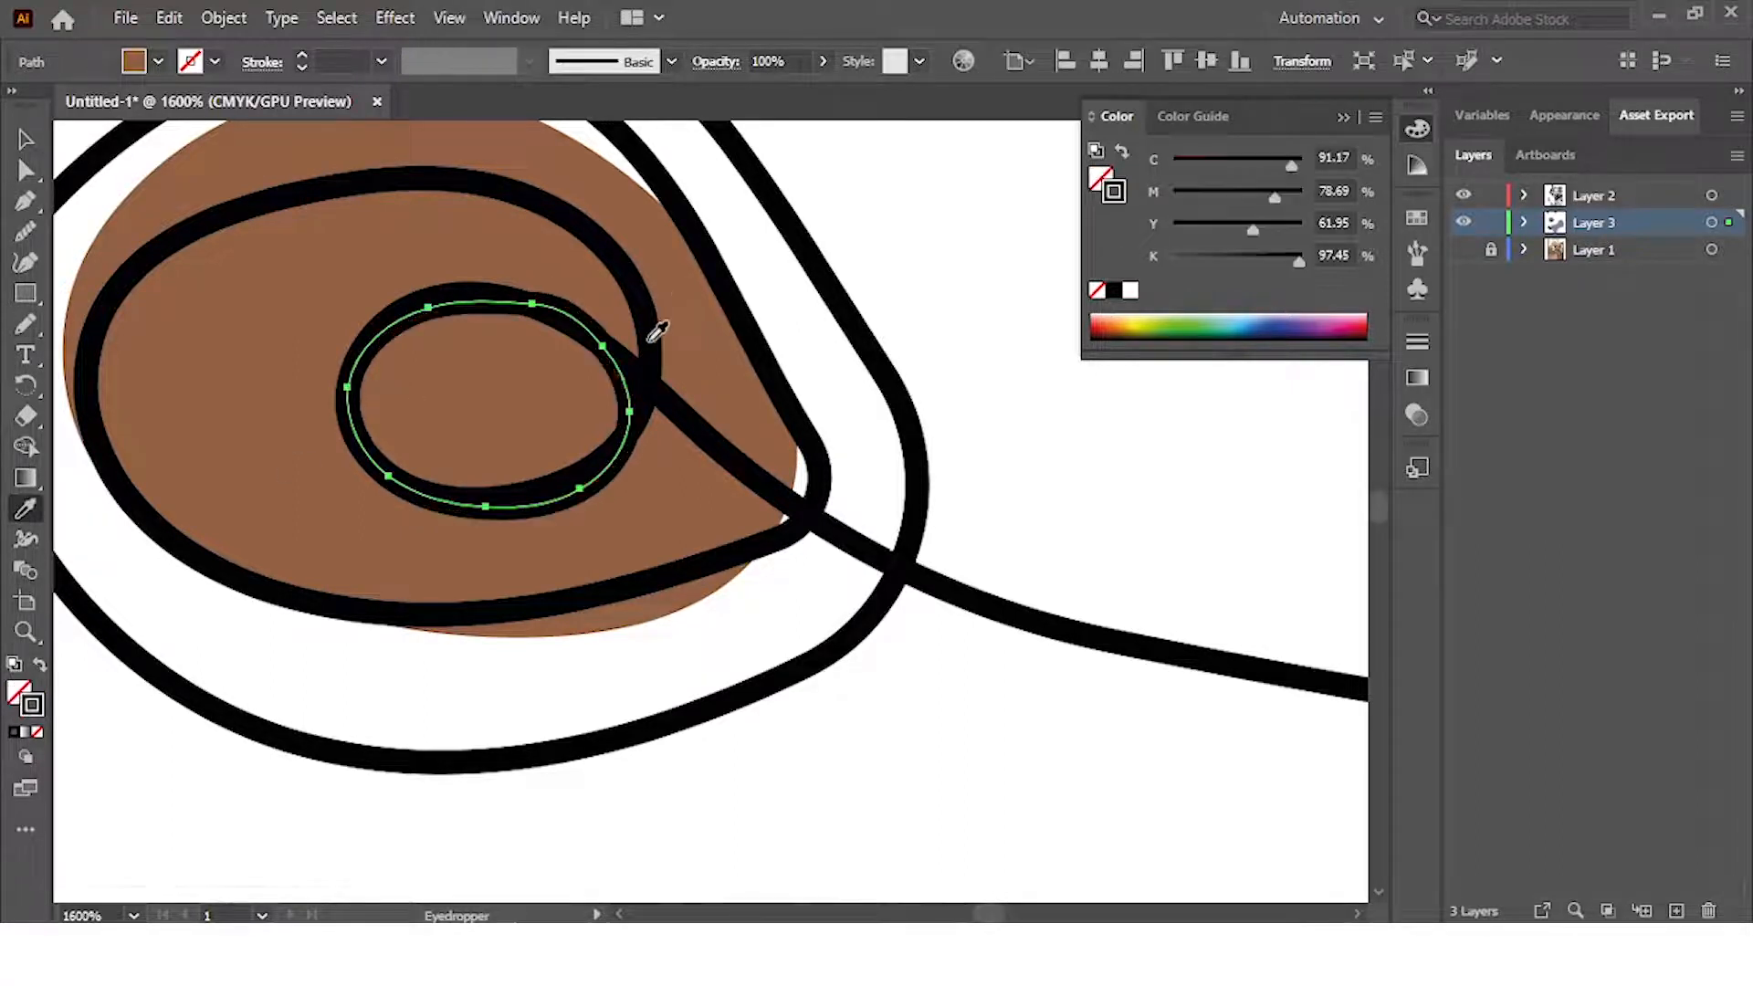
click(39, 665)
scroll(461, 522, down, 7)
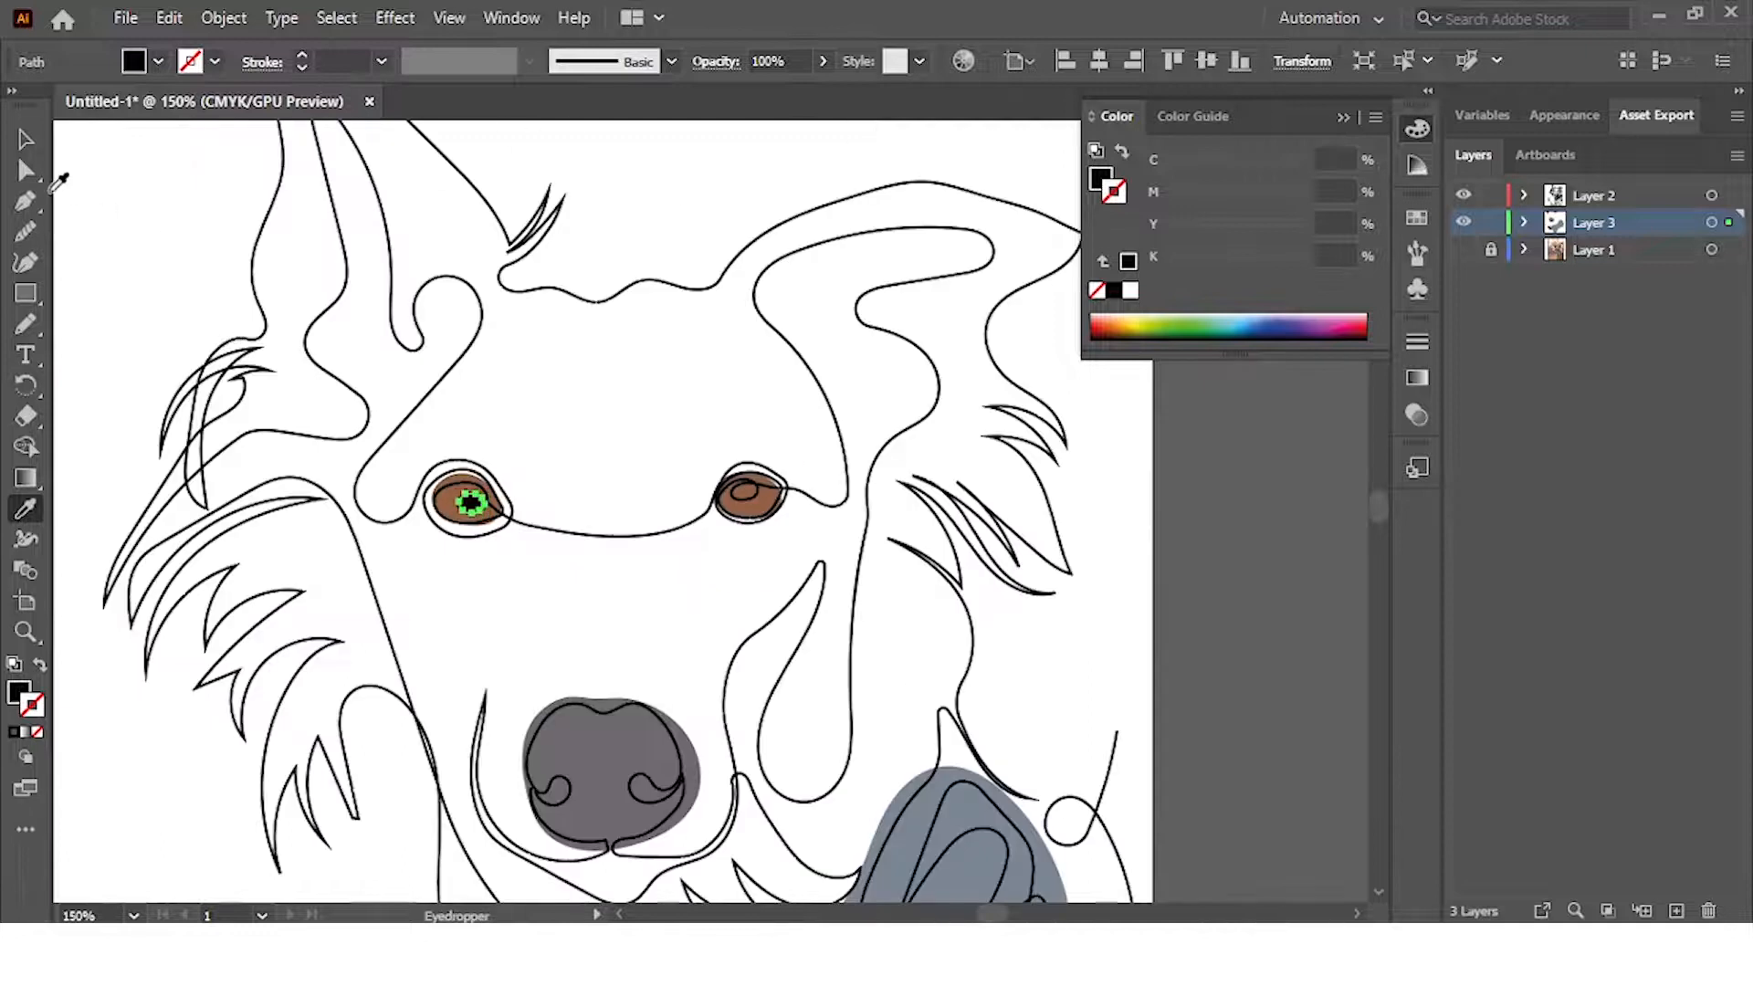
click(25, 139)
click(74, 177)
scroll(523, 491, down, 2)
Undo the black colouring of the left pupil shape and deselect it
key(ctrl+z)
key(ctrl+z)
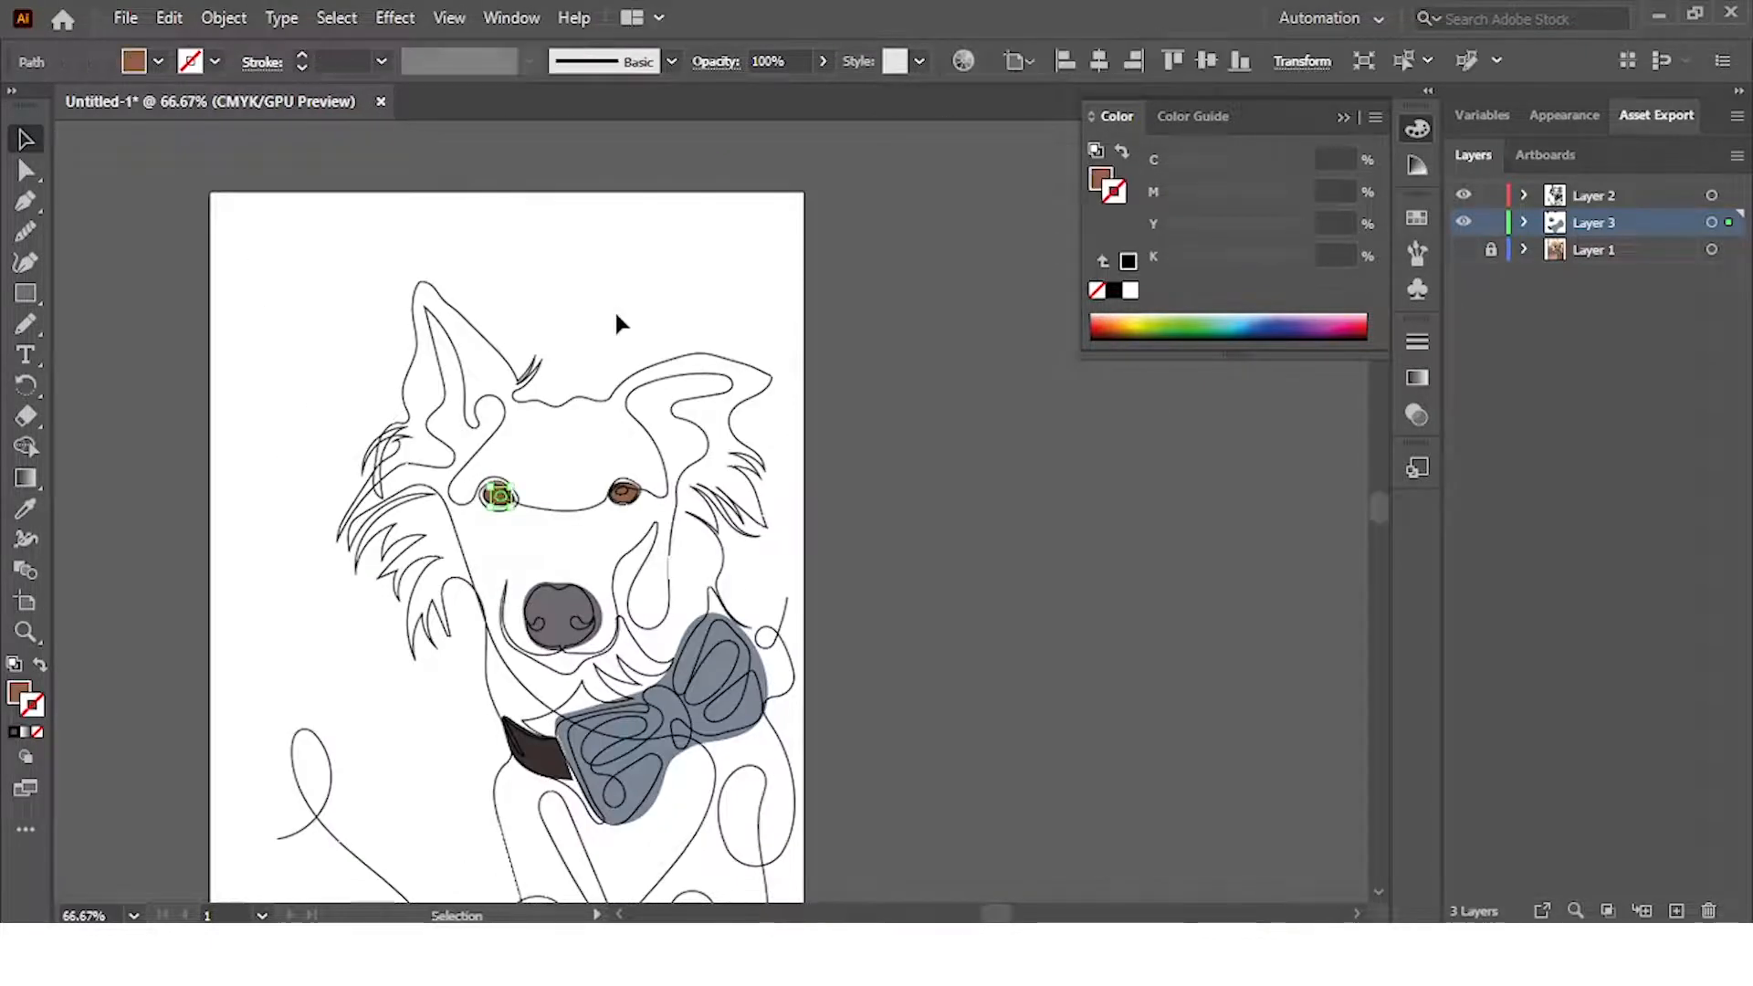
click(617, 317)
scroll(509, 496, up, 5)
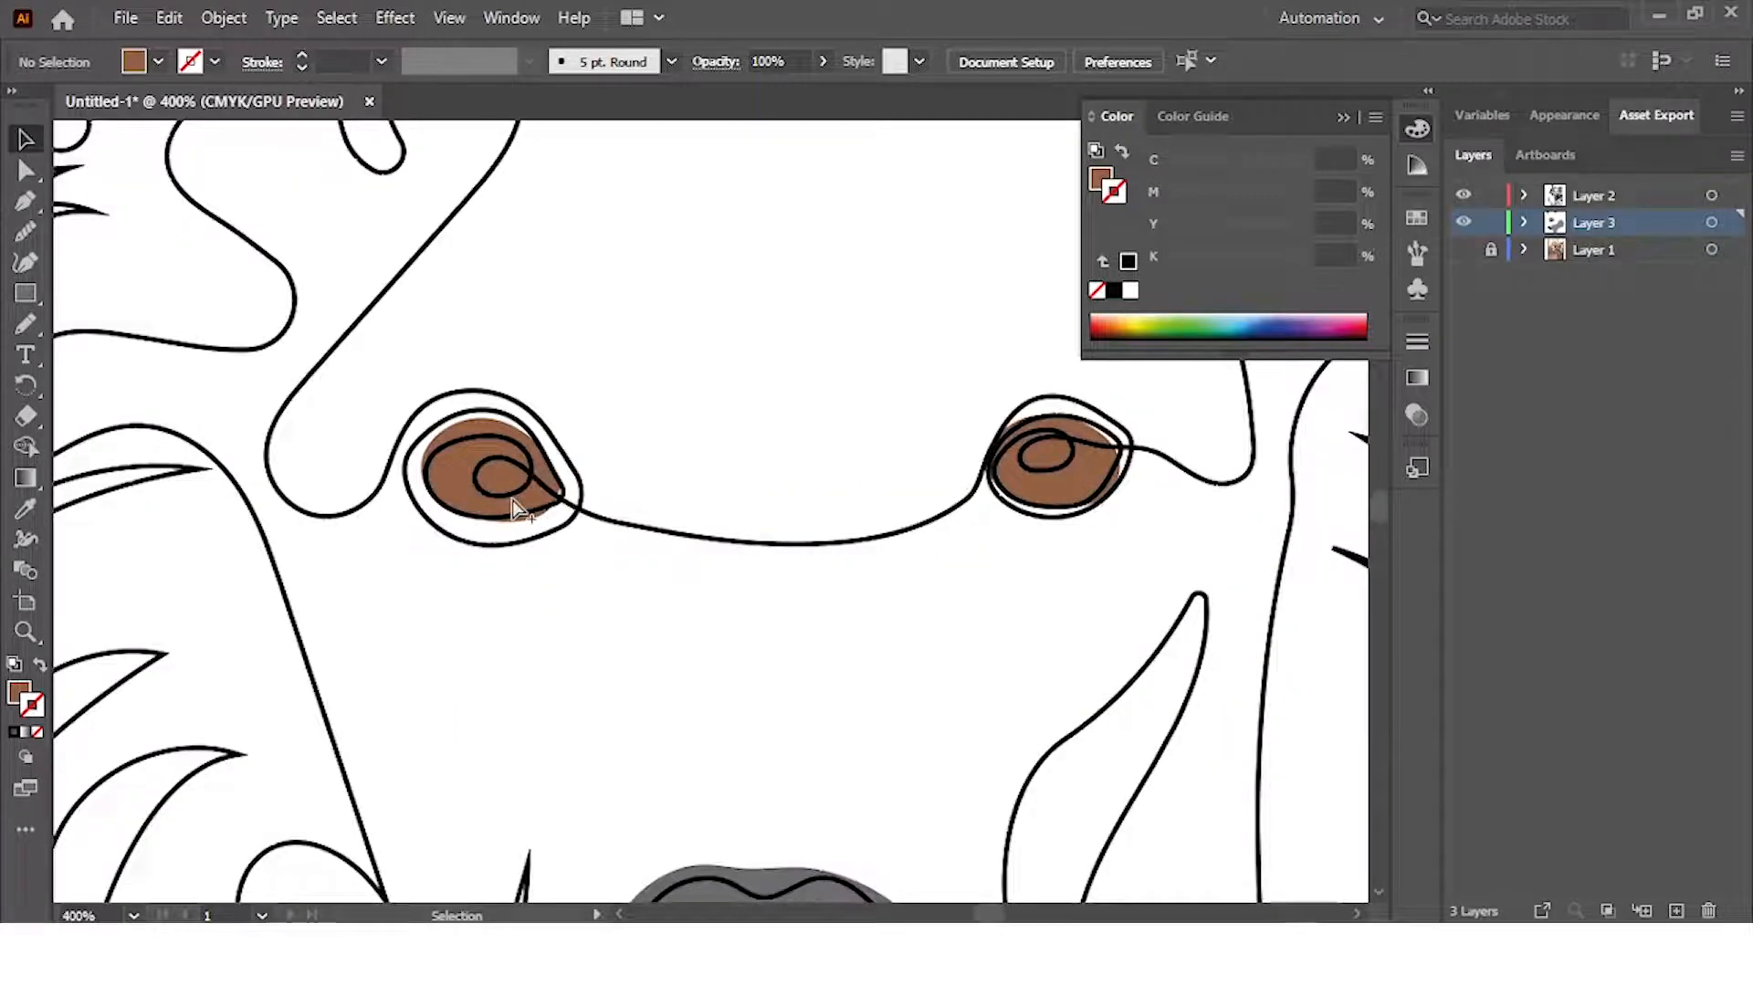
scroll(516, 507, down, 6)
Show the photo layer and draw a closed, brown-filled Pencil shape around the dog's upright left ear
click(1464, 249)
scroll(519, 444, up, 4)
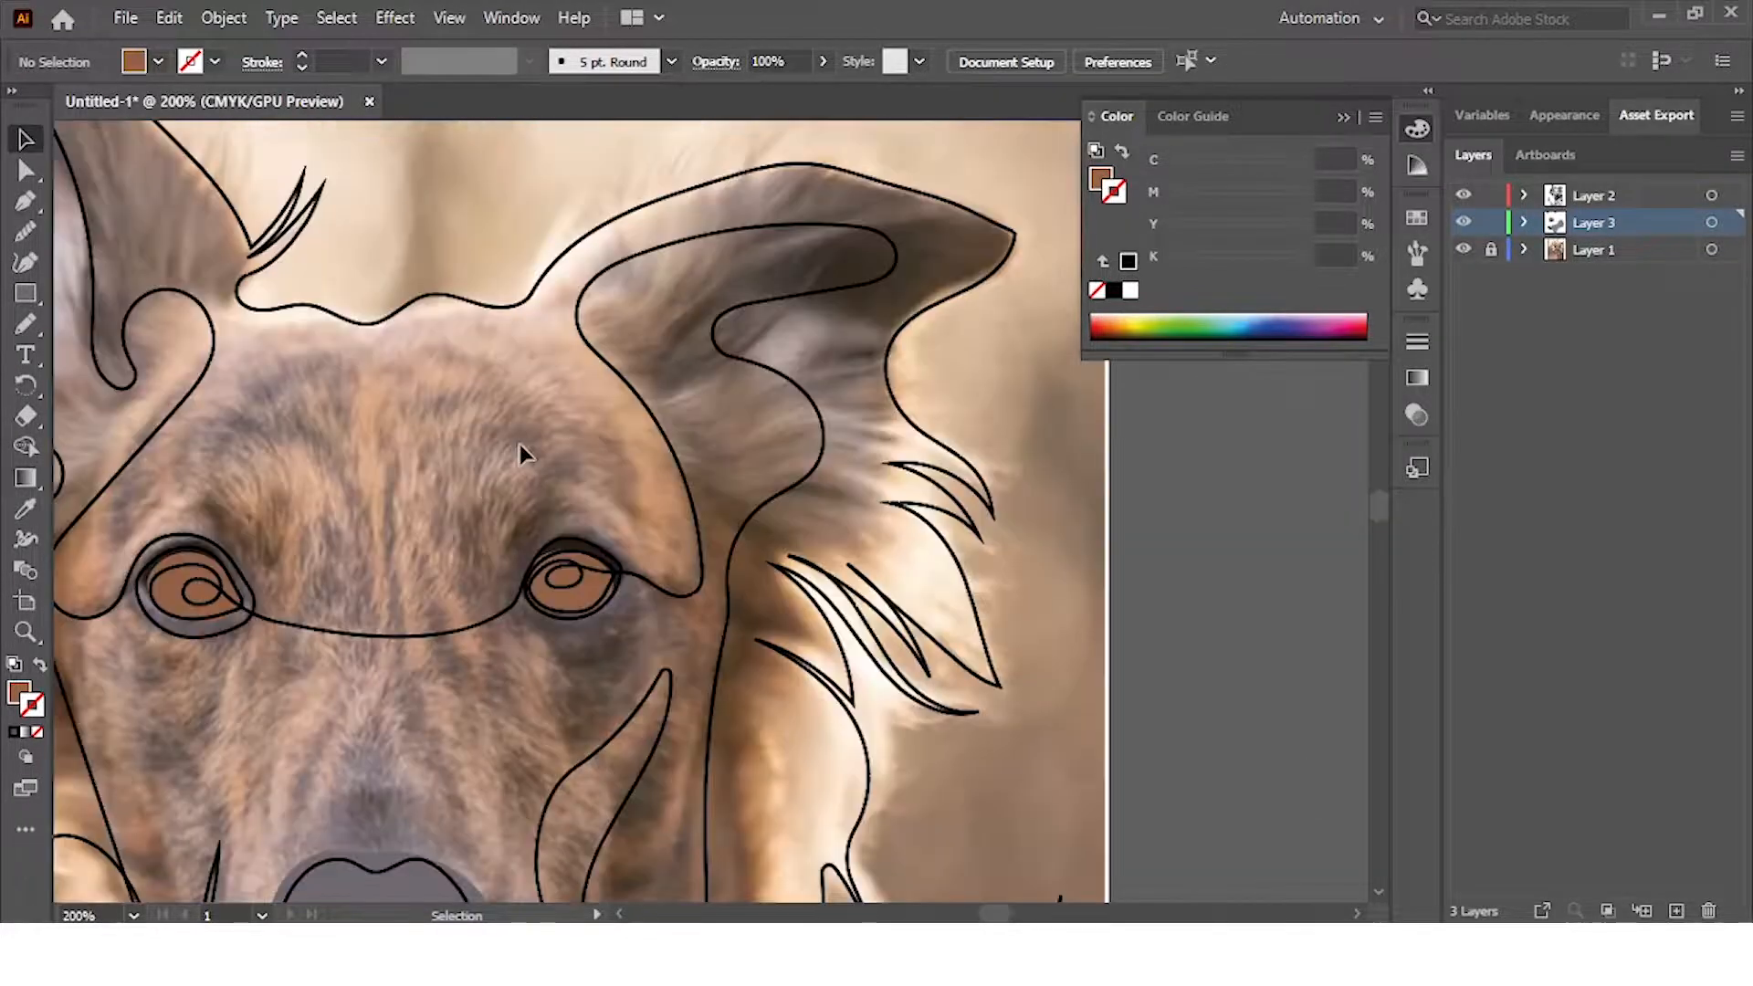
scroll(518, 443, down, 3)
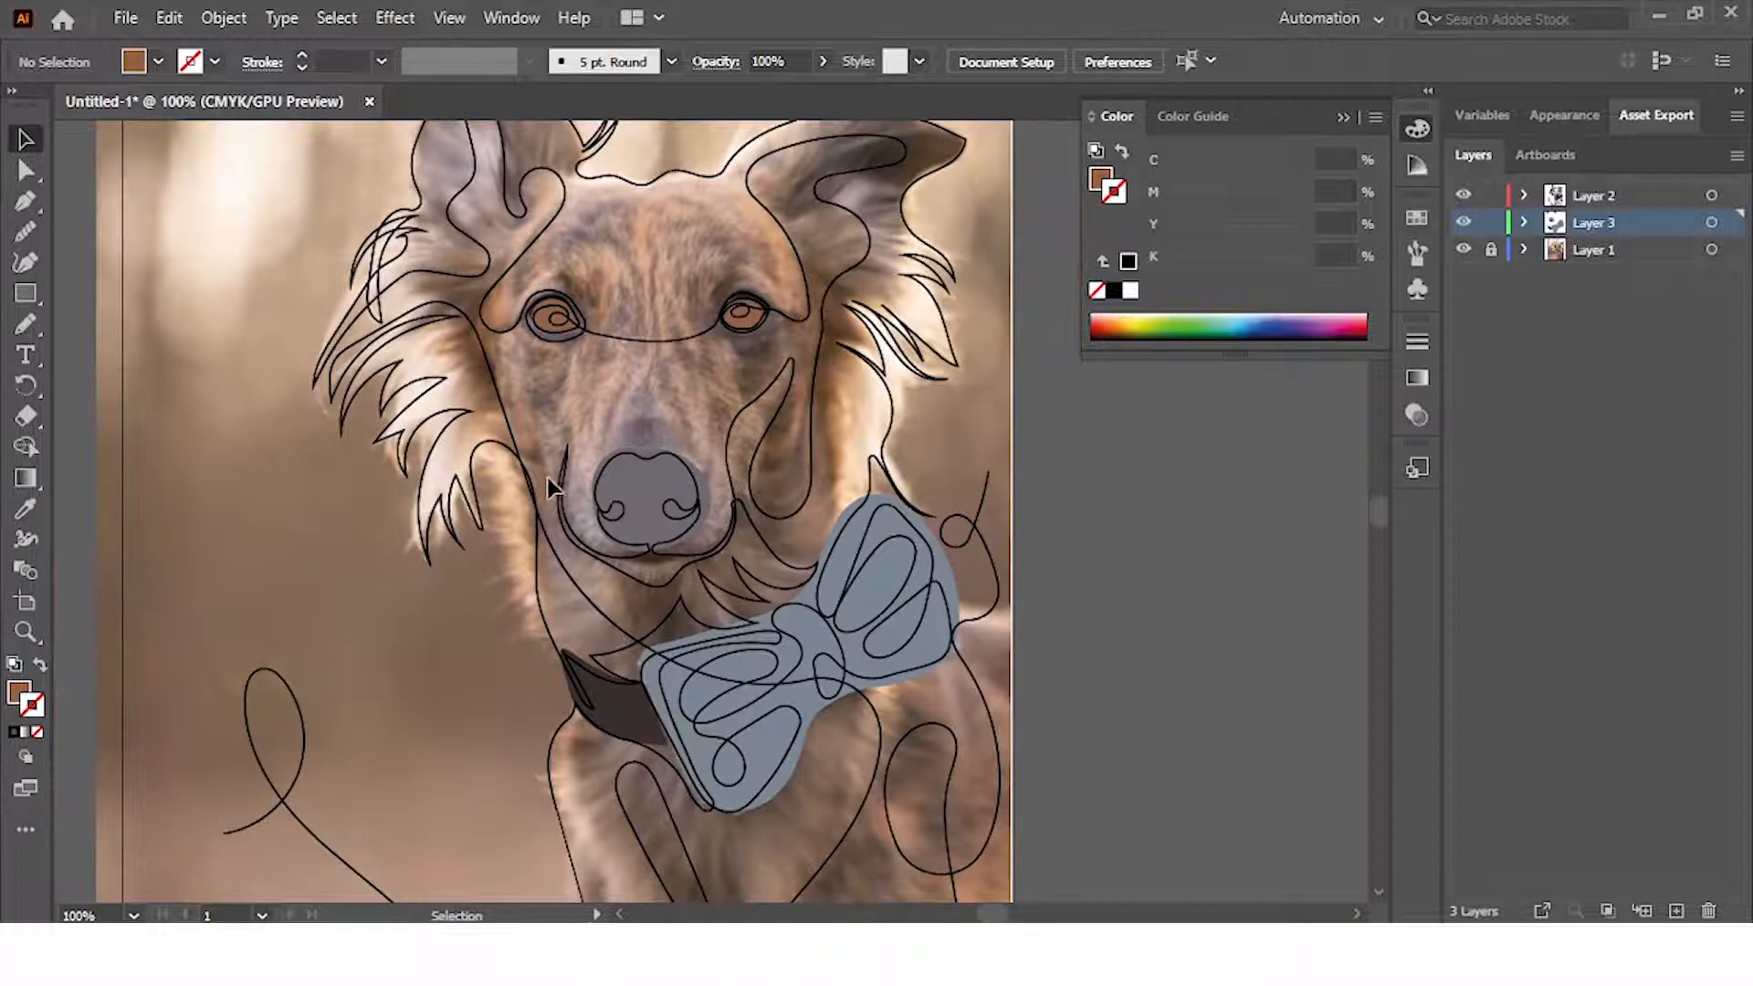
scroll(573, 517, up, 5)
scroll(537, 440, up, 2)
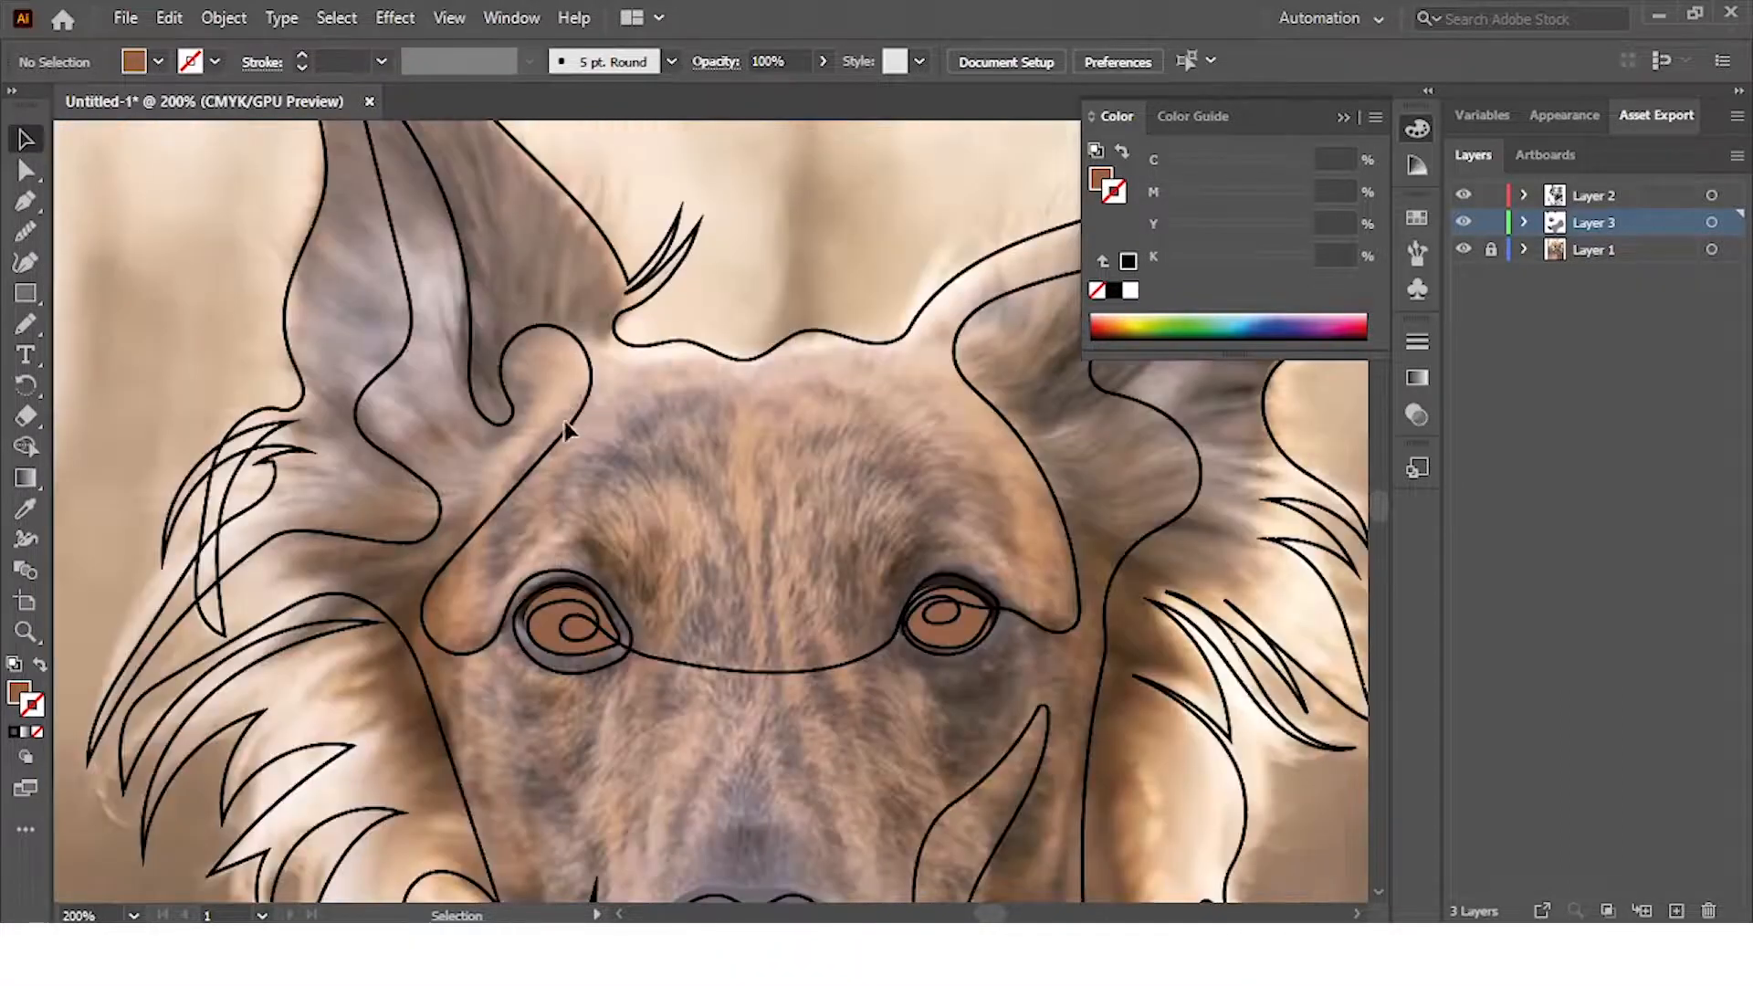
drag(544, 444, 631, 639)
click(27, 327)
mouse_move(411, 183)
mouse_down()
mouse_move(391, 235)
mouse_move(402, 343)
mouse_move(363, 486)
mouse_move(384, 573)
mouse_move(498, 652)
mouse_move(607, 648)
mouse_move(662, 561)
mouse_move(741, 500)
mouse_move(714, 420)
mouse_move(493, 164)
mouse_move(415, 149)
mouse_move(413, 171)
mouse_up()
Draw a closed Pencil shape around the folded right ear with the same brown fill
scroll(560, 235, down, 2)
drag(832, 369, 469, 376)
scroll(470, 383, up, 2)
mouse_move(671, 256)
mouse_down()
mouse_move(550, 269)
mouse_move(407, 317)
mouse_move(394, 405)
mouse_move(557, 650)
mouse_move(723, 667)
mouse_move(821, 643)
mouse_move(825, 543)
mouse_move(741, 461)
mouse_up()
drag(850, 304, 680, 258)
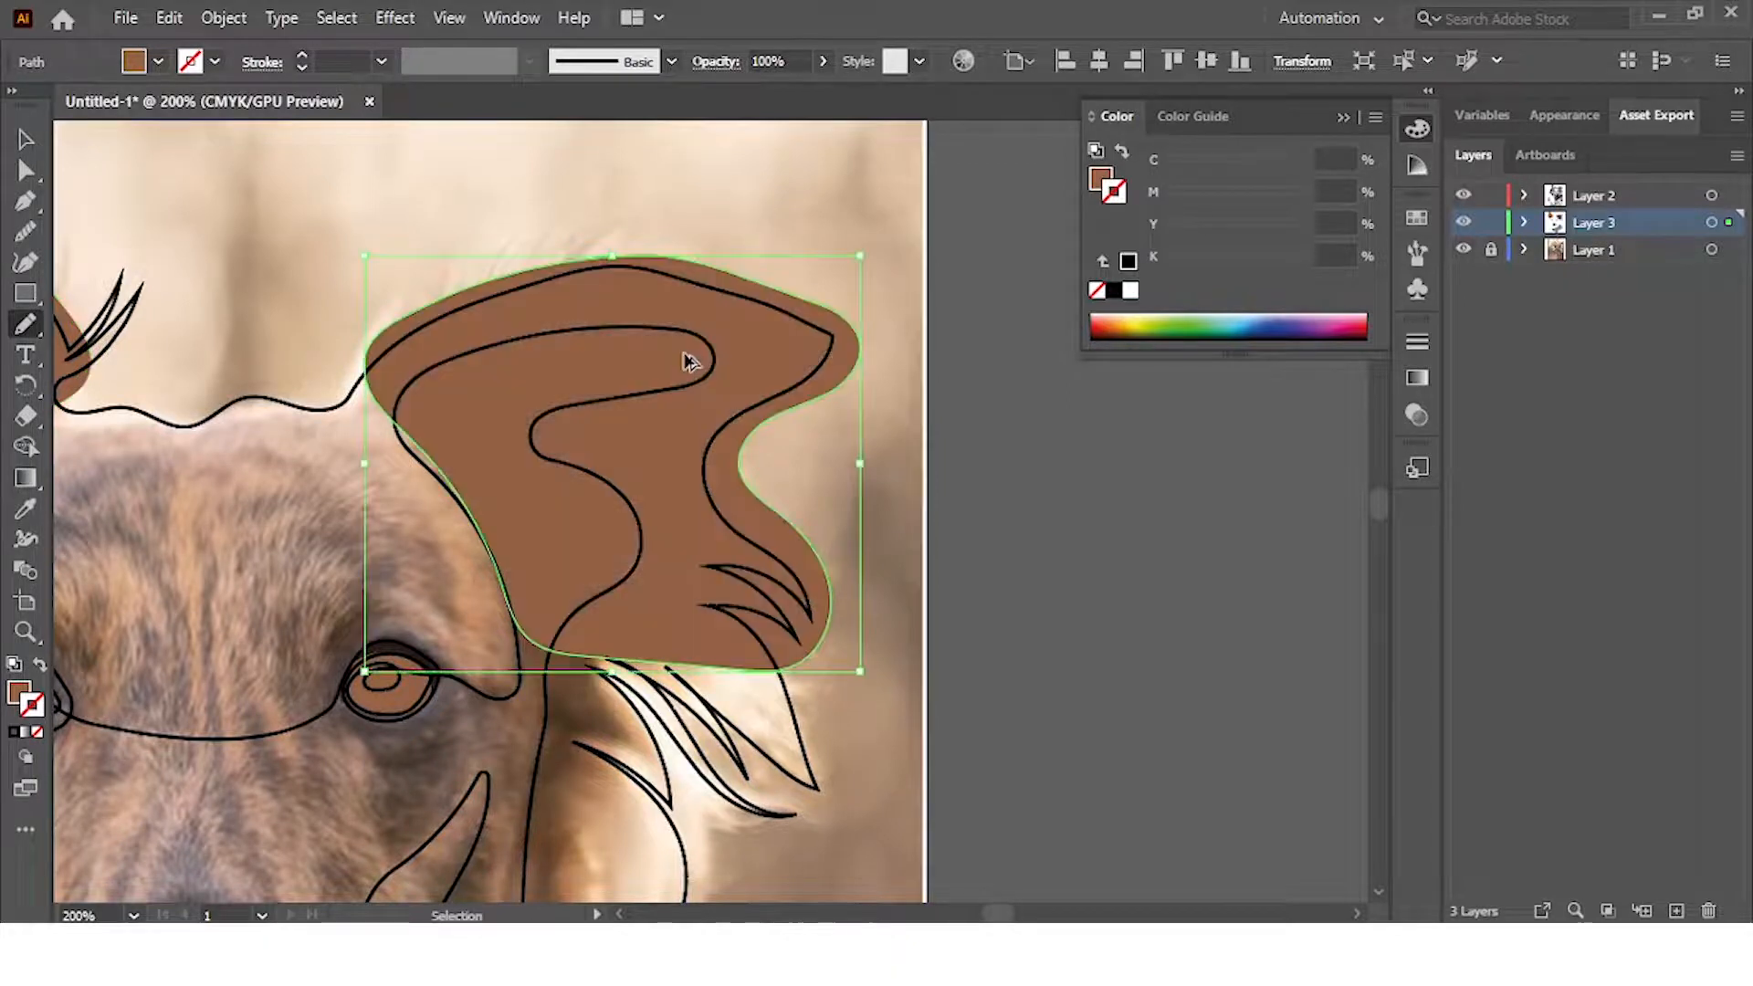
Check the whole drawing with the brown ears and eyes while the photo layer is hidden, and show the photo again
scroll(688, 359, down, 5)
click(1464, 249)
key(v)
click(586, 422)
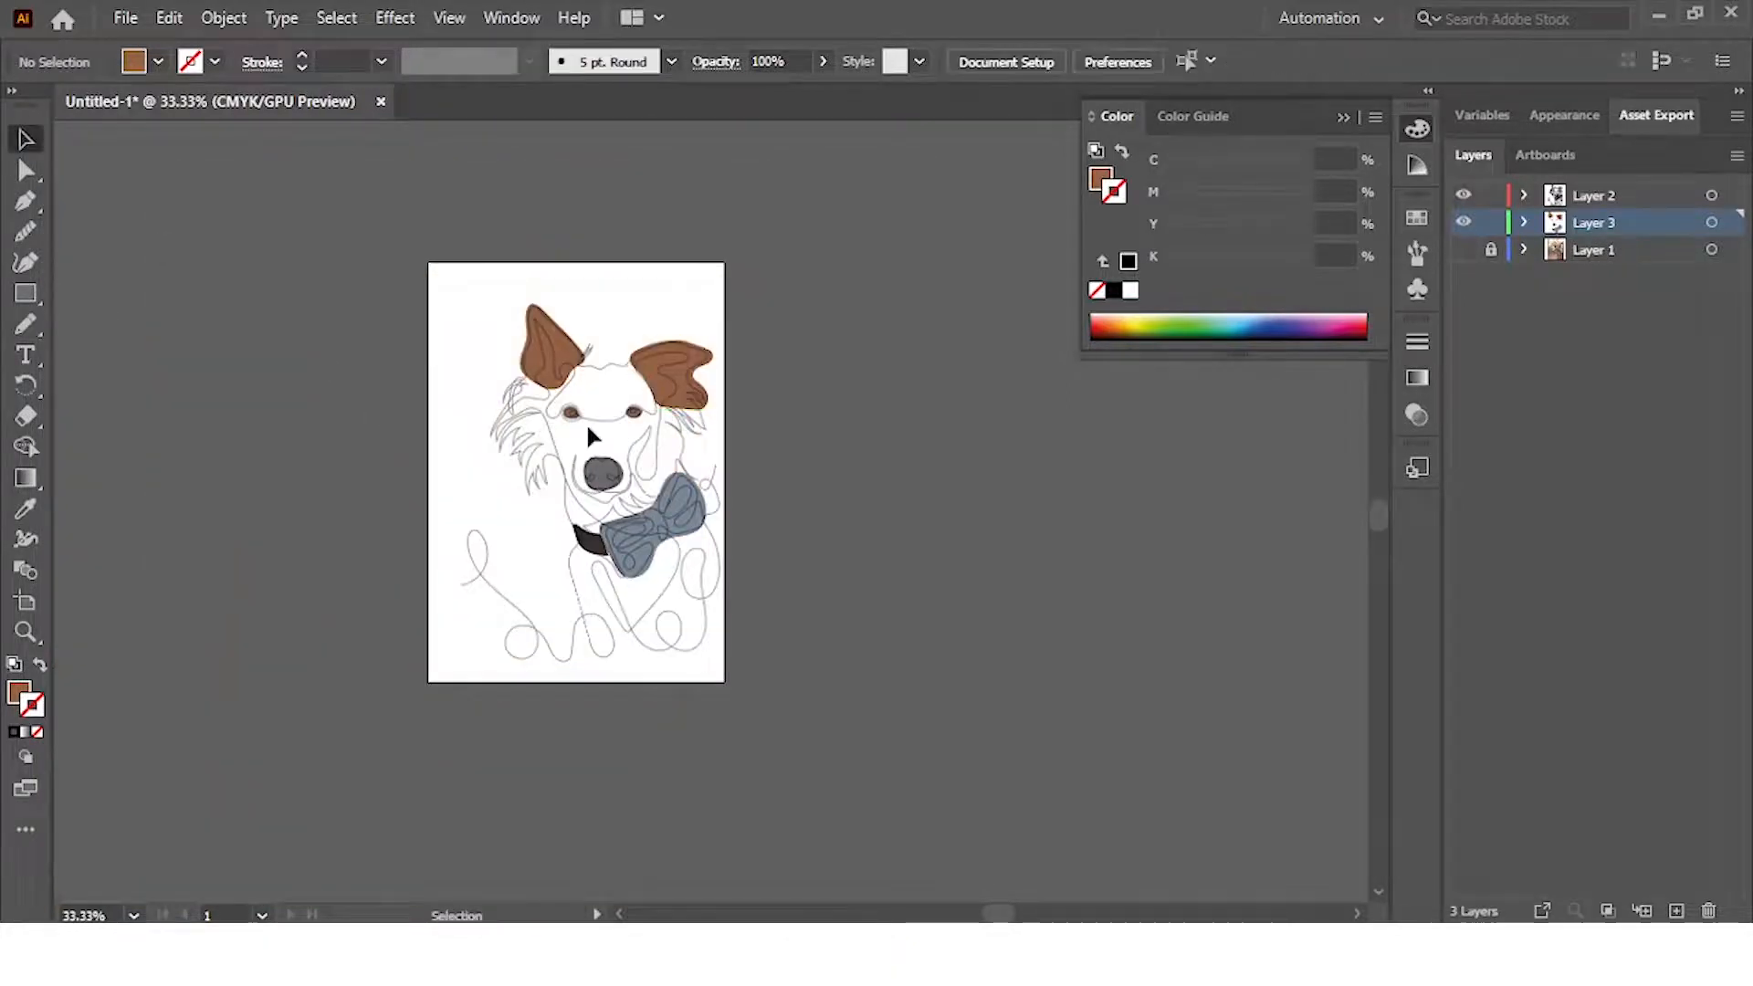
scroll(586, 422, up, 2)
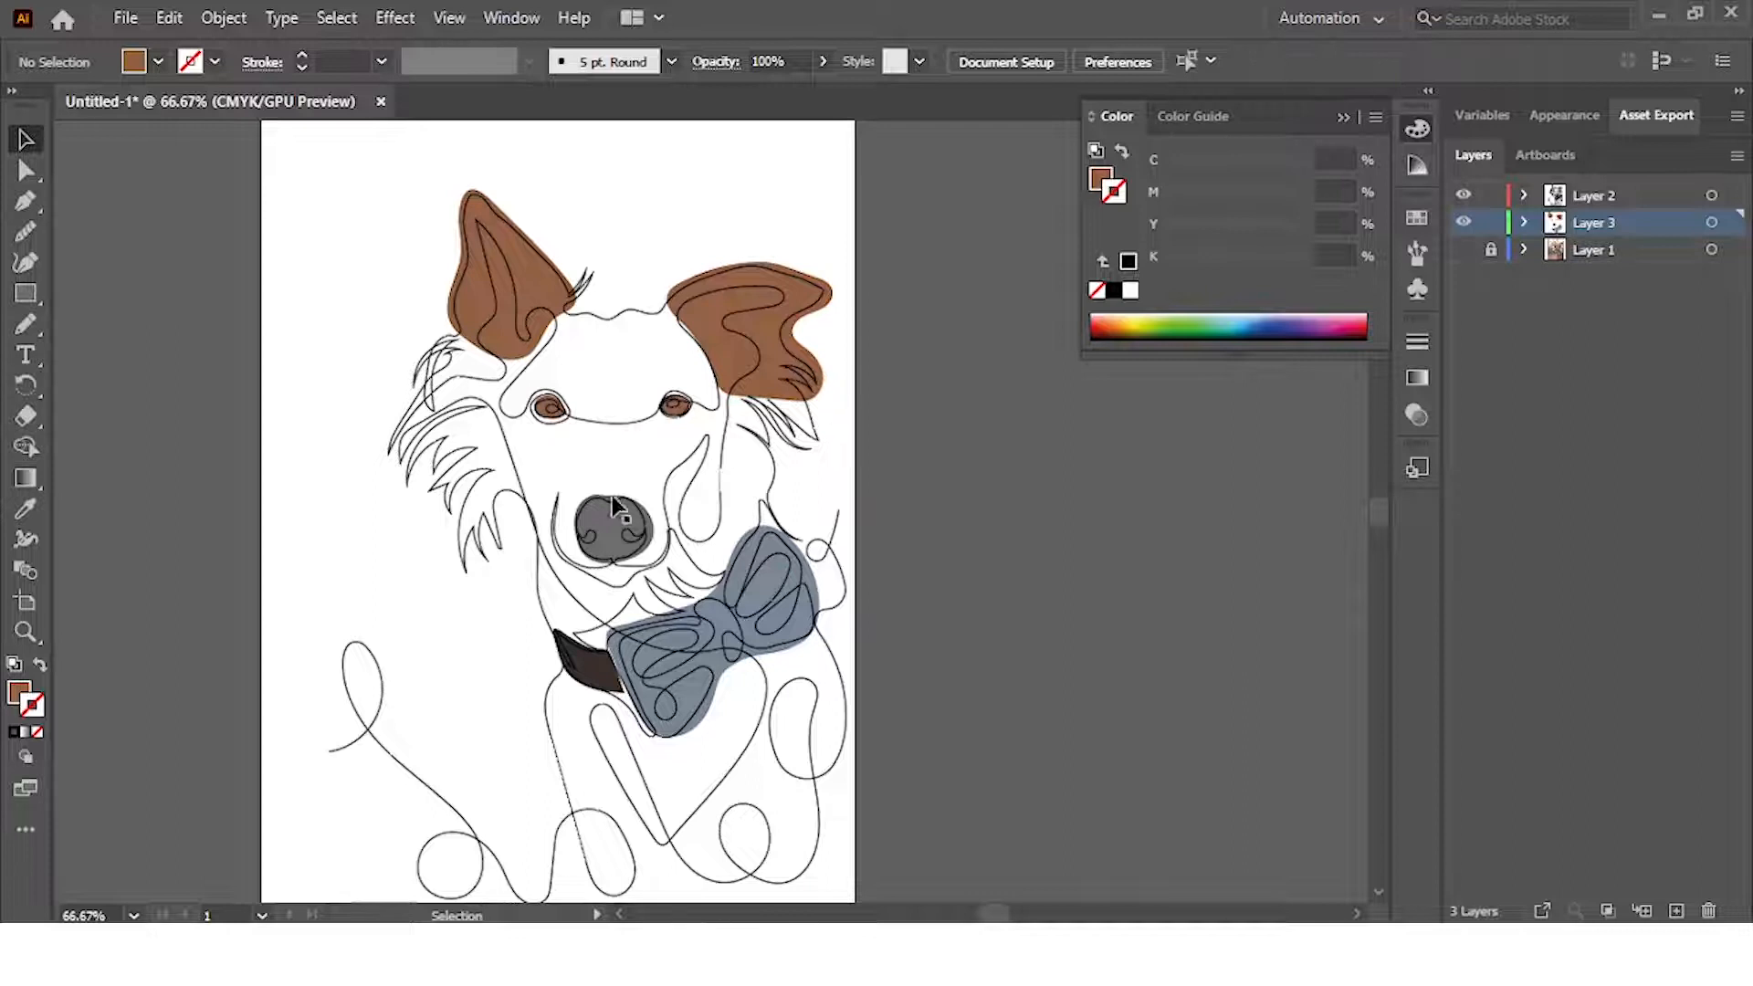
scroll(609, 513, down, 1)
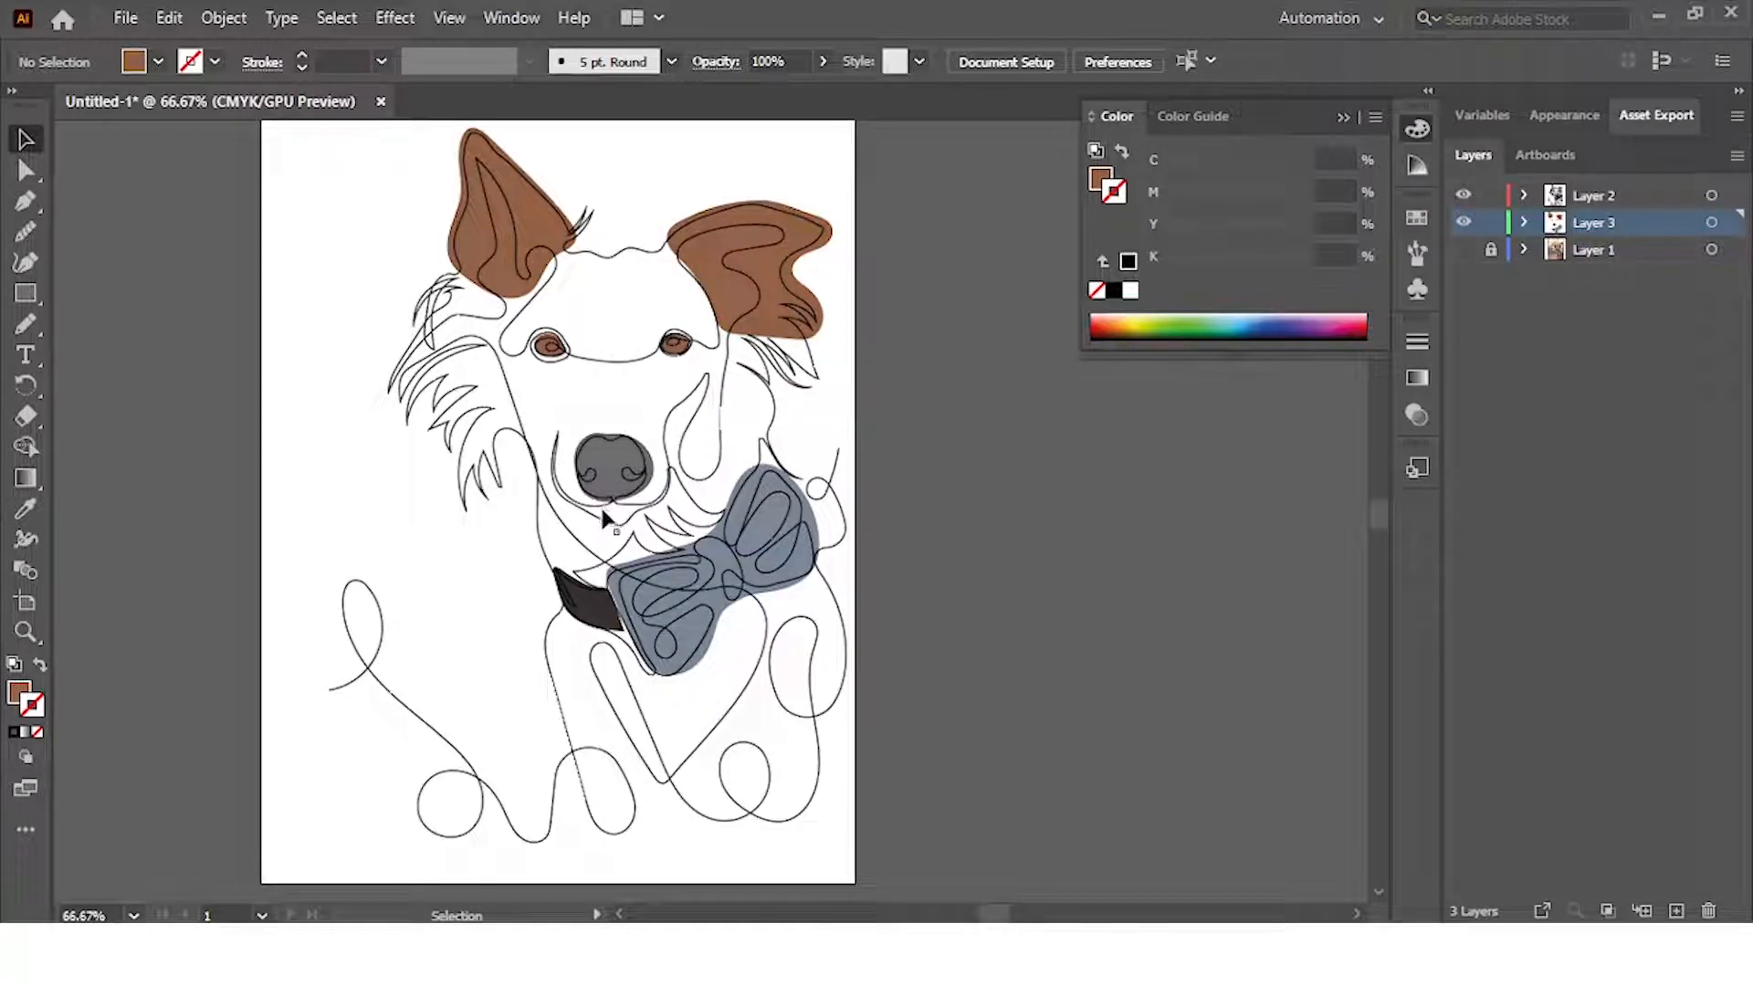
scroll(723, 579, up, 4)
scroll(723, 579, down, 7)
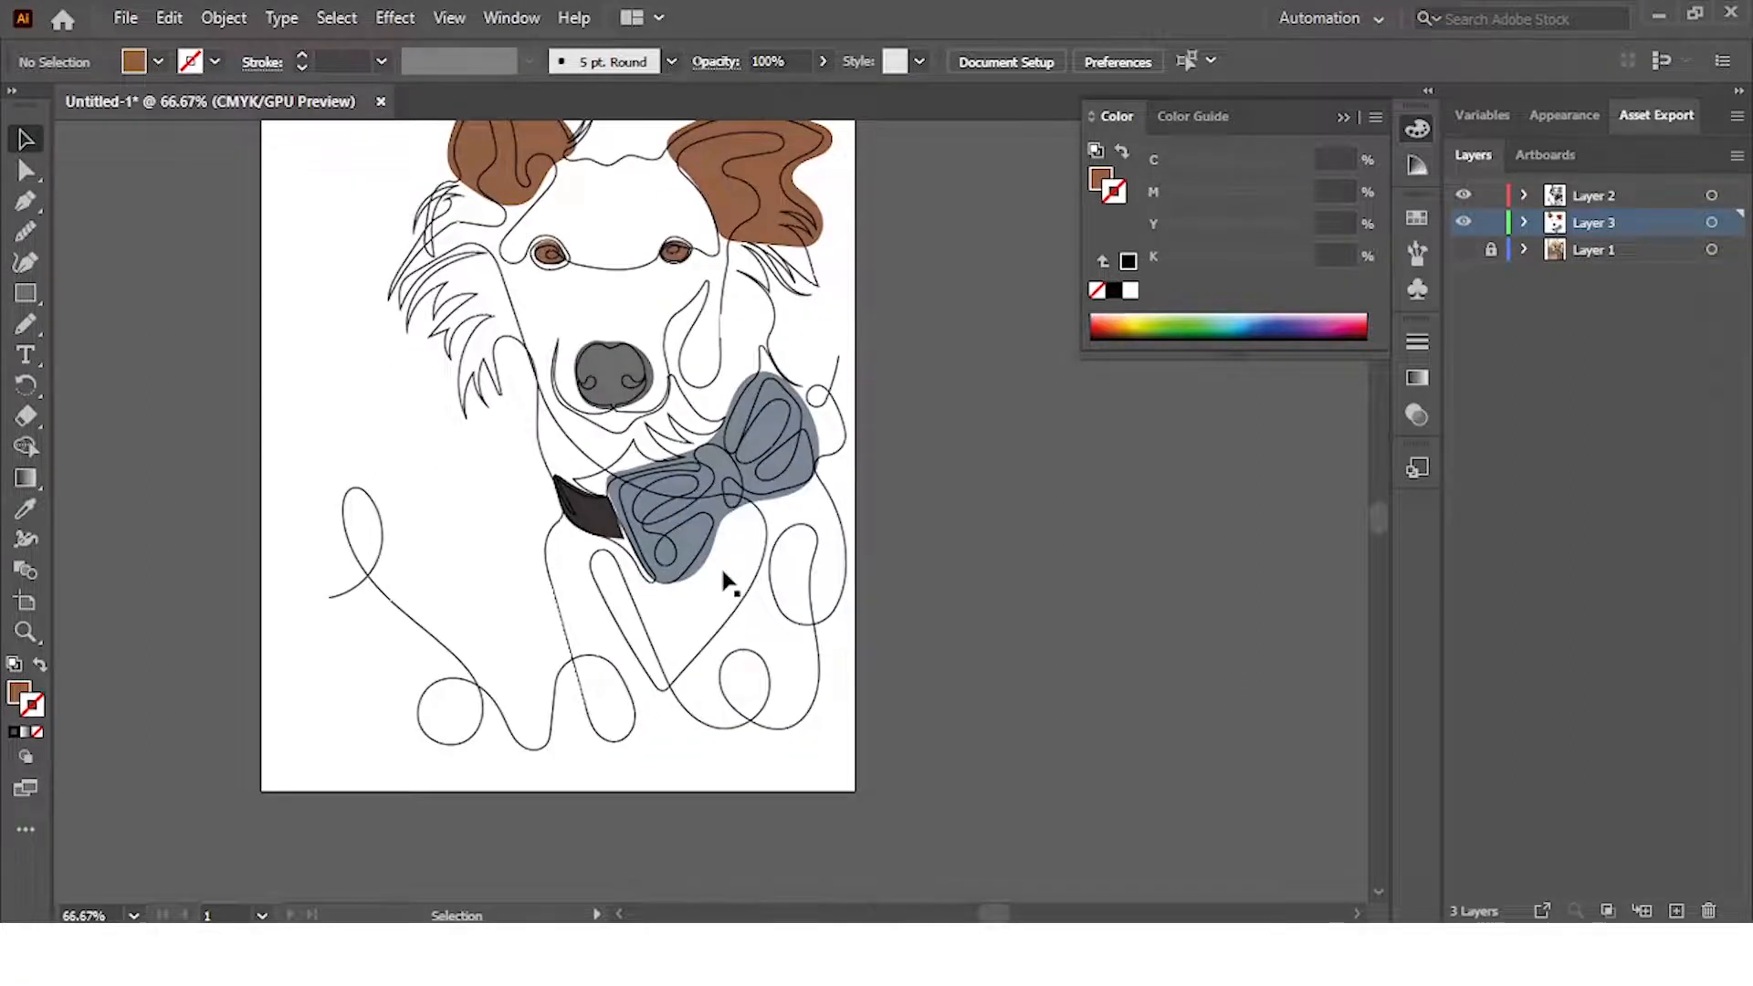
scroll(723, 579, up, 3)
click(1464, 249)
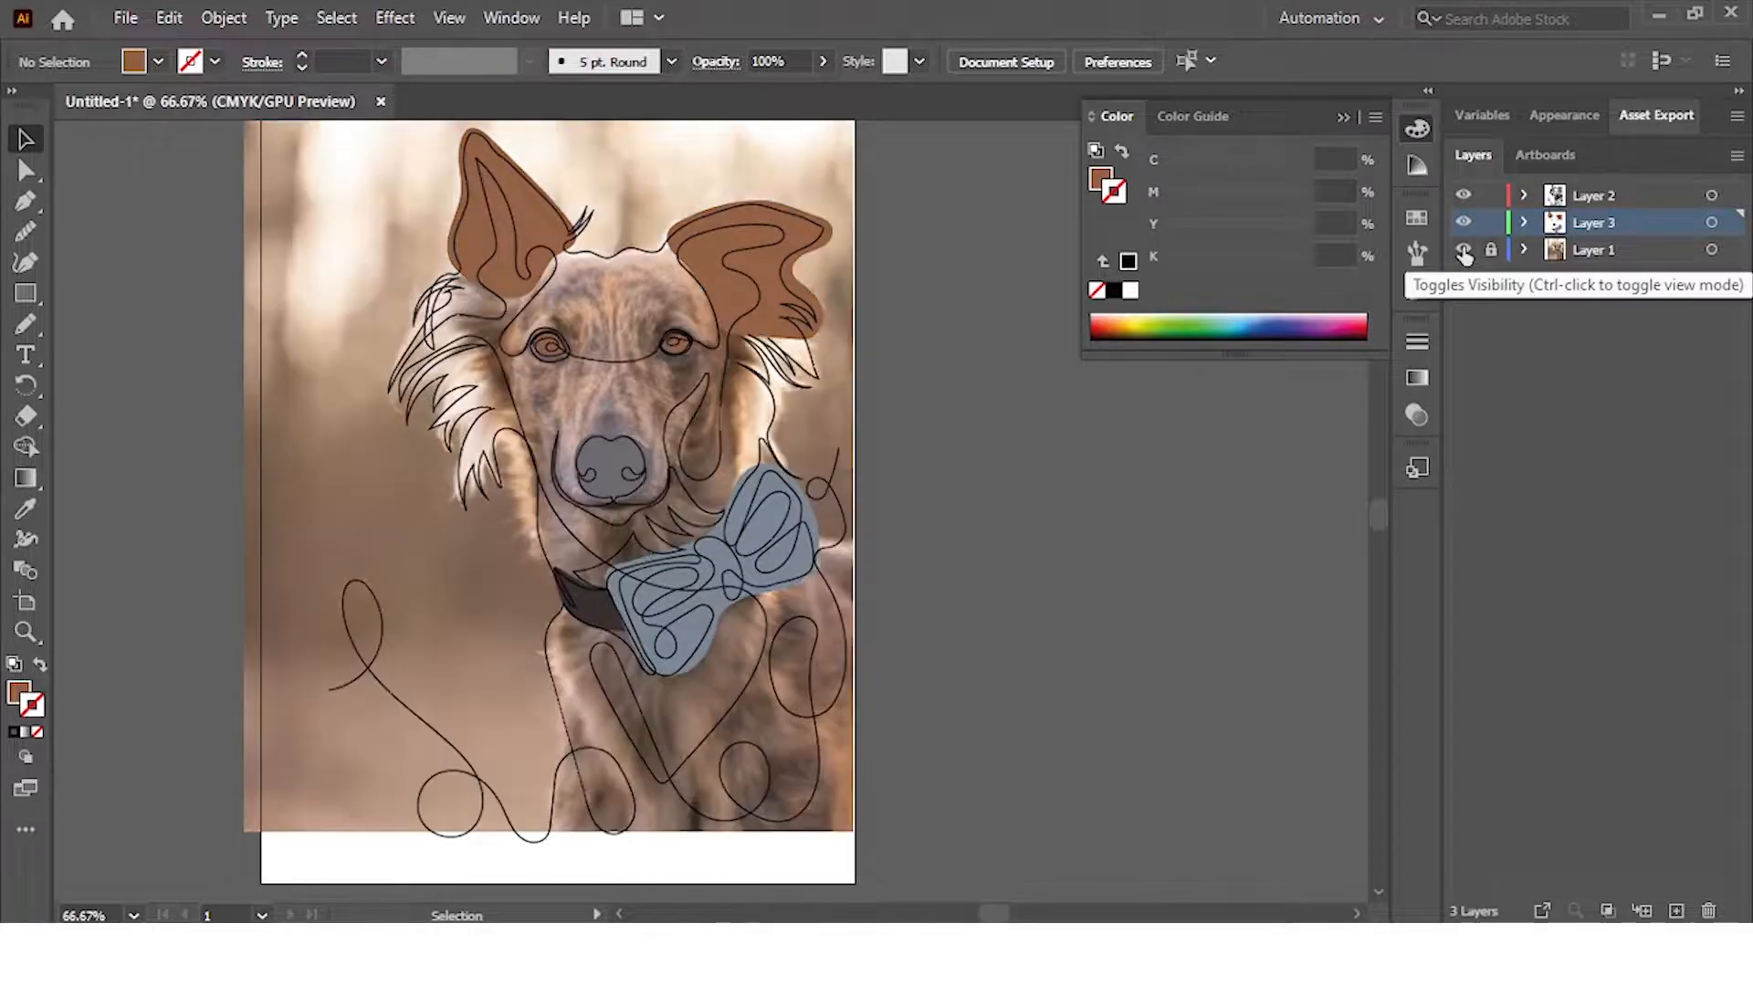
Add a new empty layer directly above the photo layer, and hide the photo
scroll(498, 560, up, 1)
scroll(499, 560, up, 3)
scroll(496, 563, down, 5)
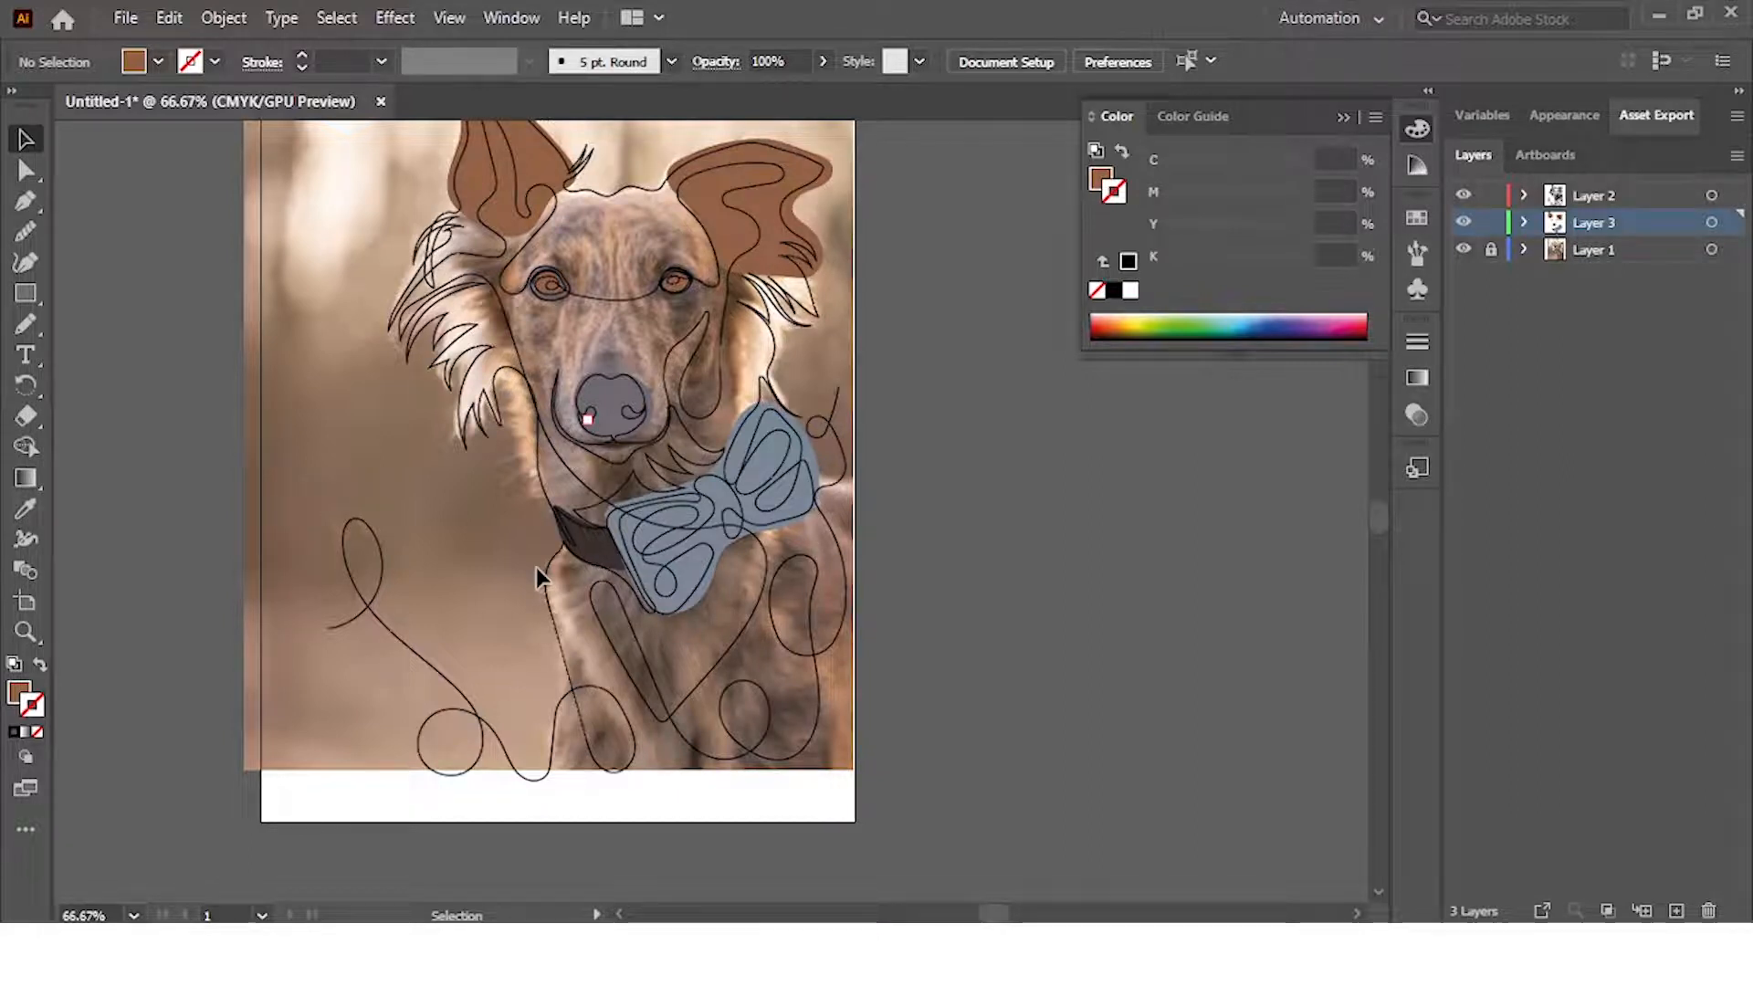
key(ctrl+=)
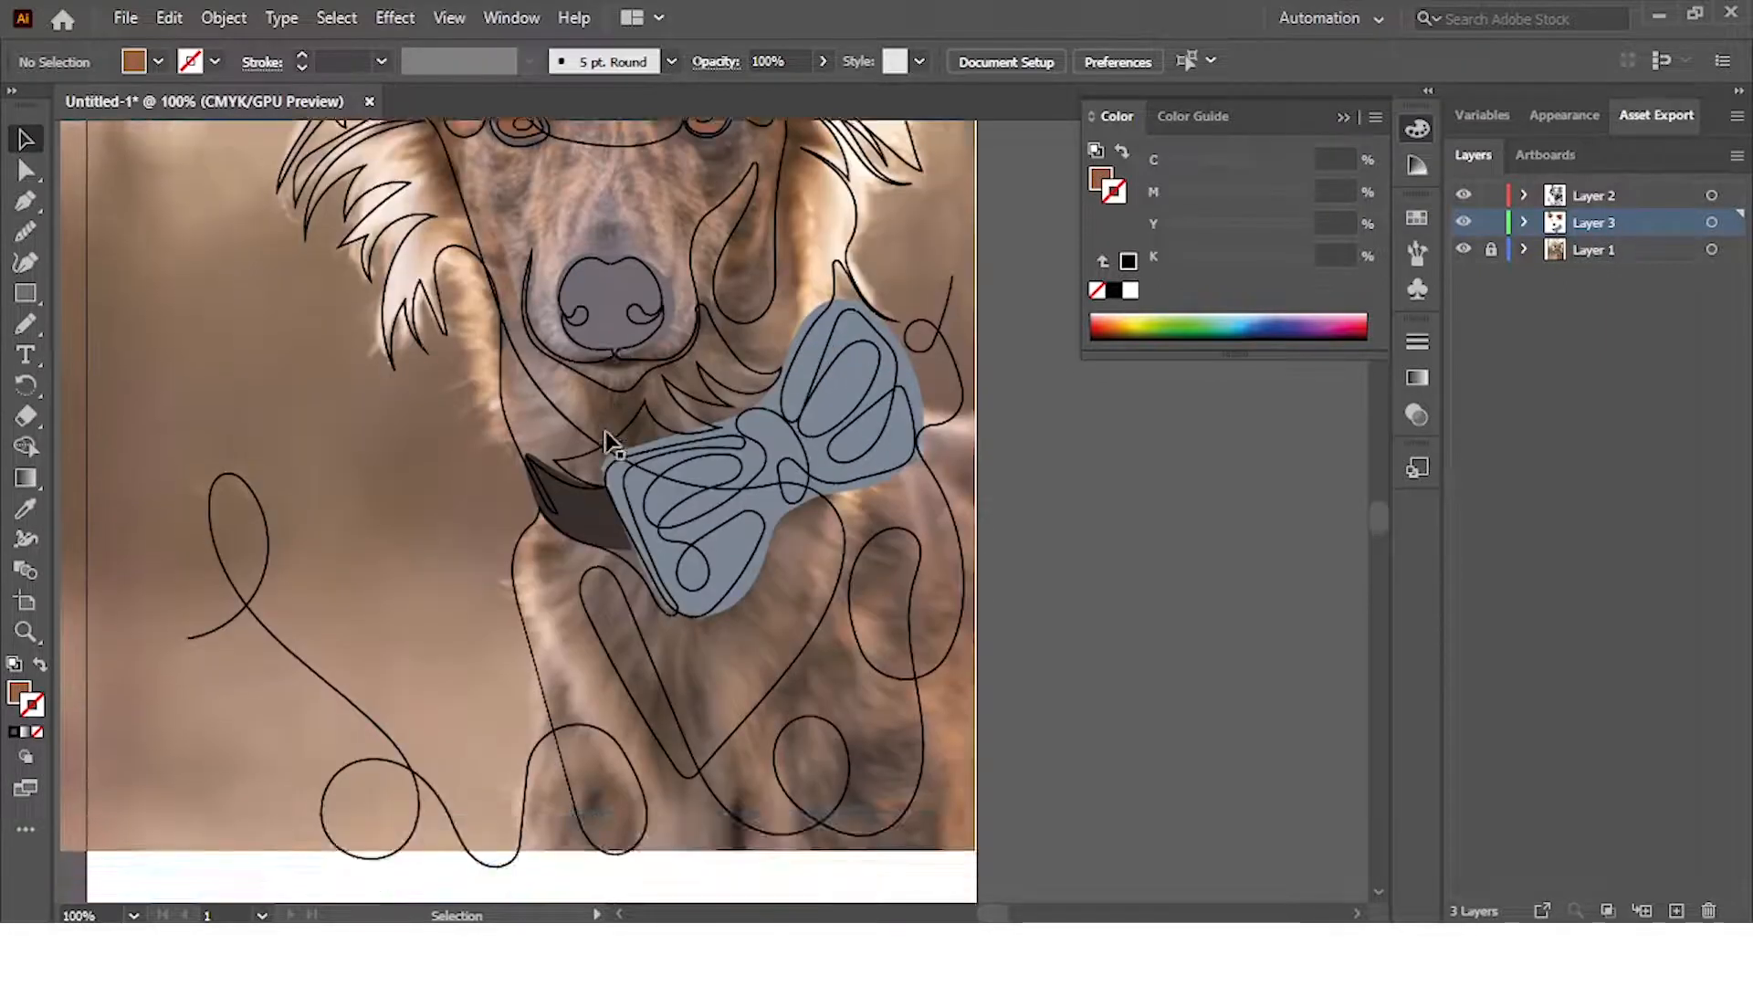
scroll(608, 445, up, 3)
click(1656, 252)
click(1676, 911)
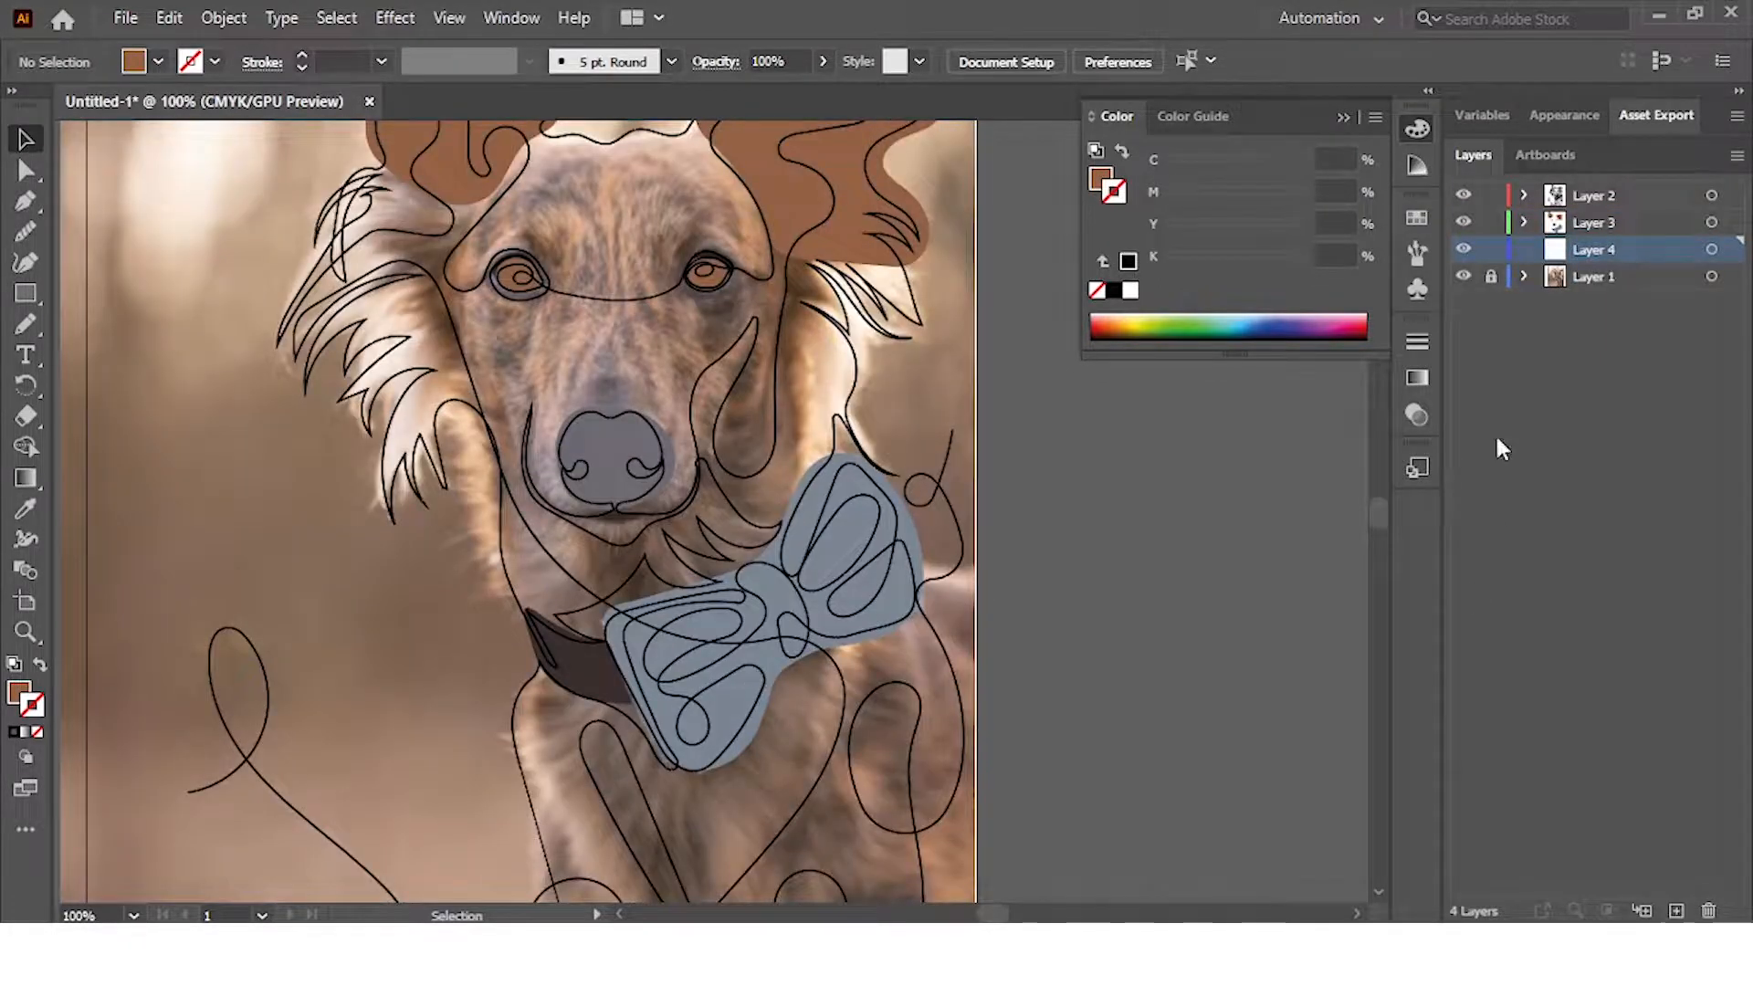
click(1463, 275)
key(ctrl+minus)
key(ctrl+minus)
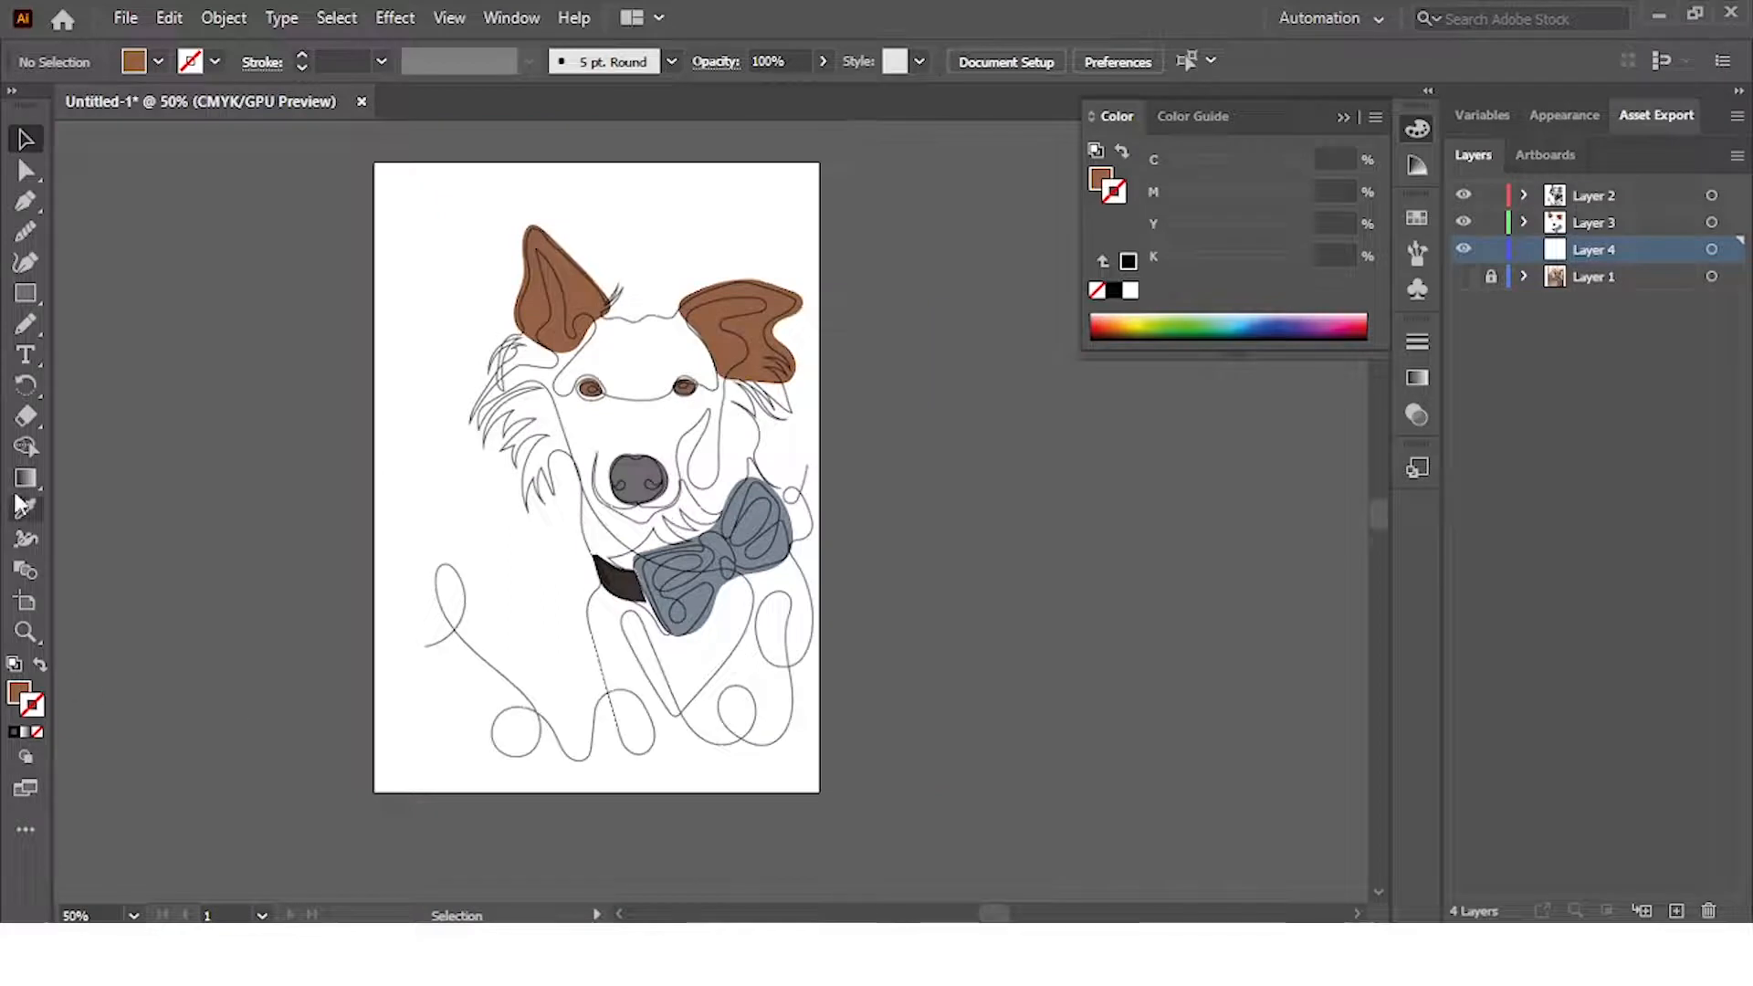
Set a pale peach fill, FFEFE6, and draw a rectangle covering the whole artboard on the new background layer
click(25, 294)
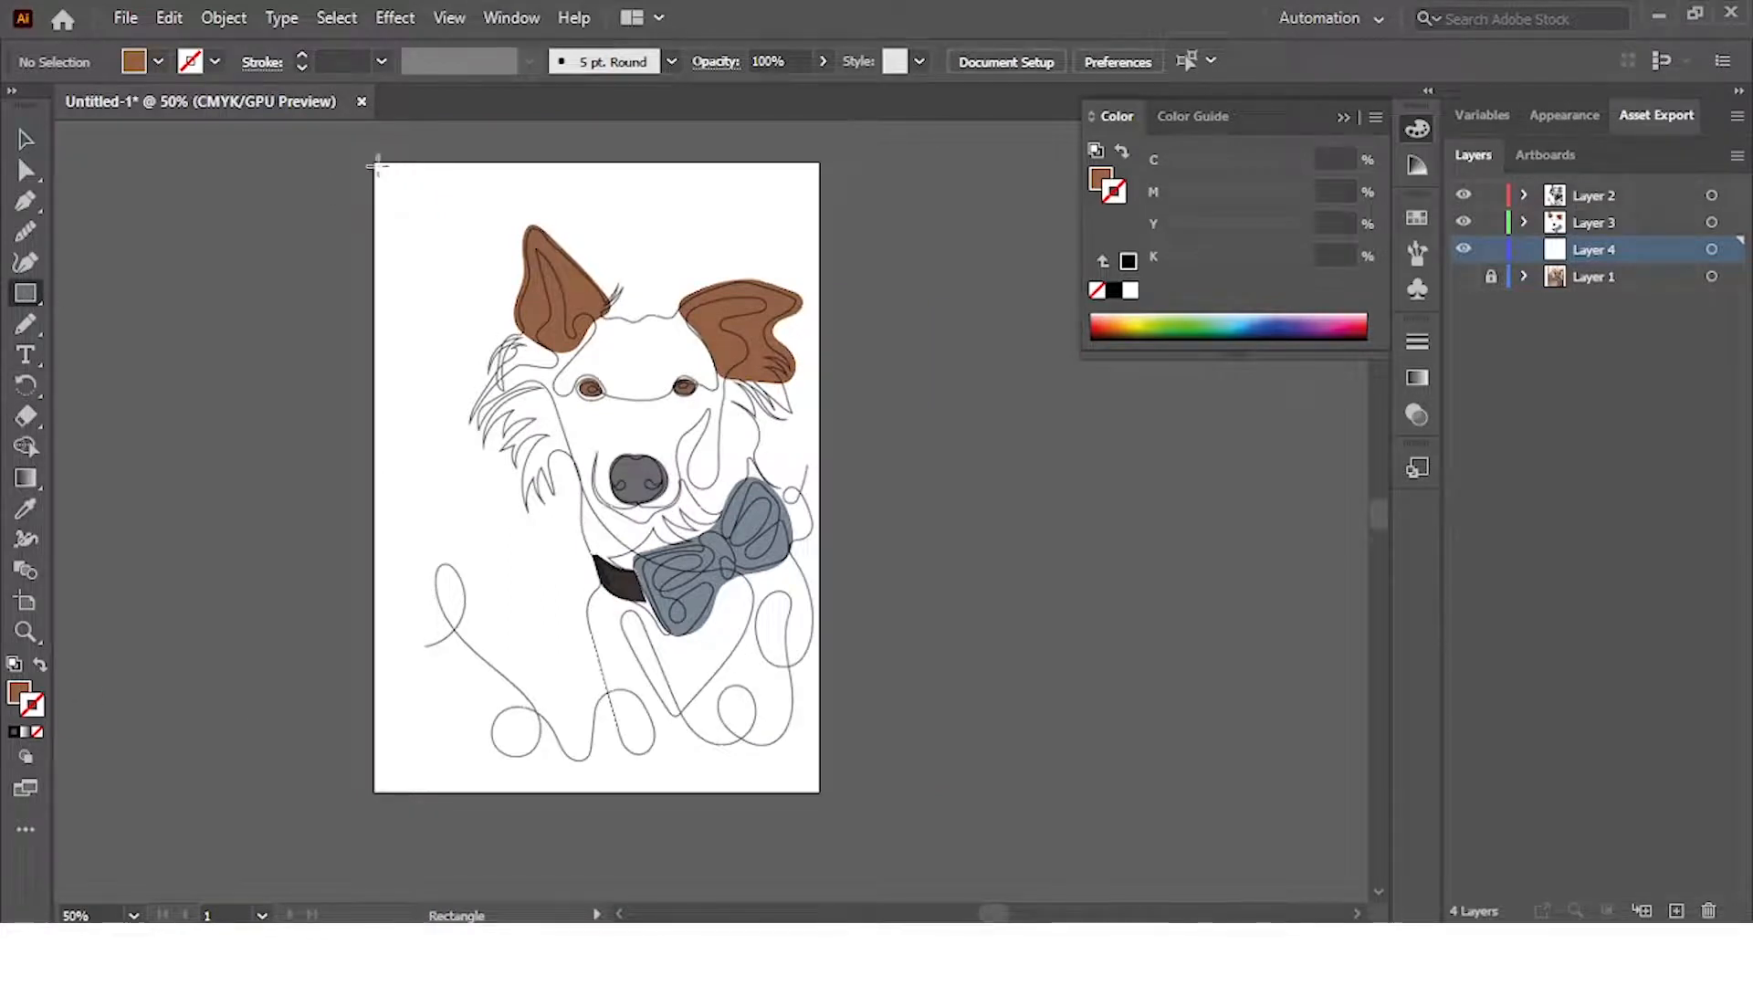
click(133, 62)
click(133, 64)
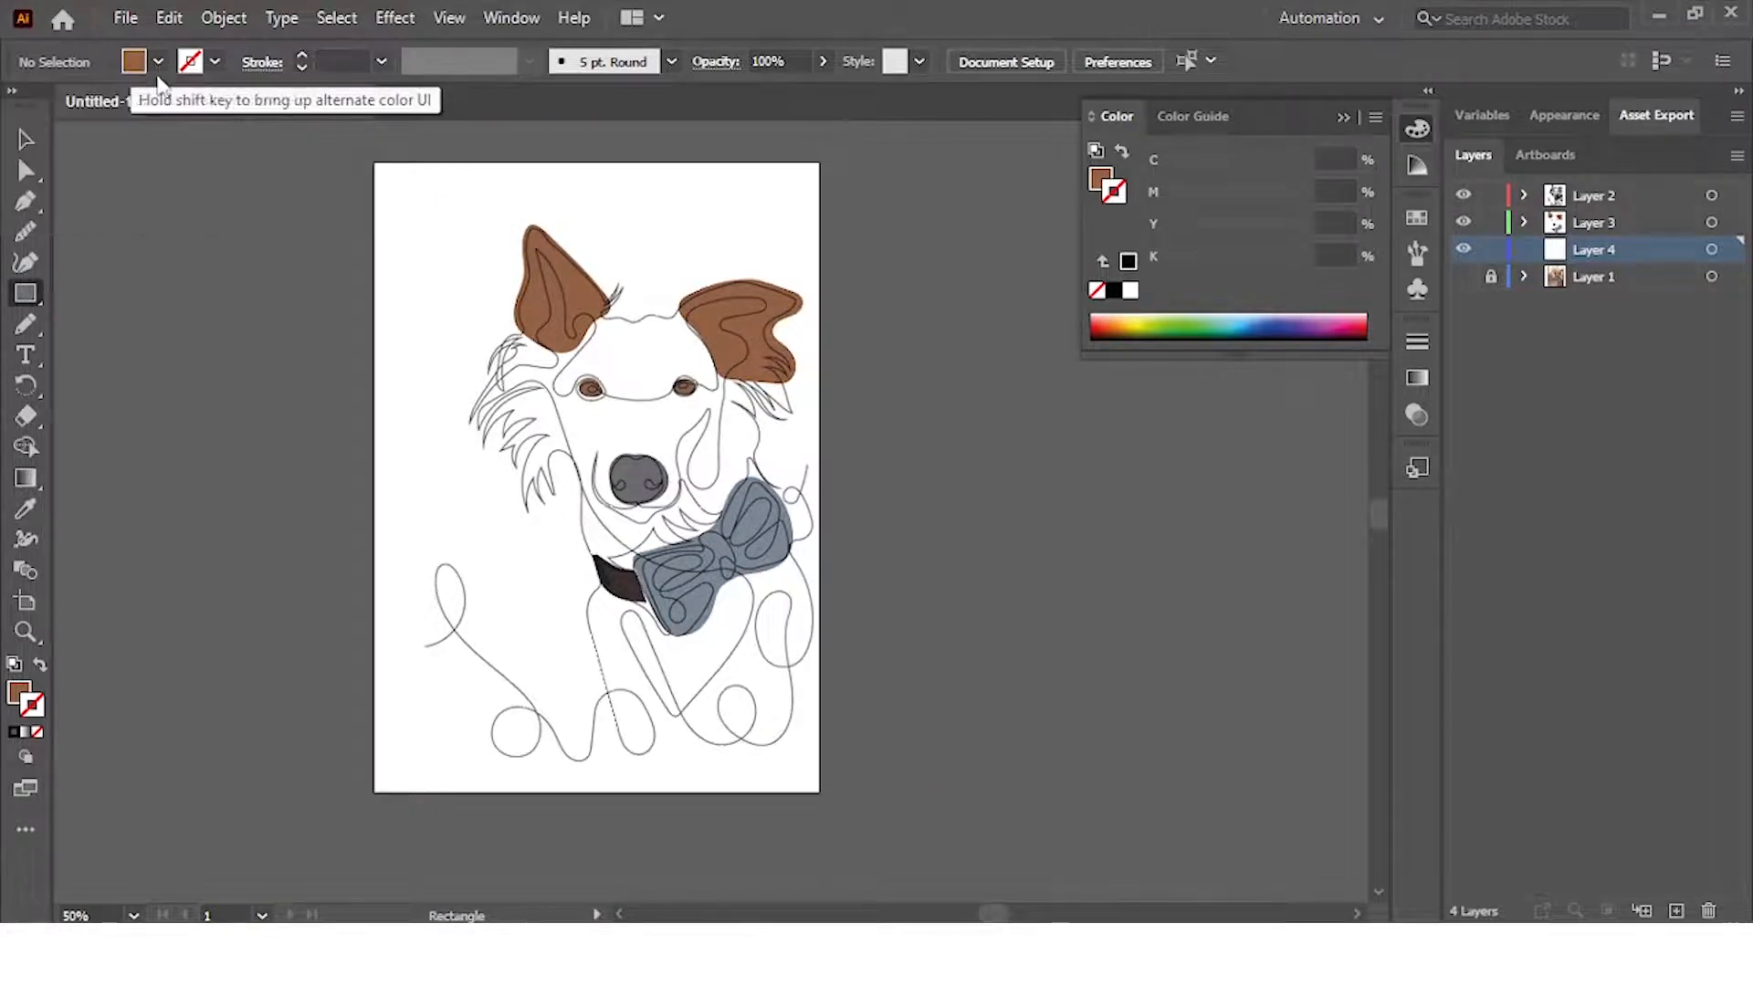
click(1098, 181)
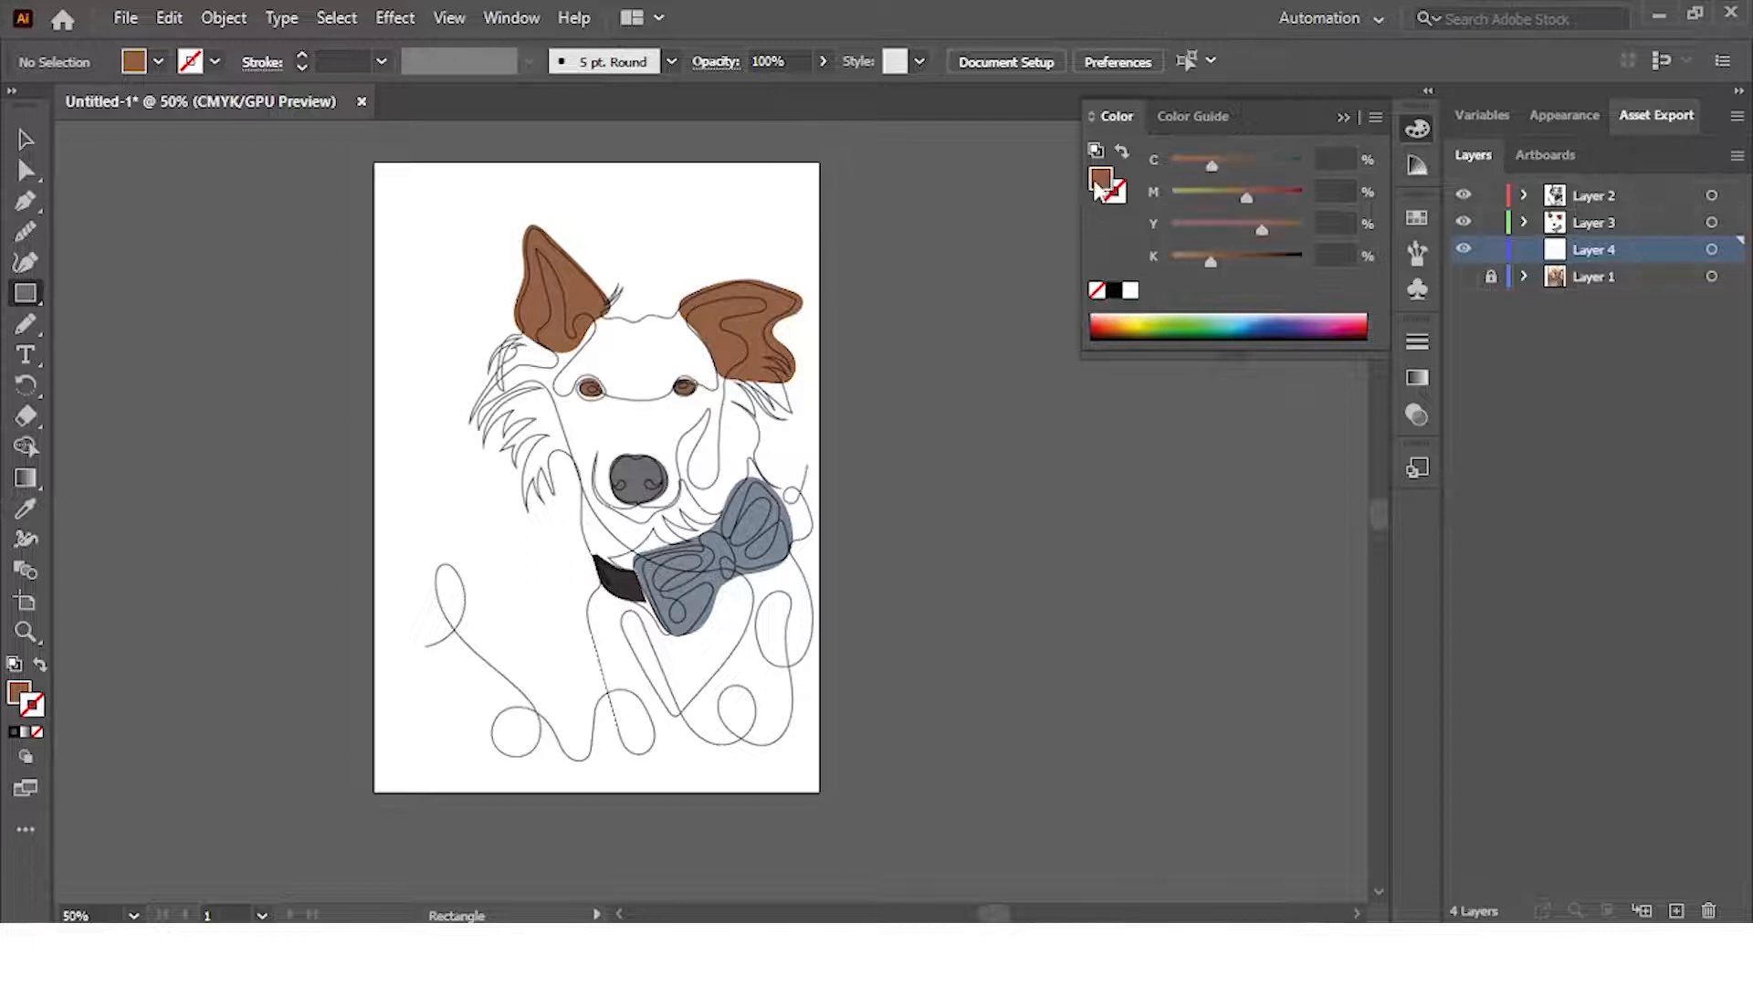
double_click(1098, 188)
drag(1070, 423, 1036, 380)
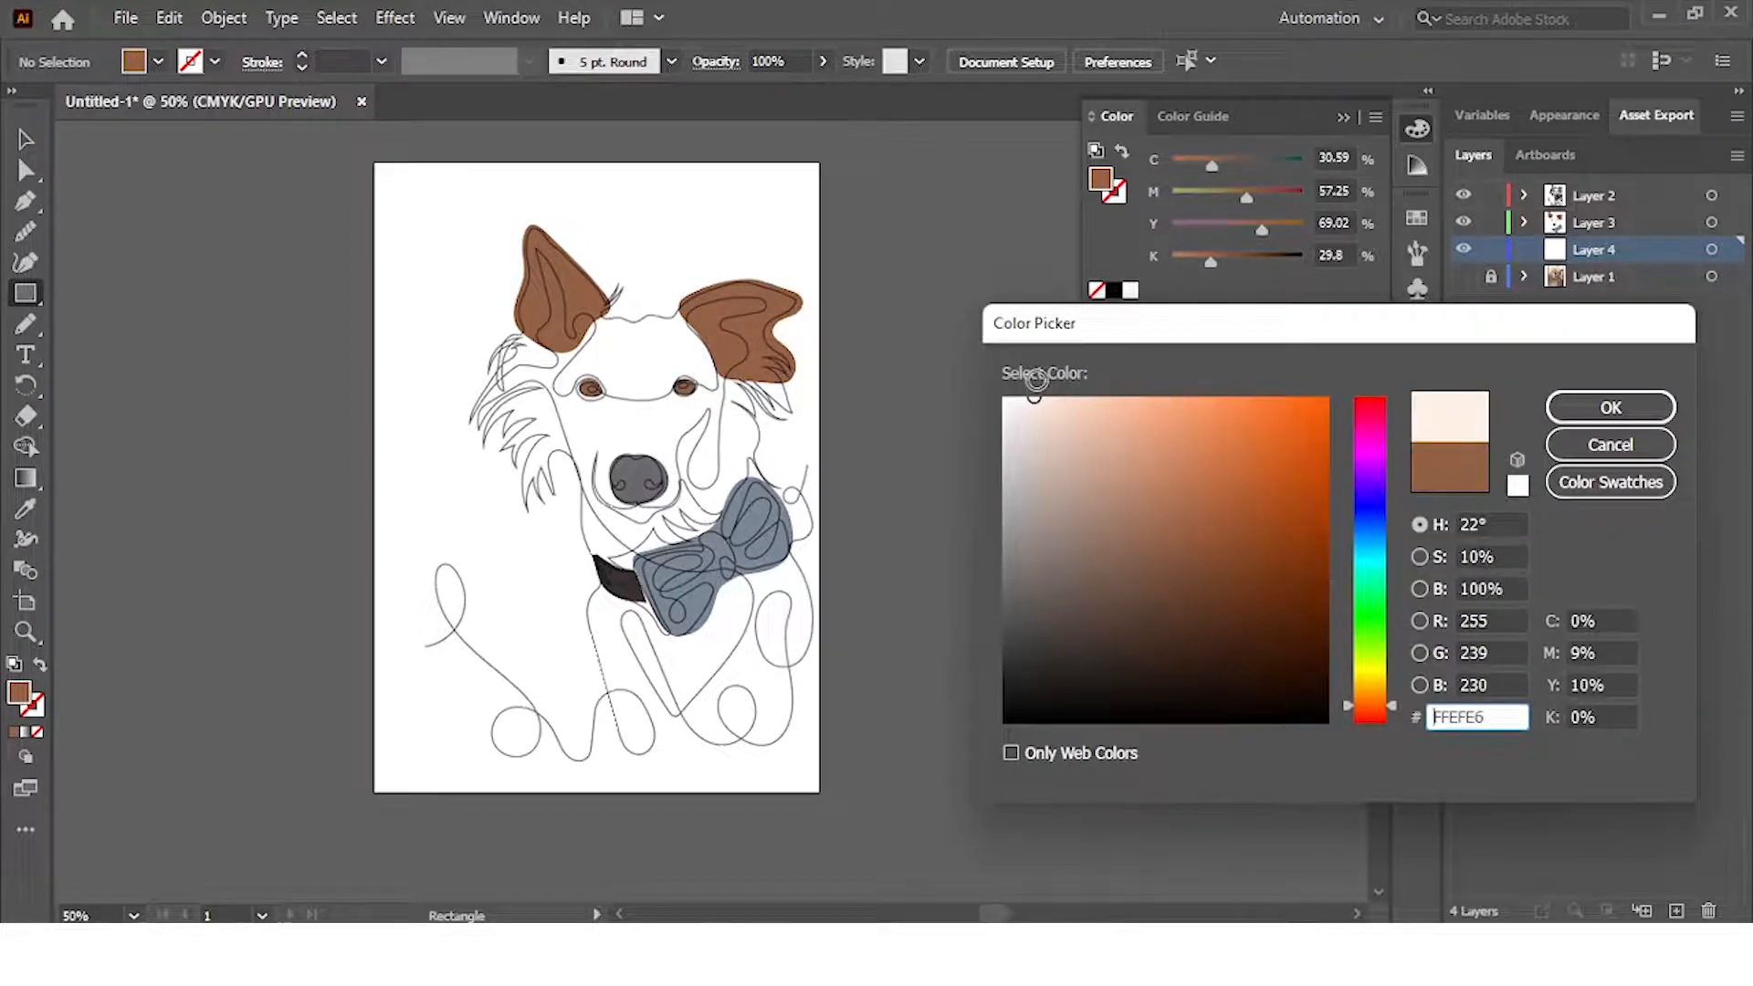
click(1610, 407)
mouse_move(373, 163)
mouse_down()
mouse_move(724, 665)
mouse_move(814, 743)
mouse_move(820, 796)
mouse_up()
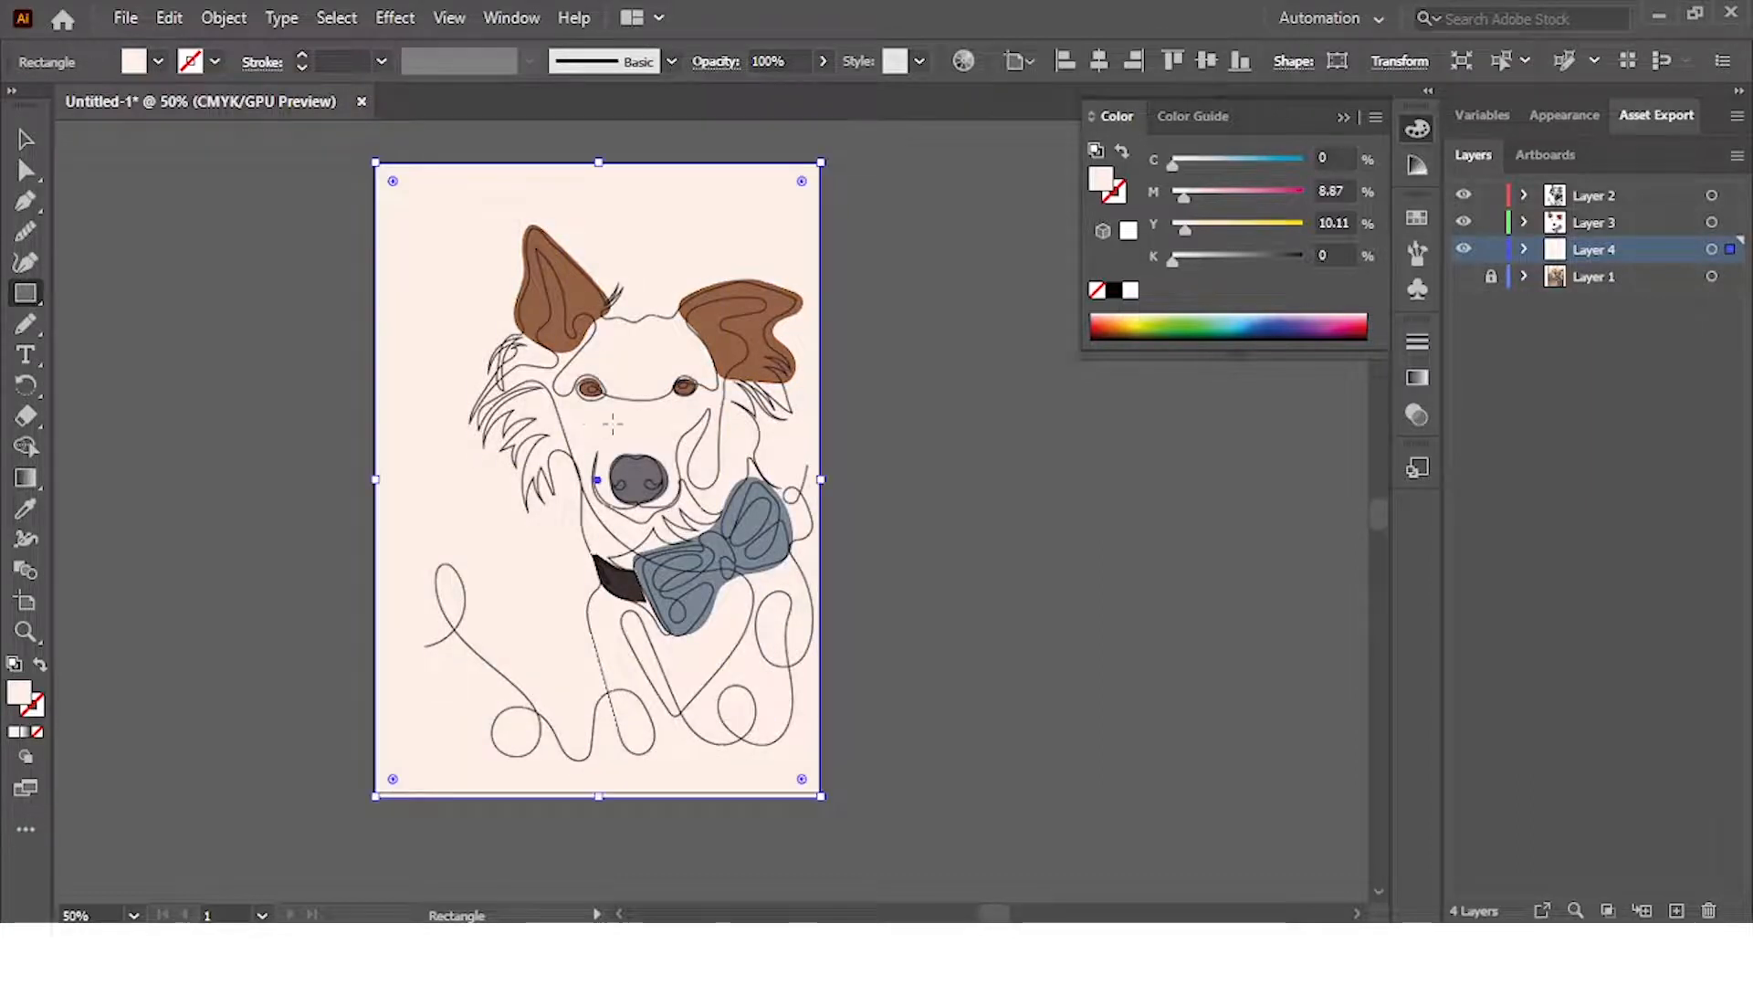
Lighten the background rectangle's fill to FFF1E9 and deselect it
double_click(1100, 179)
drag(1391, 705, 1394, 705)
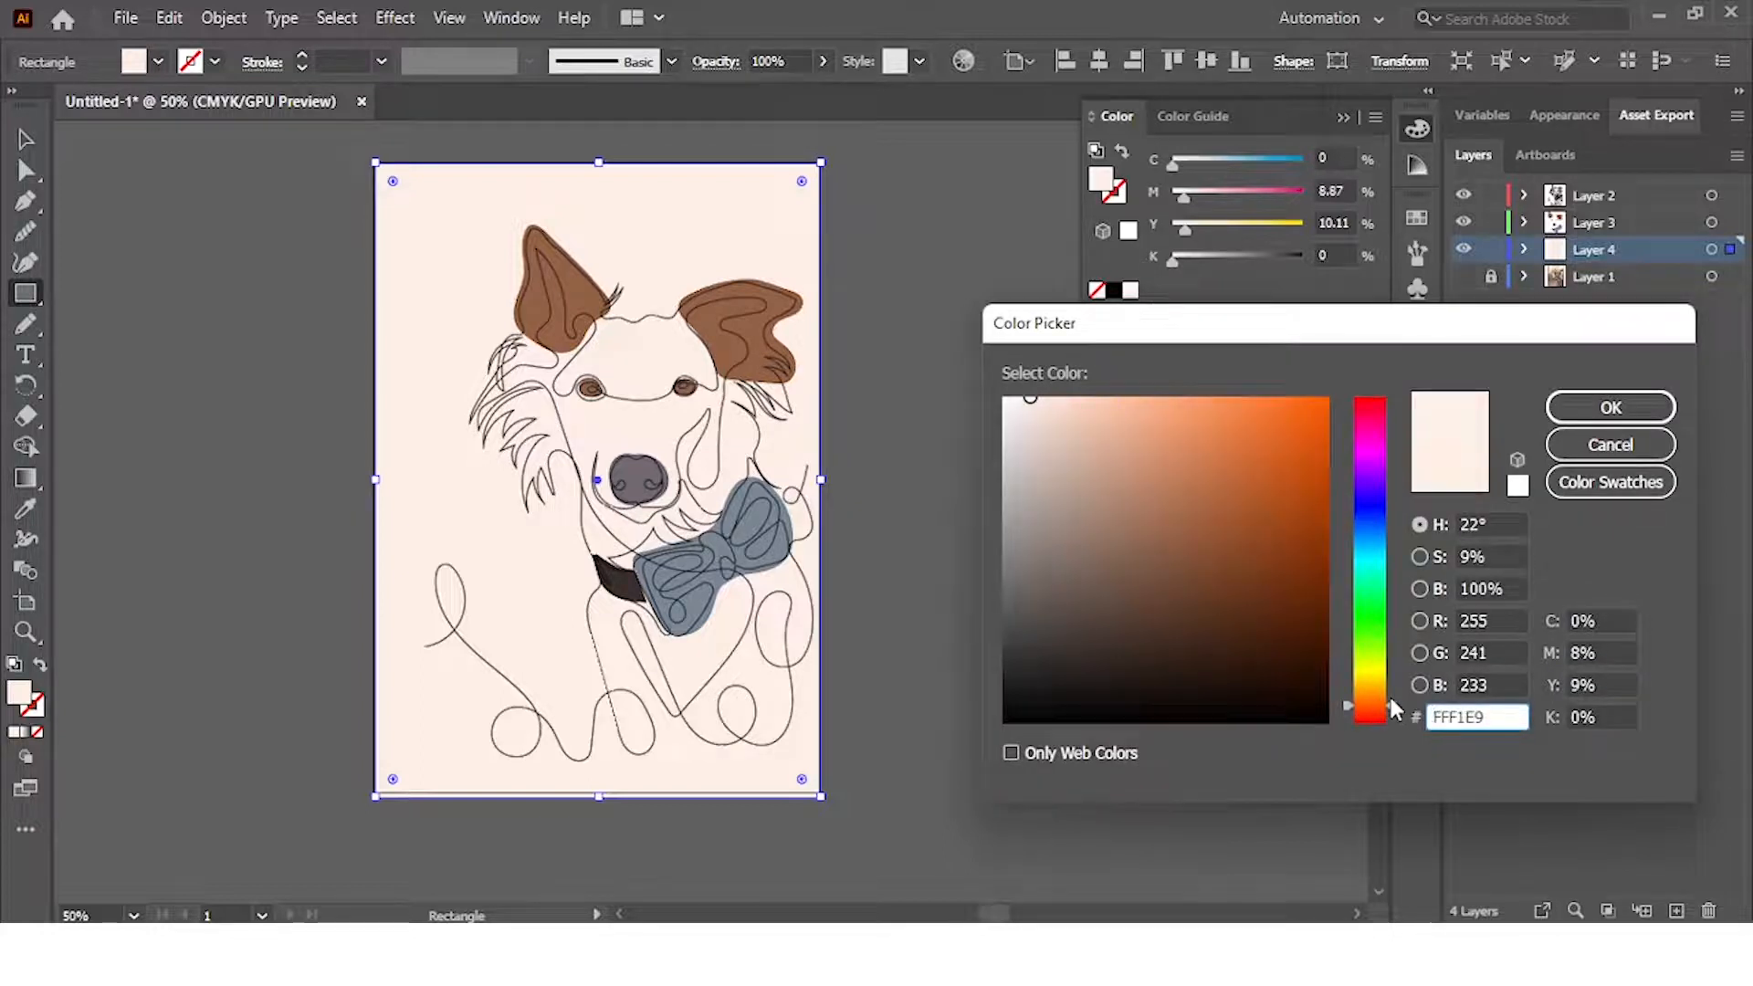
click(1606, 405)
key(v)
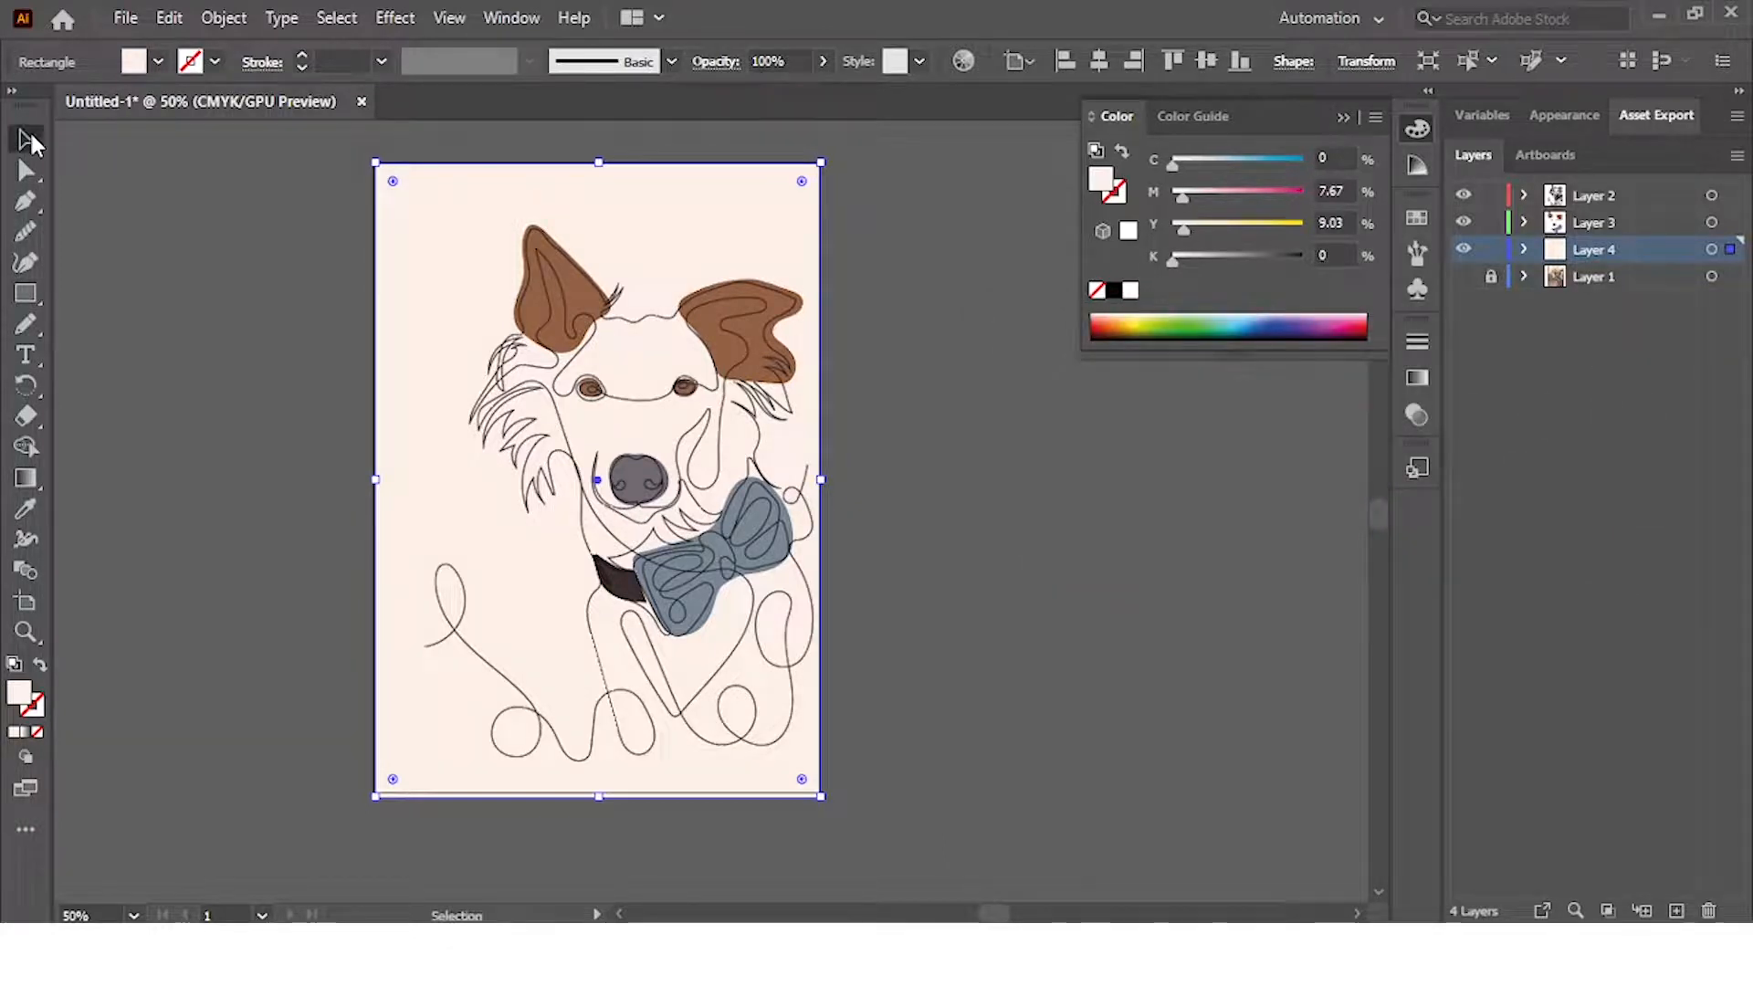
key(ctrl+shift+a)
Lock the background layer and group all of the dog's lines and colour shapes
click(1577, 229)
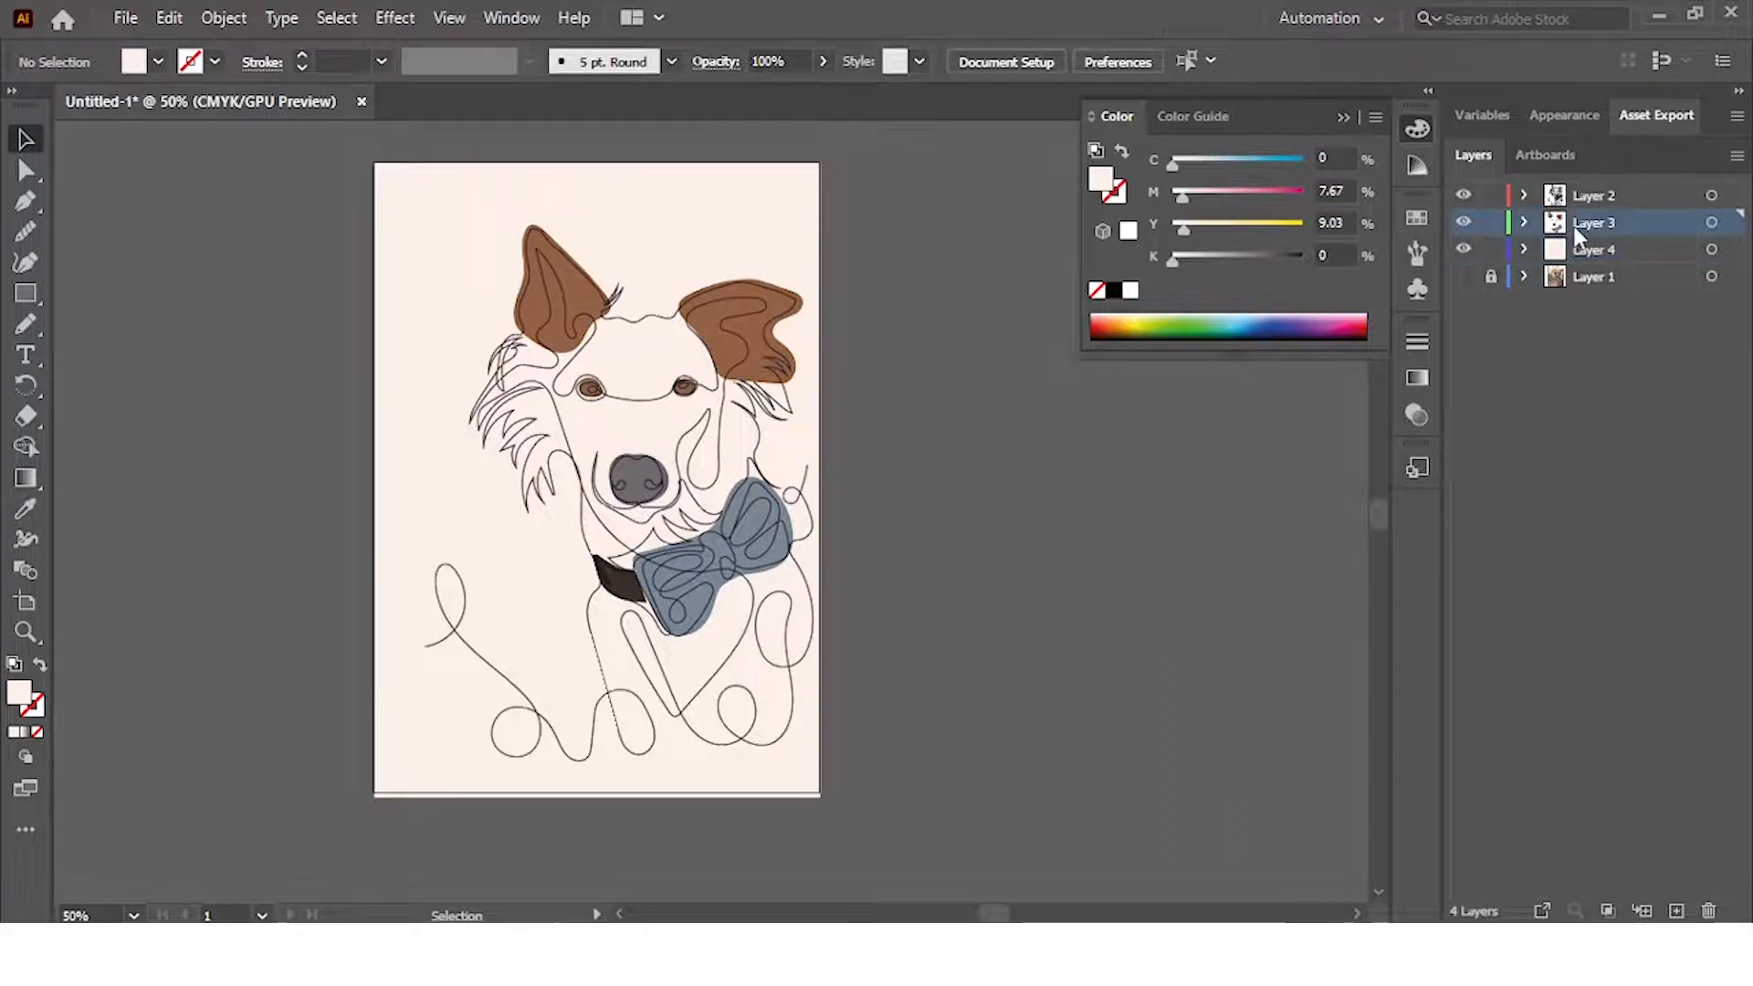
click(1492, 249)
drag(306, 149, 826, 761)
right_click(578, 302)
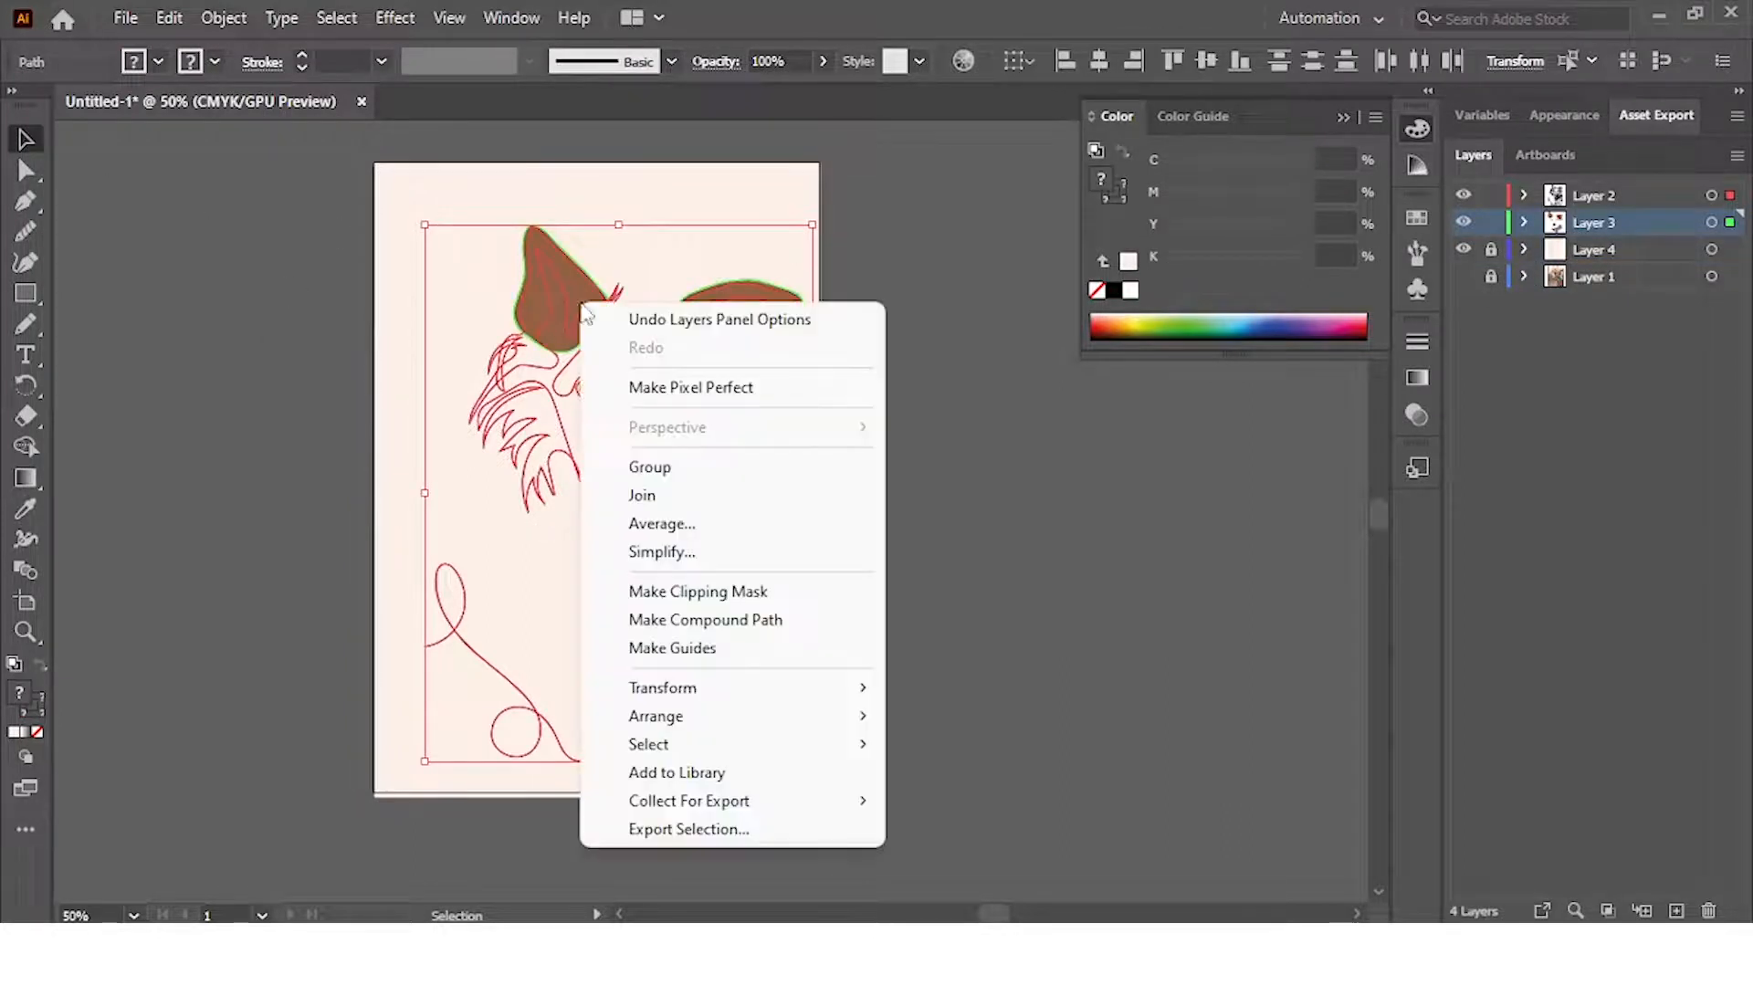
click(661, 468)
Scale the dog group down slightly and position it centred across the page with free space above the head
mouse_move(644, 481)
mouse_down()
mouse_move(629, 504)
mouse_move(615, 487)
mouse_up()
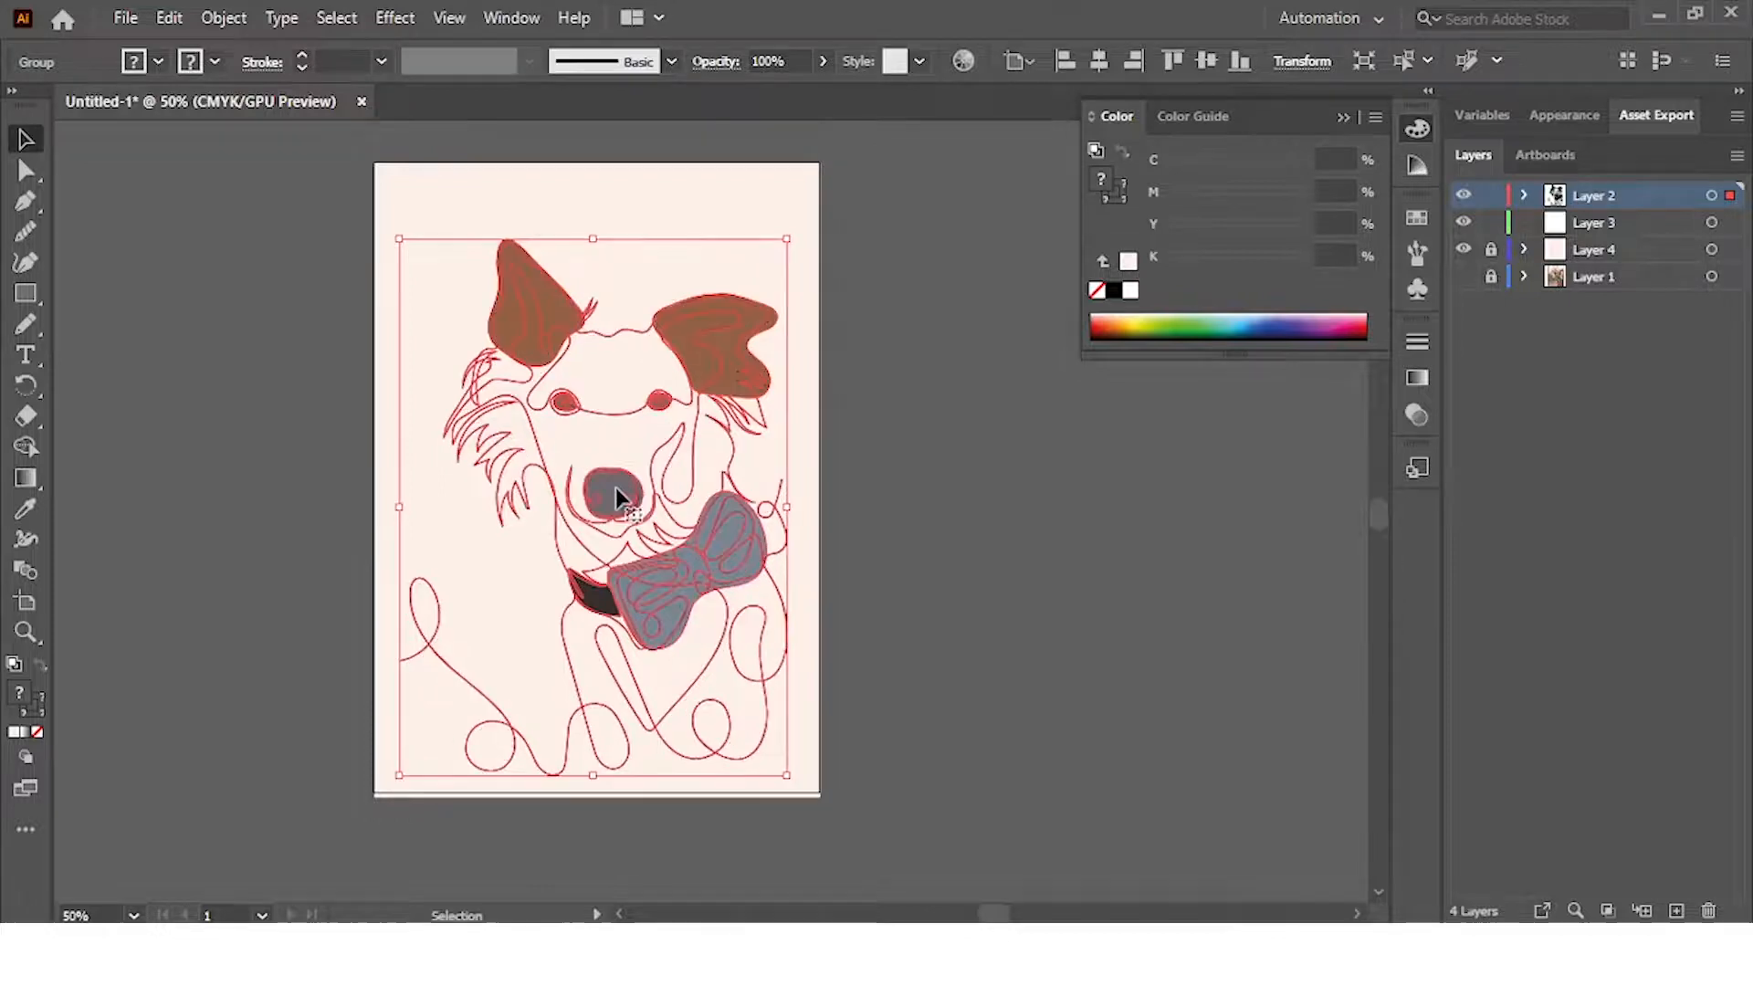
click(810, 489)
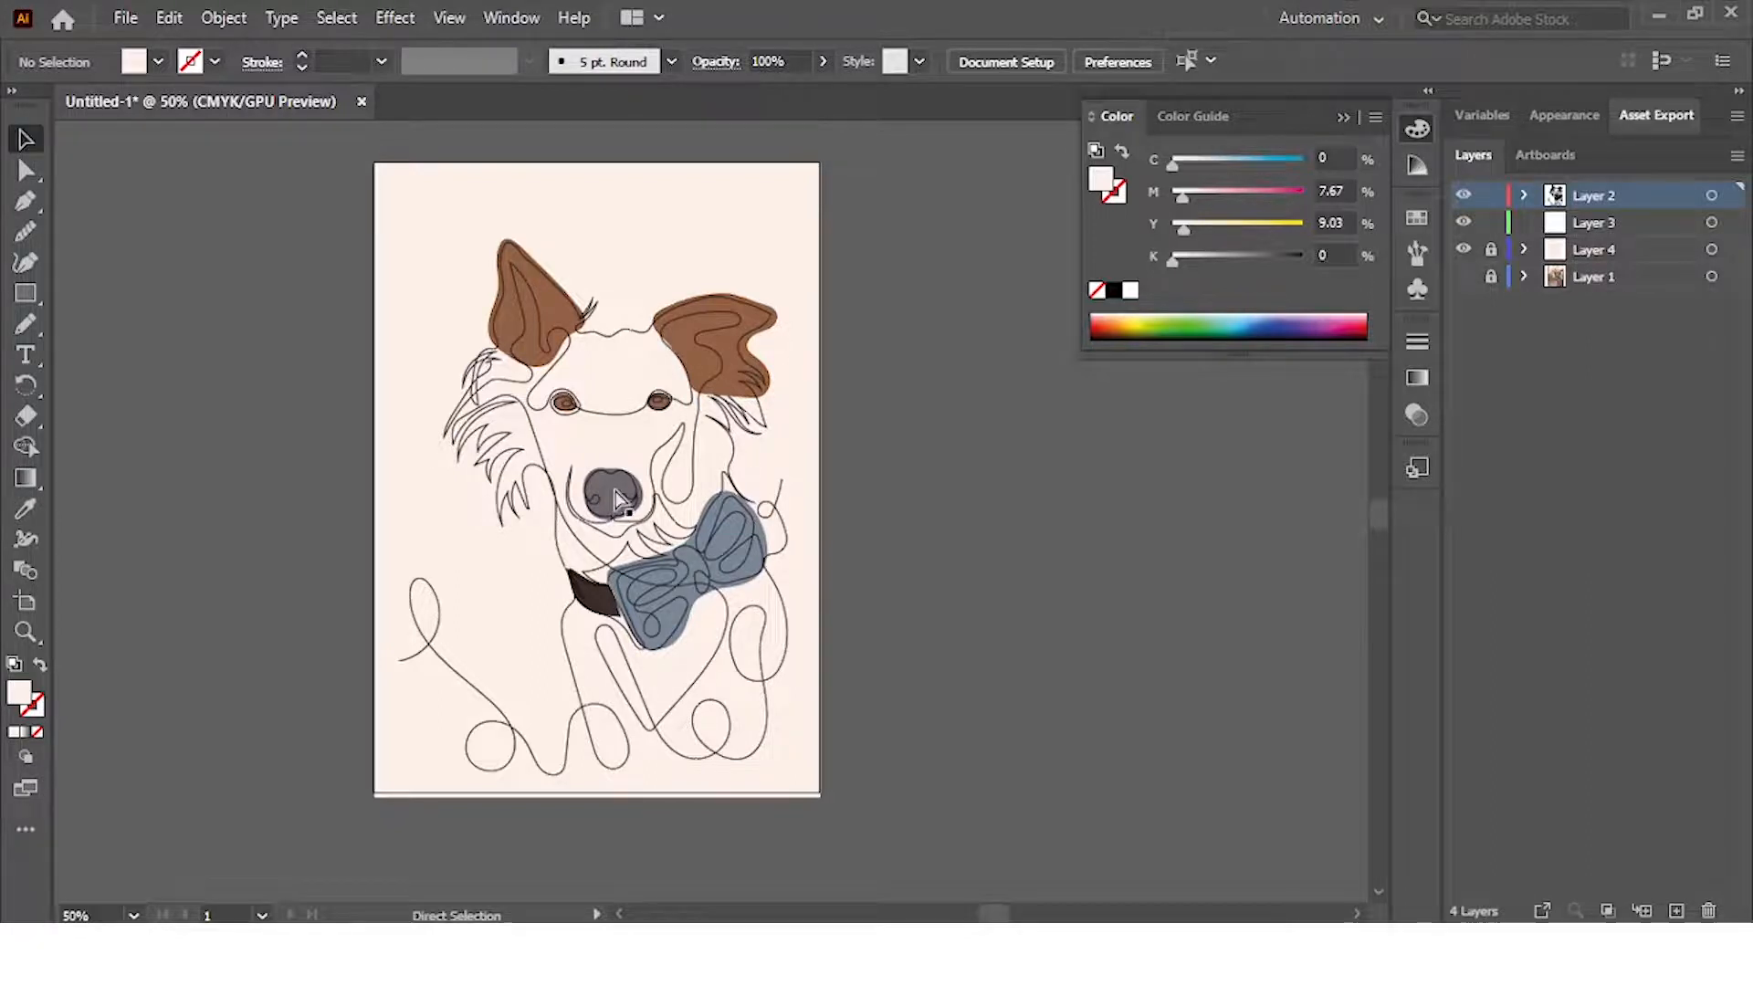
key(ctrl+t)
click(877, 165)
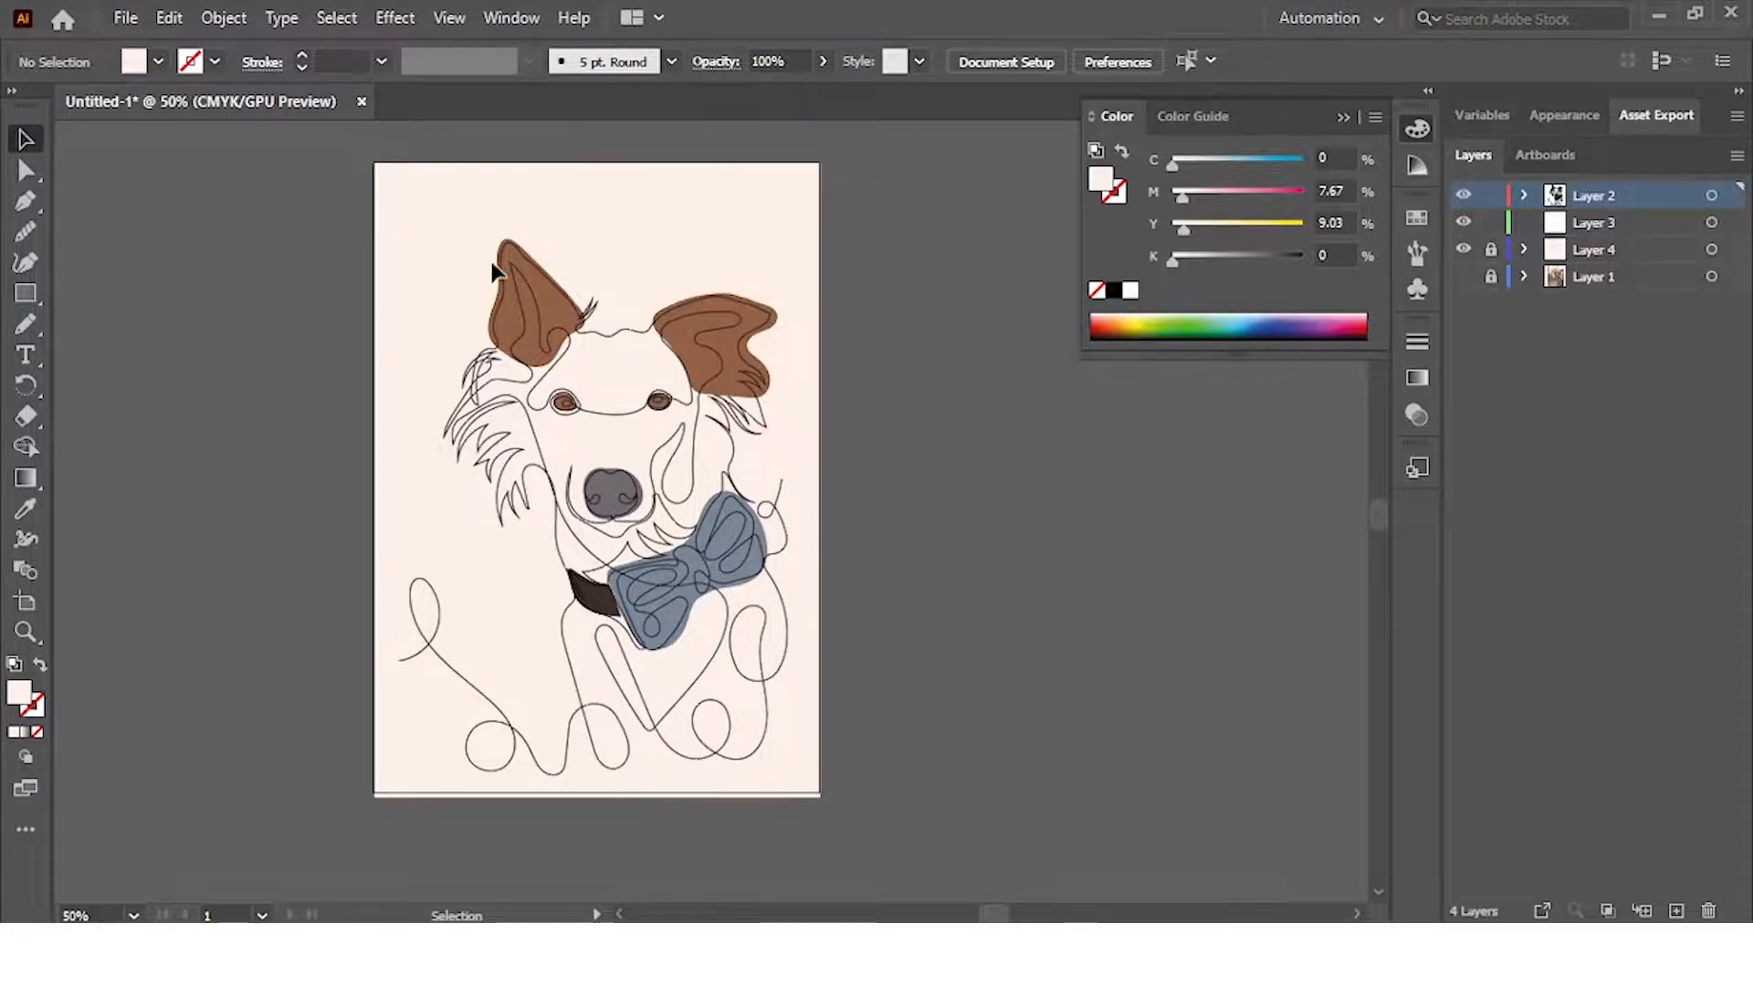
click(537, 332)
drag(592, 775, 584, 712)
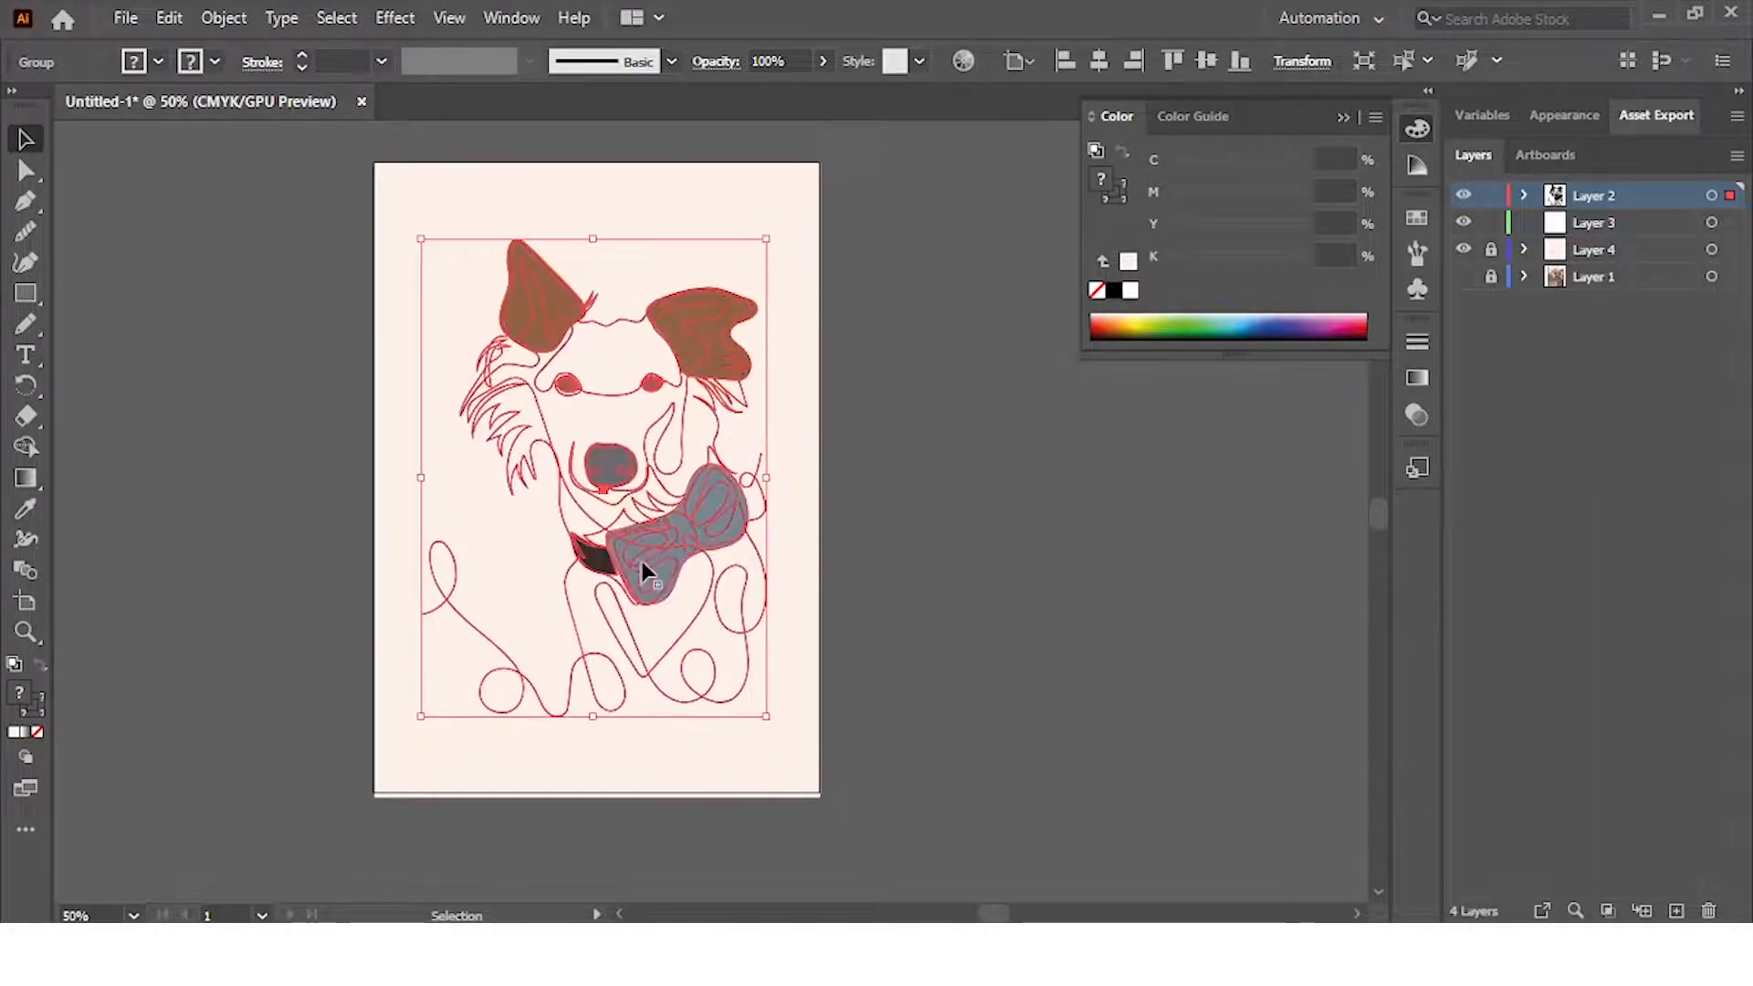
drag(644, 572, 638, 599)
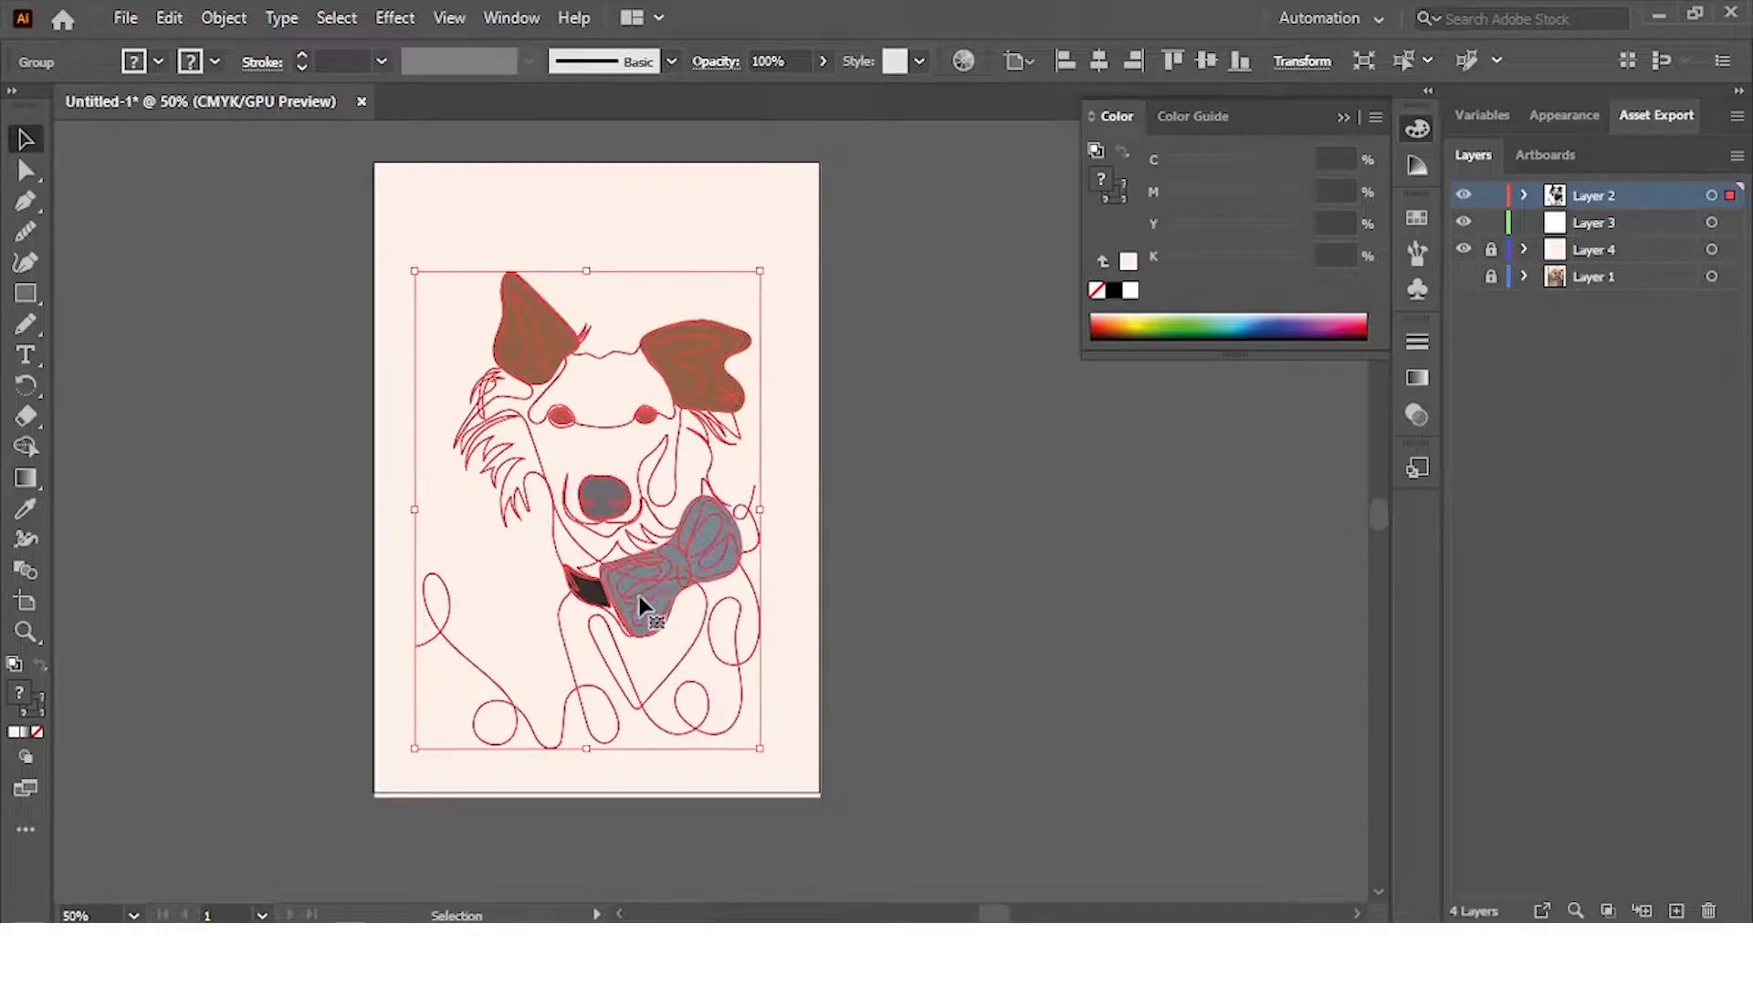
click(791, 485)
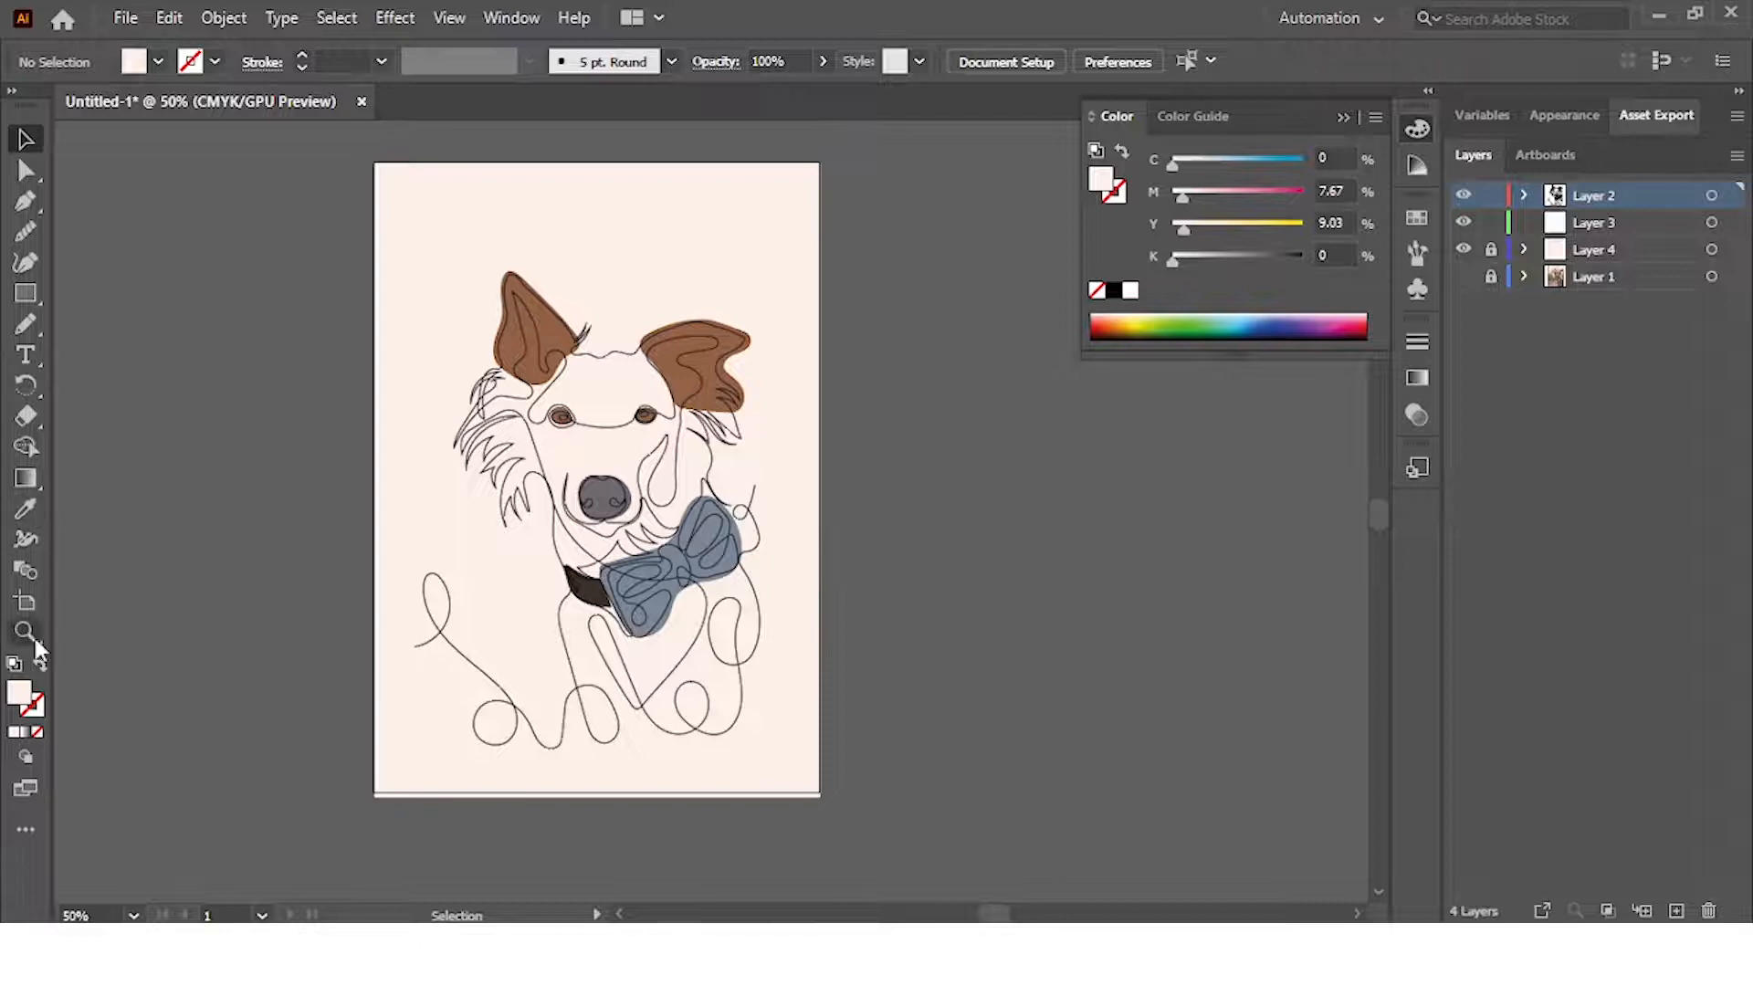
Add a new layer on top and write the text "Rafiti" above the dog's head
click(25, 354)
click(1676, 911)
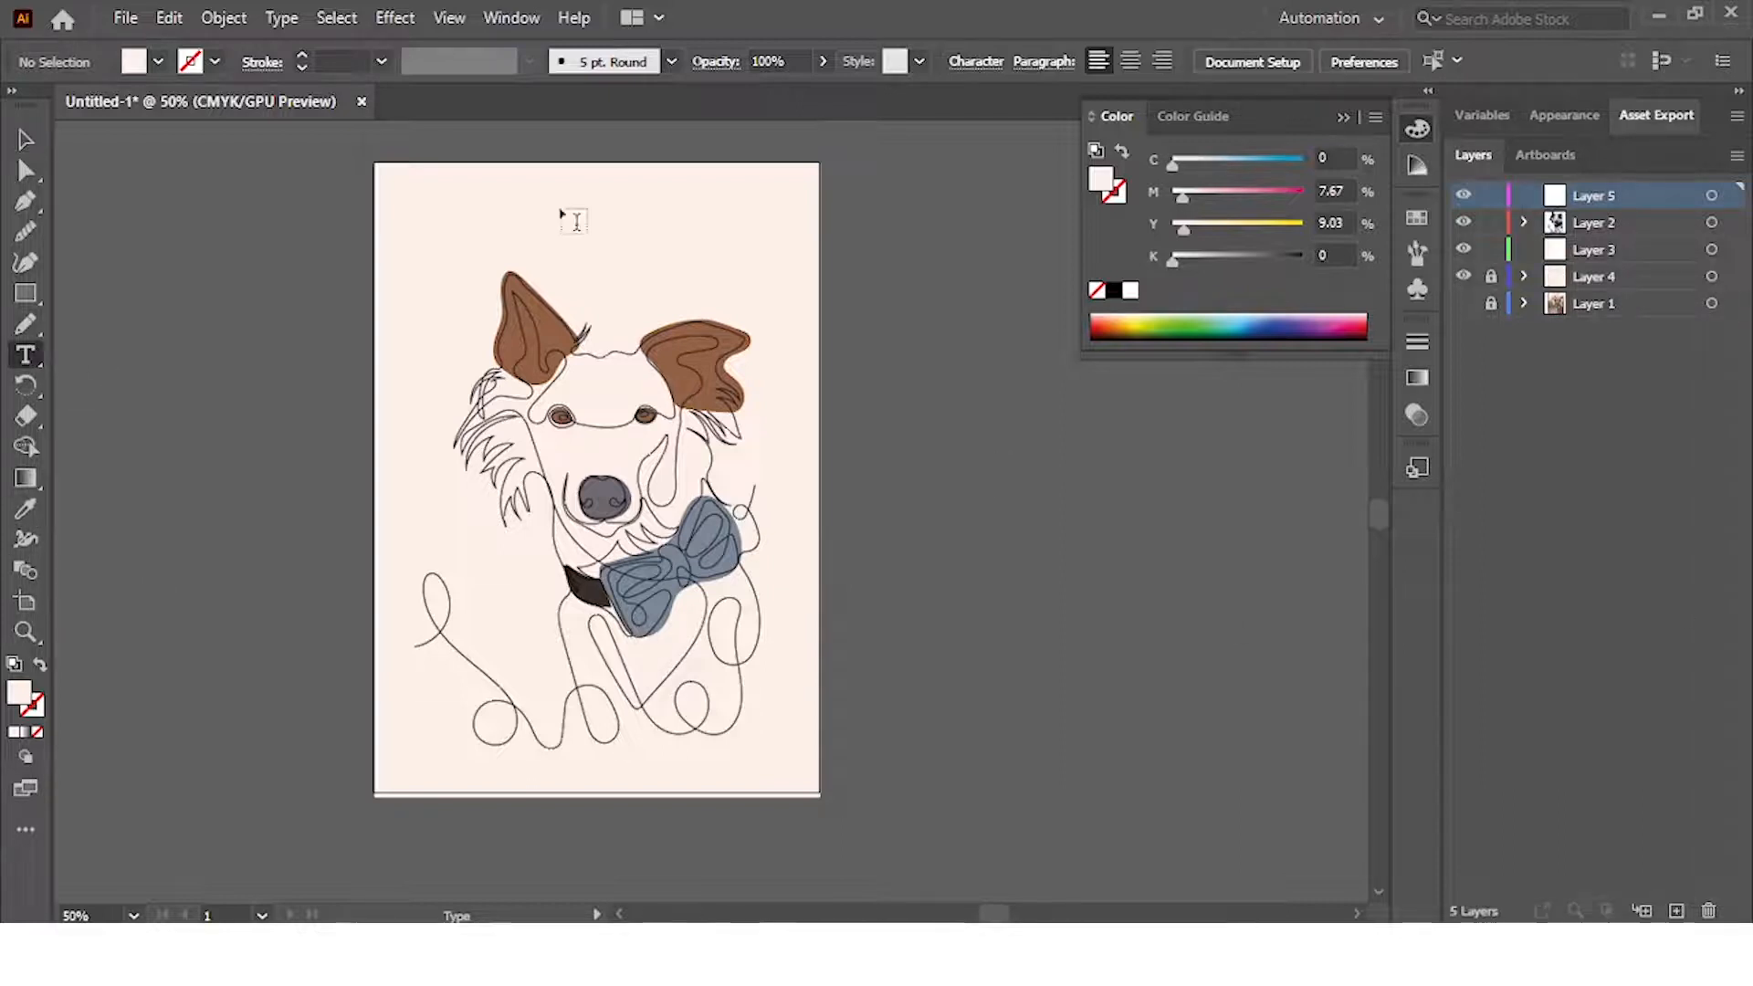
click(558, 204)
text(R)
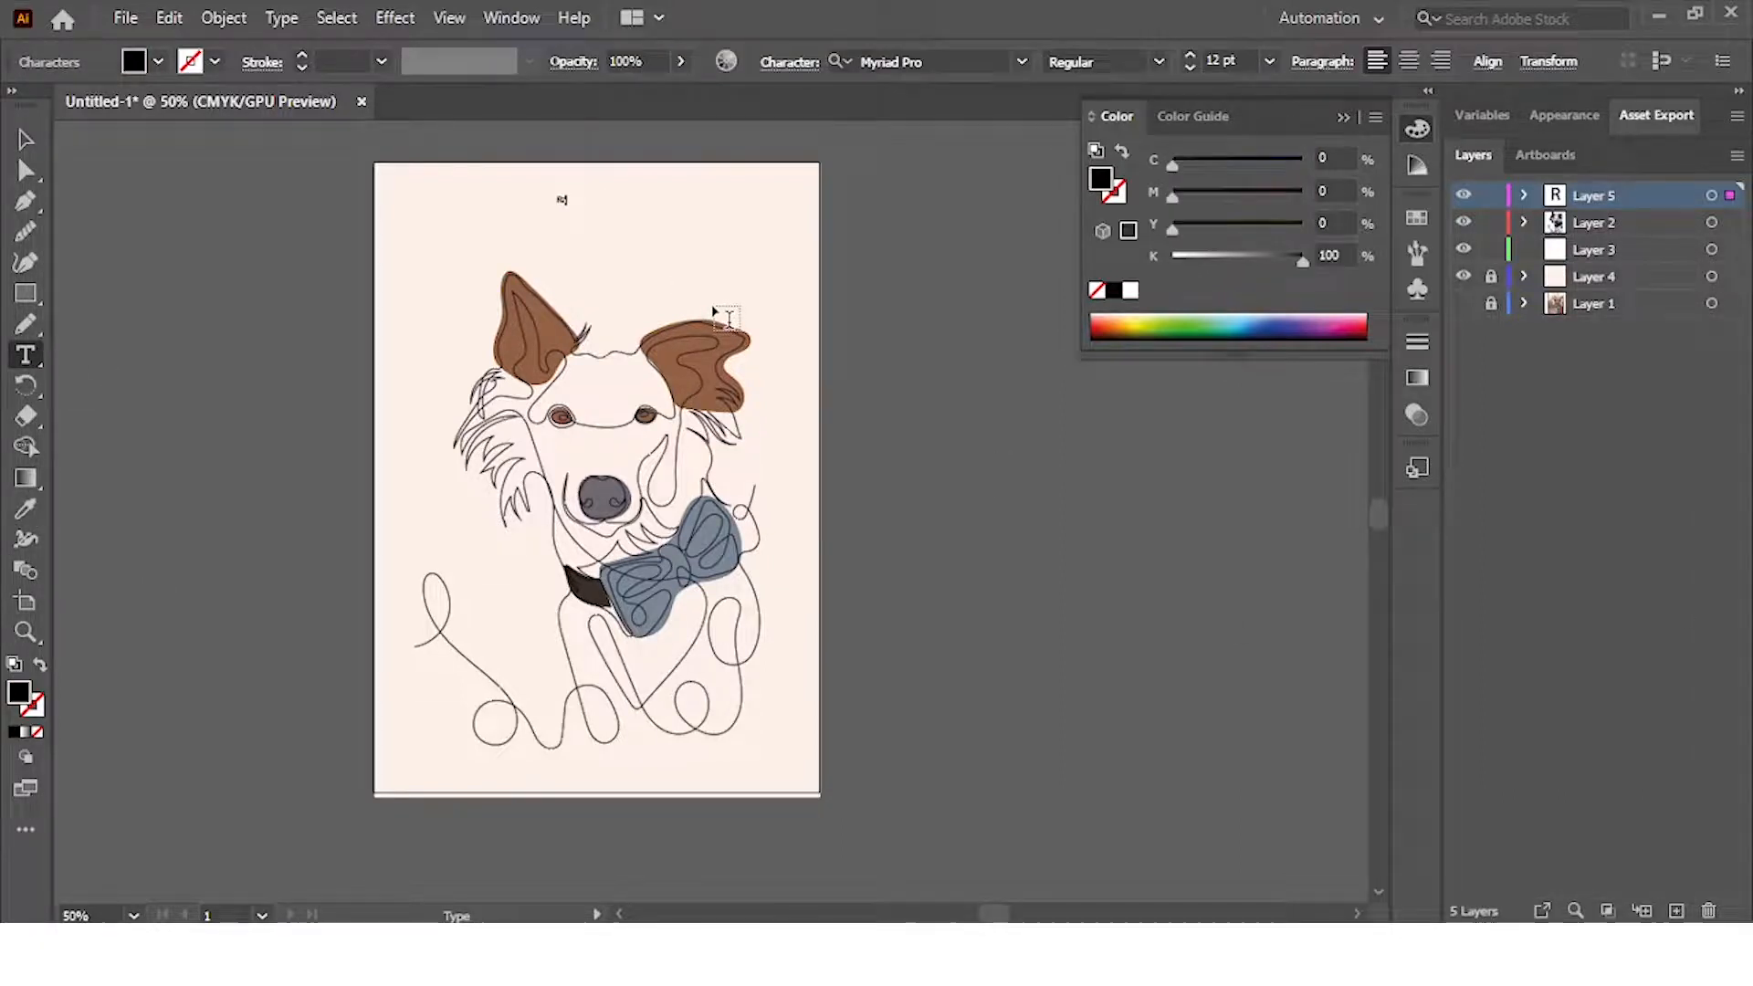
text(afiti)
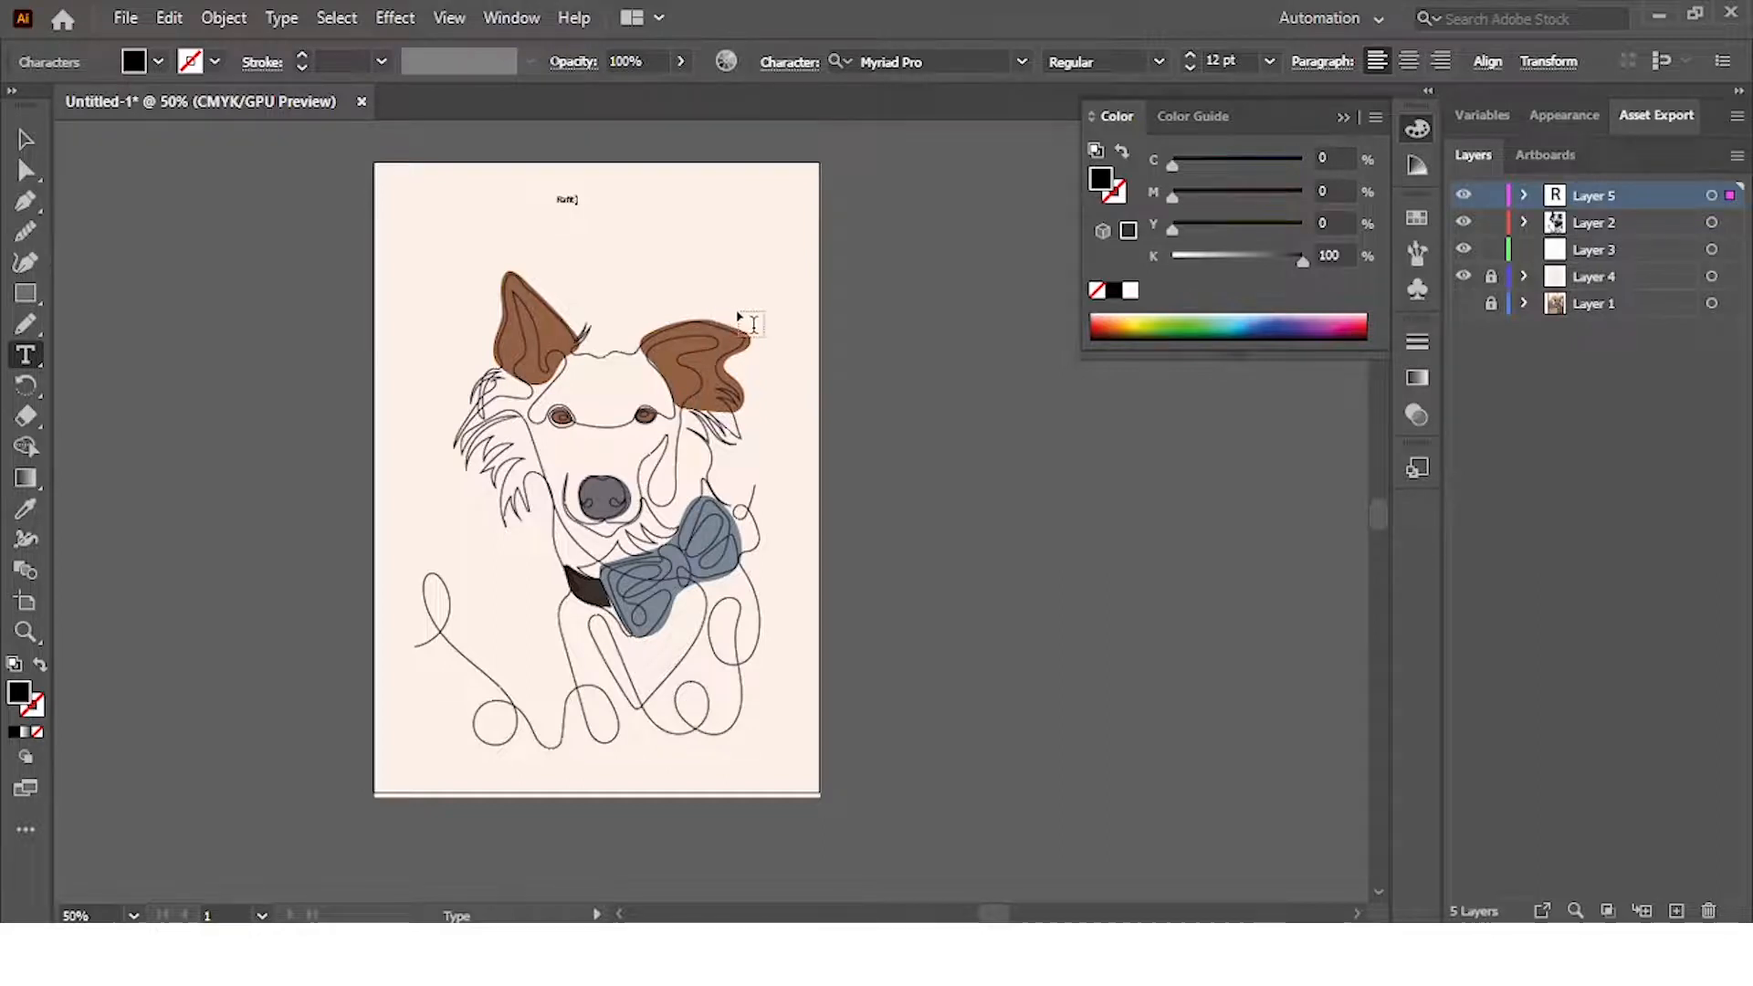
scroll(602, 228, up, 3)
scroll(602, 228, up, 1)
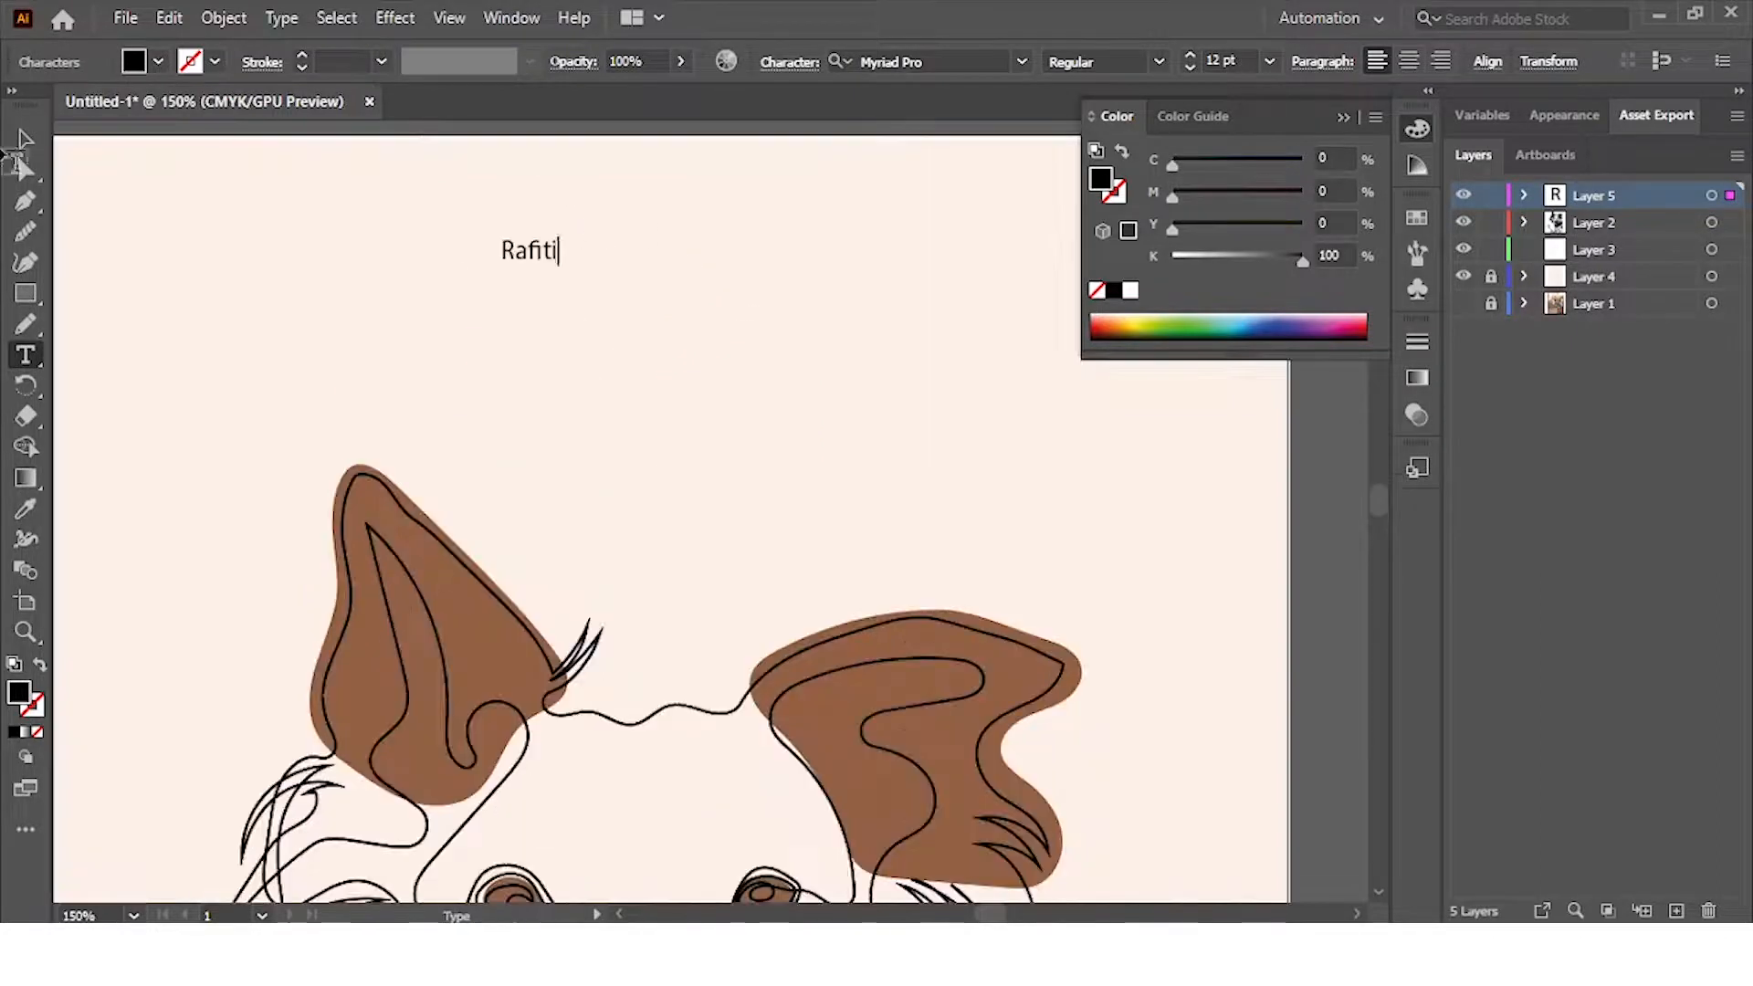
Select the whole "Rafiti" text and set its font size to 60 pt
key(ctrl+t)
drag(788, 172, 933, 182)
key(Escape)
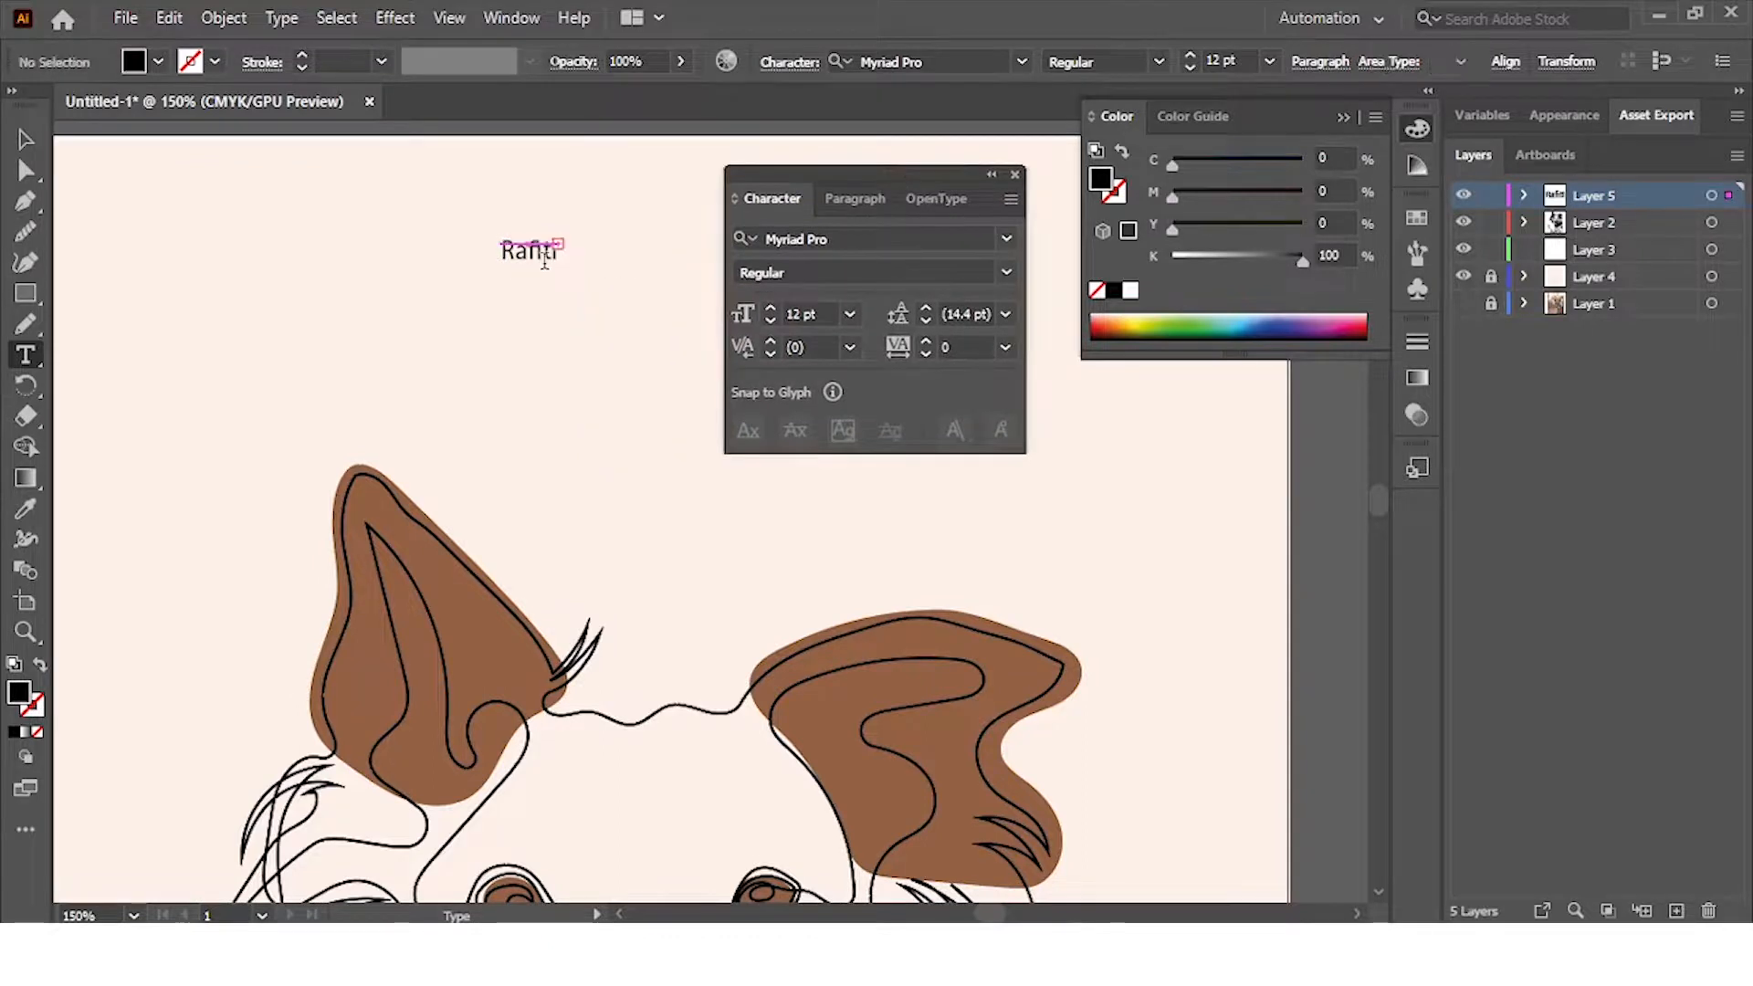
key(ctrl+a)
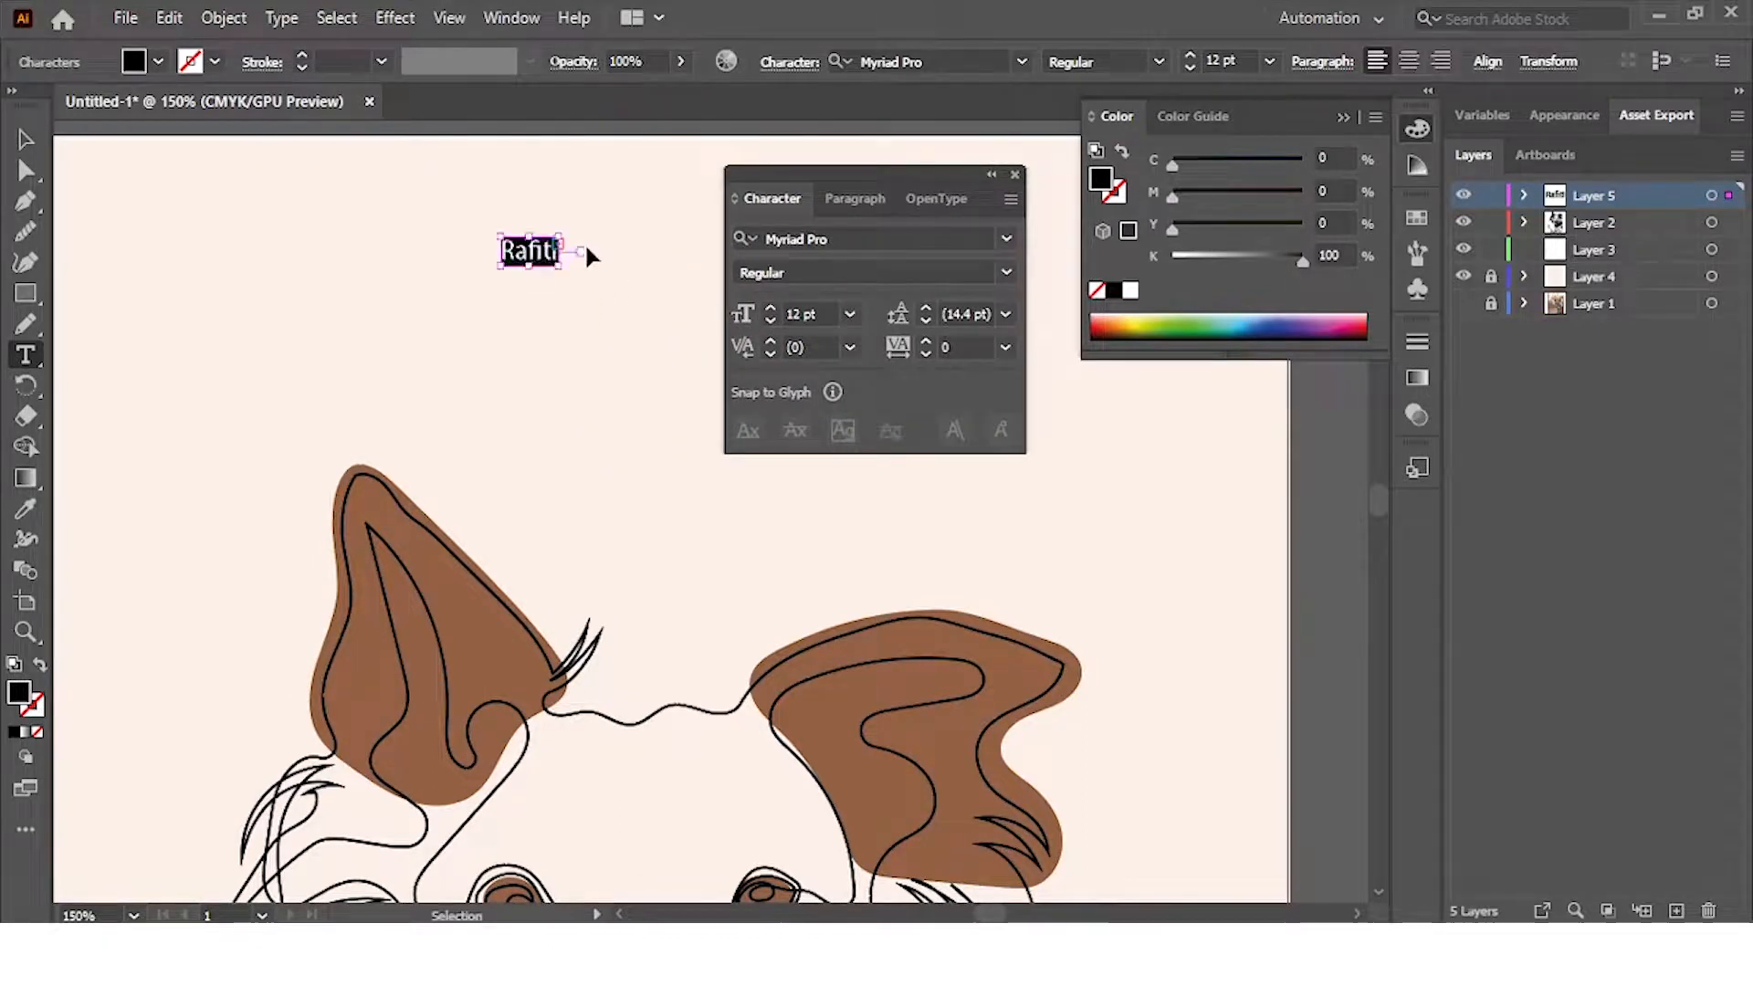
click(849, 314)
click(902, 745)
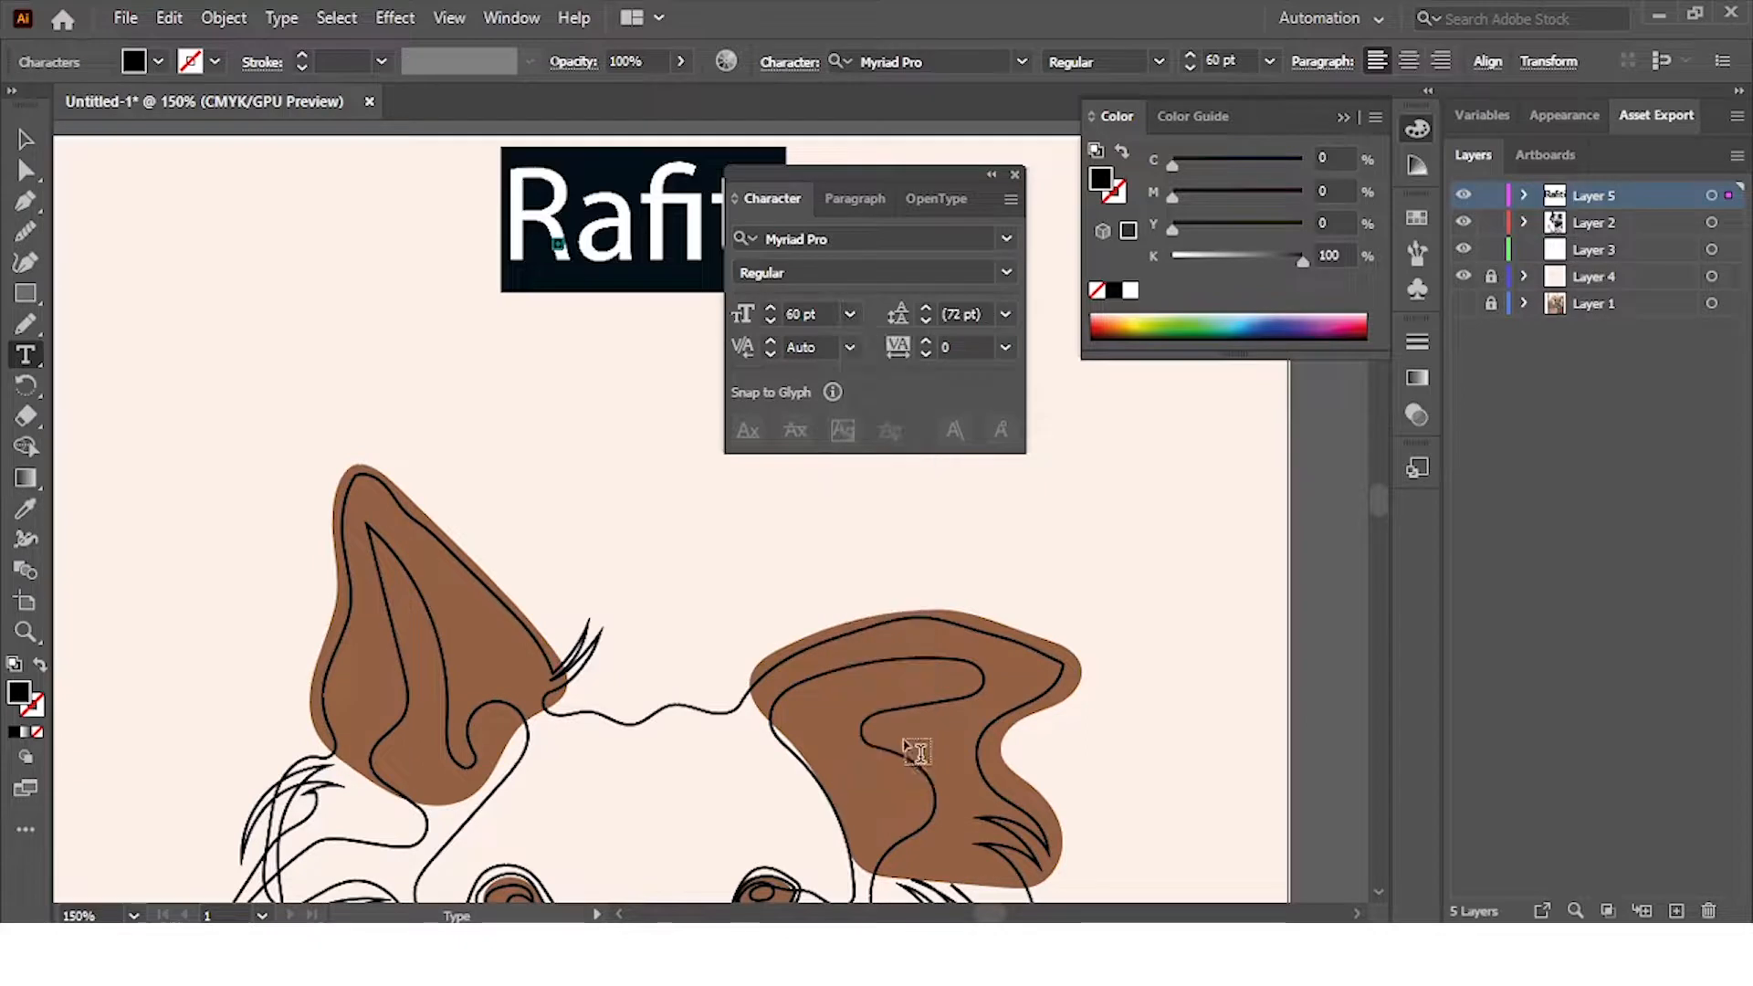
Try the Code Demo font in its Bold style on the "Rafiti" text
click(1006, 238)
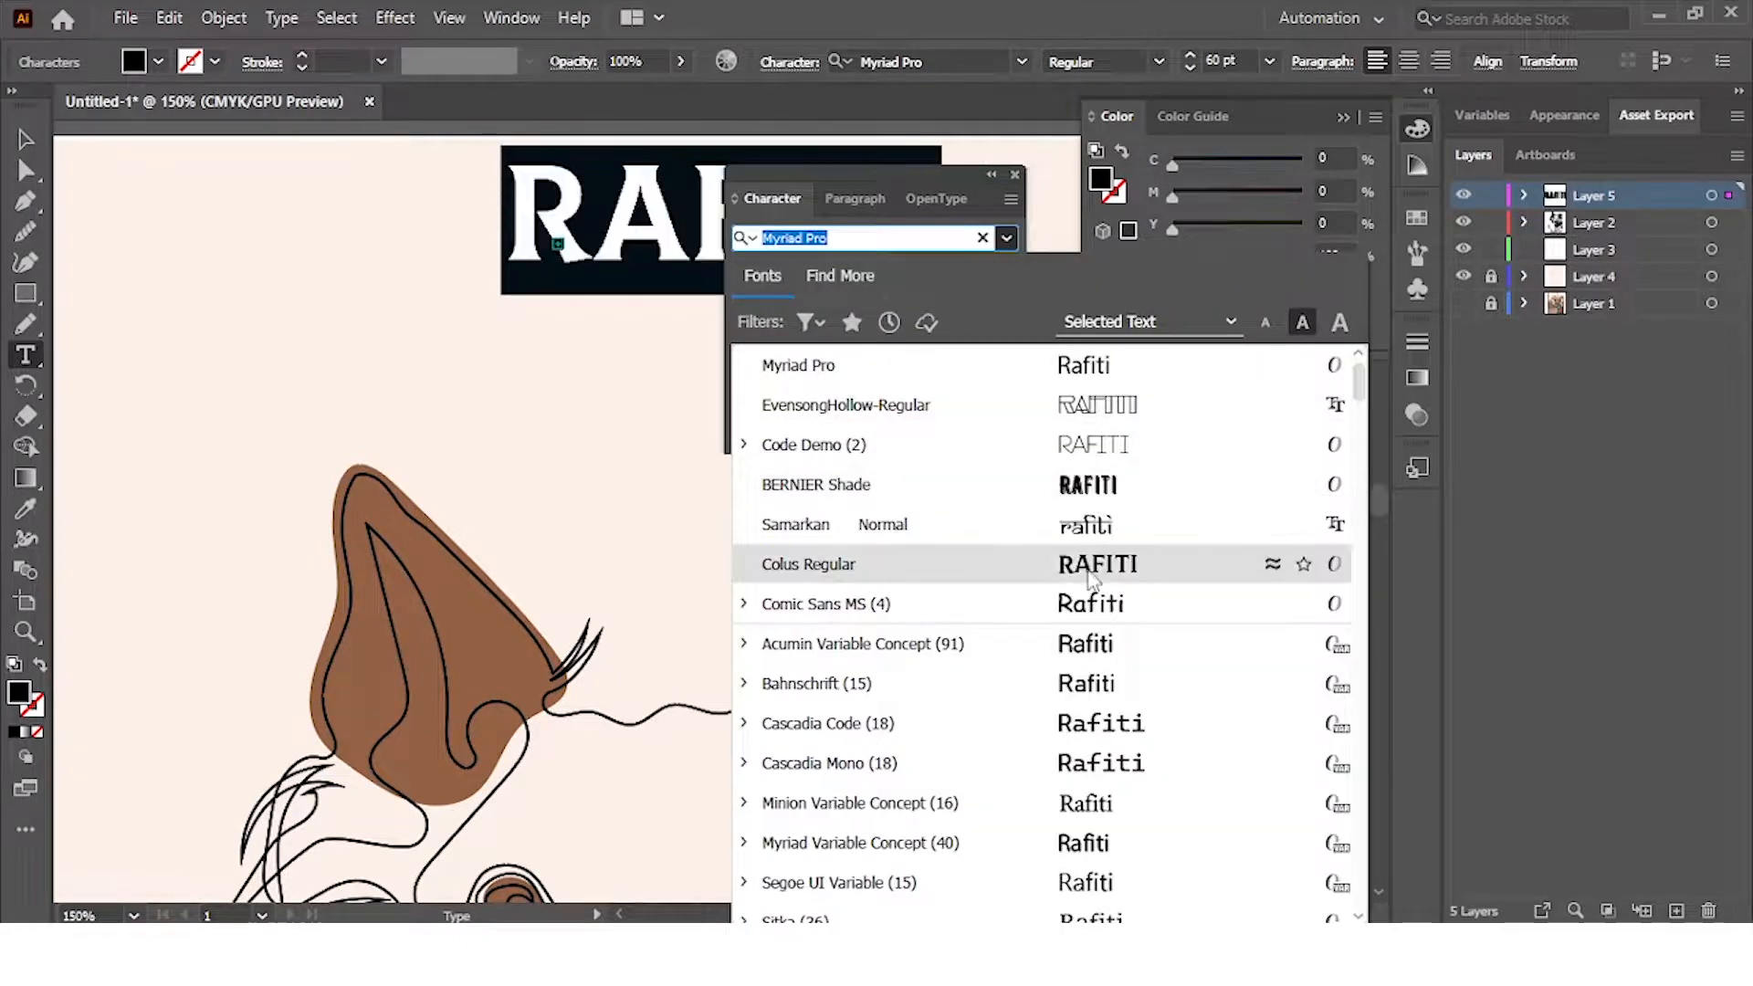
click(1059, 448)
click(1006, 272)
click(973, 321)
Set the "Rafiti" text's font to Code Next in the ExtraBold style
drag(966, 172, 1232, 444)
click(1271, 513)
click(1269, 511)
click(1376, 680)
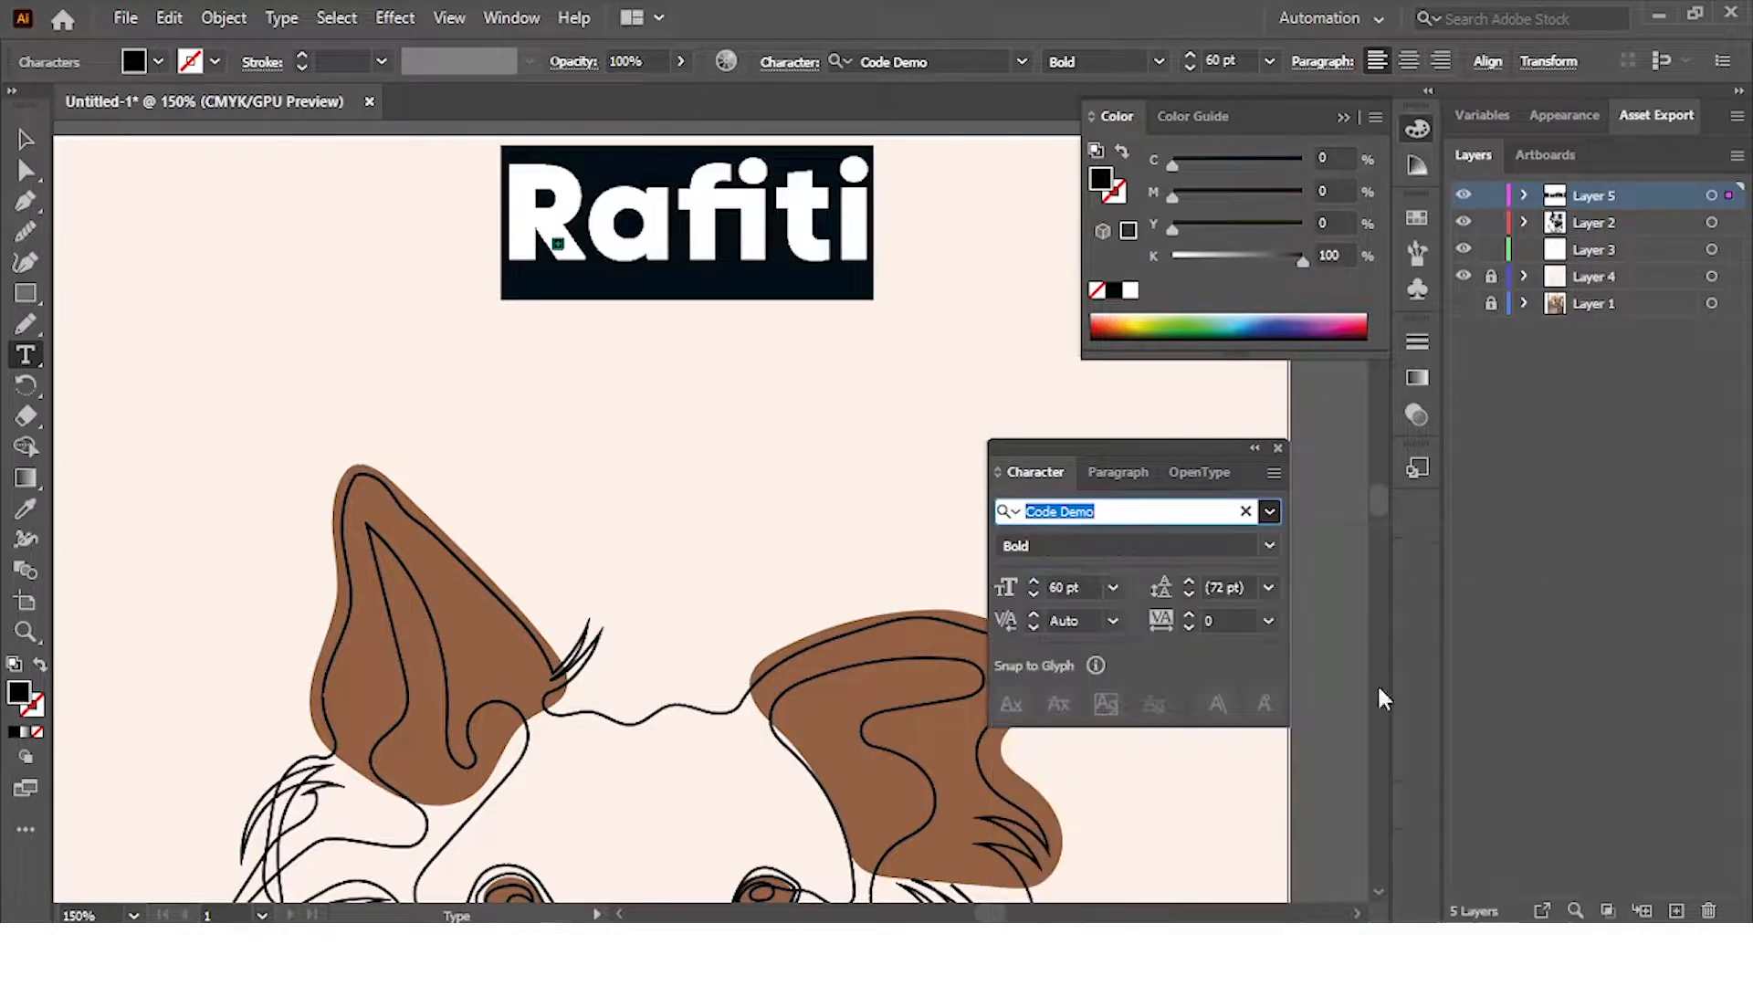
Move the "Rafiti" title to just above the dog's head, roughly centred between the ears
key(Escape)
drag(565, 205, 593, 378)
scroll(610, 395, down, 3)
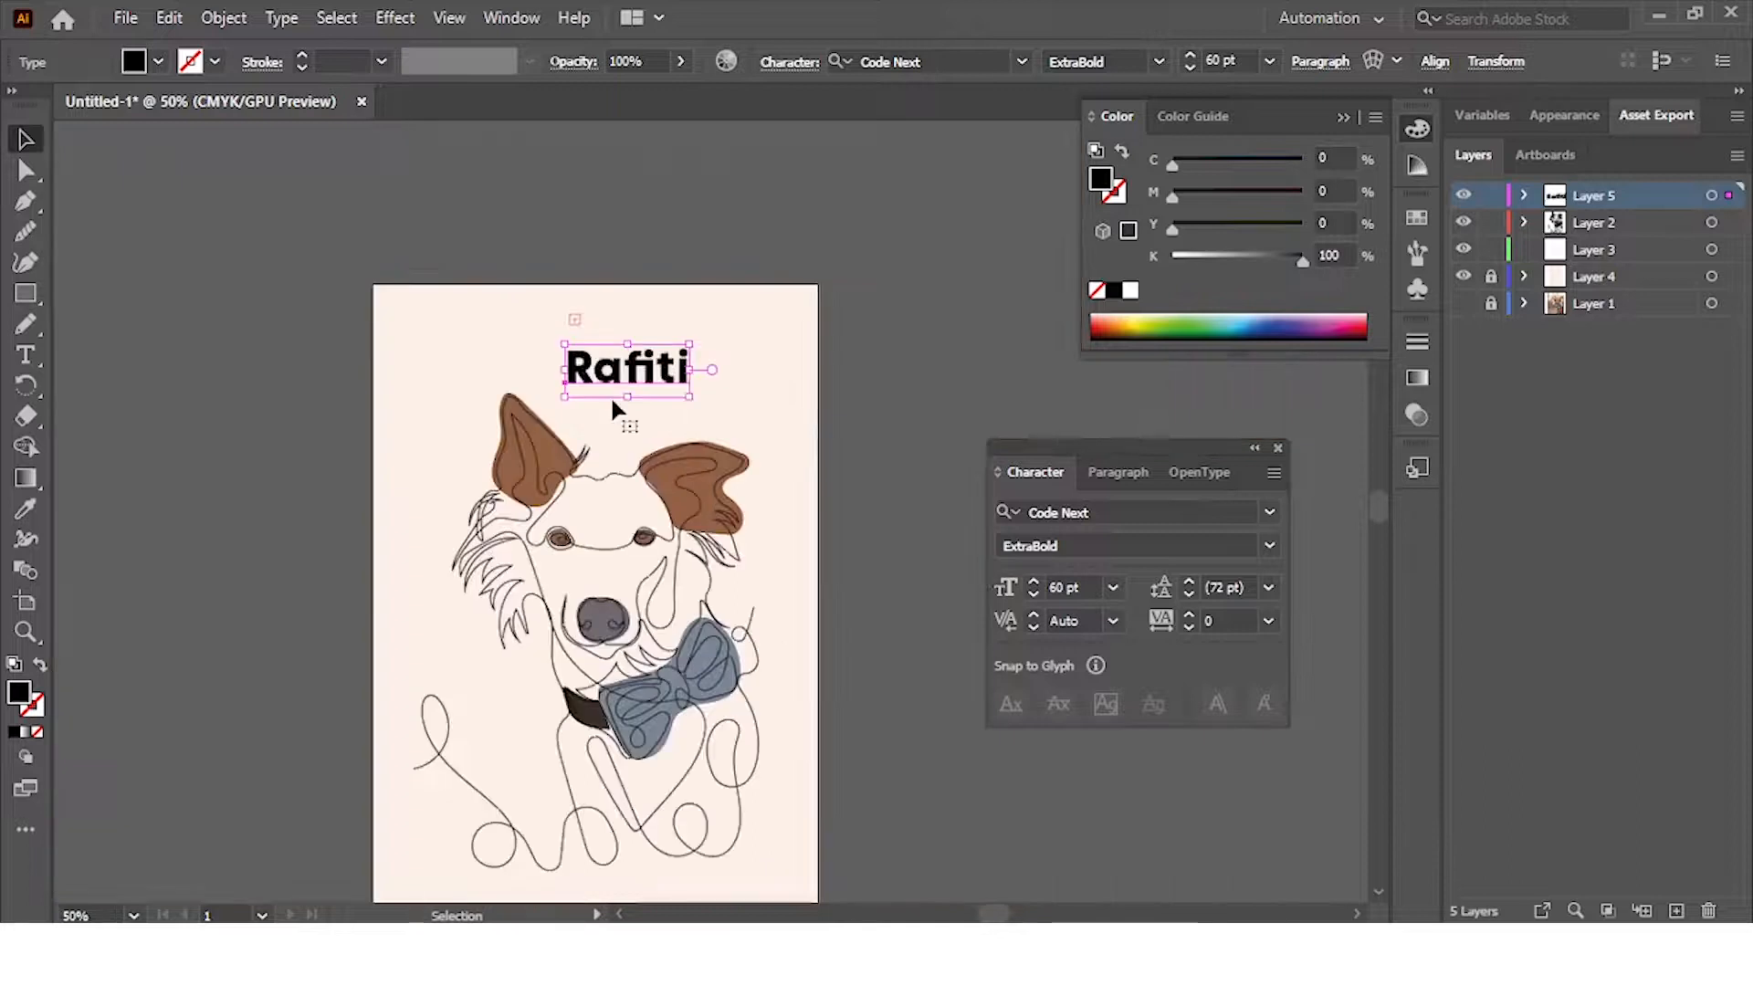
scroll(610, 395, up, 2)
drag(646, 338, 629, 340)
scroll(629, 340, down, 3)
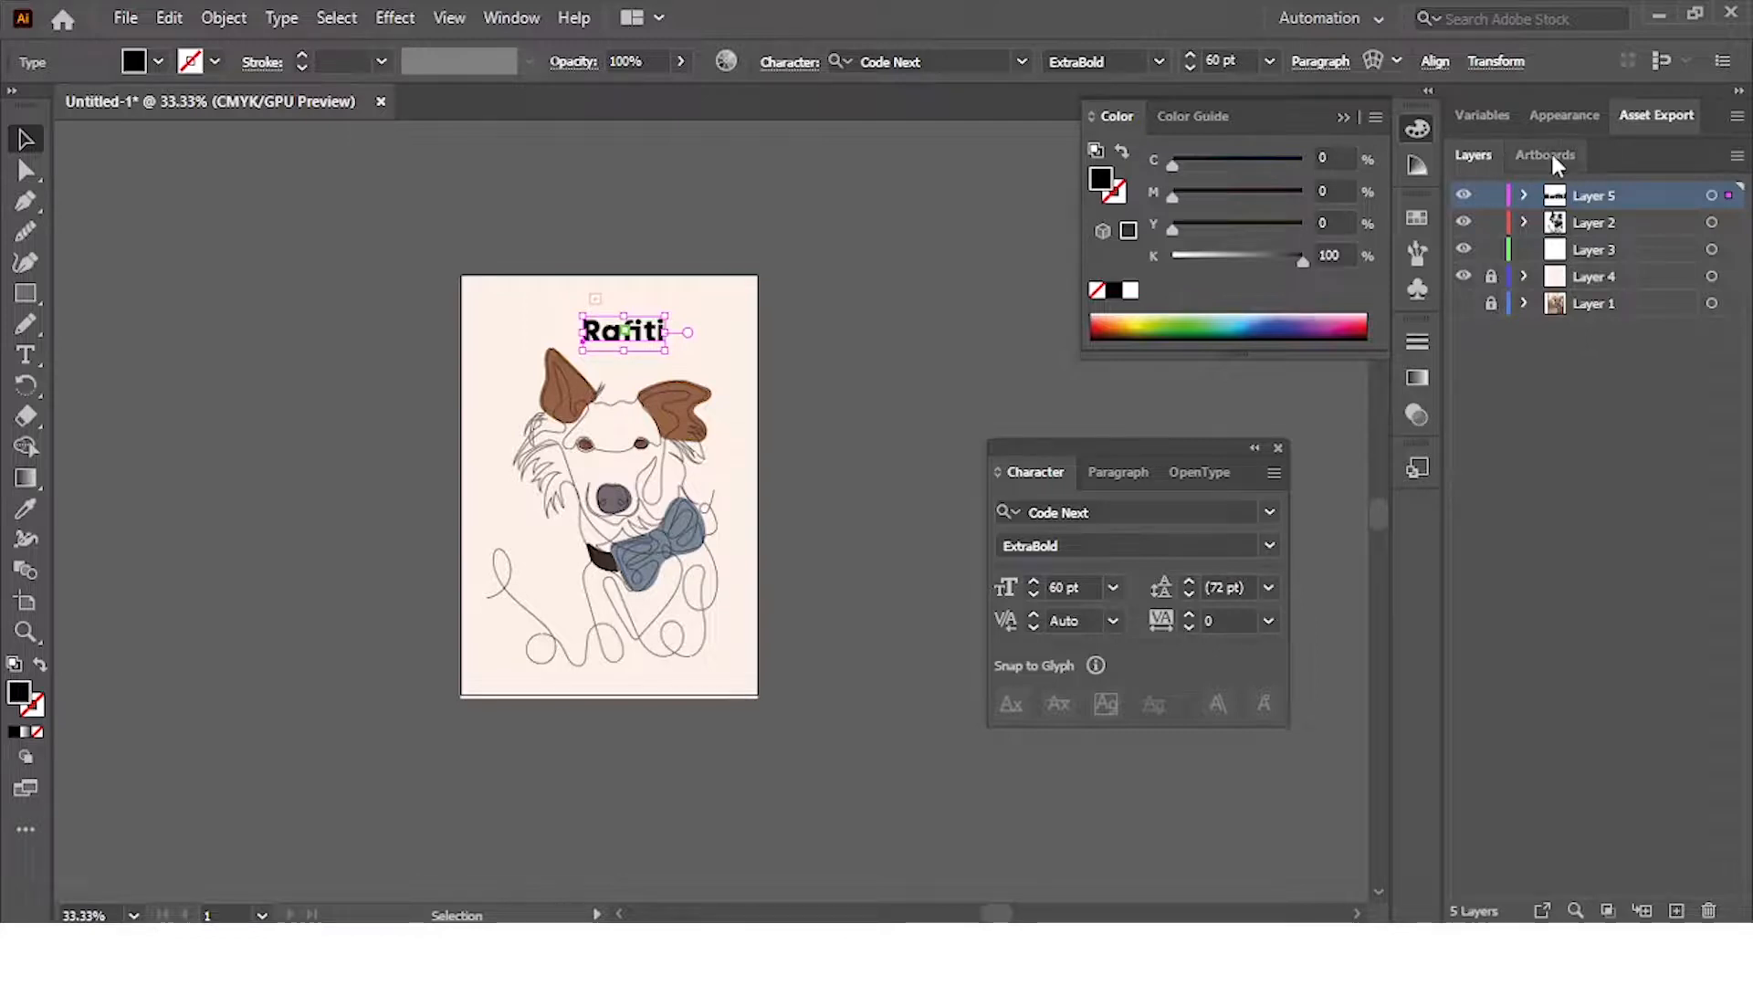
click(1552, 115)
click(1499, 115)
click(1554, 115)
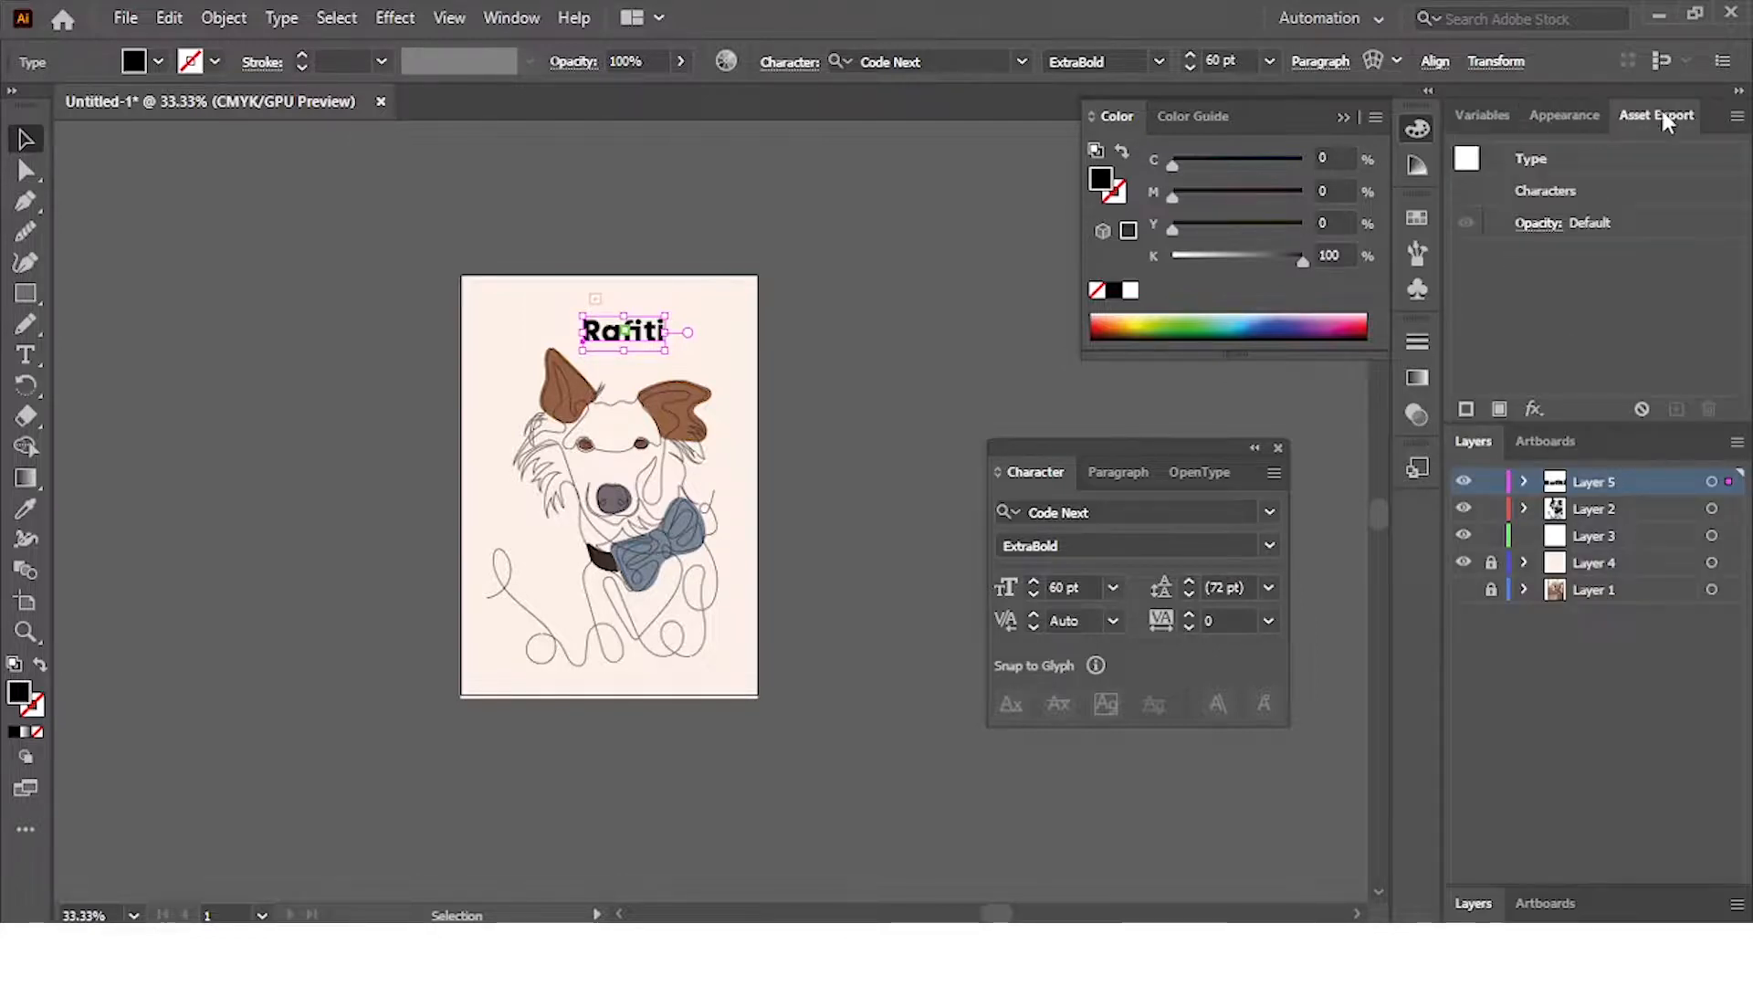
click(1658, 116)
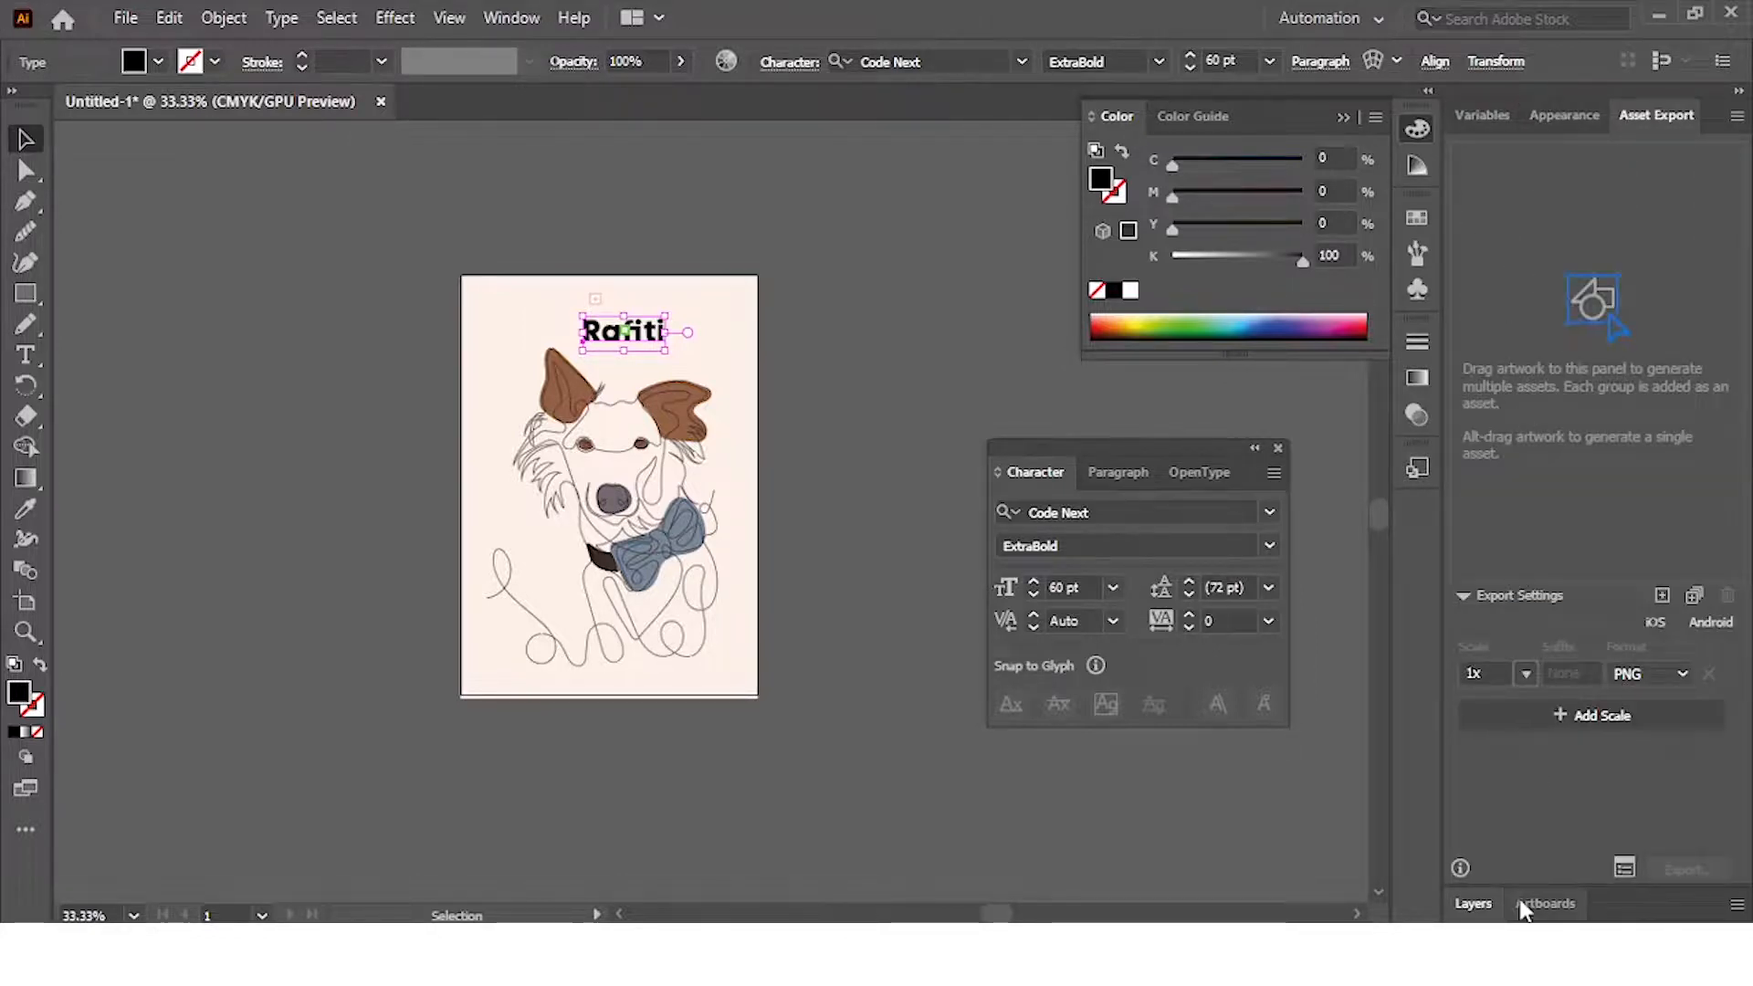
click(1475, 904)
Show the Properties panel docked with Layers and Artboards, and close the Asset Export panel
click(511, 17)
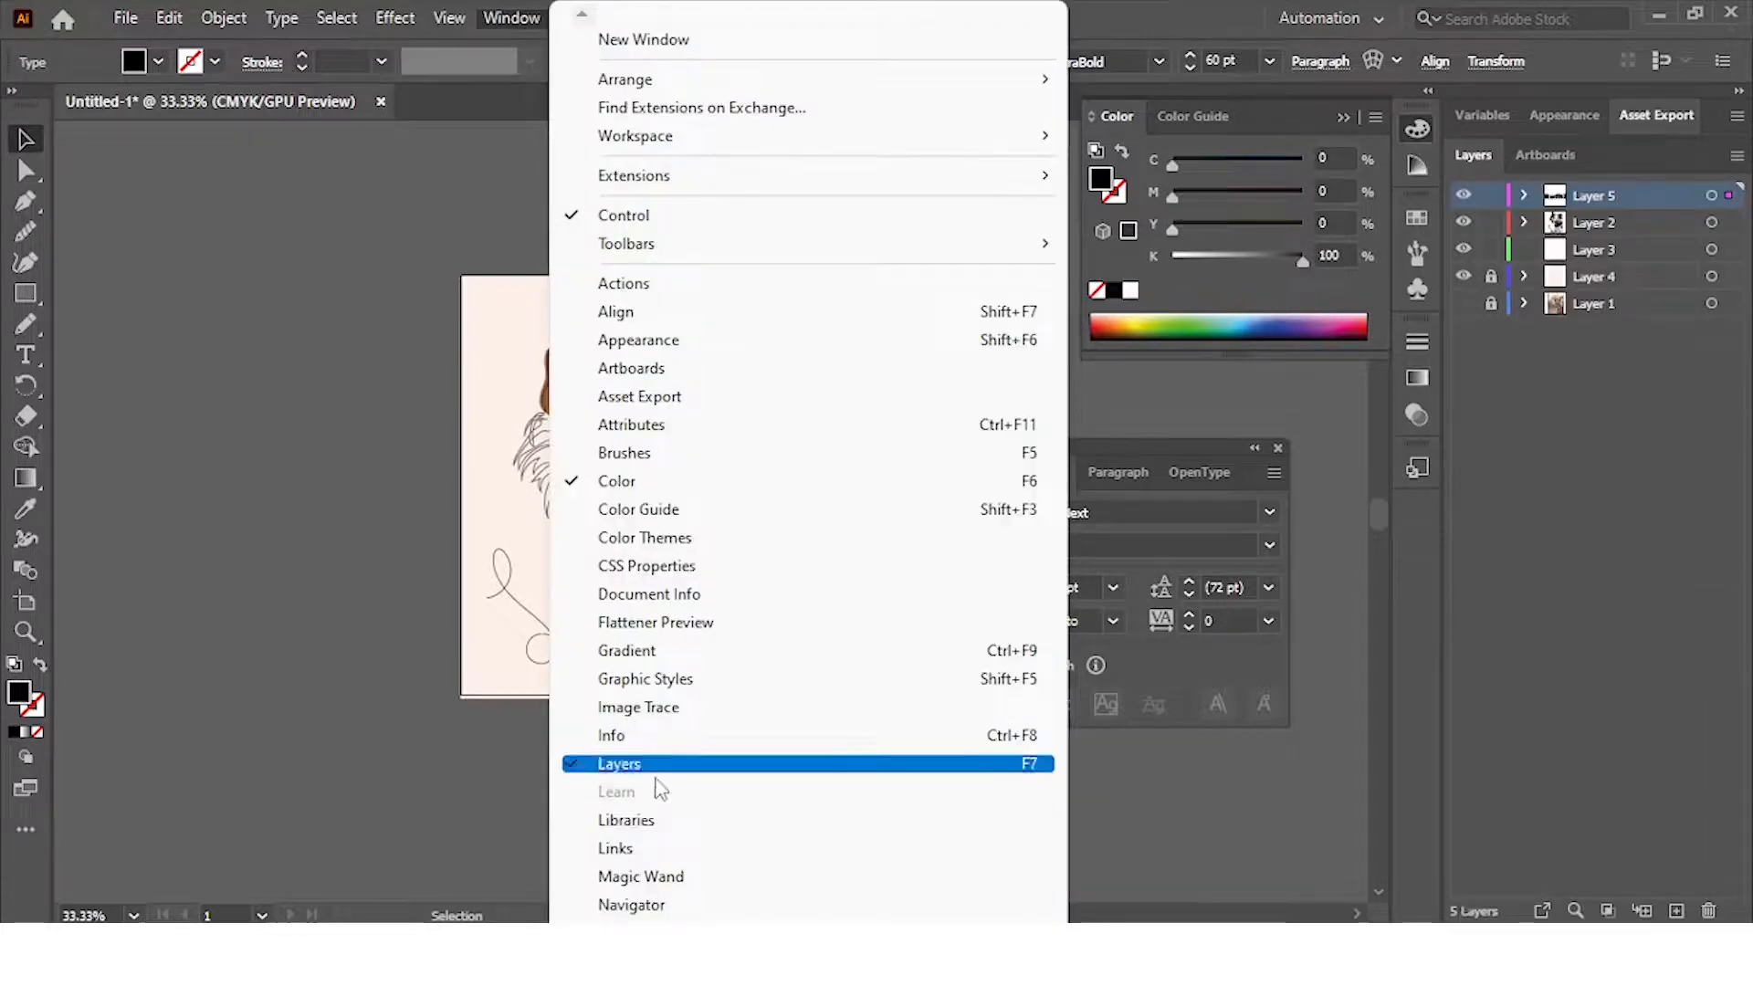
mouse_move(639, 972)
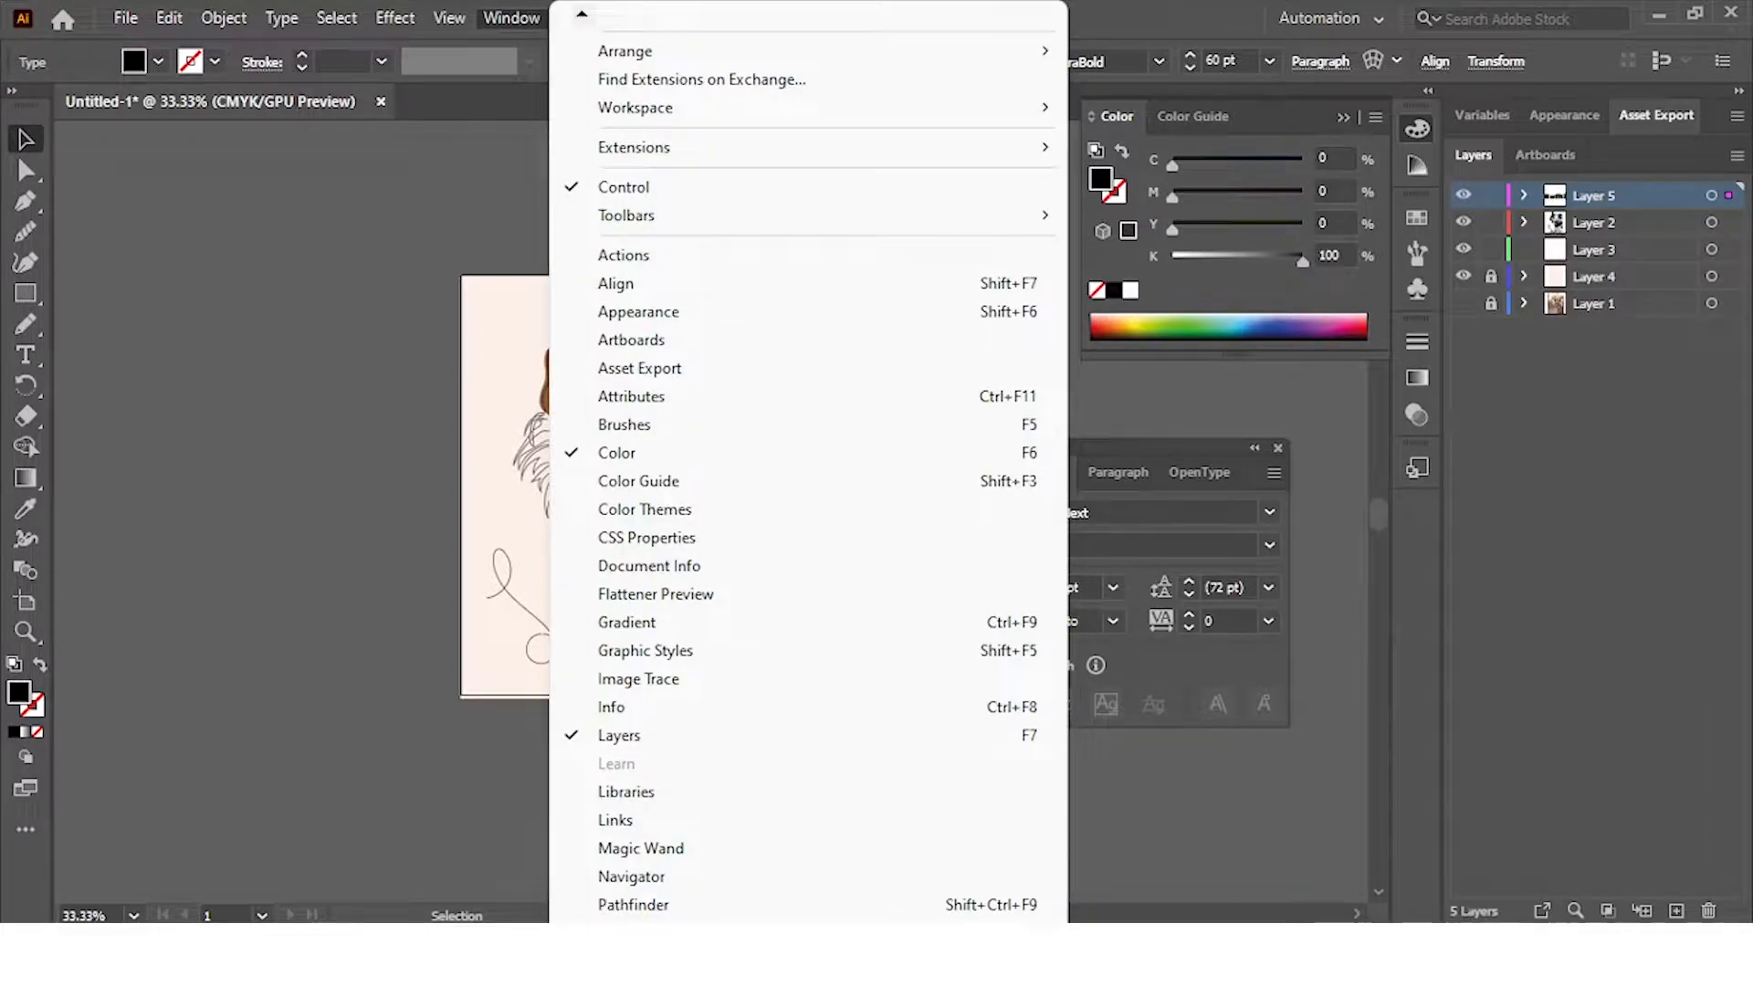
click(639, 813)
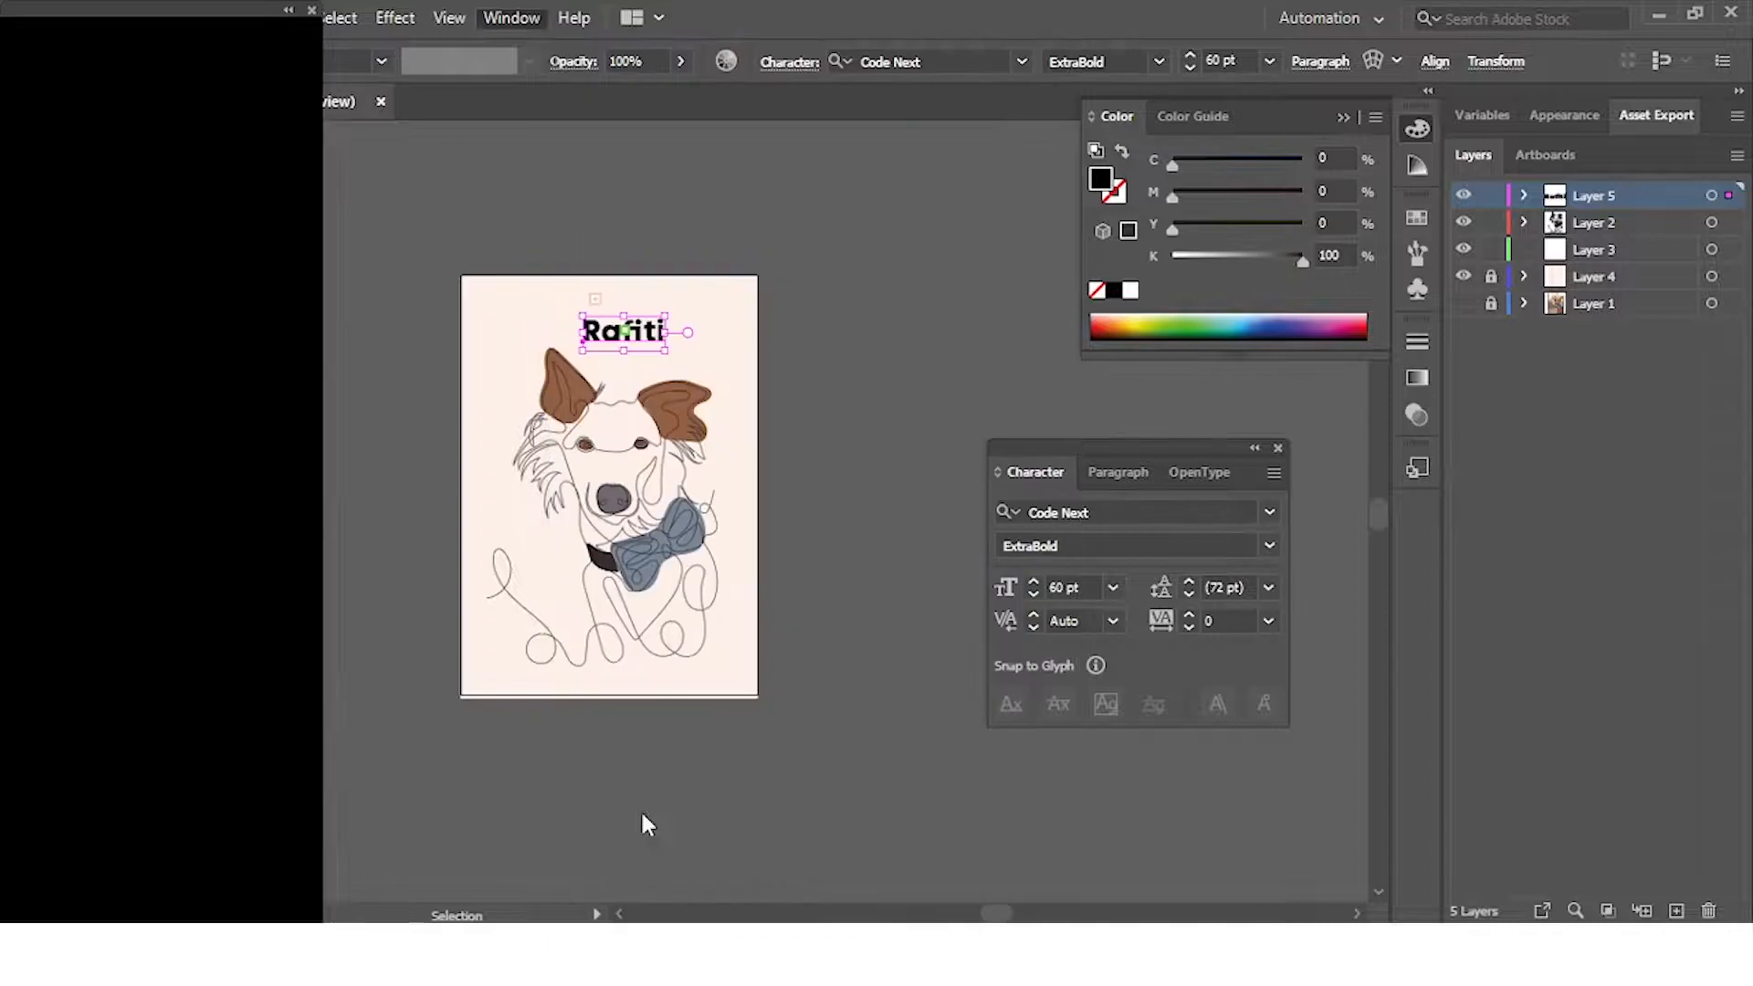
drag(412, 173, 781, 190)
click(1008, 169)
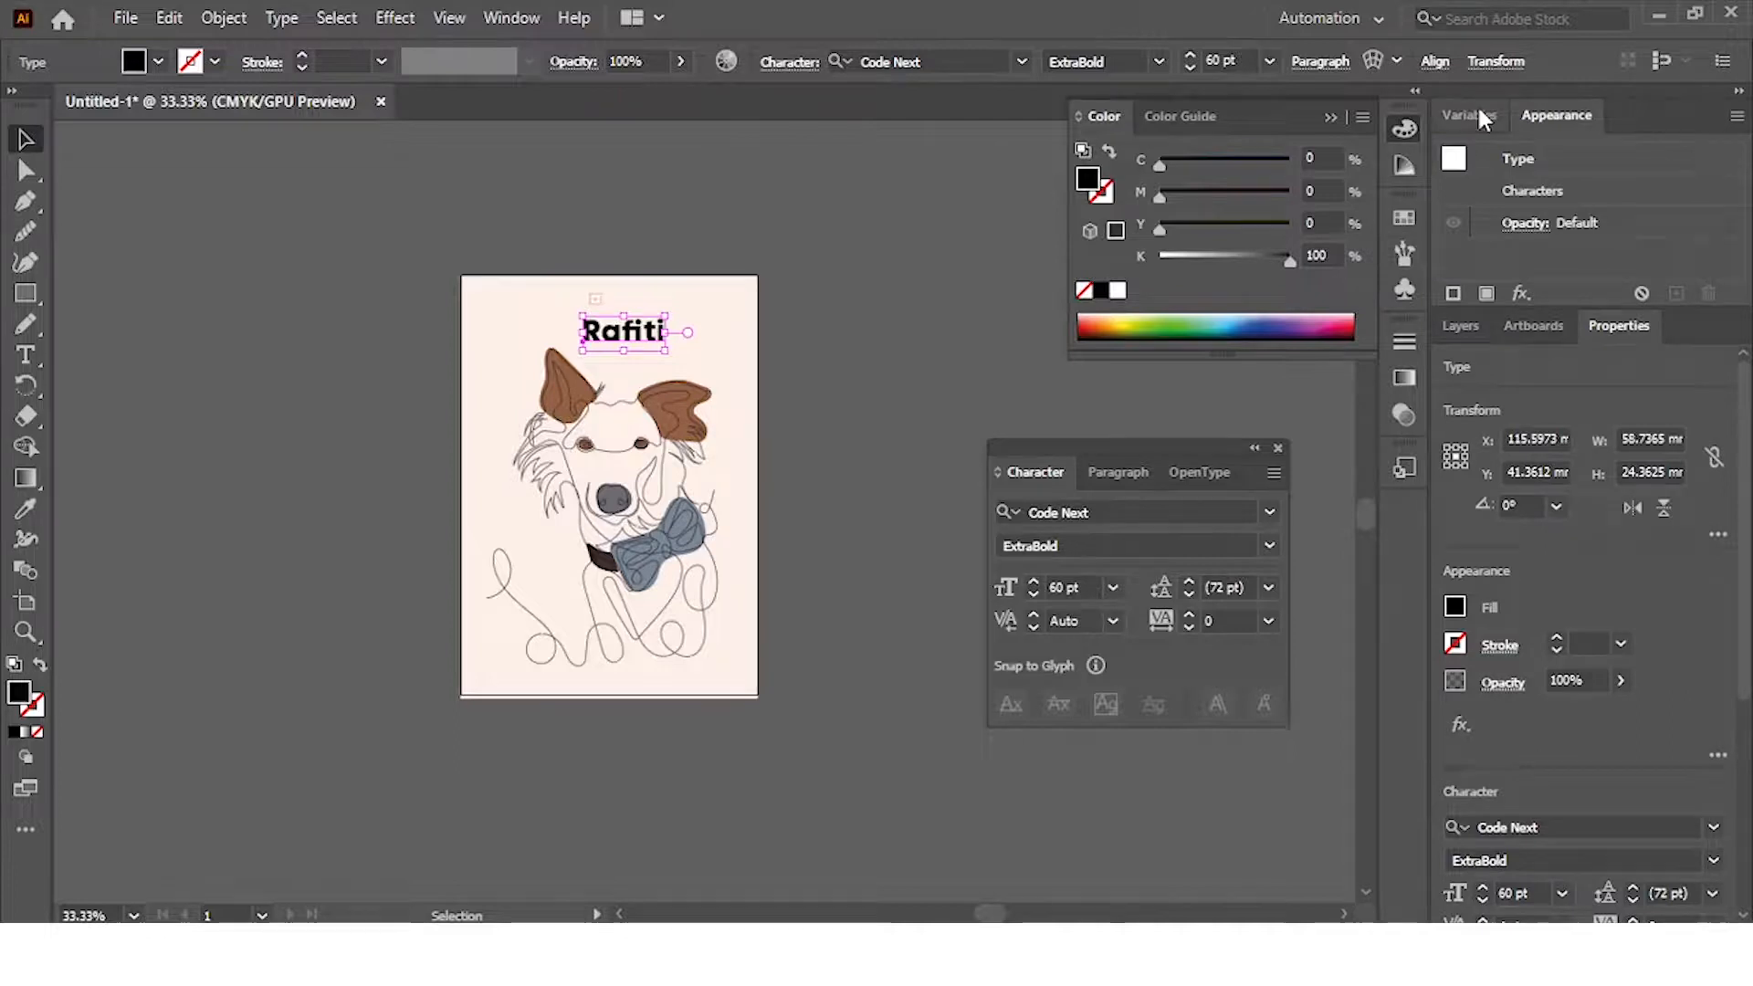
Close the Variables panel and regroup the Properties panel with Appearance, collapsing the Layers group below it
drag(1472, 113, 891, 182)
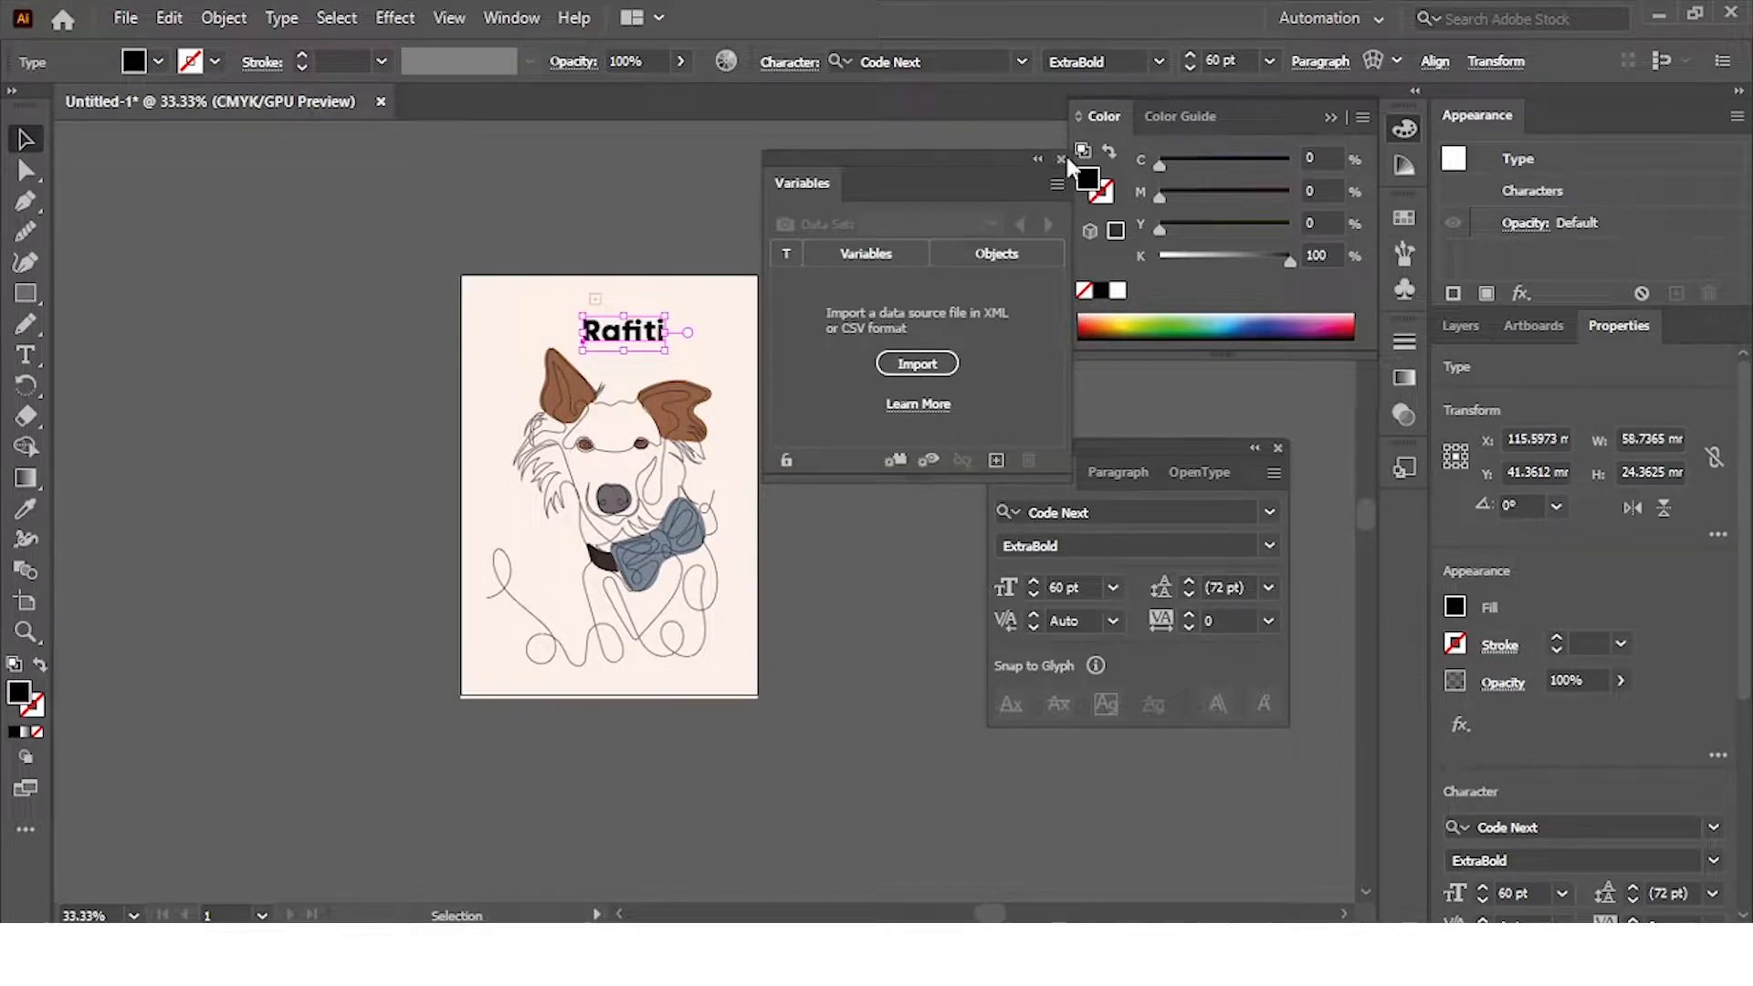
click(1061, 159)
drag(1614, 325, 1560, 117)
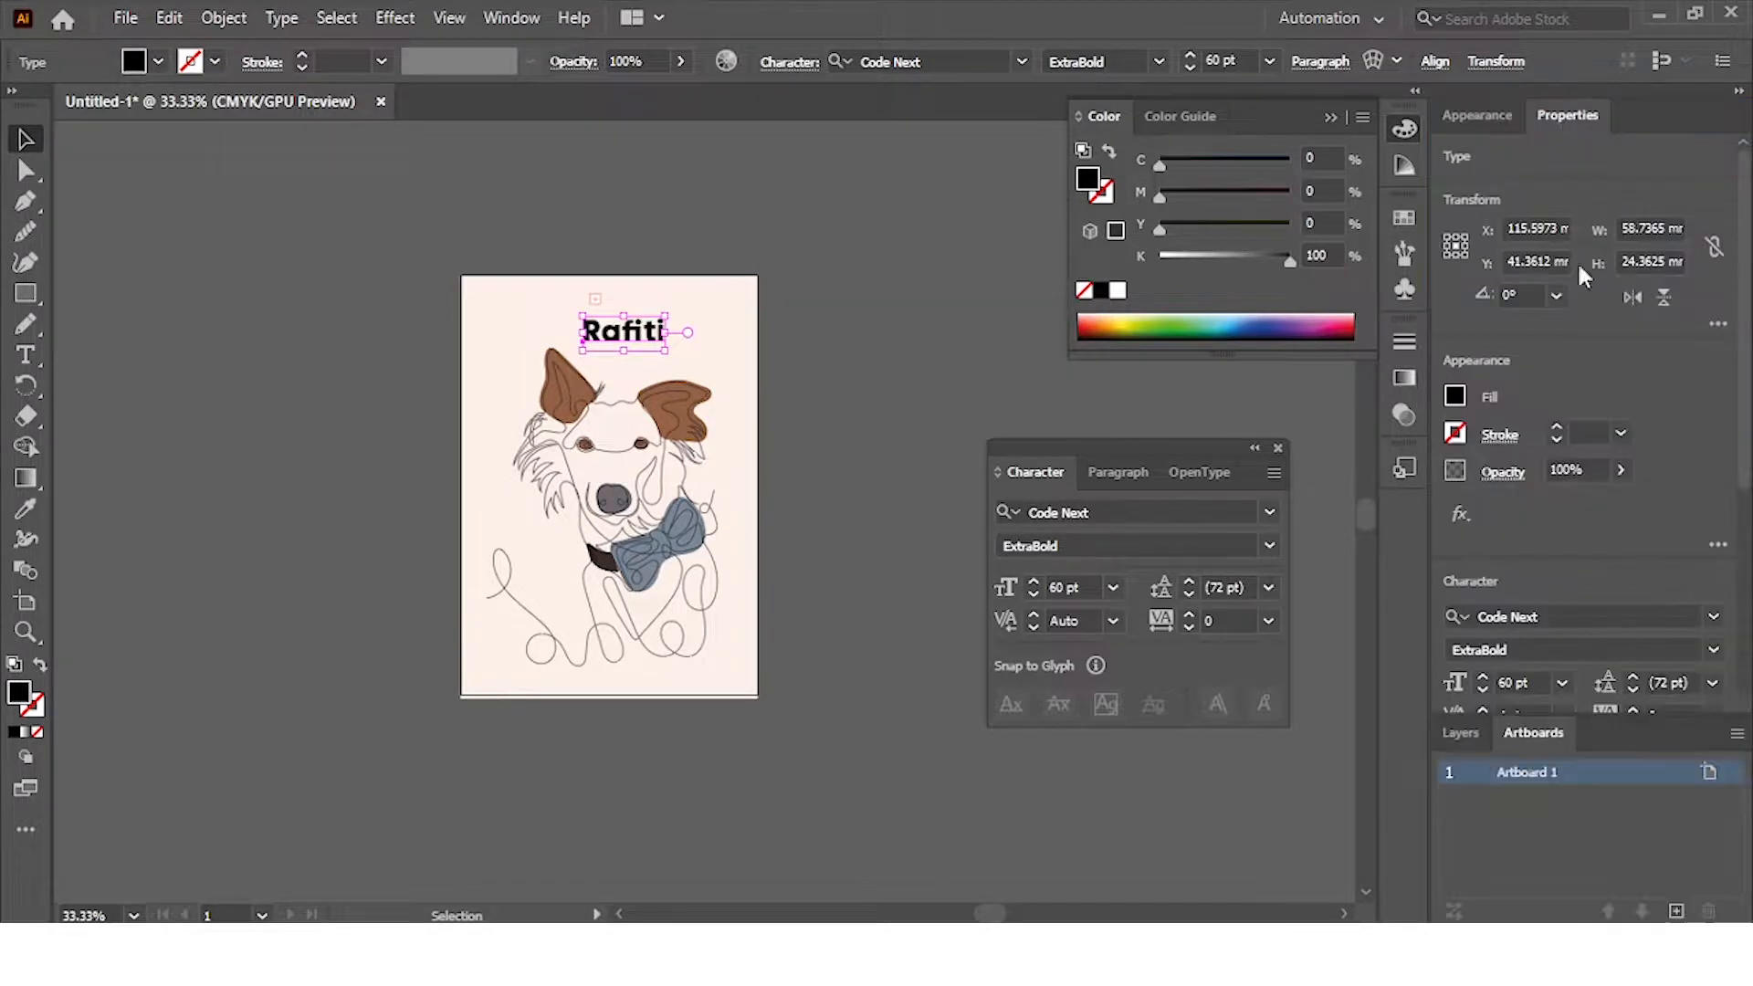
click(1453, 732)
click(1560, 135)
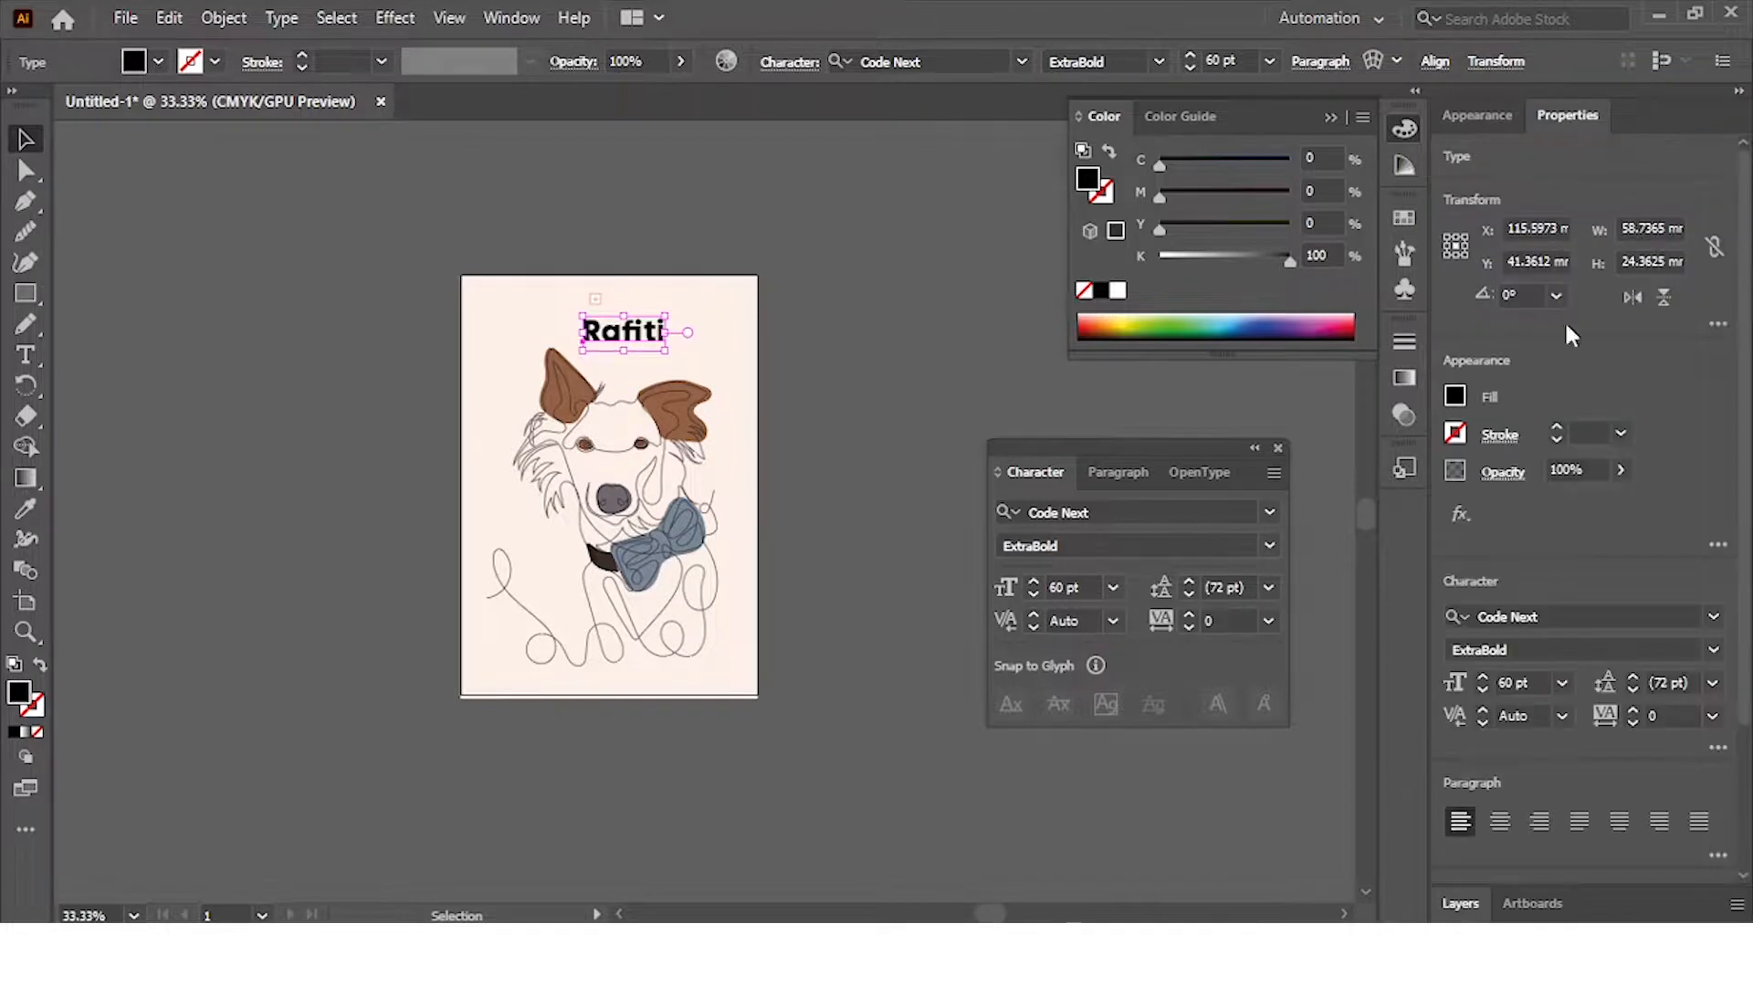
Centre-align the "Rafiti" title's paragraph and centre the text horizontally on the artboard
click(1499, 821)
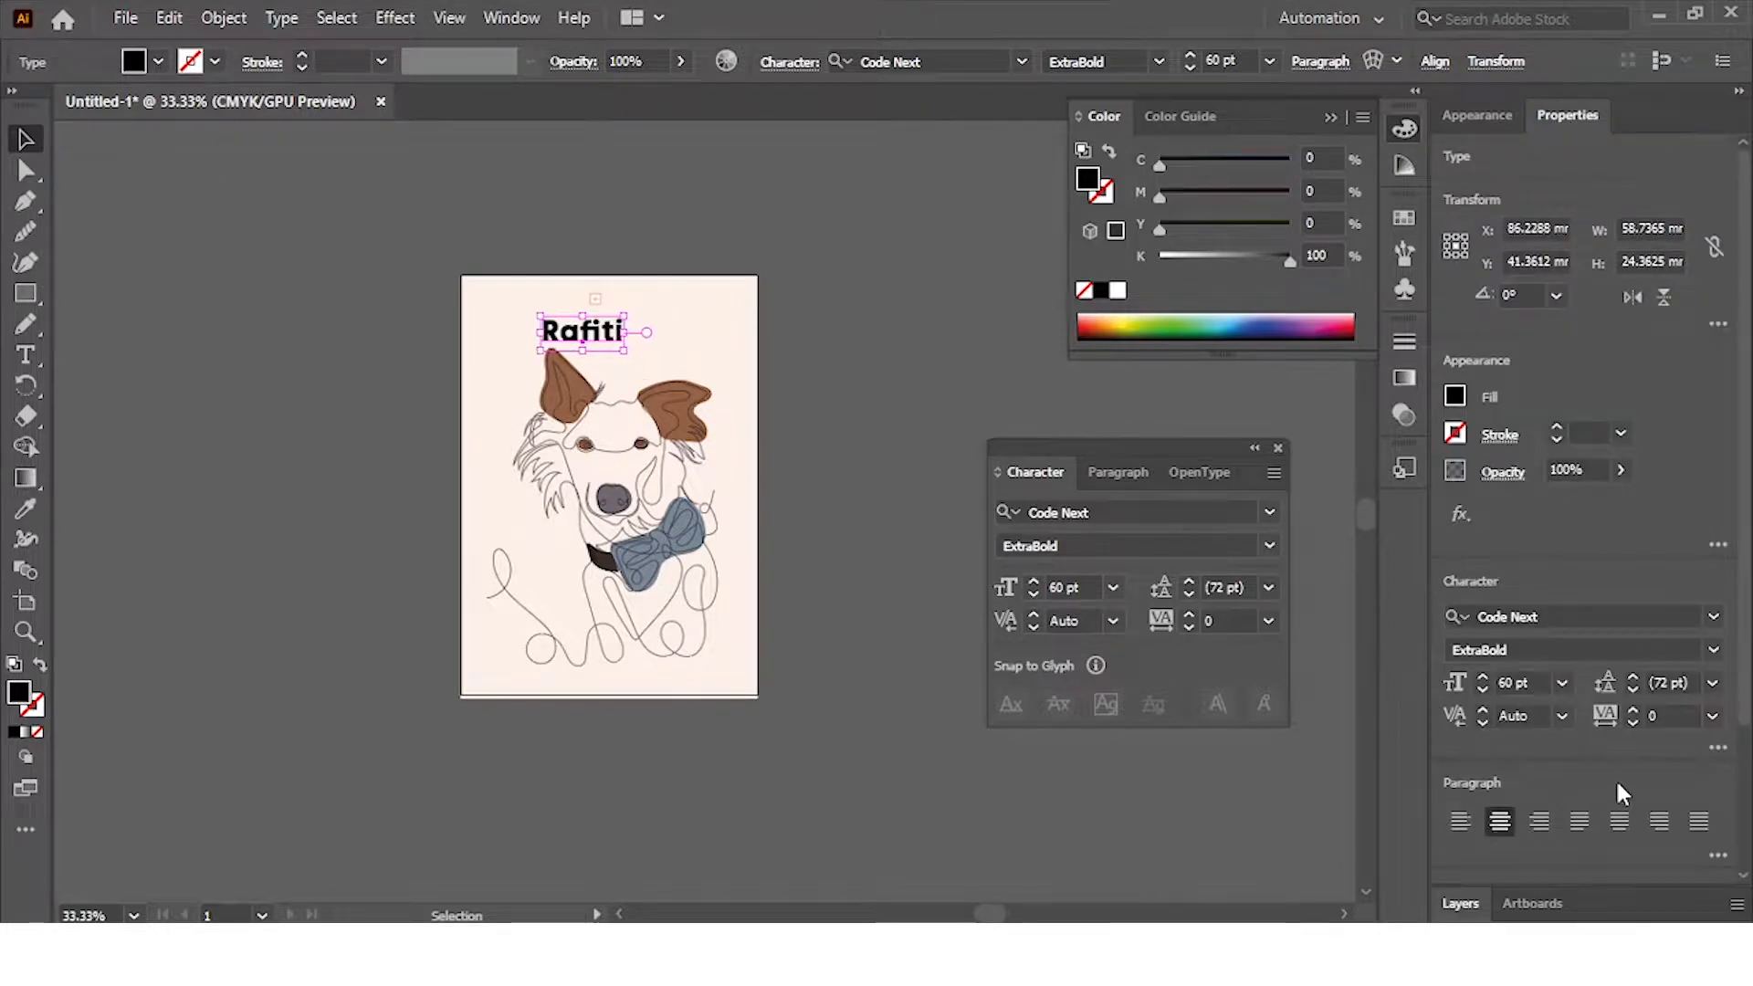
scroll(1598, 776, down, 2)
click(1549, 745)
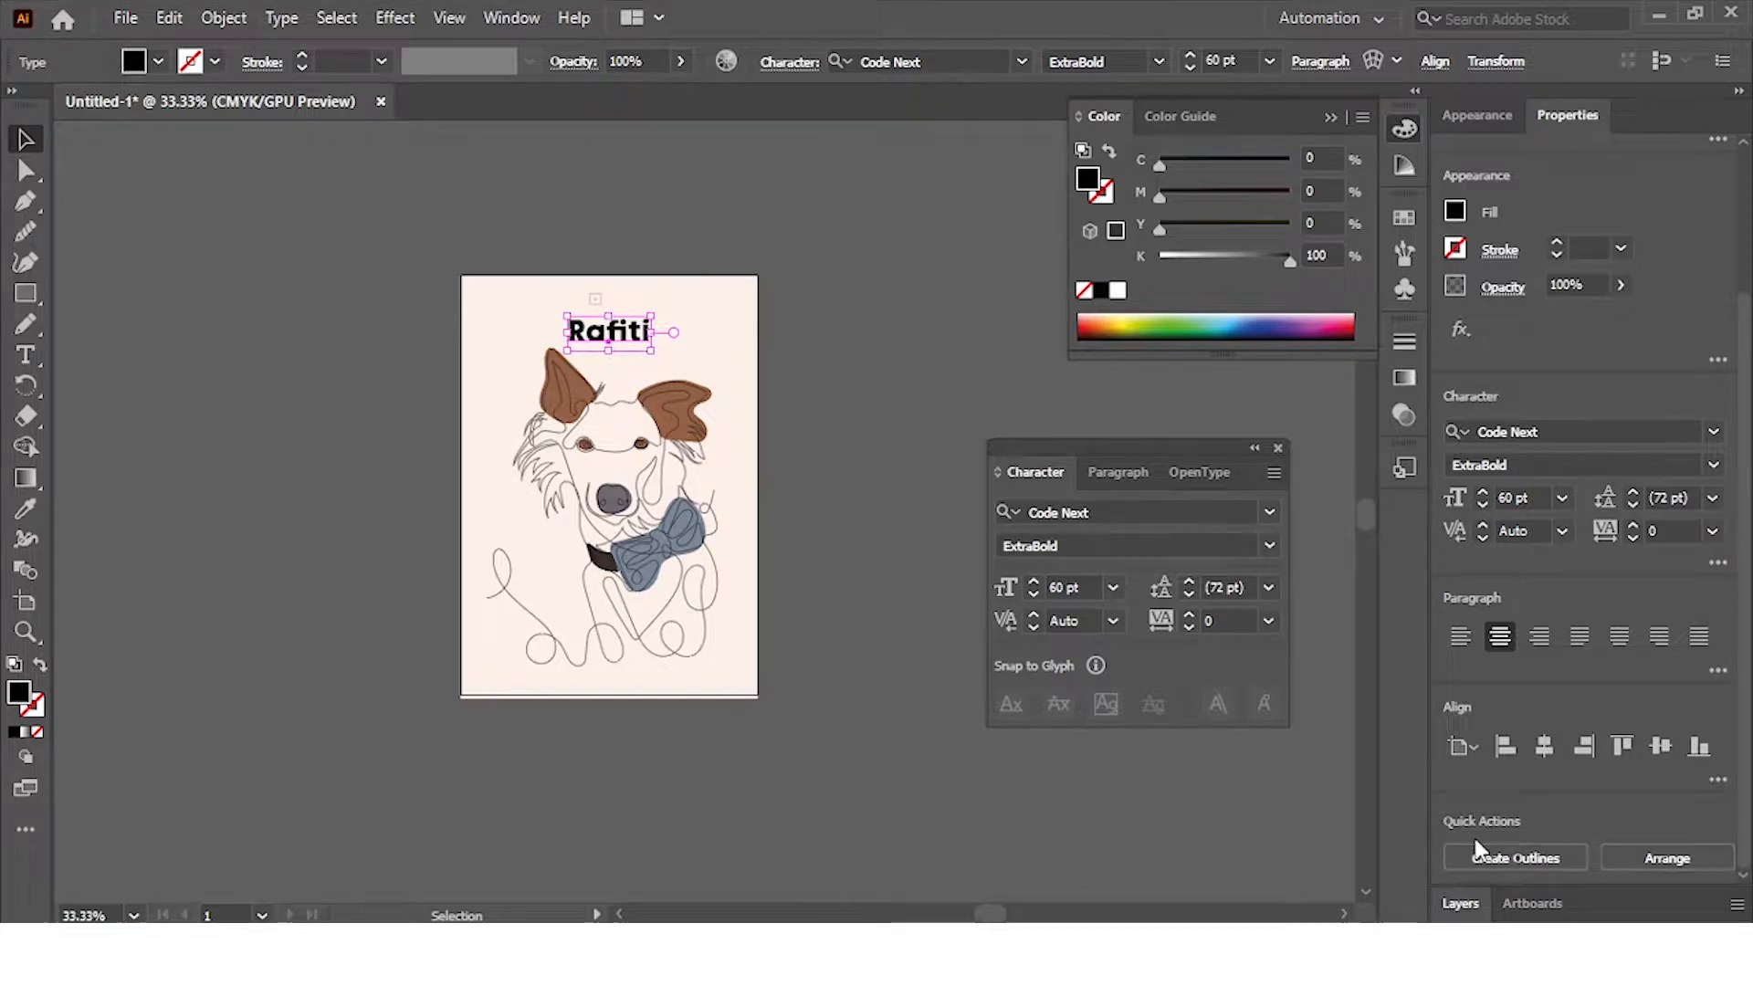
Set the "Rafiti" title's fill to the Registration swatch and deselect the artwork
click(1458, 210)
click(1194, 302)
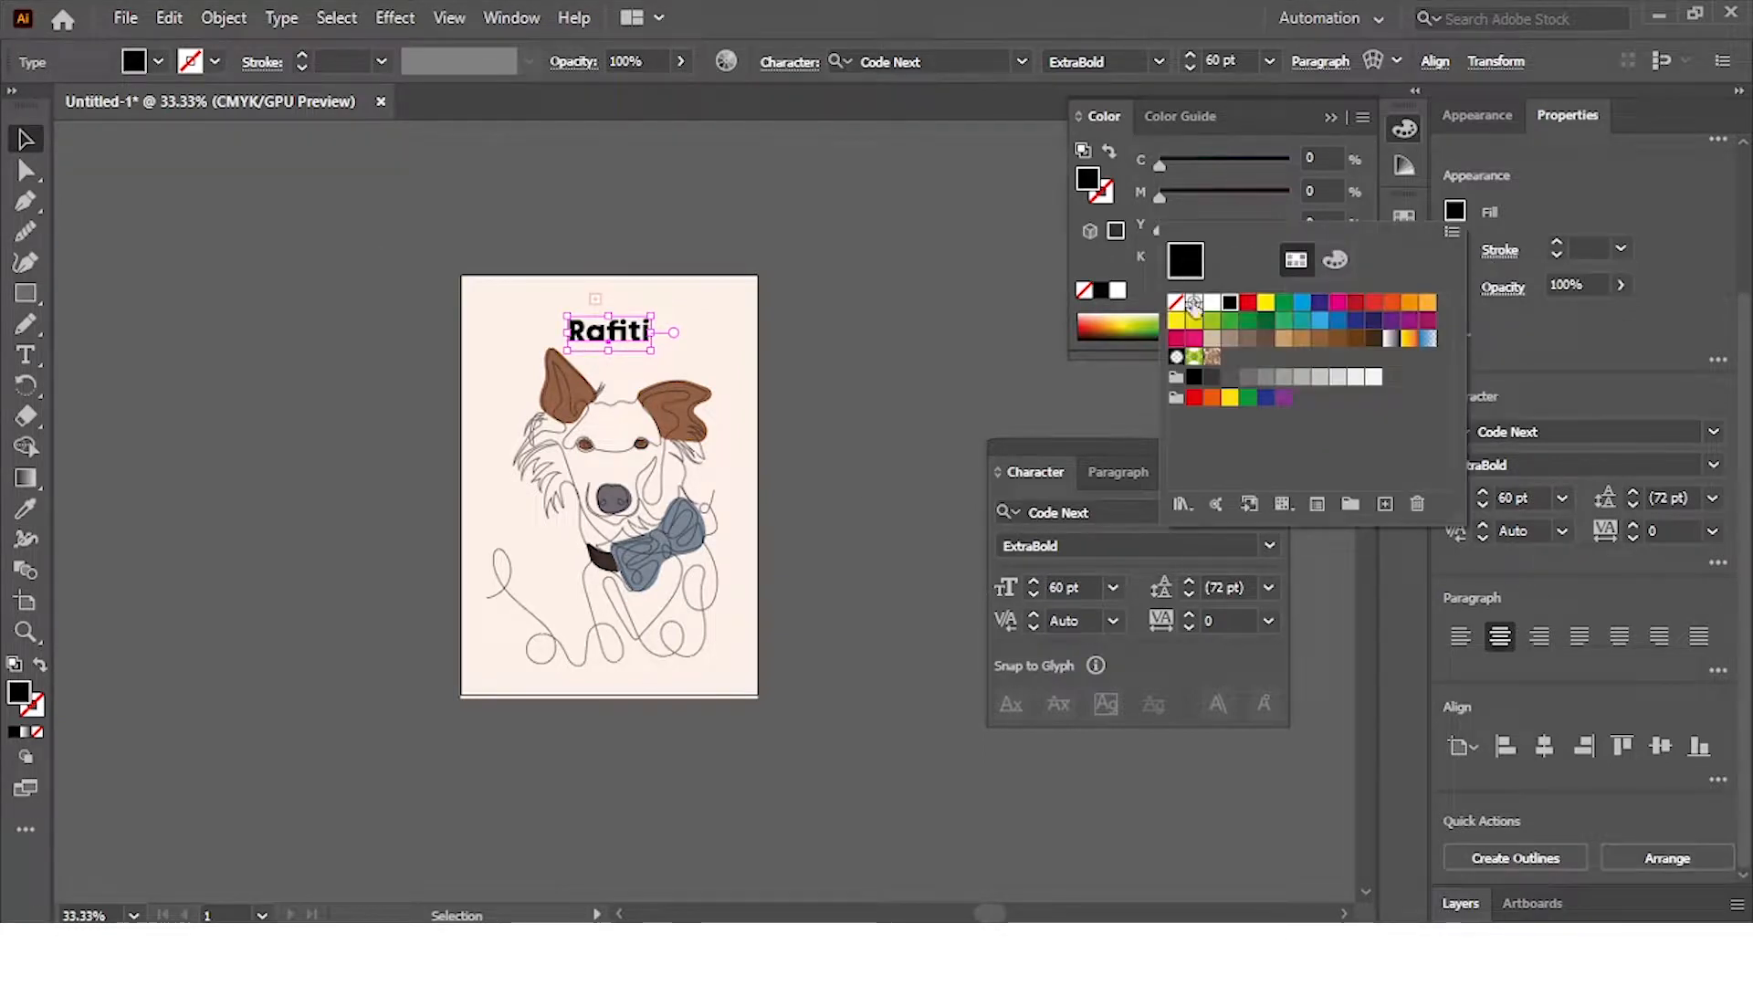
click(665, 410)
click(661, 403)
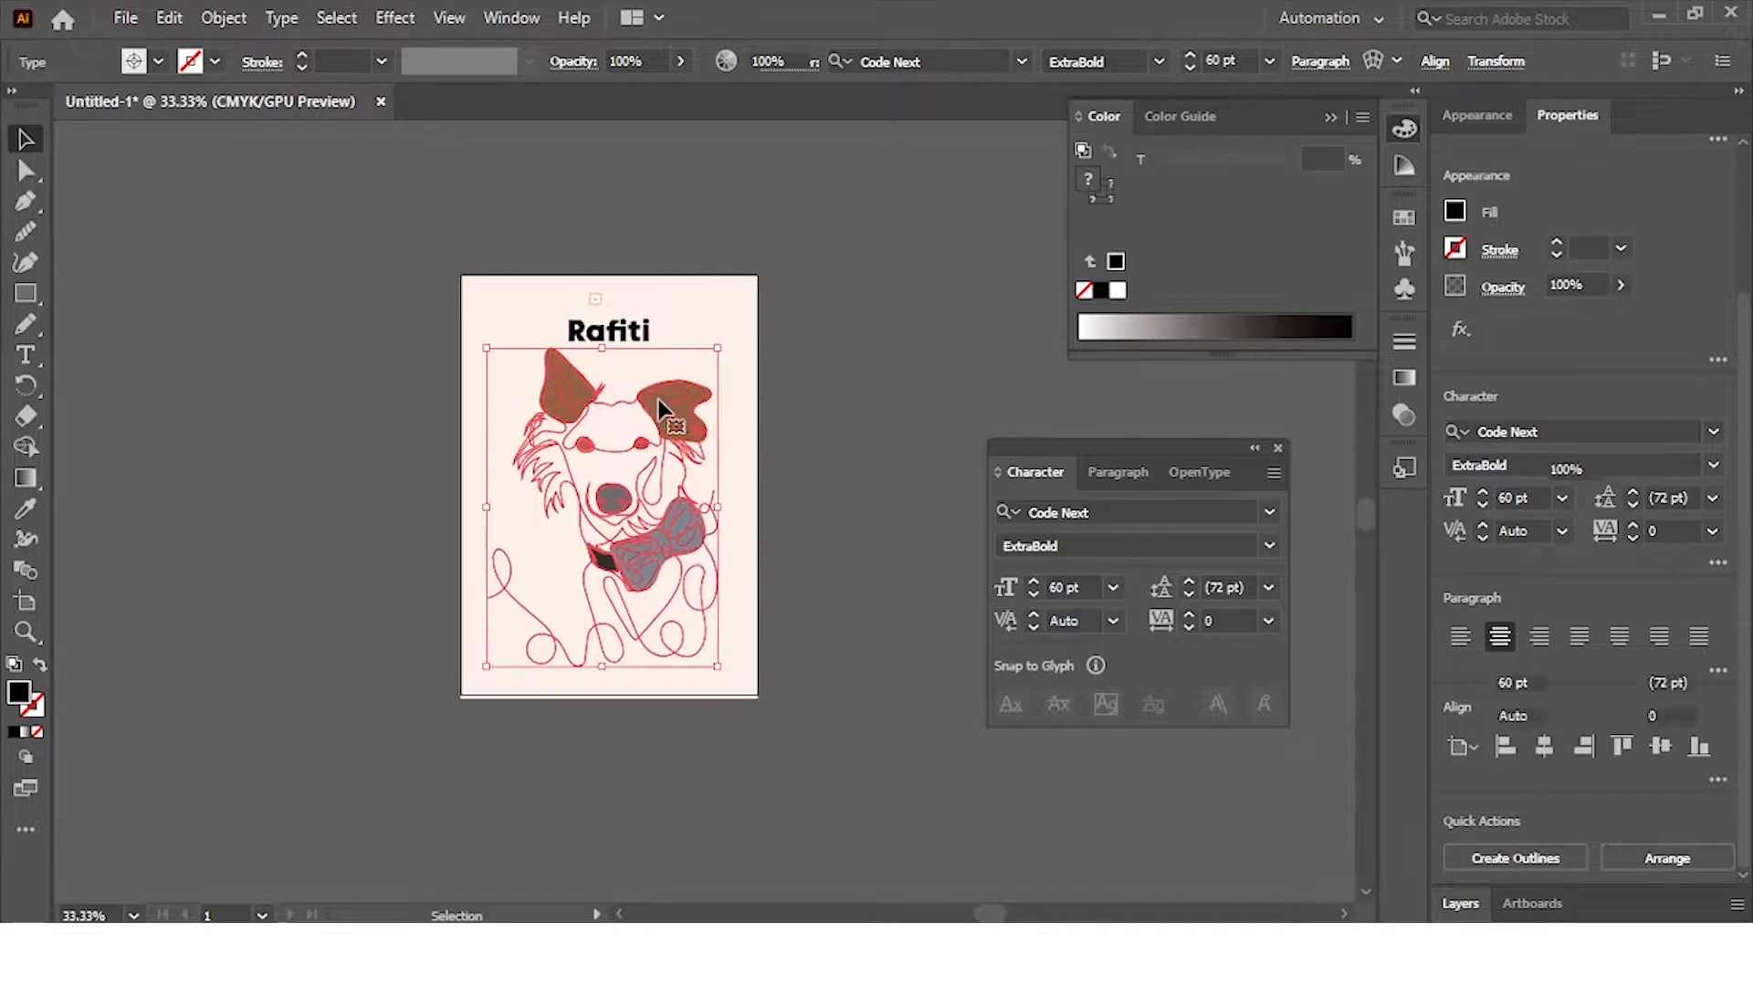
click(695, 312)
scroll(671, 321, up, 2)
key(t)
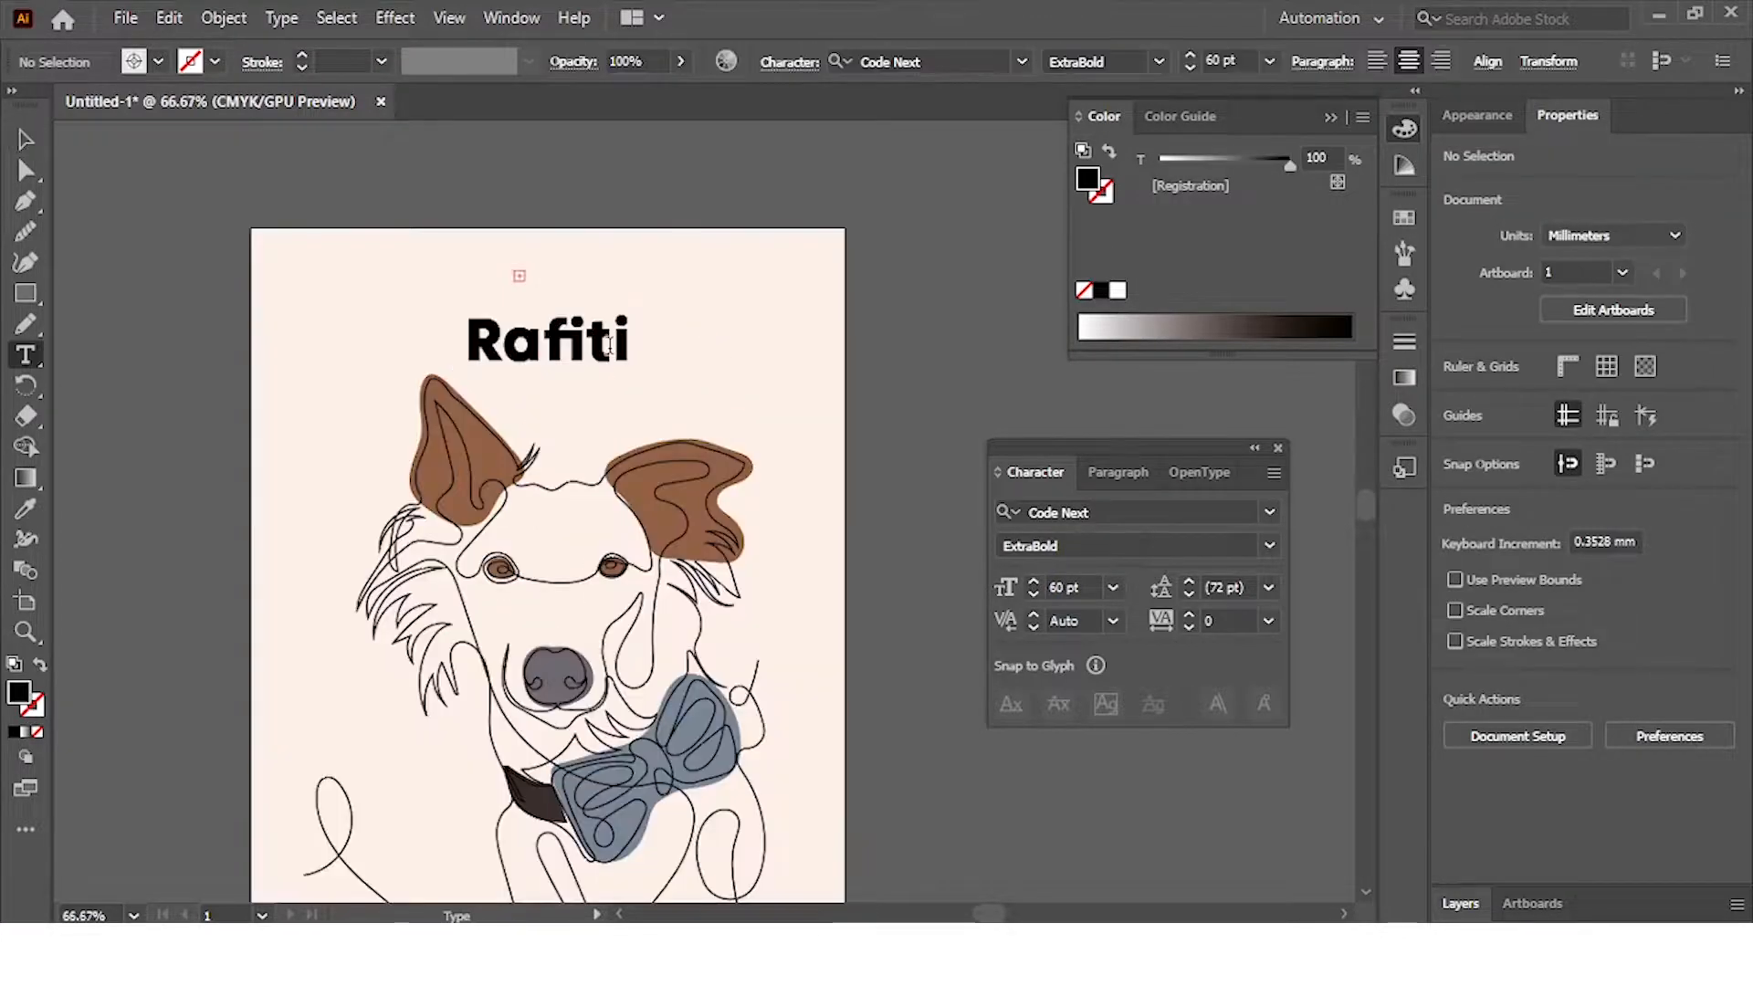
click(599, 345)
double_click(598, 346)
double_click(1087, 178)
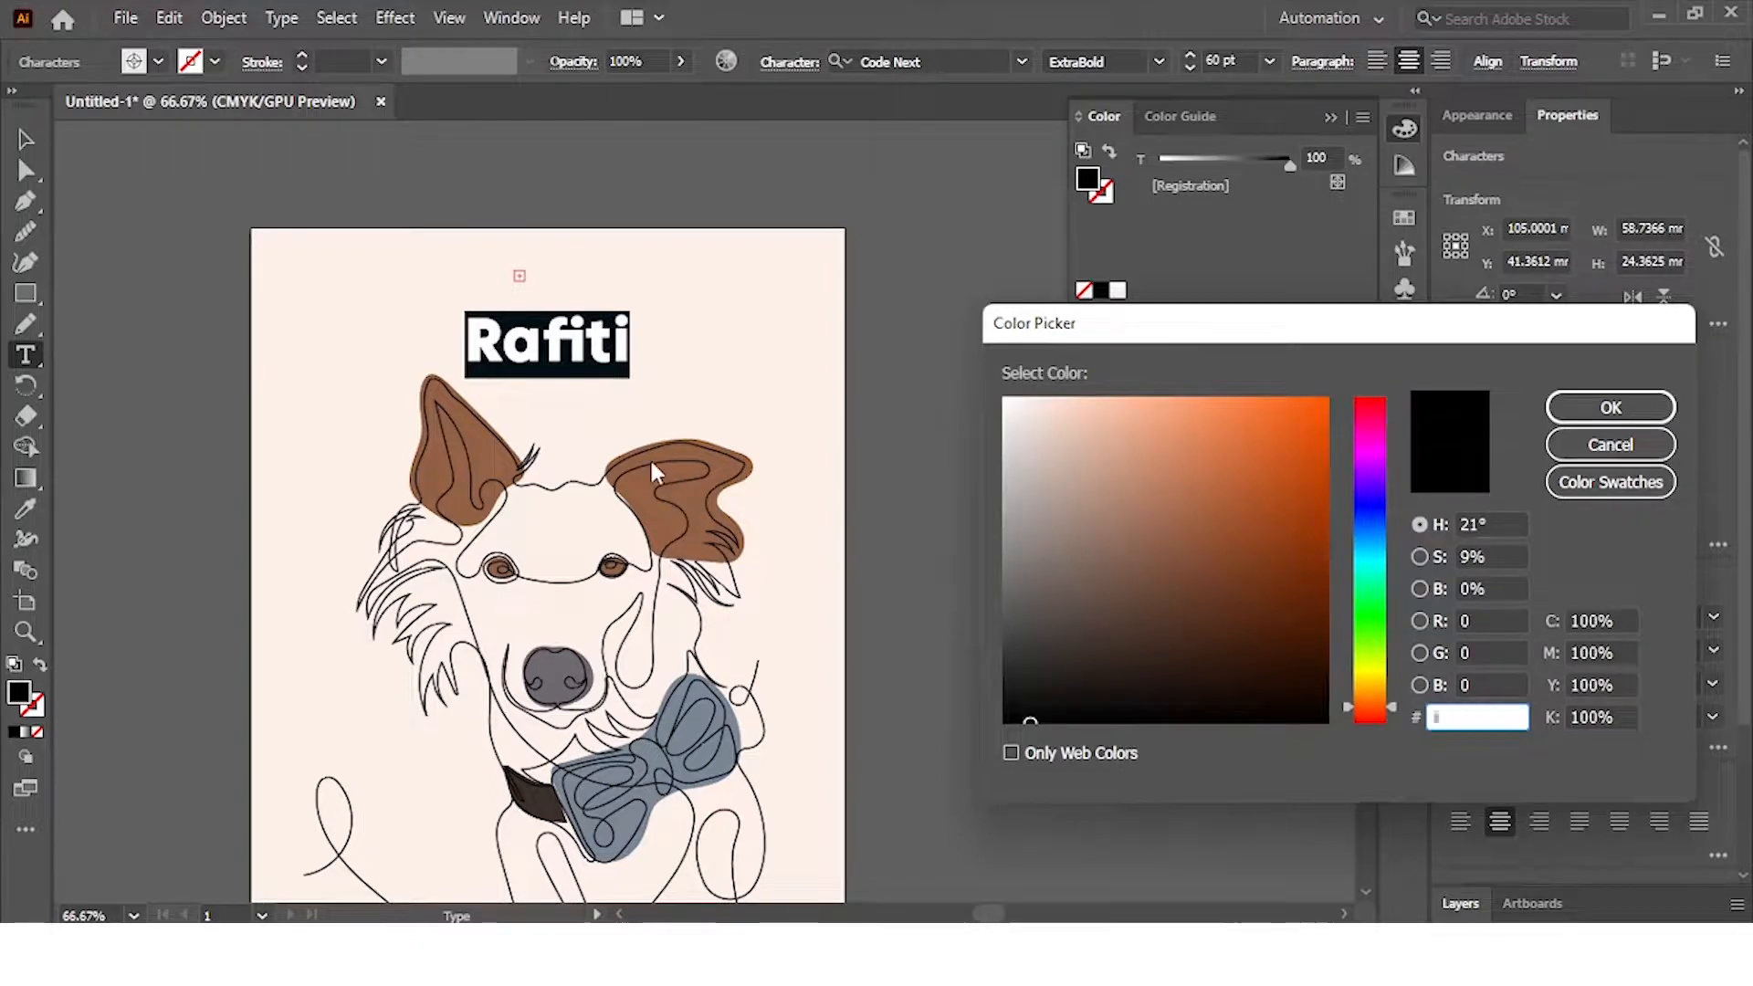
click(1634, 444)
key(Escape)
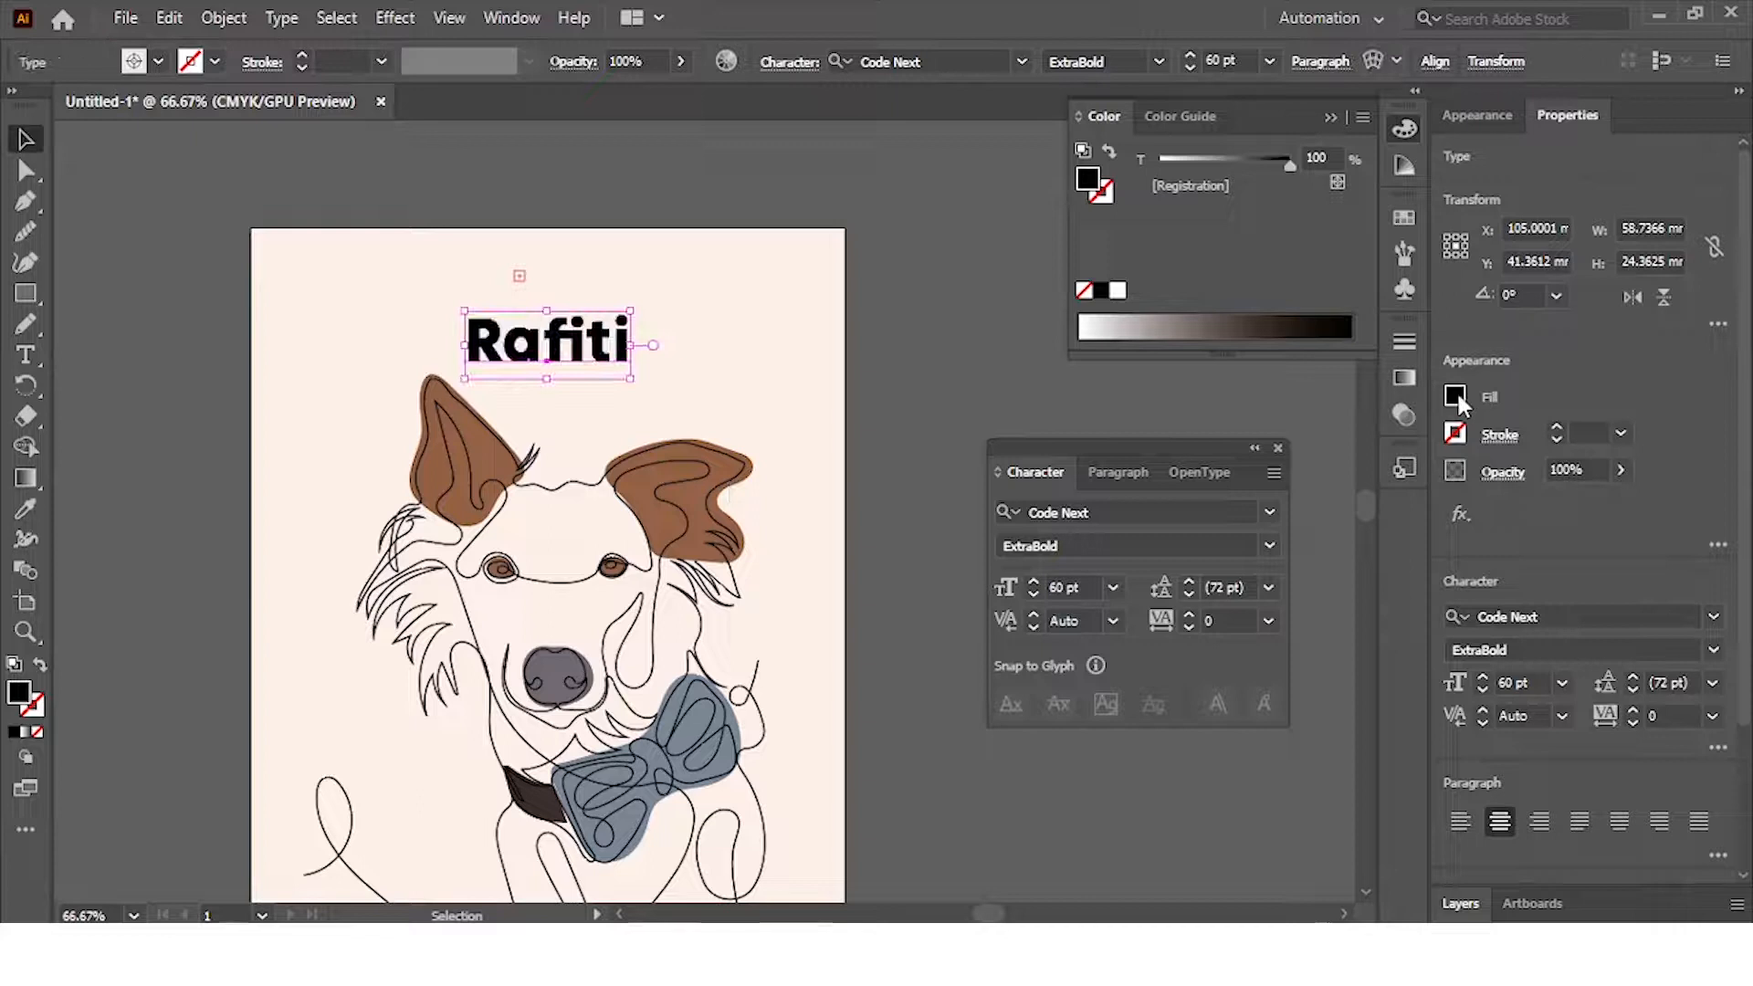
key(ctrl+shift+a)
key(i)
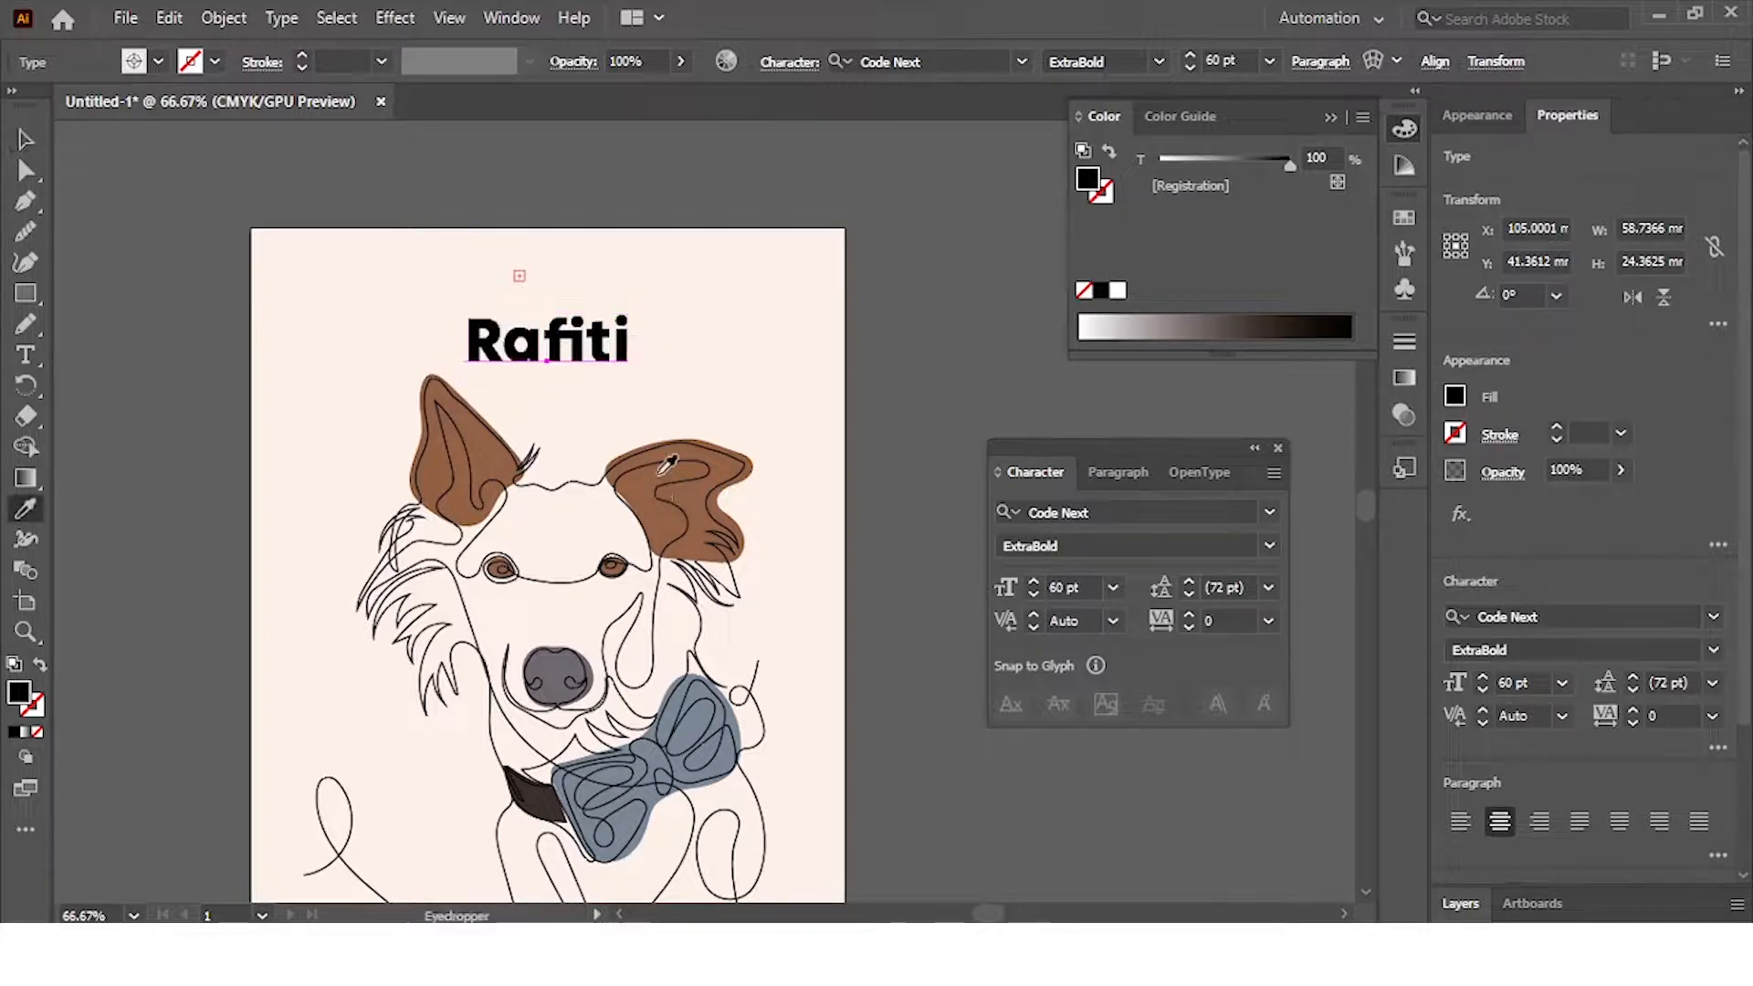
click(26, 139)
click(25, 170)
Recolour all the "Rafiti" title text with the brown sampled from the dog's ear using the Eyedropper
double_click(538, 358)
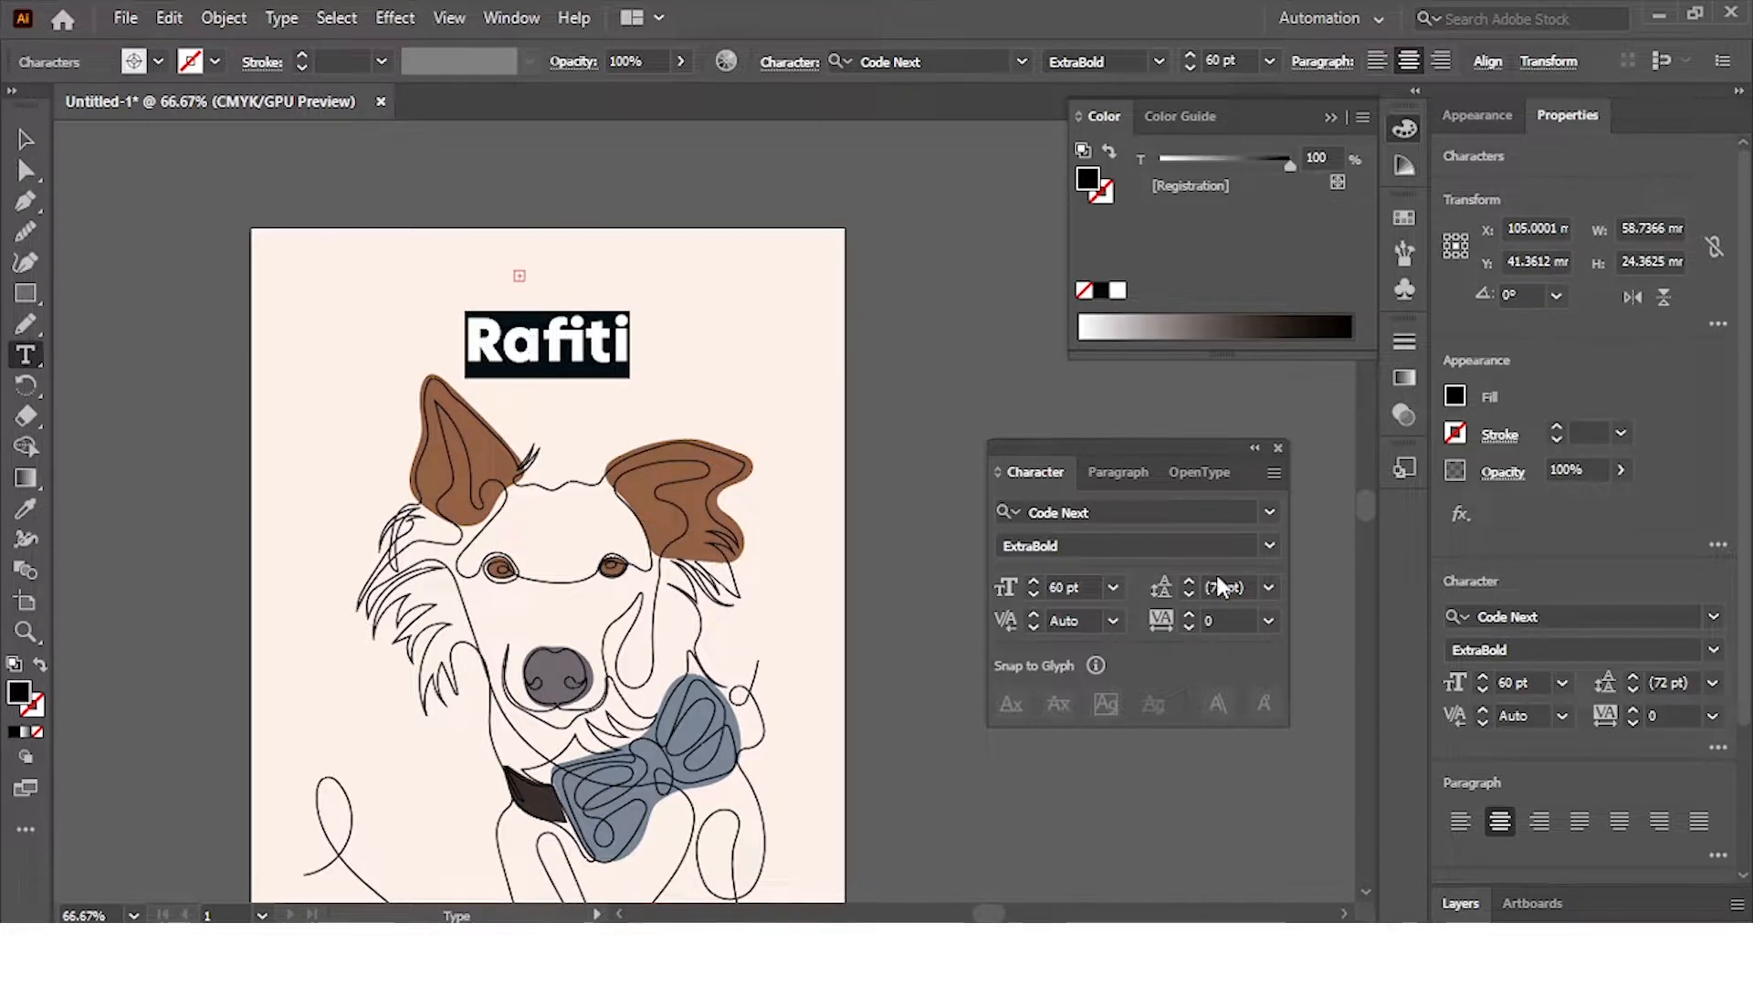
click(1455, 395)
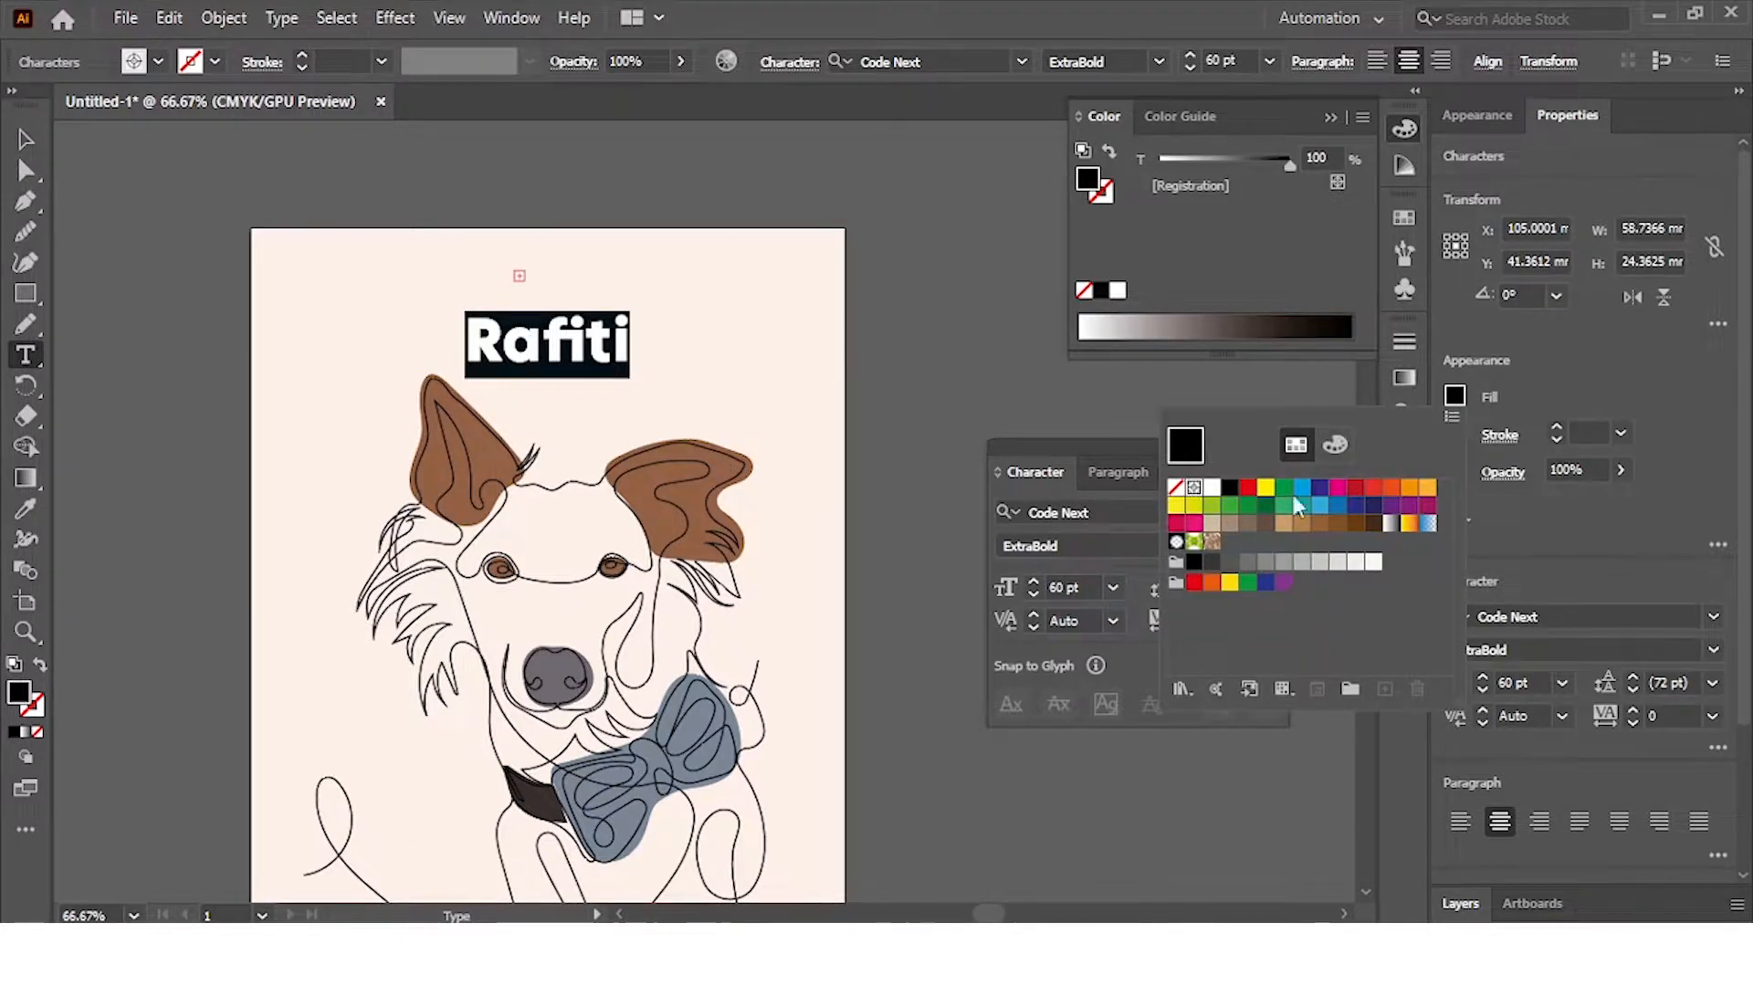
click(1335, 444)
click(1296, 444)
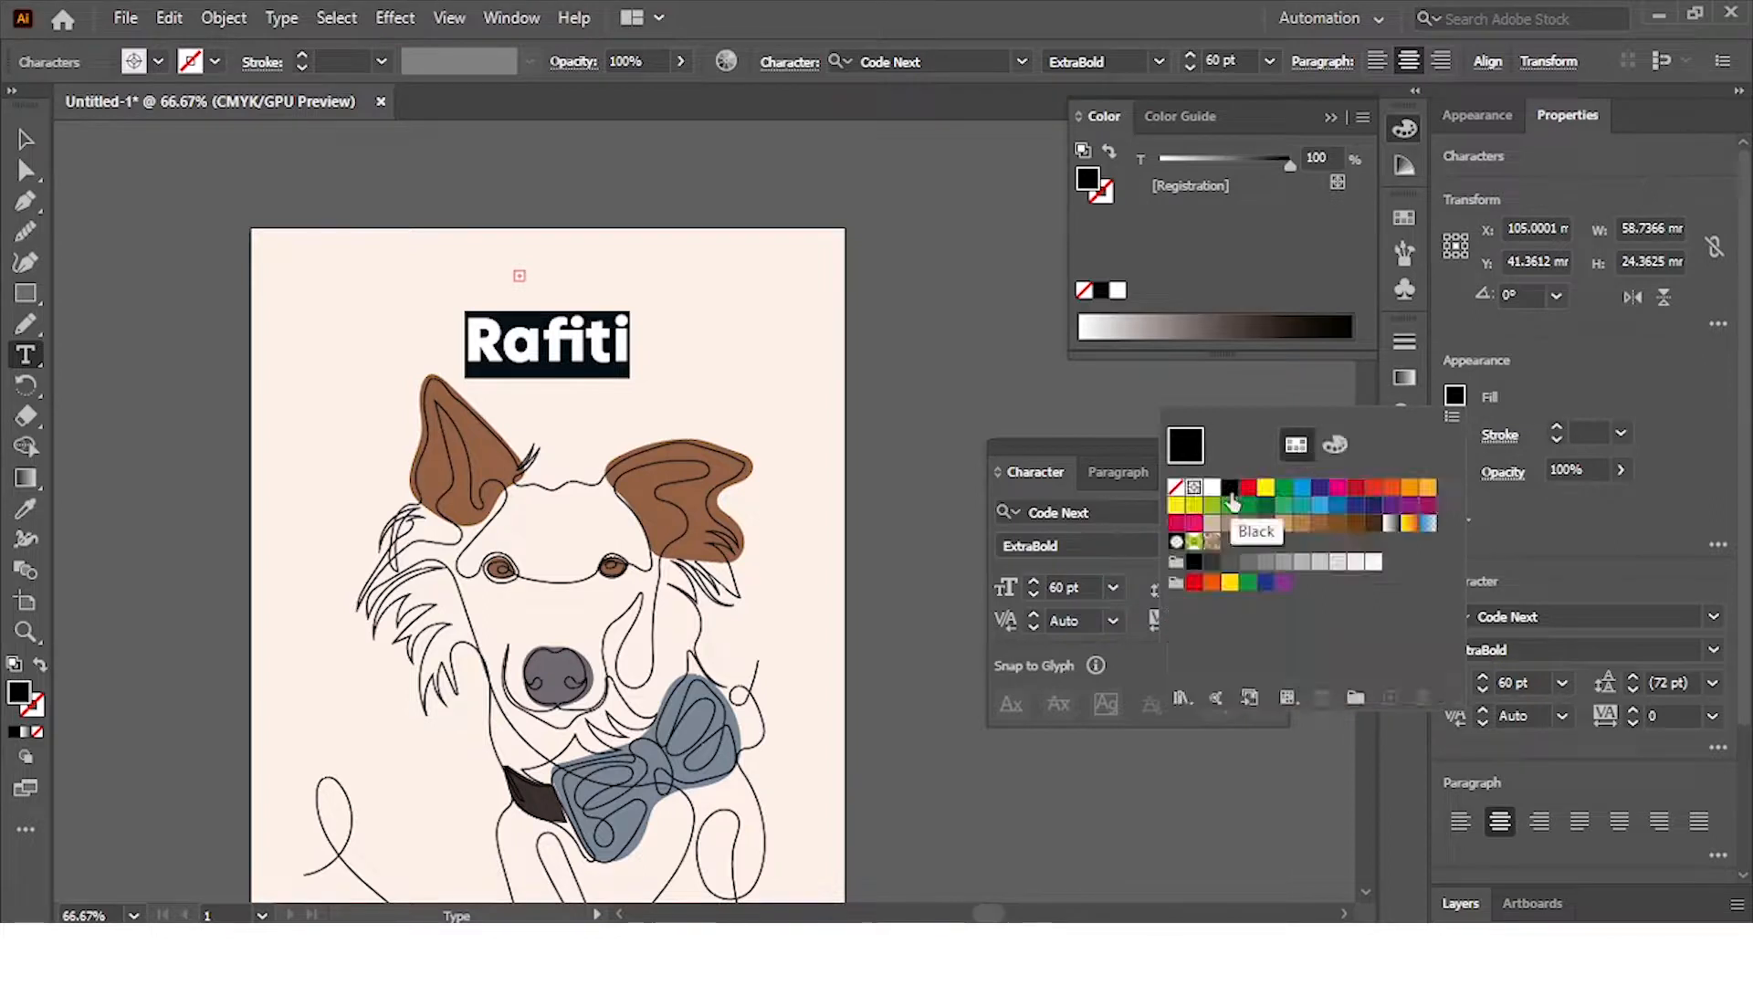
click(1173, 386)
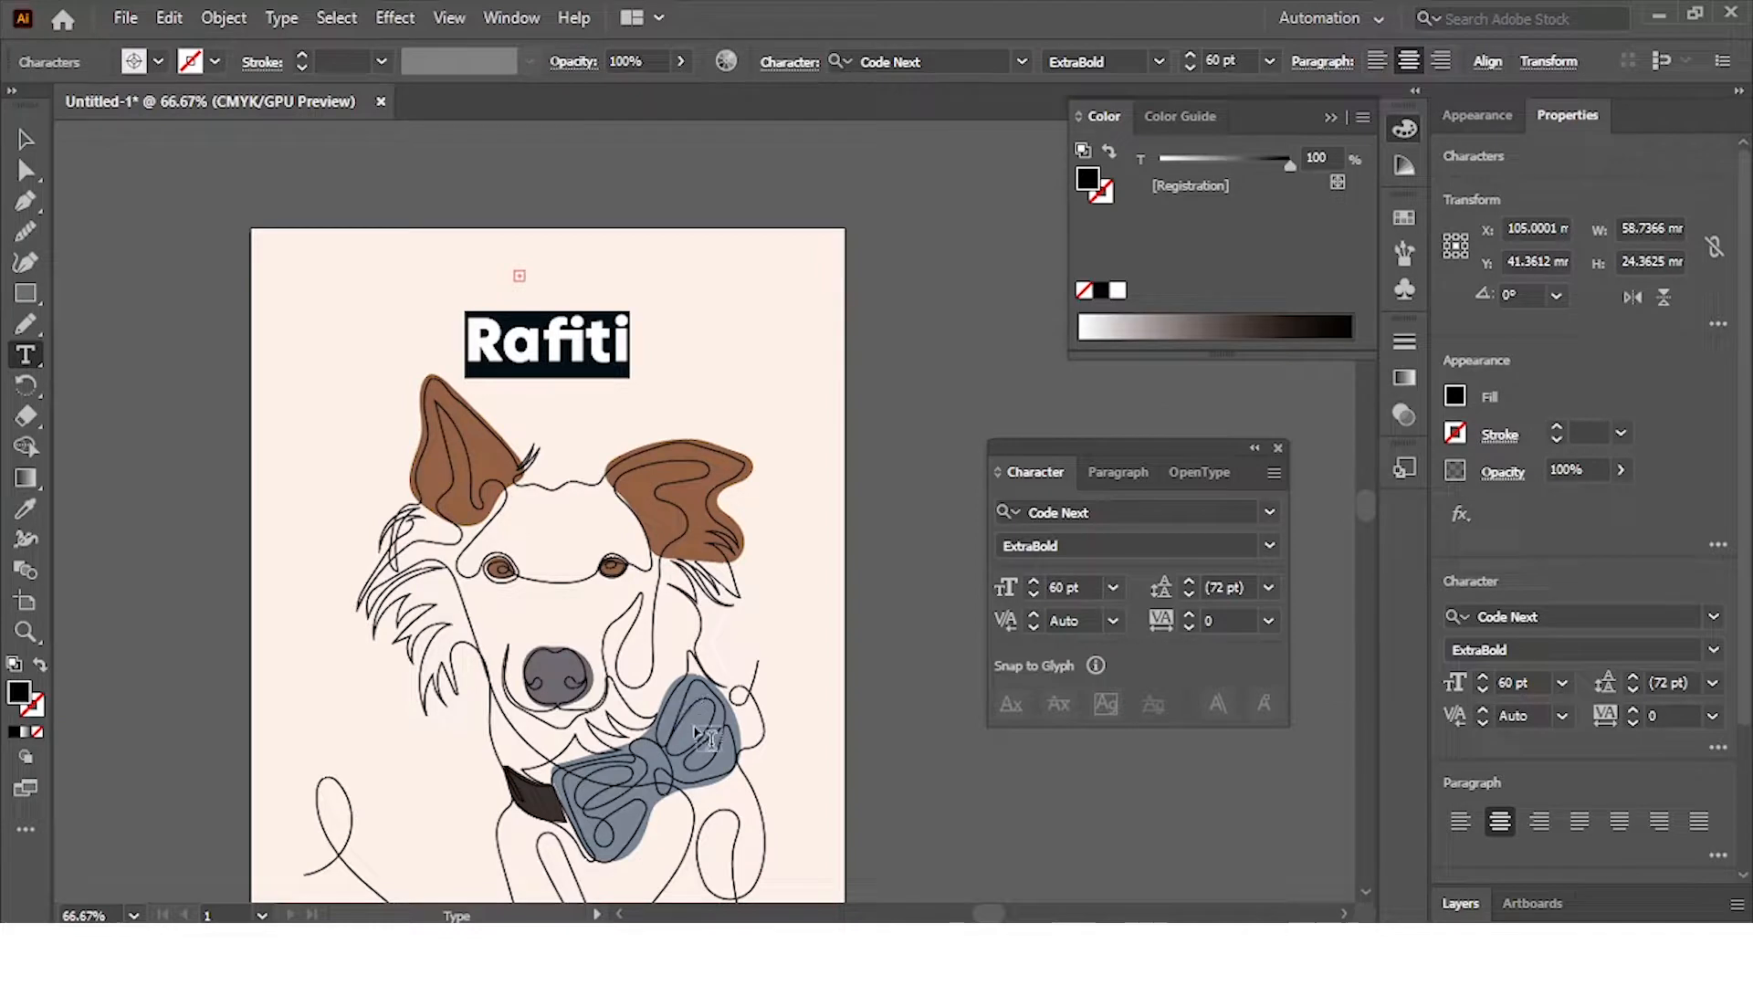
click(27, 512)
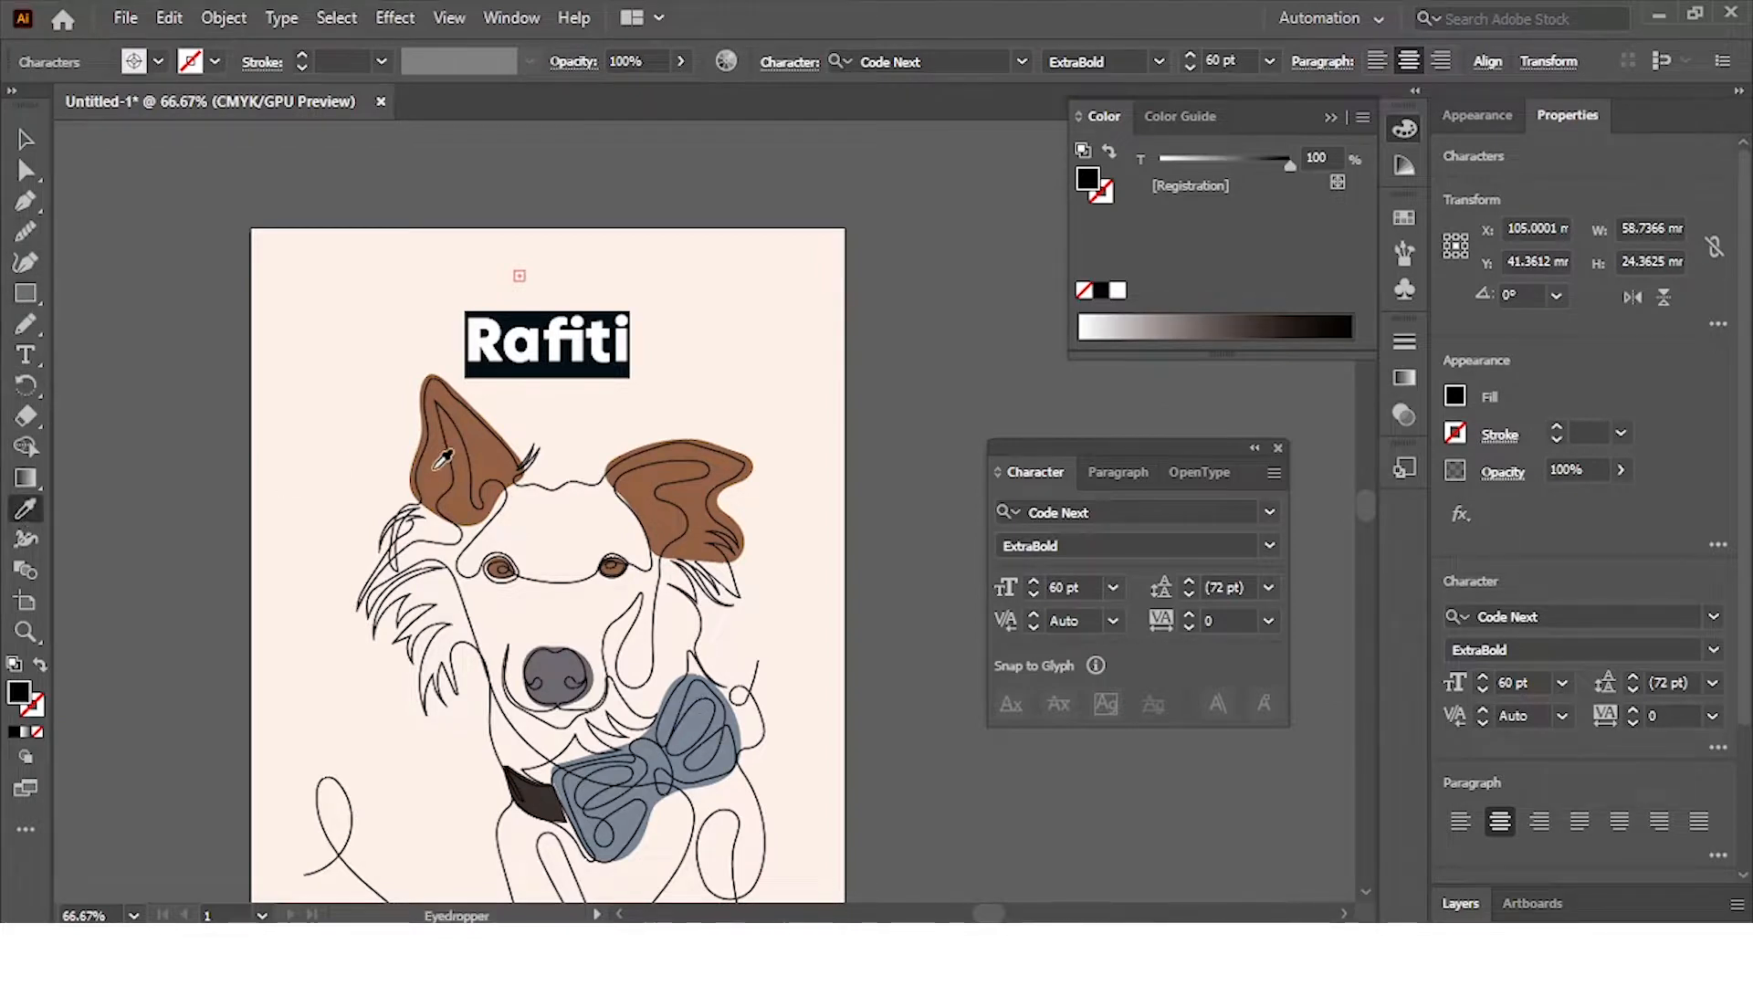
click(442, 458)
click(25, 139)
click(693, 181)
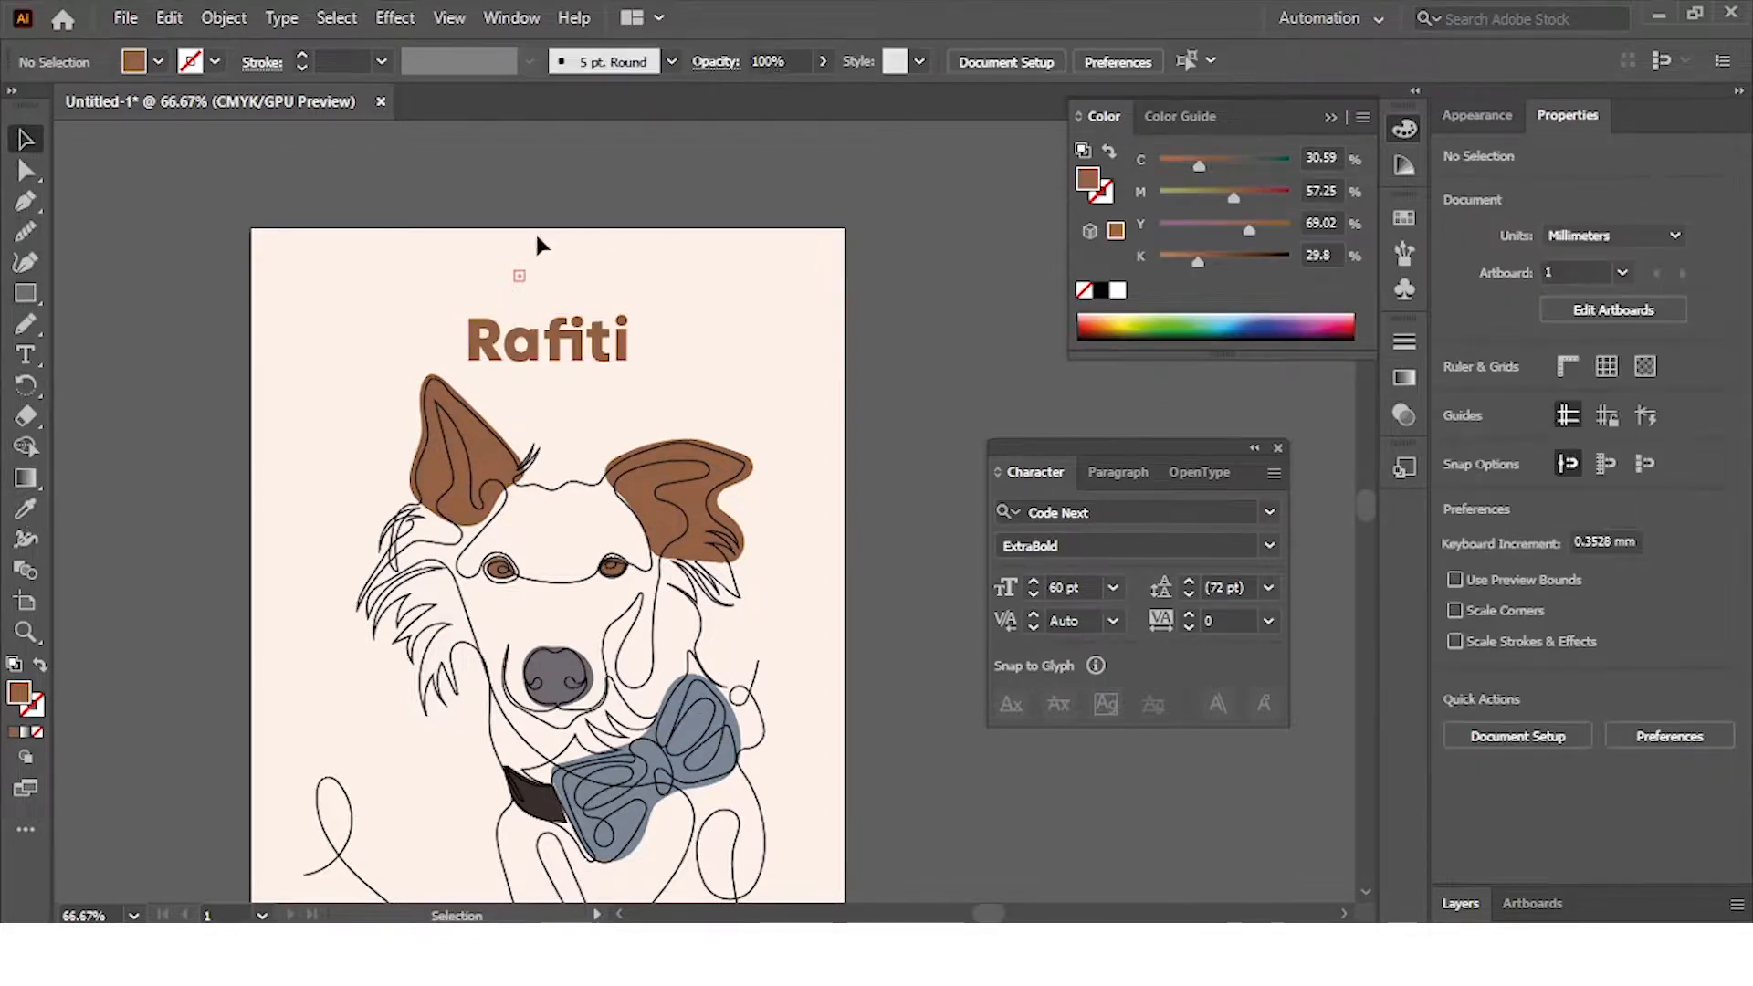
Delete the stray empty text object above the "Rafiti" title
click(517, 271)
click(665, 146)
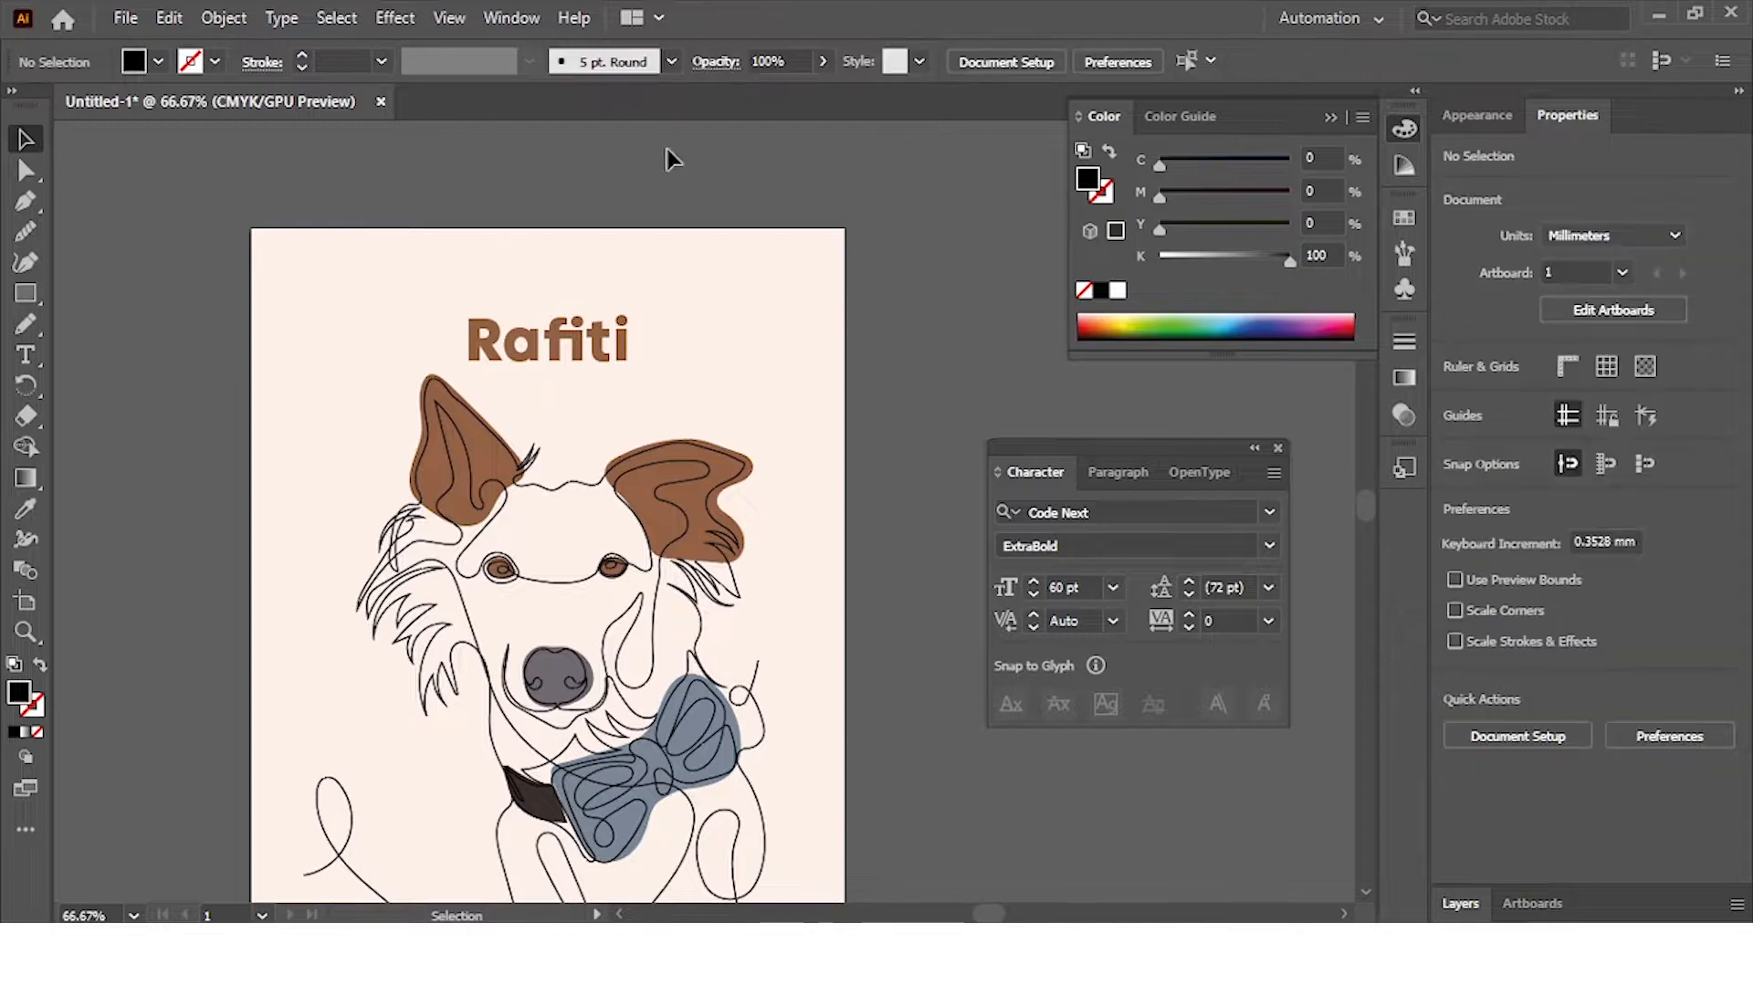
scroll(680, 178, down, 1)
Export the artwork as the PNG "rafiti line art.png" at High (300 ppi), with Type Optimized (Hinted) anti-aliasing and a transparent background
click(634, 278)
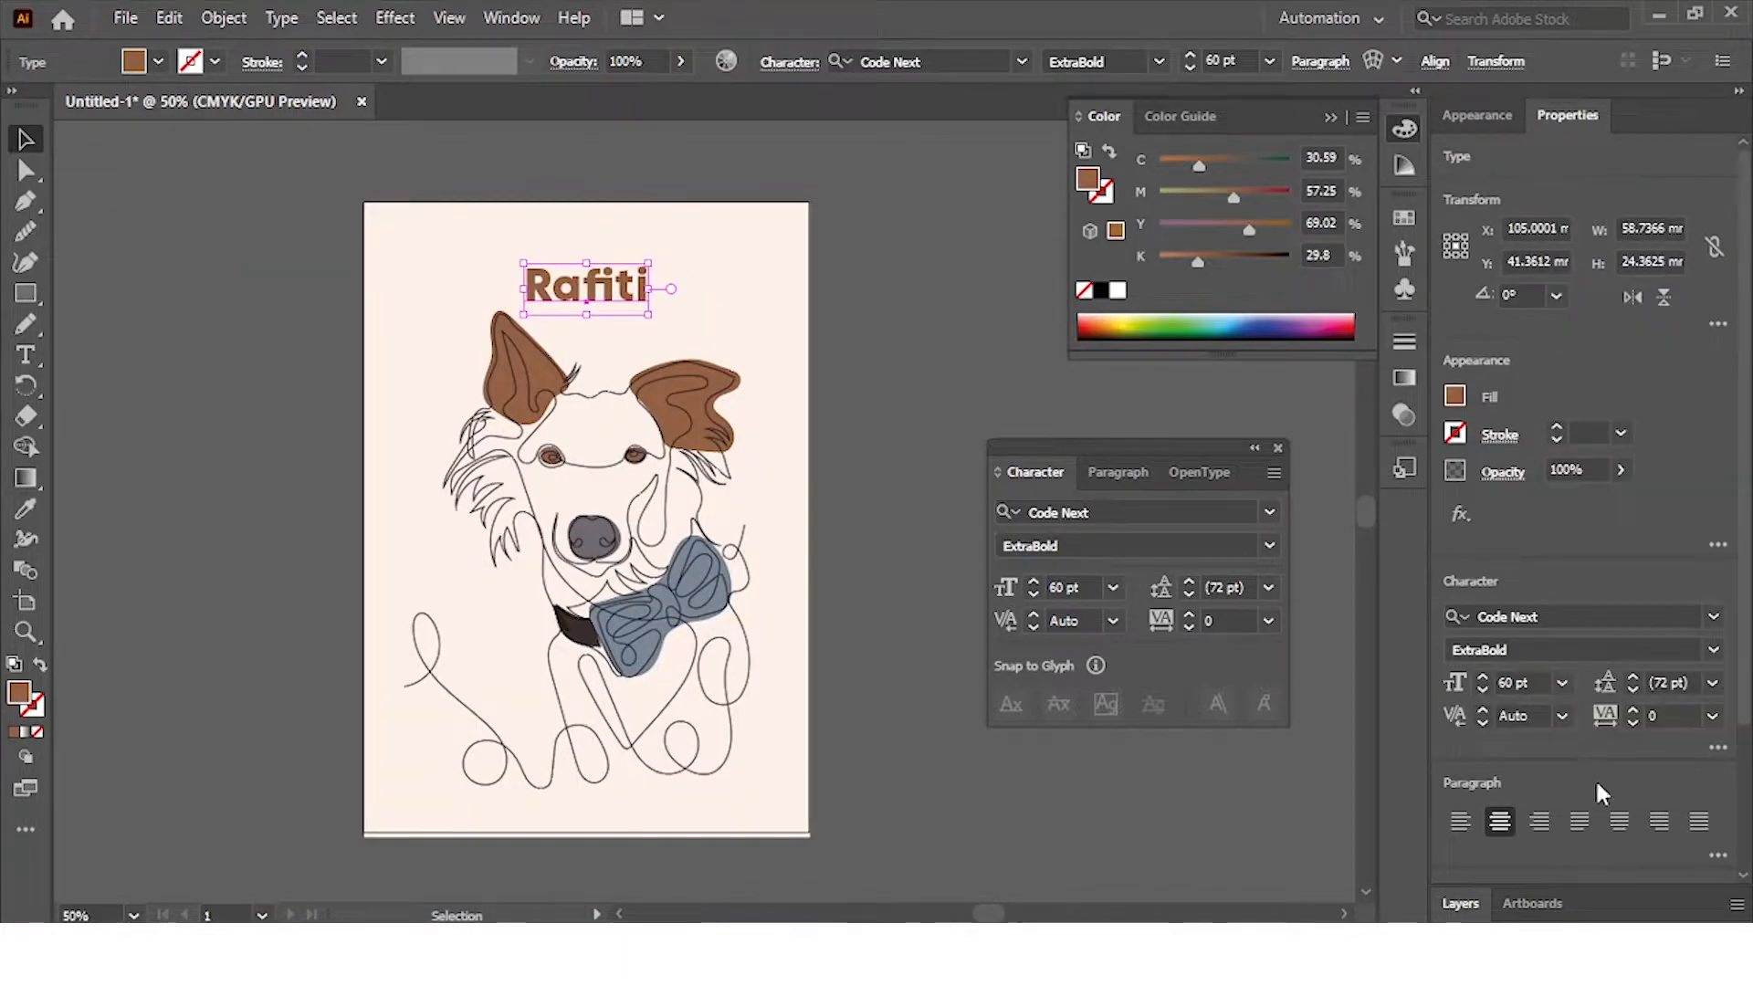
scroll(1592, 773, down, 3)
click(912, 383)
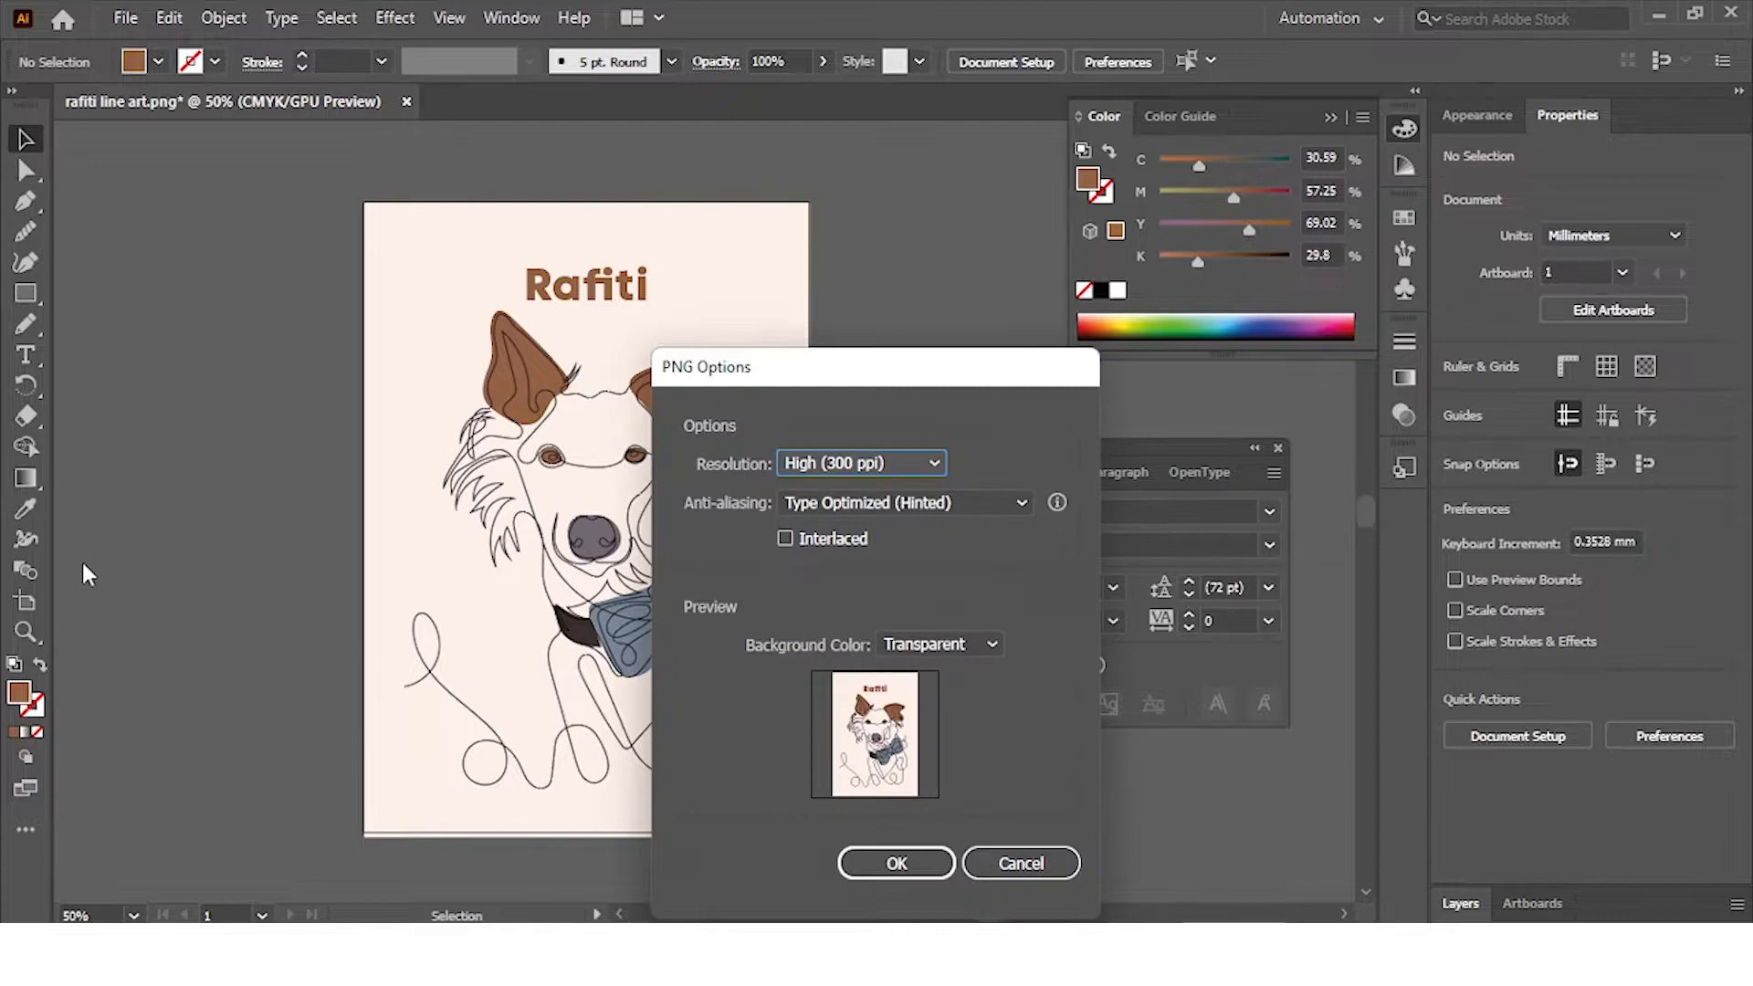
click(918, 852)
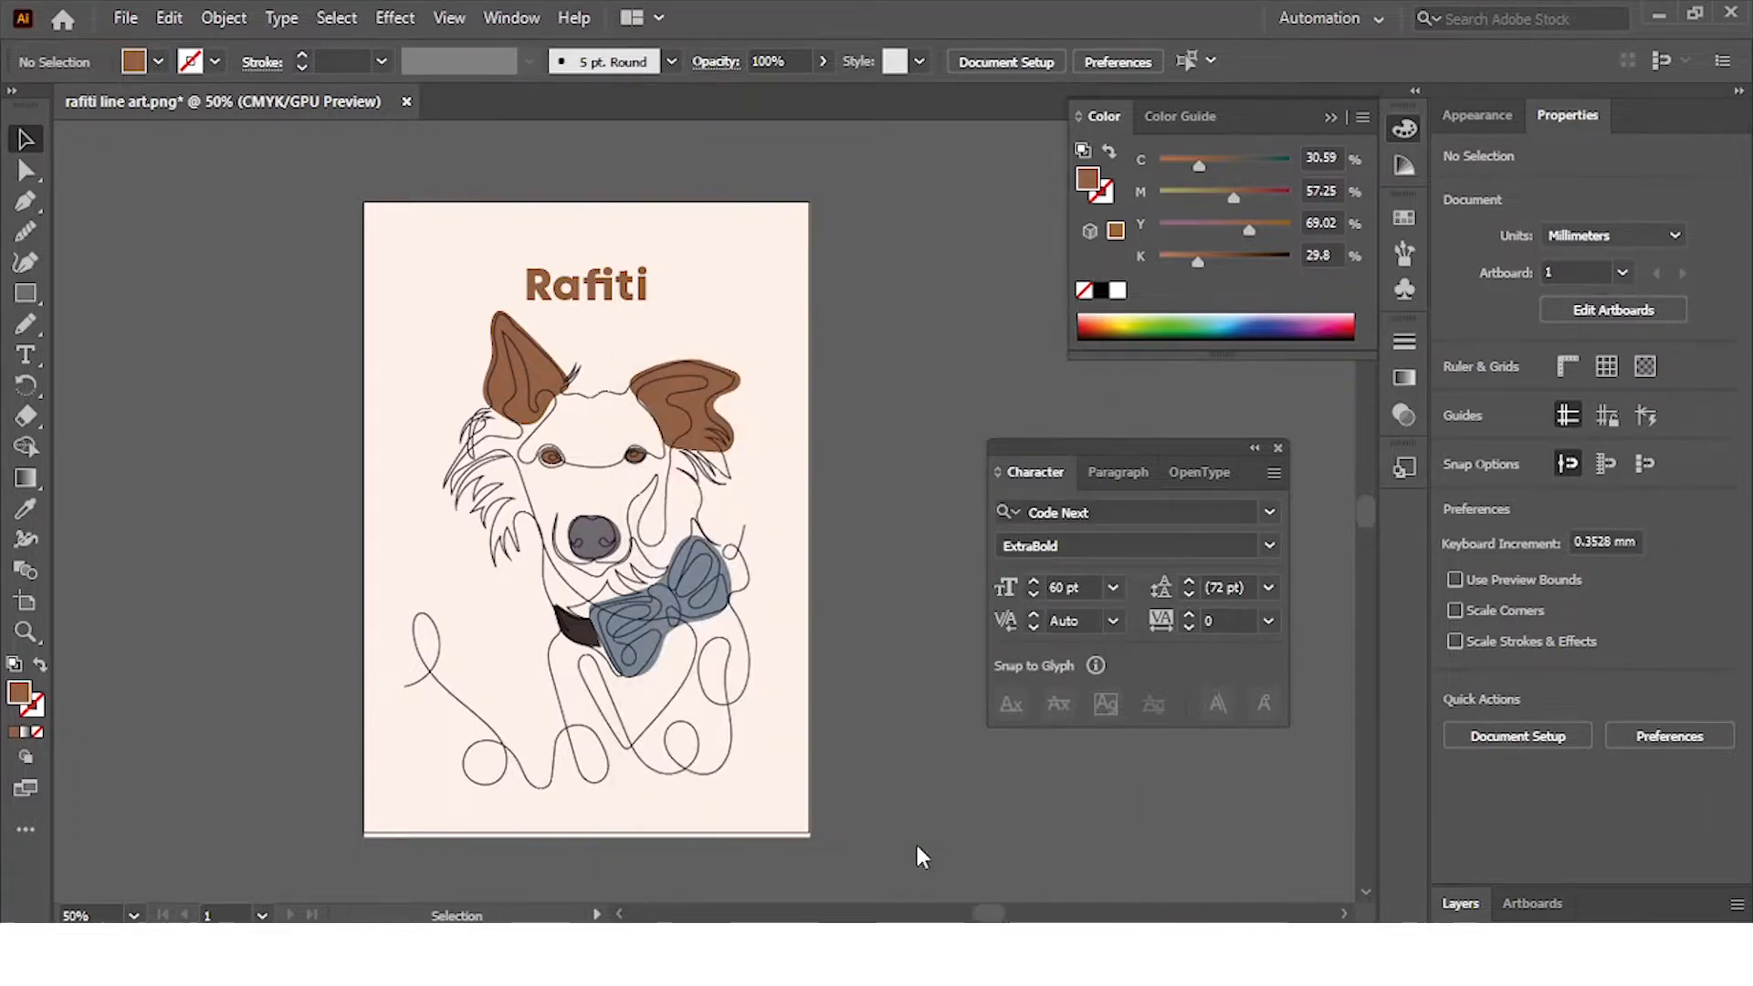